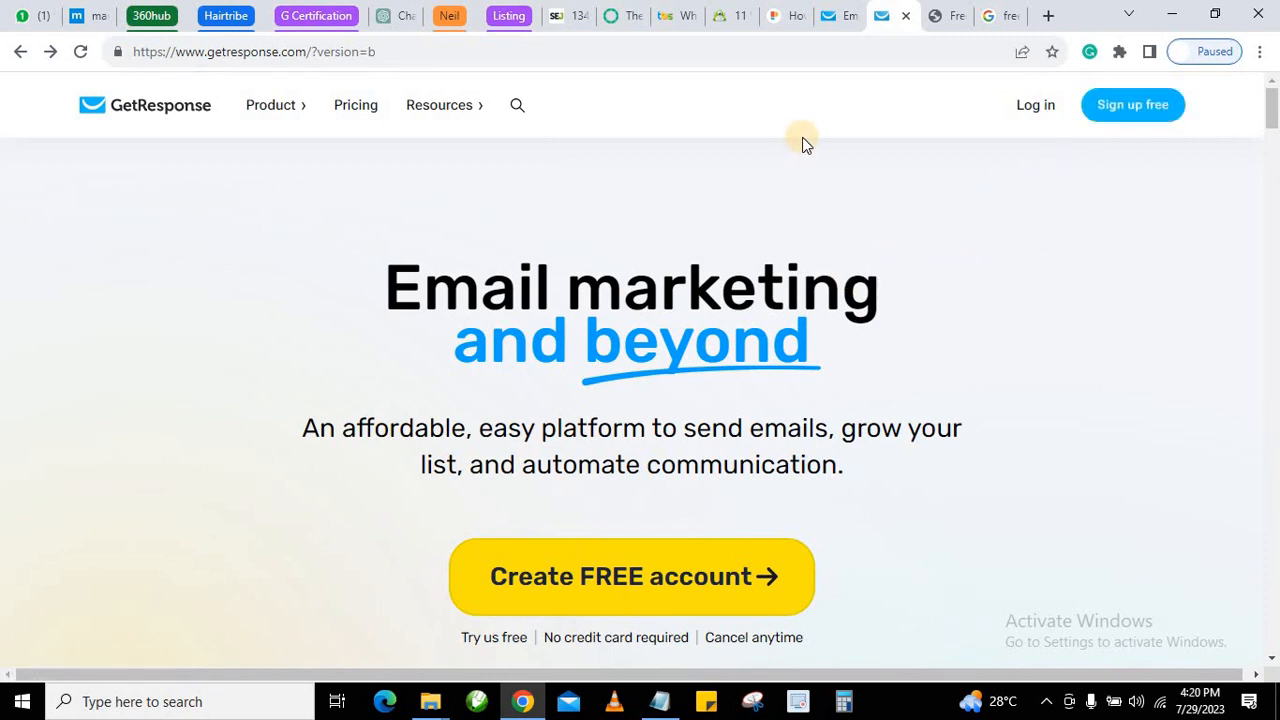
Switch to the GetResponse account dashboard and open the Website Builder.
{"action": "left_click", "coordinate": [826, 18]}
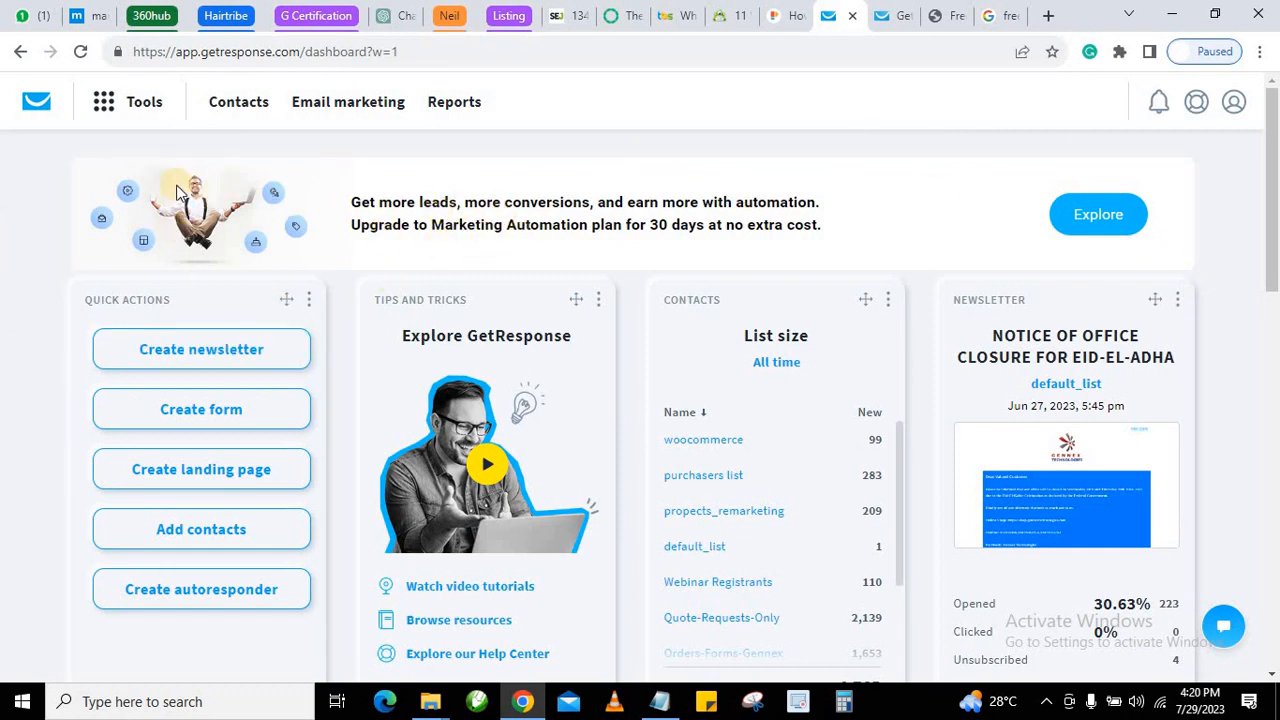
{"action": "left_click", "coordinate": [96, 106]}
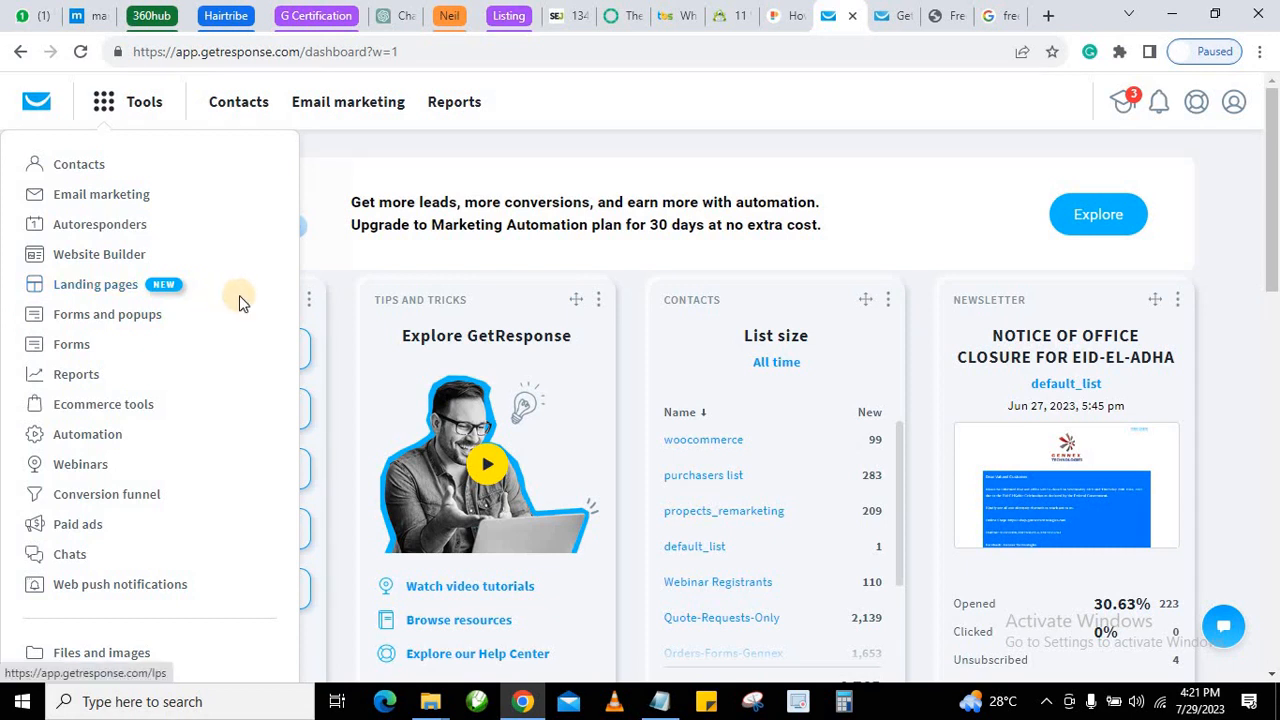
{"action": "left_click", "coordinate": [76, 258]}
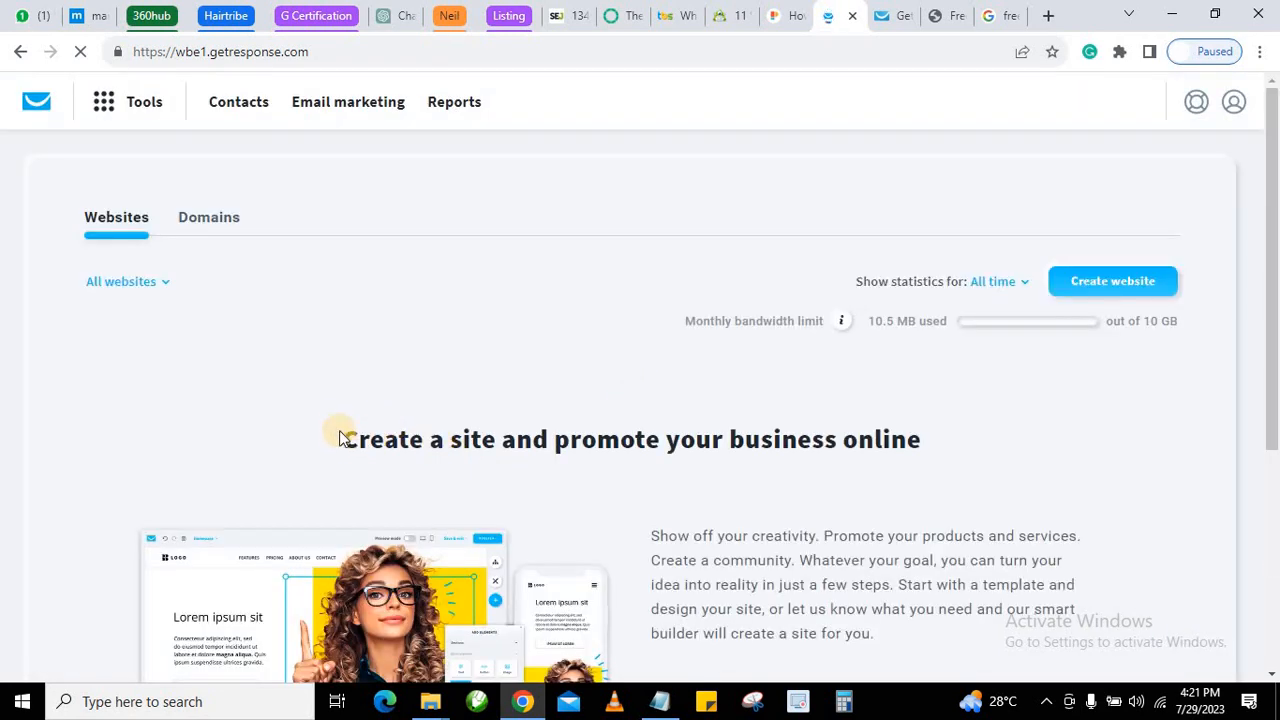
Start creating a new website and choose to build it from a ready-made template.
{"action": "scroll", "coordinate": [337, 429], "scroll_direction": "down", "scroll_amount": 2}
{"action": "scroll", "coordinate": [262, 372], "scroll_direction": "up", "scroll_amount": 2}
{"action": "scroll", "coordinate": [275, 375], "scroll_direction": "down", "scroll_amount": 1}
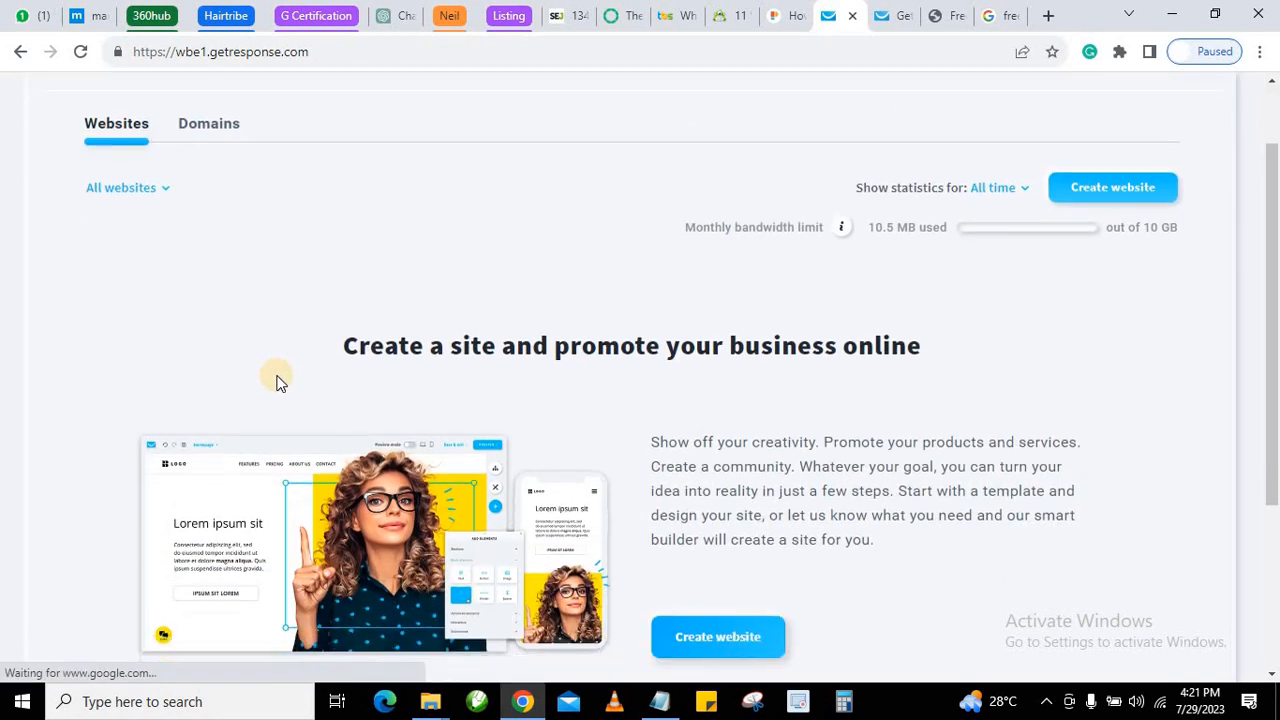
{"action": "left_click", "coordinate": [1097, 195]}
{"action": "scroll", "coordinate": [900, 360], "scroll_direction": "down", "scroll_amount": 2}
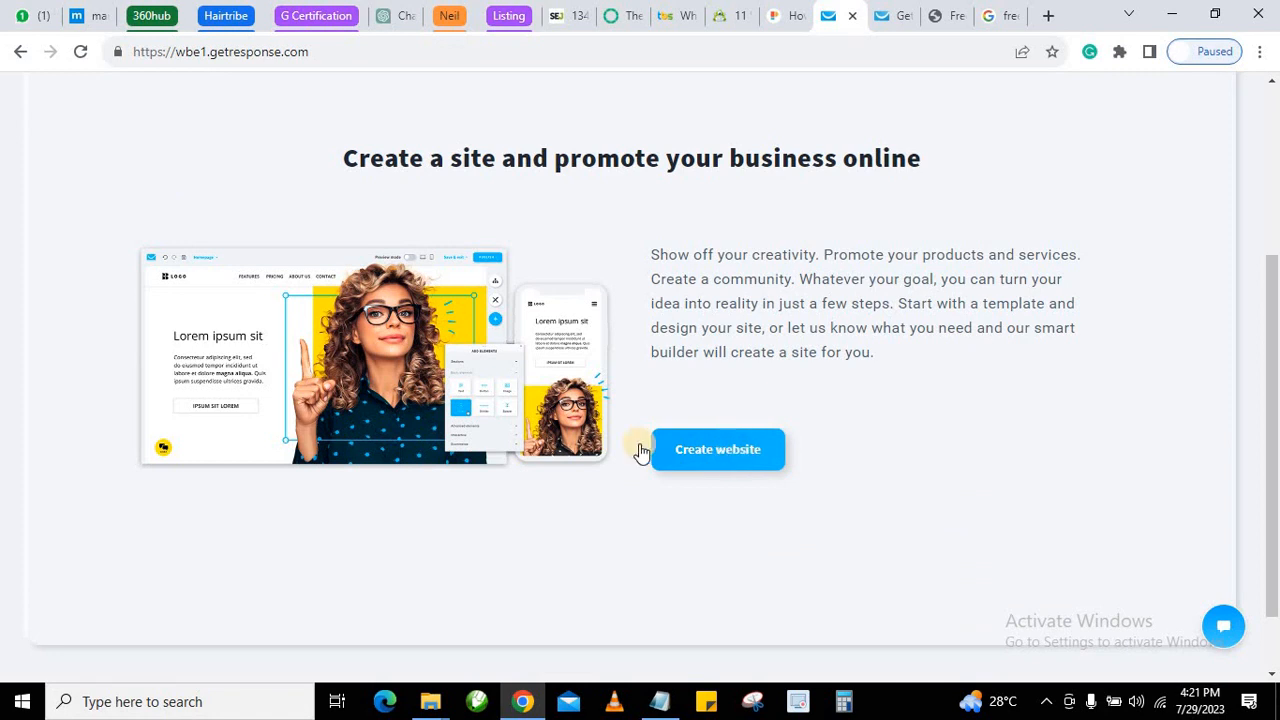
{"action": "left_click", "coordinate": [714, 455]}
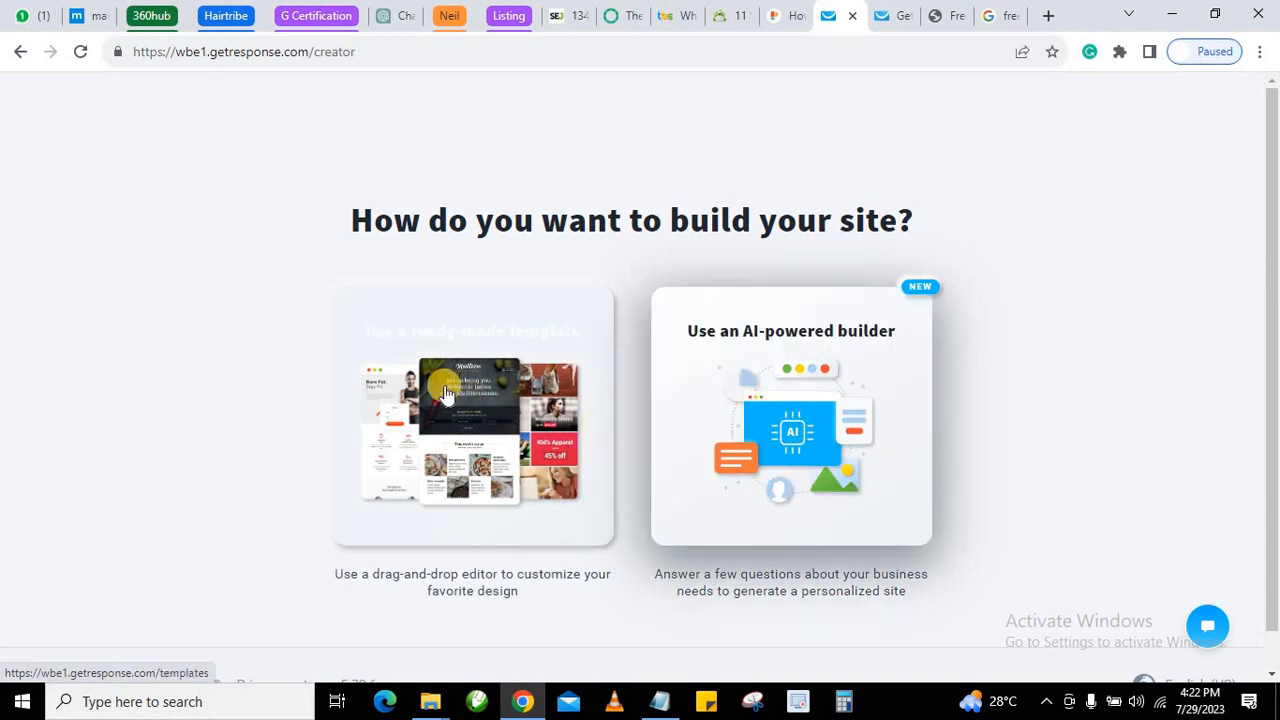
{"action": "left_click", "coordinate": [501, 380]}
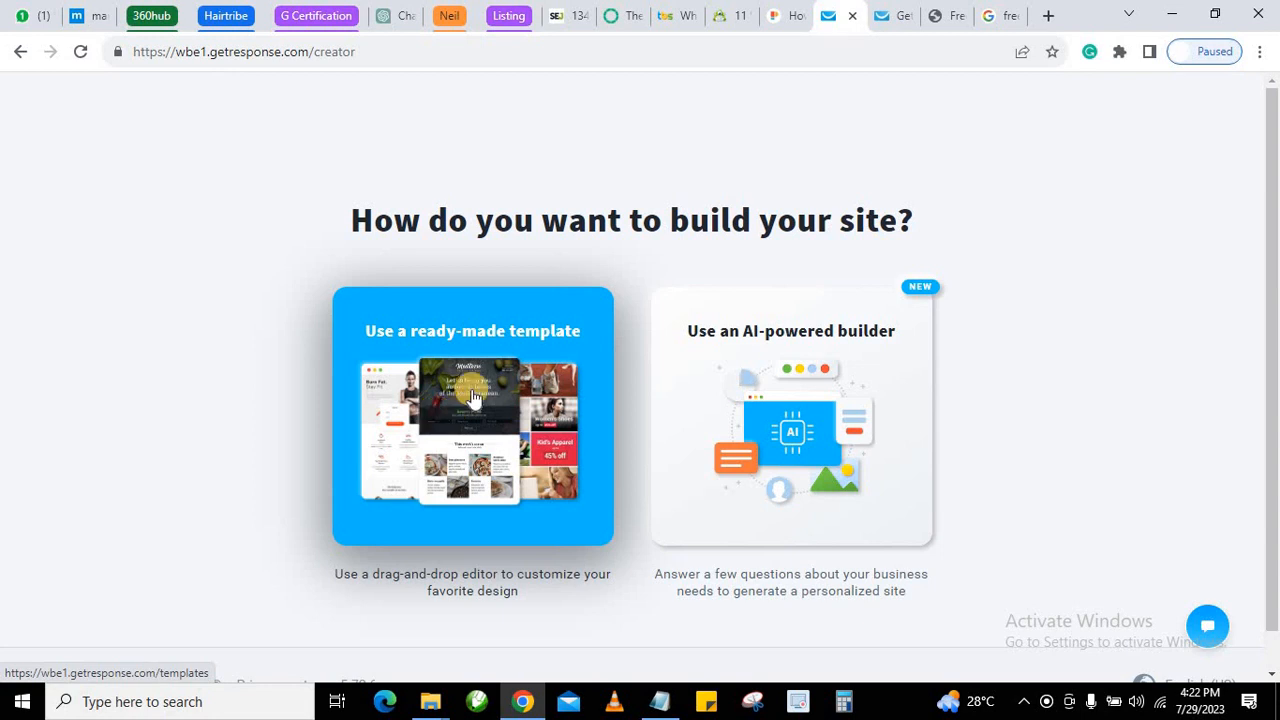
{"action": "left_click", "coordinate": [447, 400]}
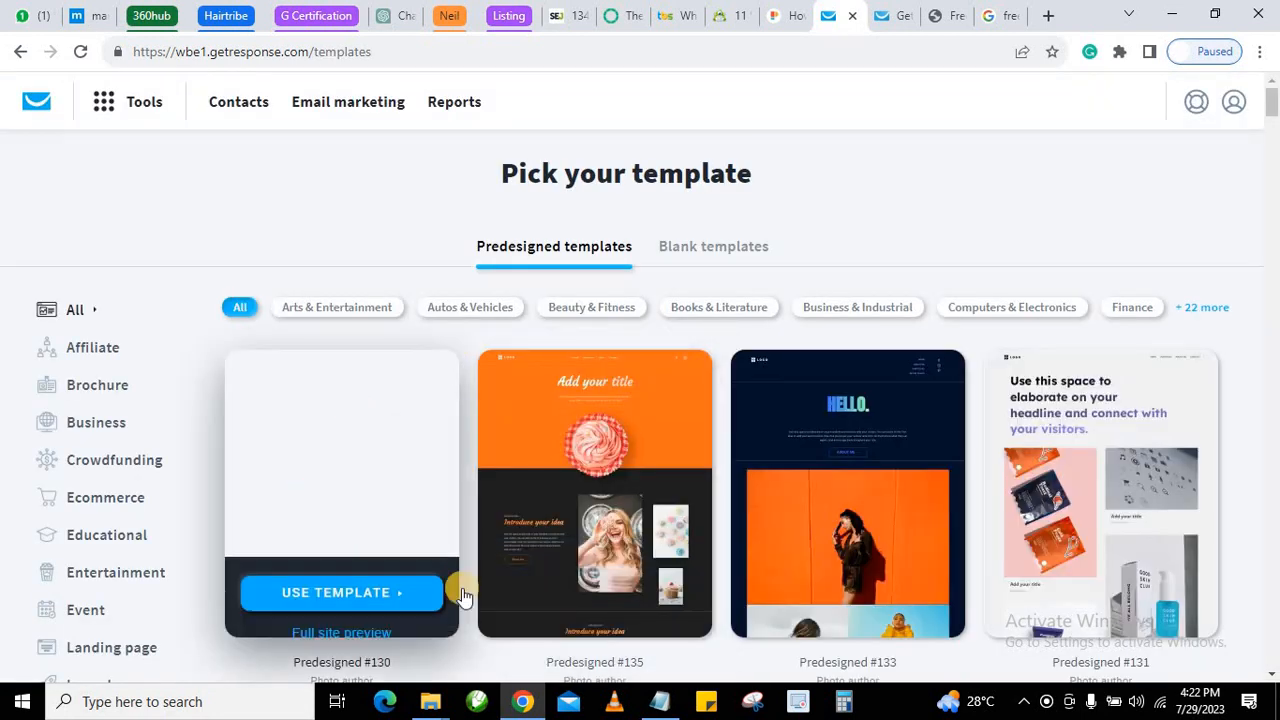
Look through the gallery of predesigned website templates.
{"action": "scroll", "coordinate": [580, 510], "scroll_direction": "down", "scroll_amount": 13}
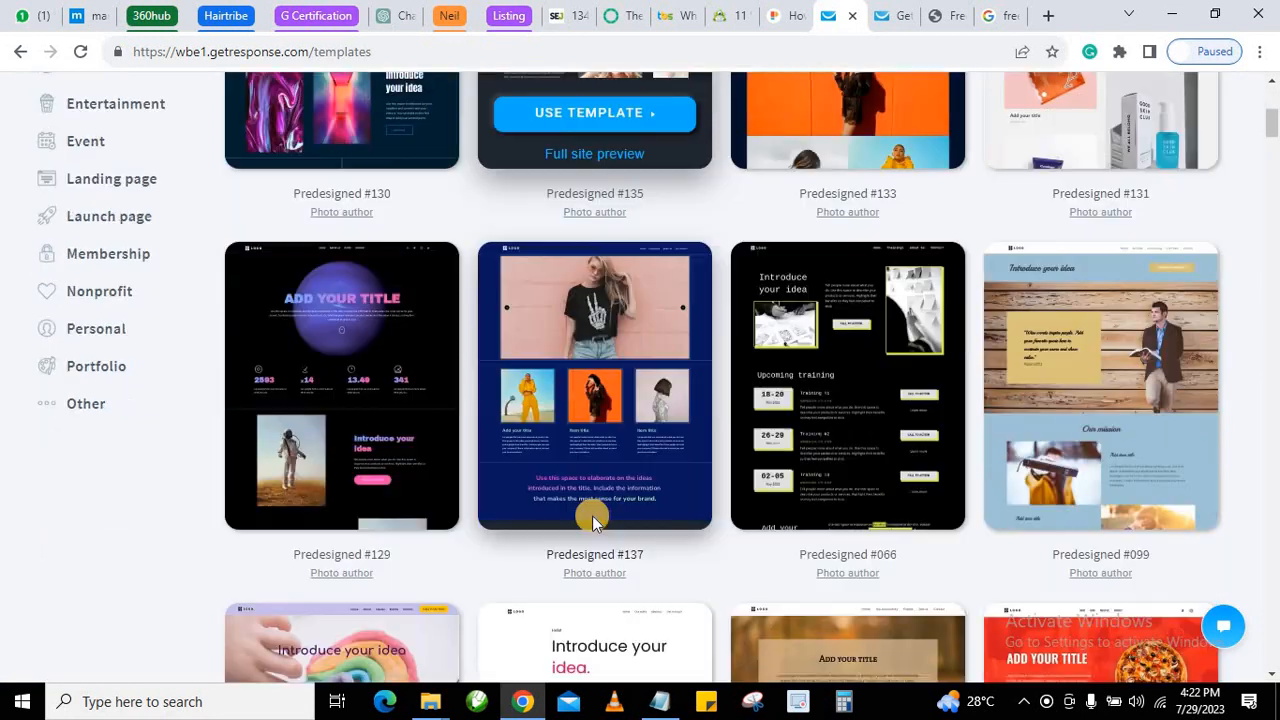
{"action": "scroll", "coordinate": [604, 527], "scroll_direction": "down", "scroll_amount": 15}
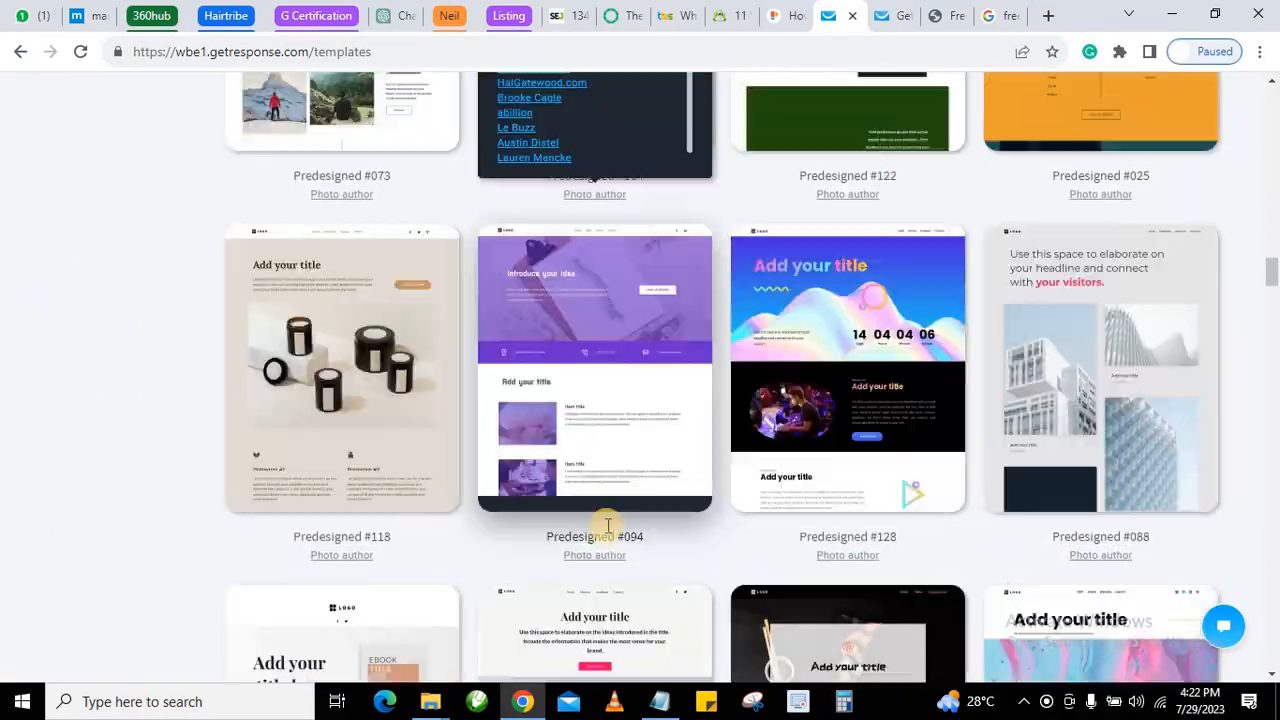
{"action": "mouse_move", "coordinate": [608, 527]}
{"action": "scroll", "coordinate": [608, 524], "scroll_direction": "down", "scroll_amount": 20}
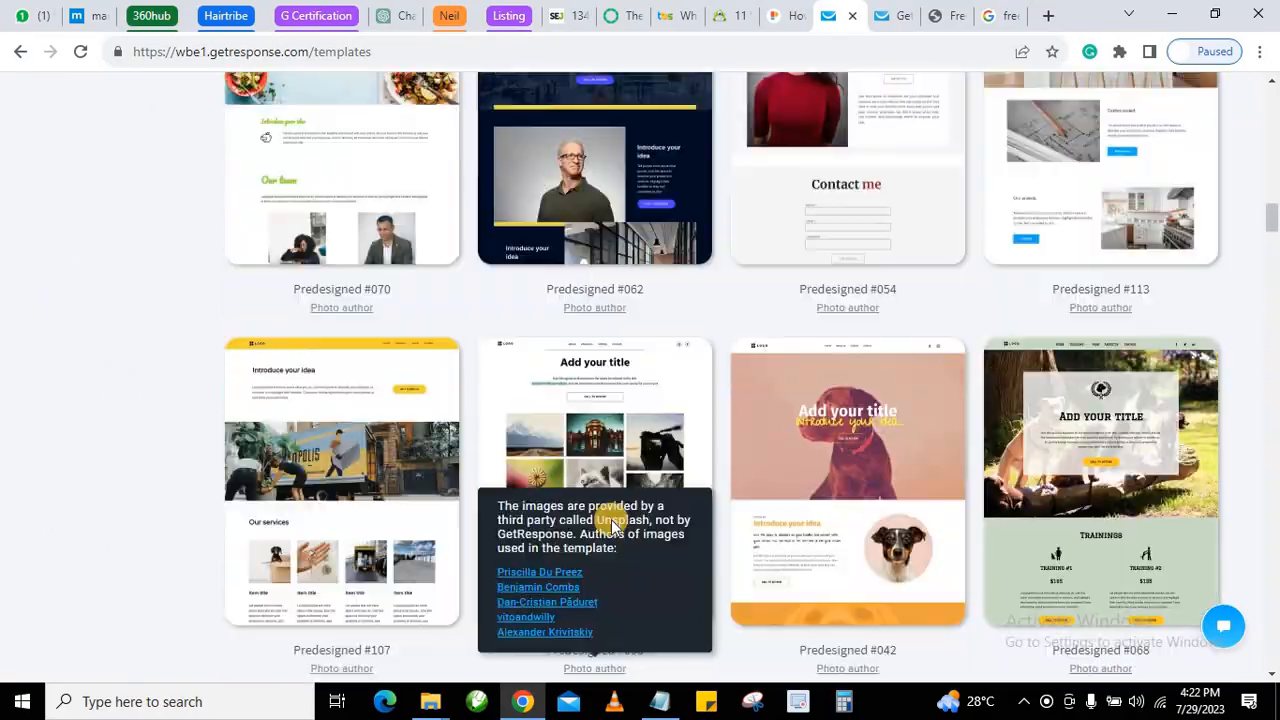
{"action": "scroll", "coordinate": [607, 510], "scroll_direction": "up", "scroll_amount": 20}
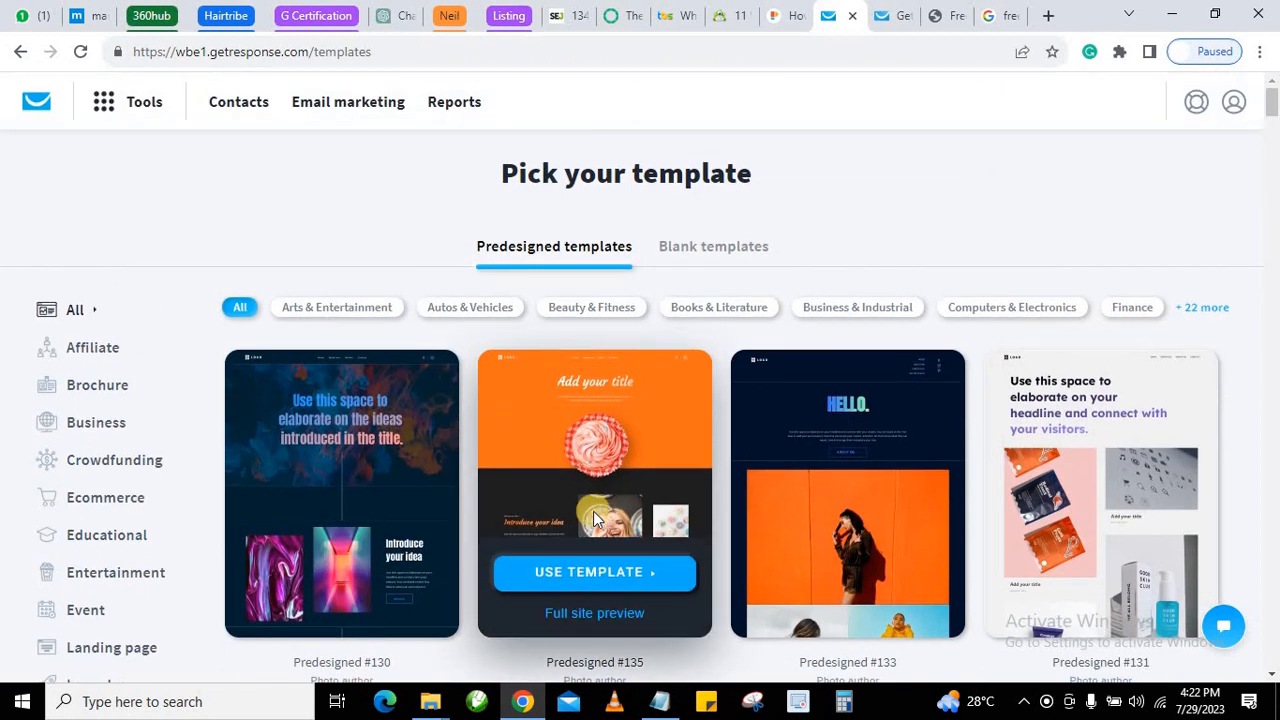
{"action": "scroll", "coordinate": [520, 470], "scroll_direction": "down", "scroll_amount": 1}
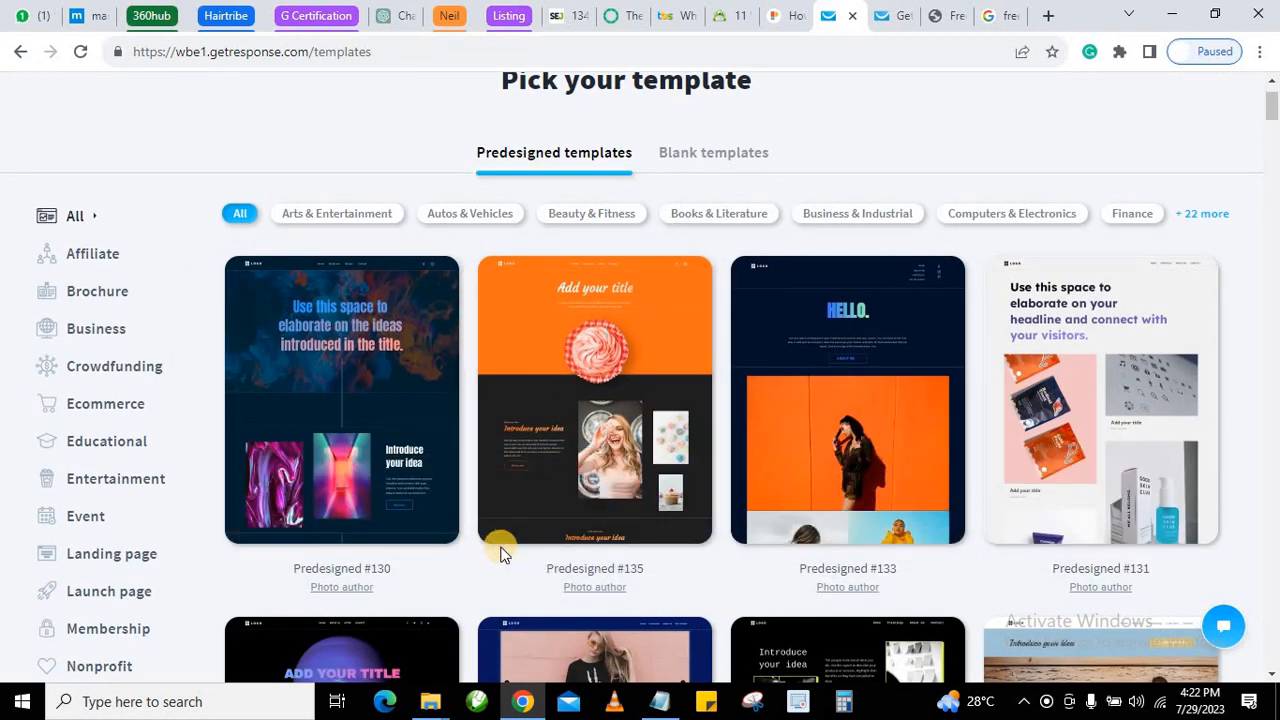
View the full site preview of the Predesigned #051 pizza template, look through its sections, and close the preview.
{"action": "scroll", "coordinate": [503, 555], "scroll_direction": "down", "scroll_amount": 10}
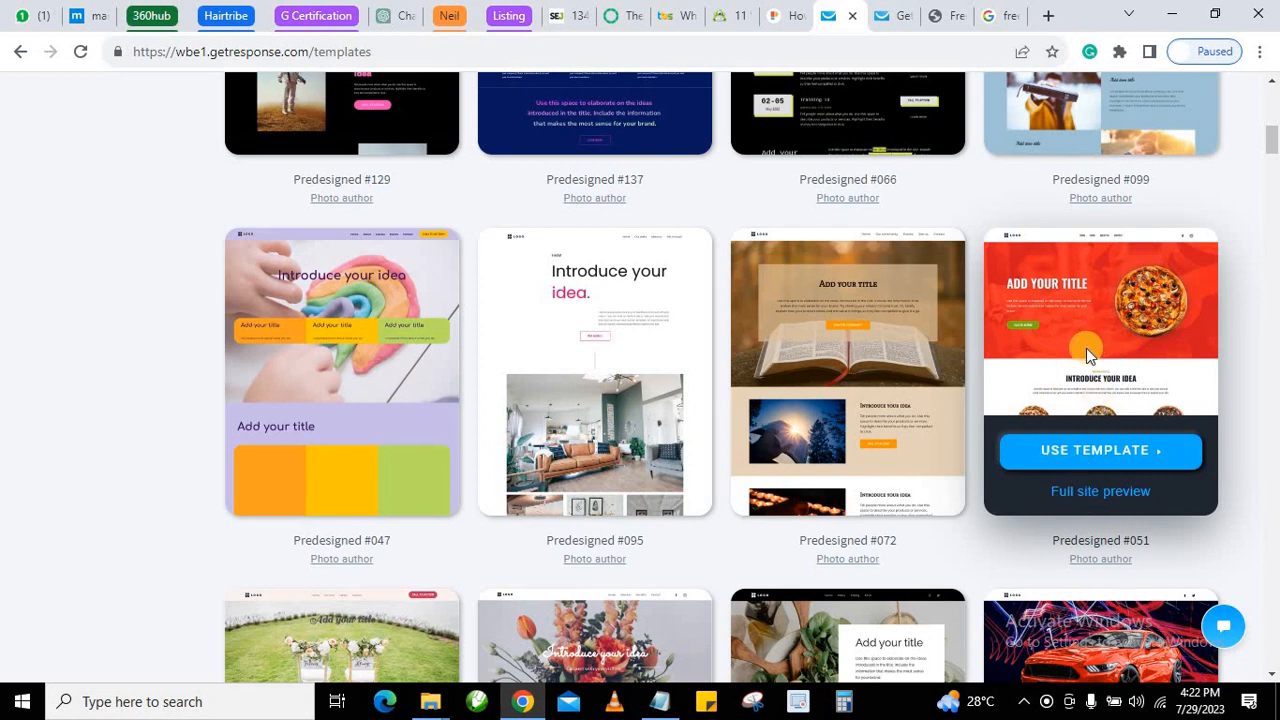
{"action": "left_click", "coordinate": [1113, 494]}
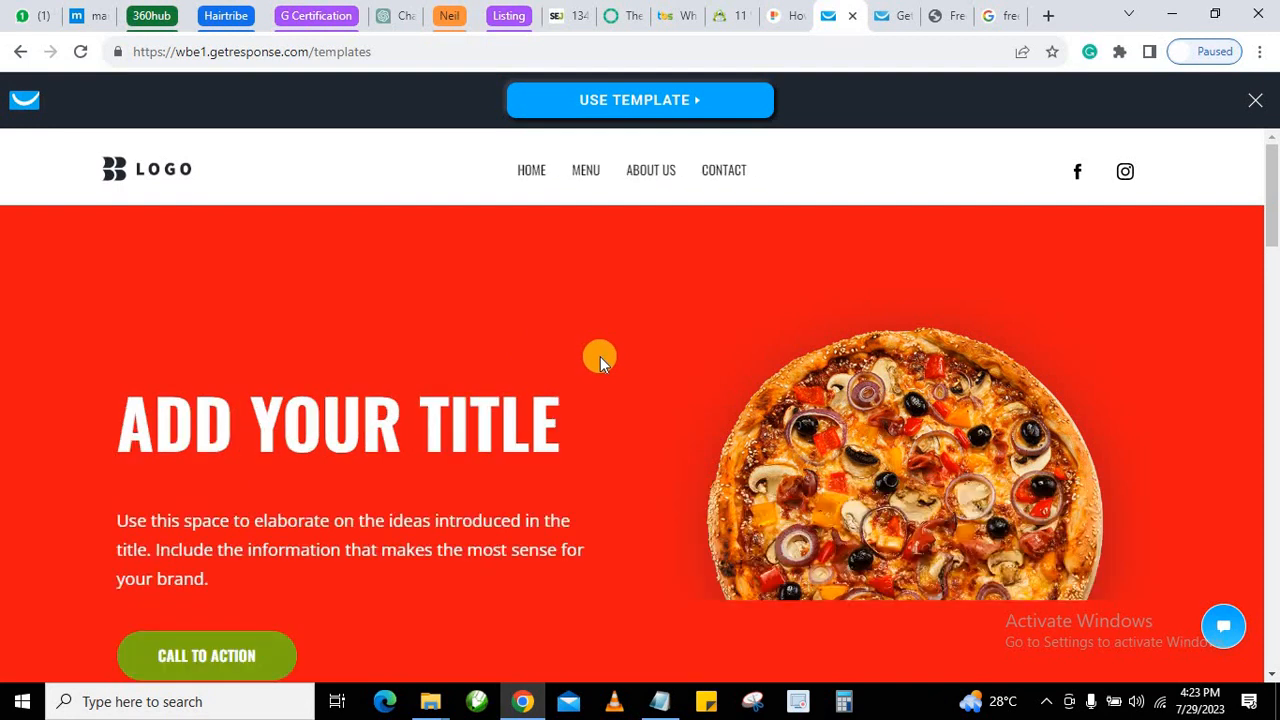
{"action": "scroll", "coordinate": [598, 360], "scroll_direction": "down", "scroll_amount": 7}
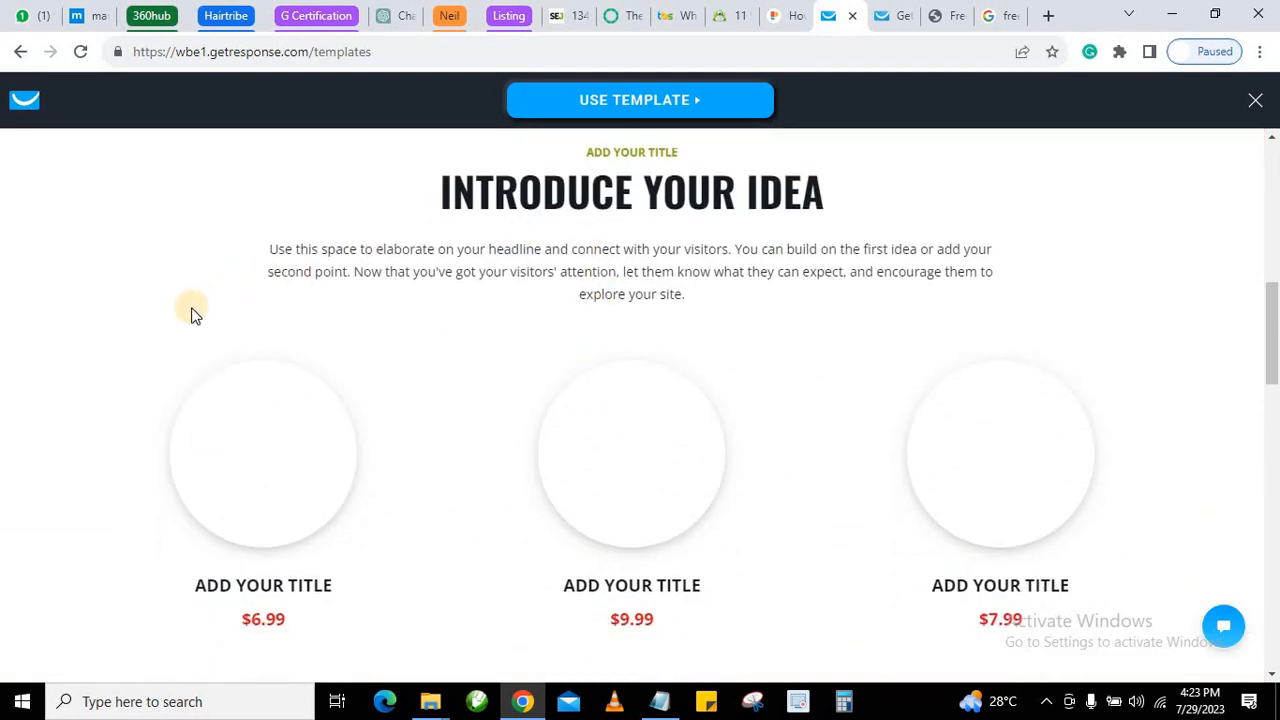
{"action": "scroll", "coordinate": [172, 316], "scroll_direction": "down", "scroll_amount": 4}
{"action": "scroll", "coordinate": [172, 318], "scroll_direction": "down", "scroll_amount": 8}
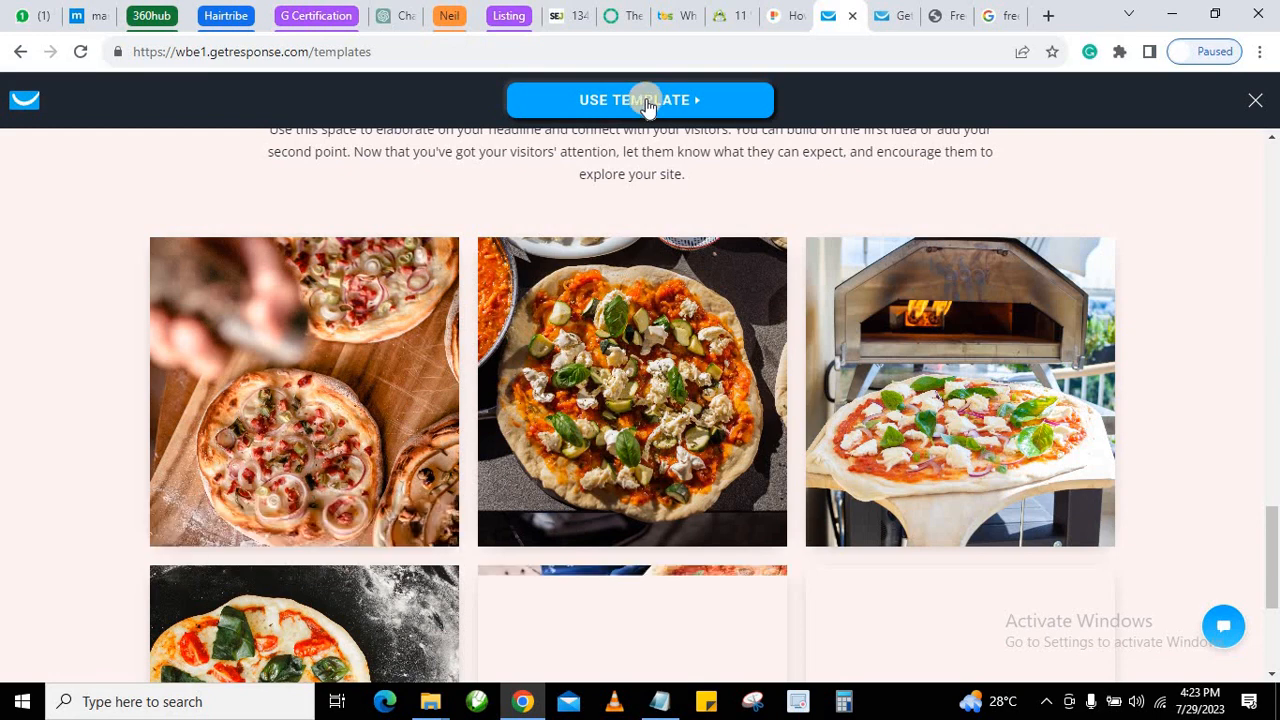
{"action": "scroll", "coordinate": [571, 281], "scroll_direction": "down", "scroll_amount": 3}
{"action": "scroll", "coordinate": [868, 298], "scroll_direction": "up", "scroll_amount": 5}
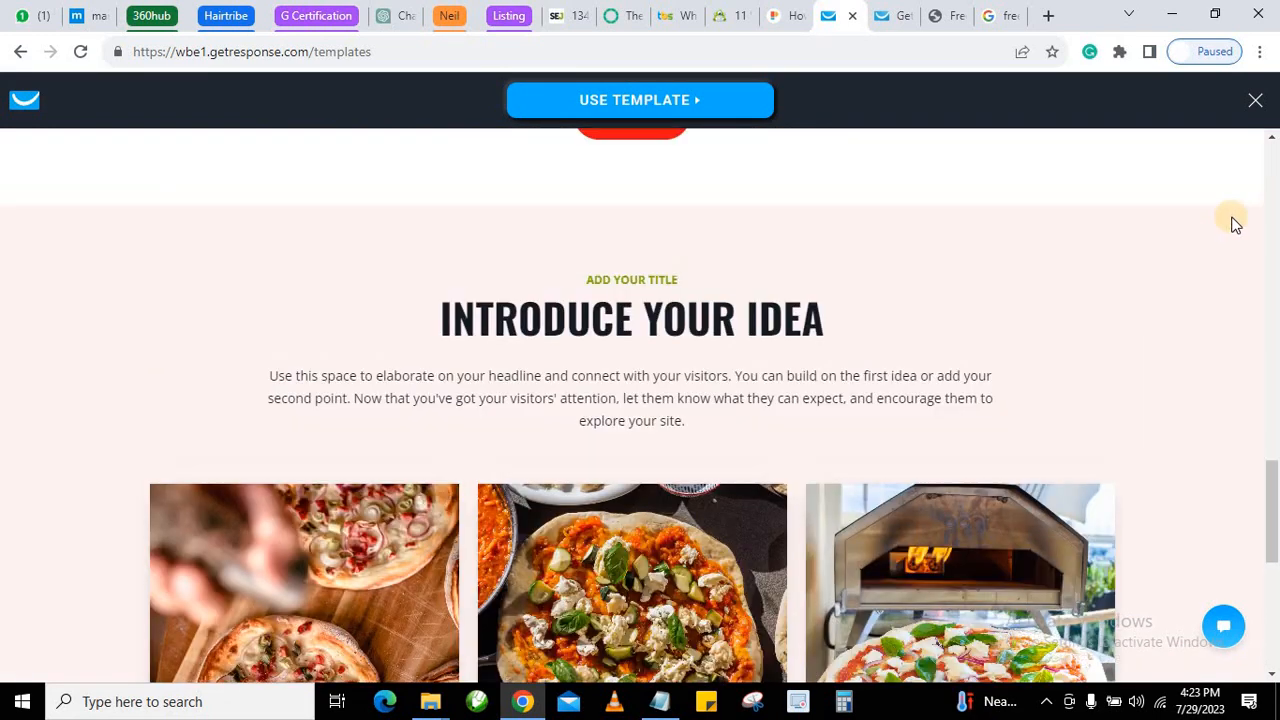
{"action": "scroll", "coordinate": [1235, 224], "scroll_direction": "up", "scroll_amount": 5}
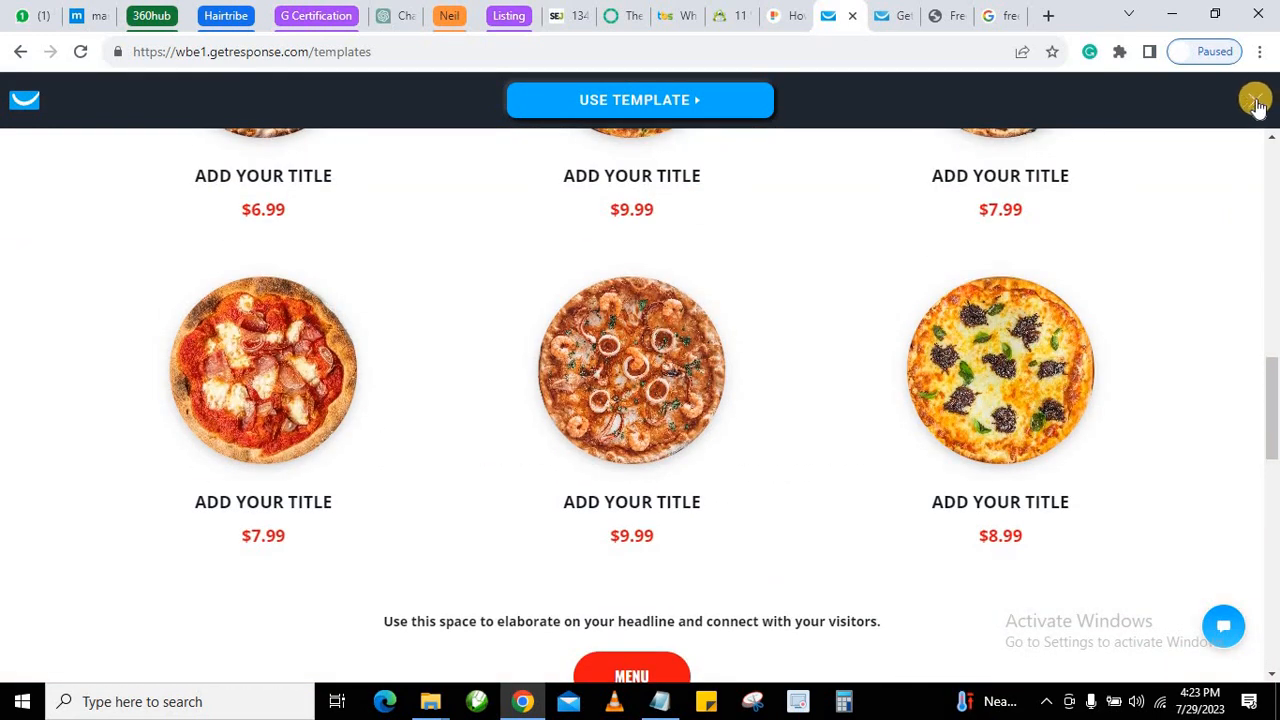
{"action": "left_click", "coordinate": [1257, 103]}
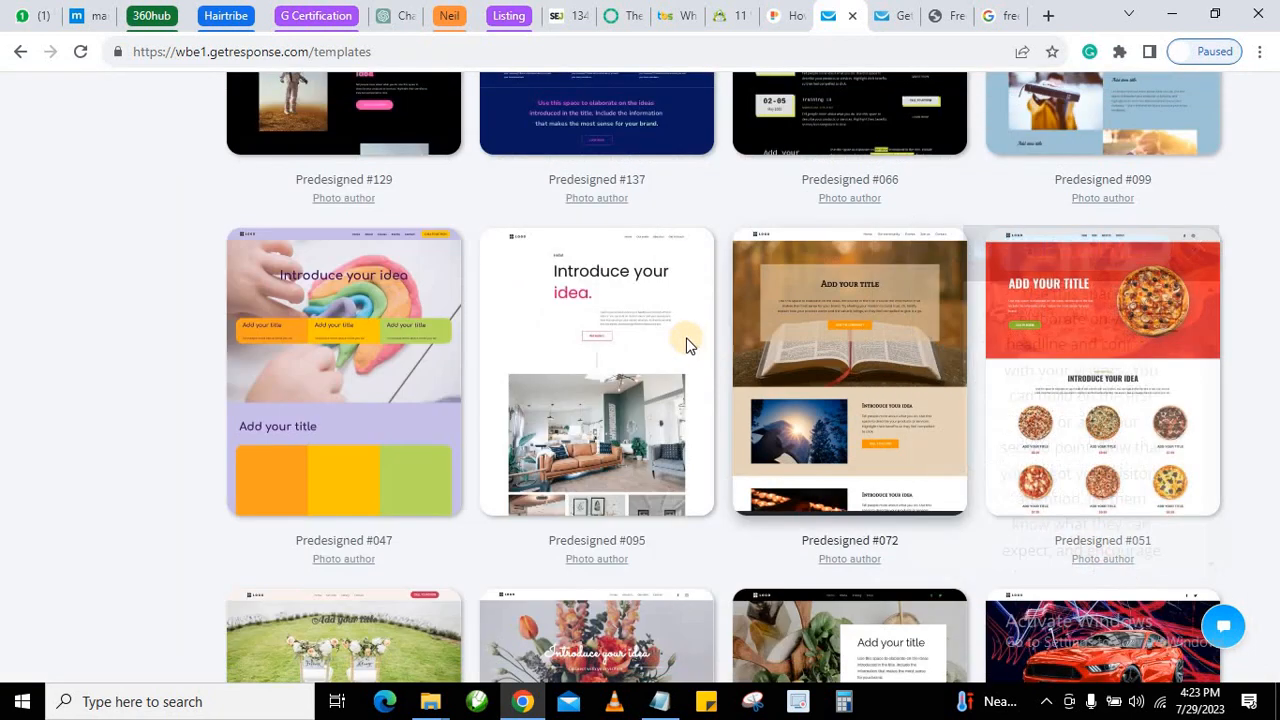
Show all template categories and filter the predesigned templates by Business & Industrial.
{"action": "mouse_move", "coordinate": [773, 394]}
{"action": "scroll", "coordinate": [745, 400], "scroll_direction": "up", "scroll_amount": 10}
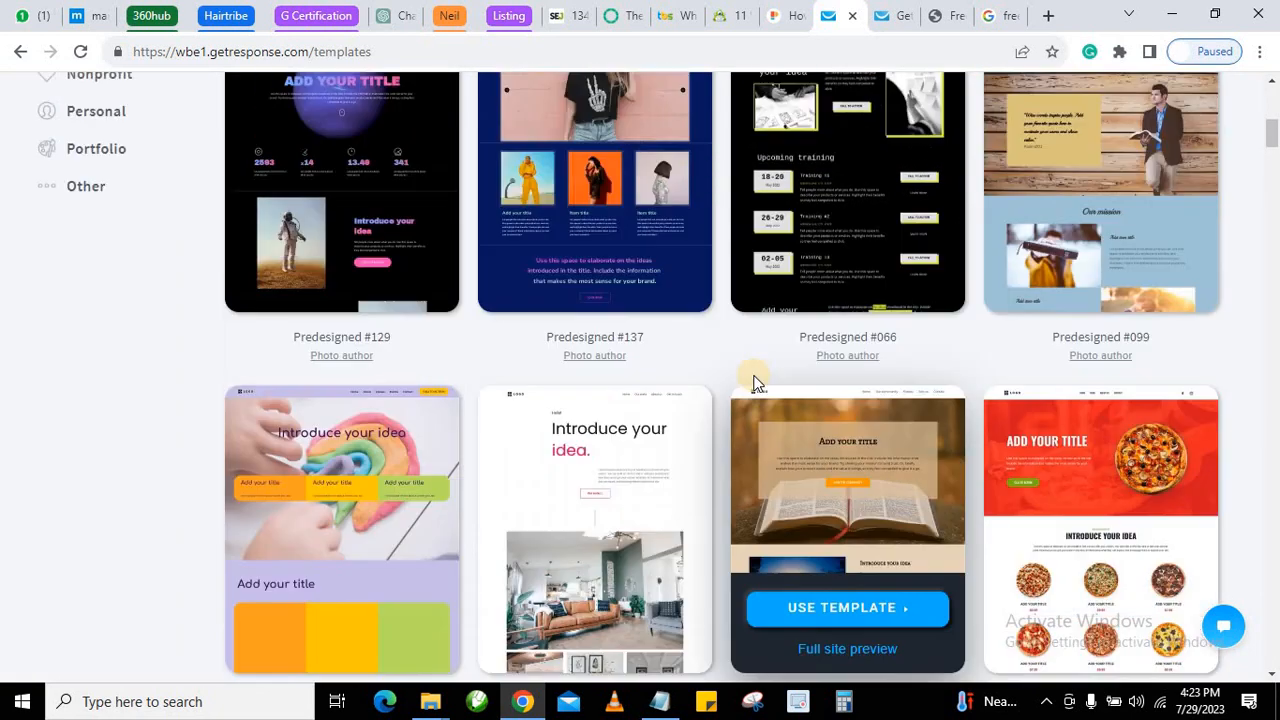
{"action": "mouse_move", "coordinate": [529, 485]}
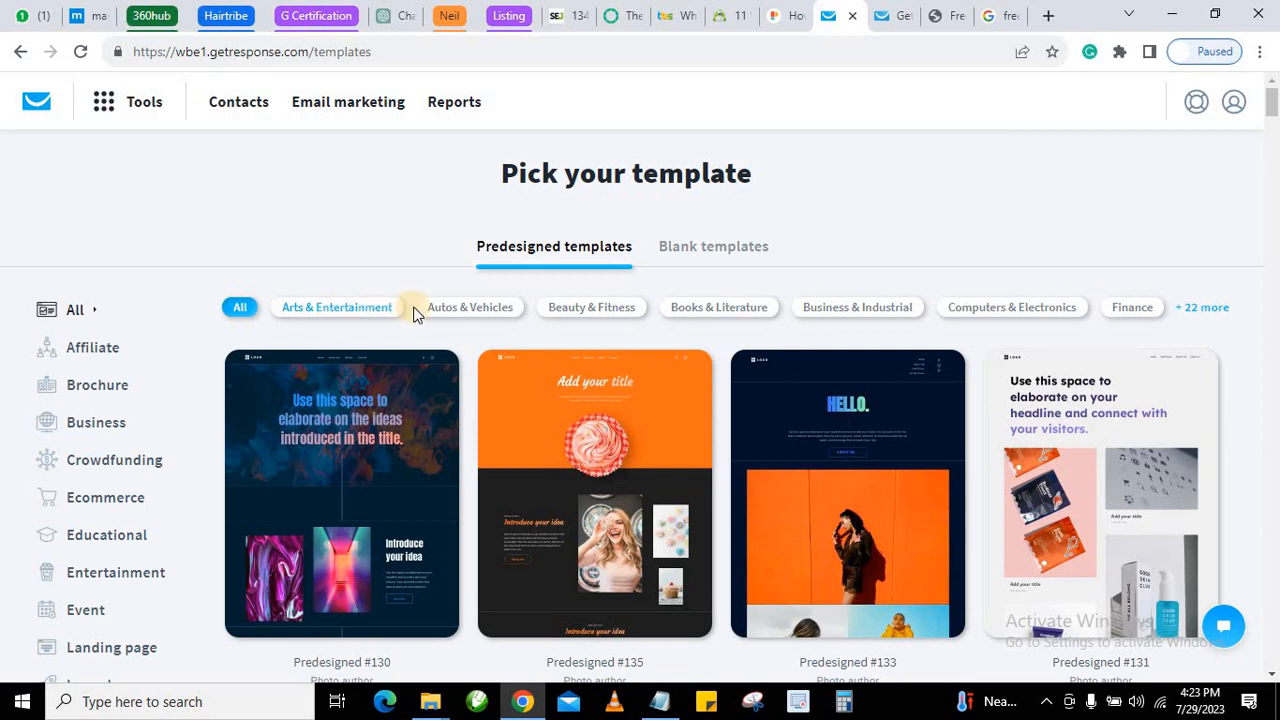
{"action": "left_click", "coordinate": [1207, 308]}
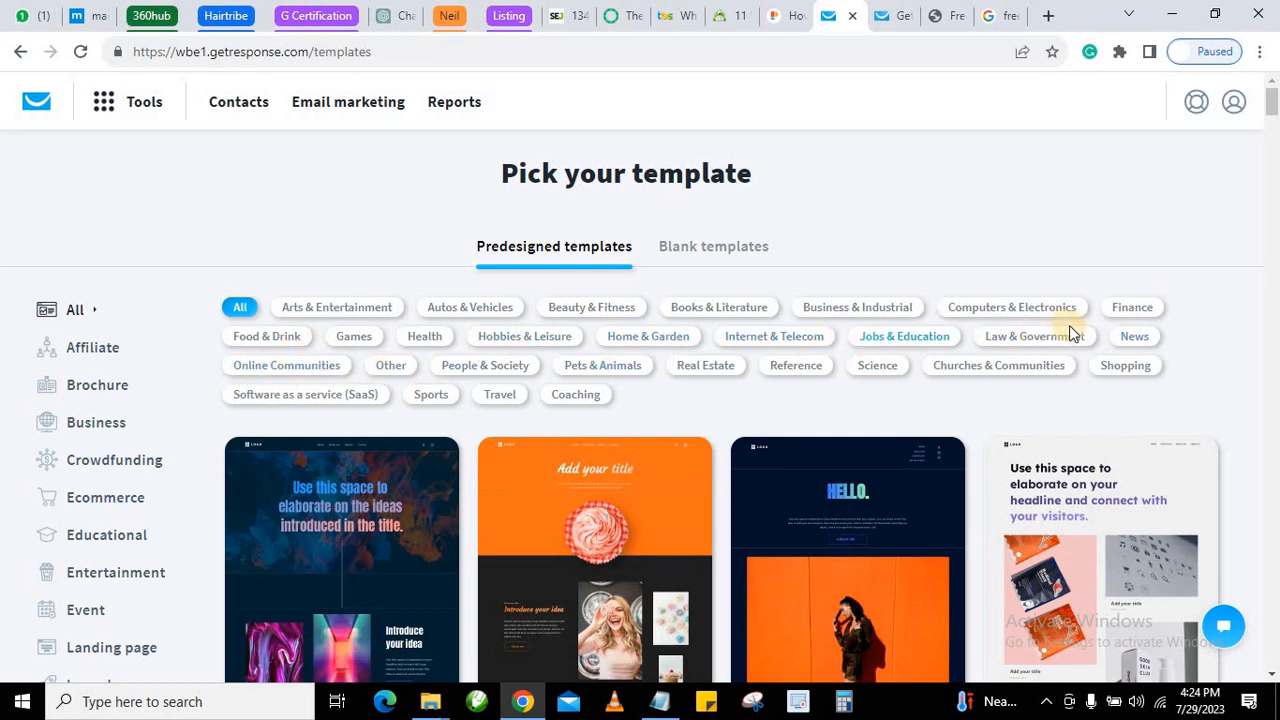
{"action": "left_click", "coordinate": [862, 314]}
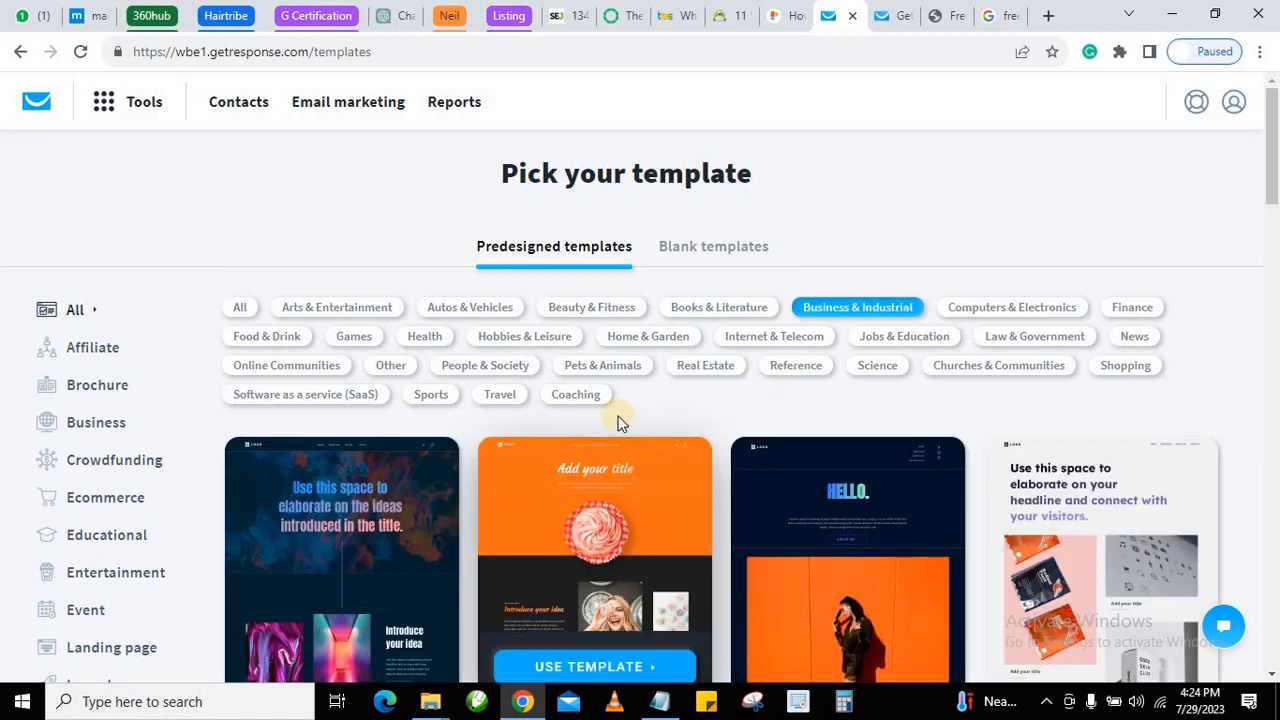
Find the Predesigned #041 template among the Business & Industrial designs and open its full site preview.
{"action": "scroll", "coordinate": [614, 422], "scroll_direction": "down", "scroll_amount": 1}
{"action": "scroll", "coordinate": [617, 428], "scroll_direction": "down", "scroll_amount": 6}
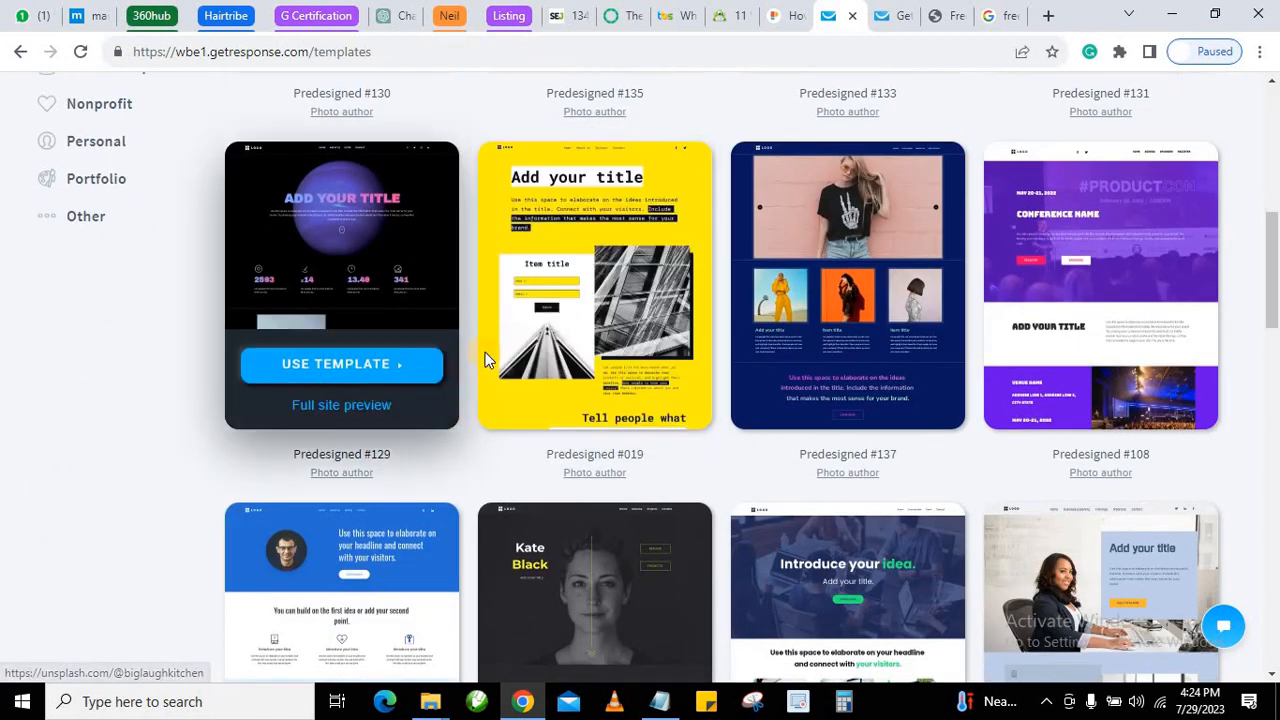
{"action": "scroll", "coordinate": [523, 386], "scroll_direction": "down", "scroll_amount": 2}
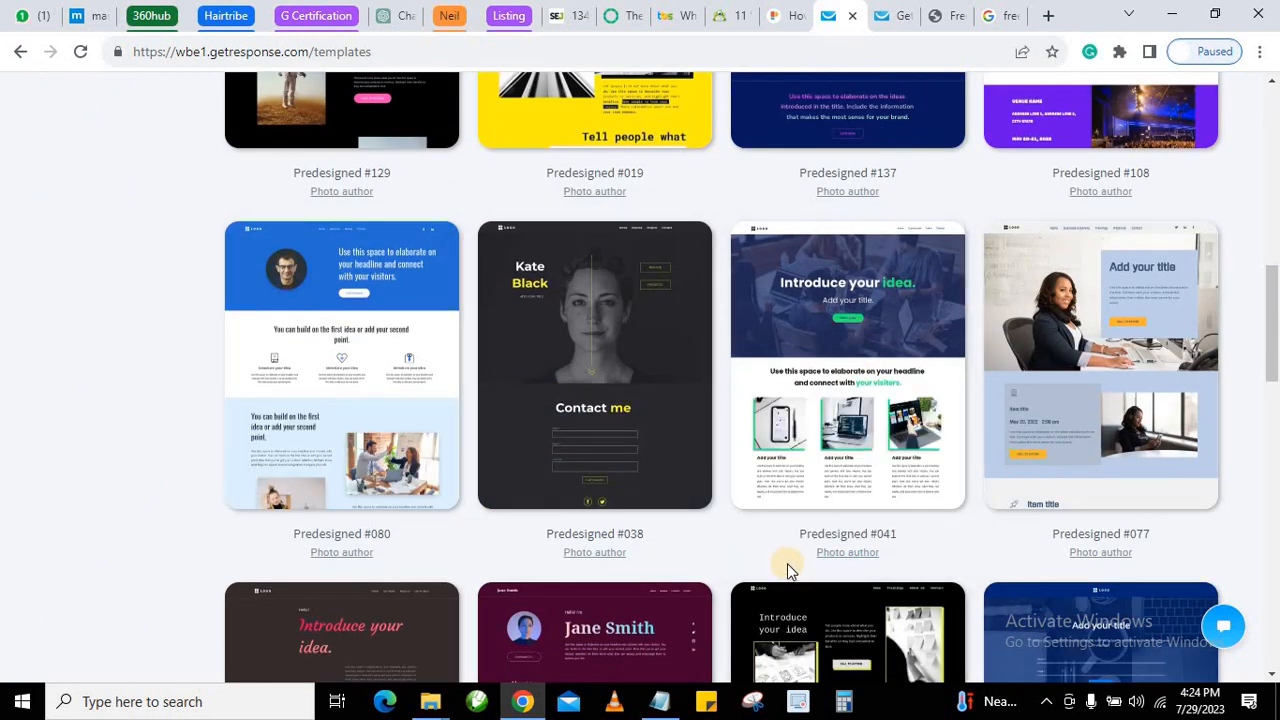
{"action": "mouse_move", "coordinate": [847, 552]}
{"action": "mouse_move", "coordinate": [840, 295]}
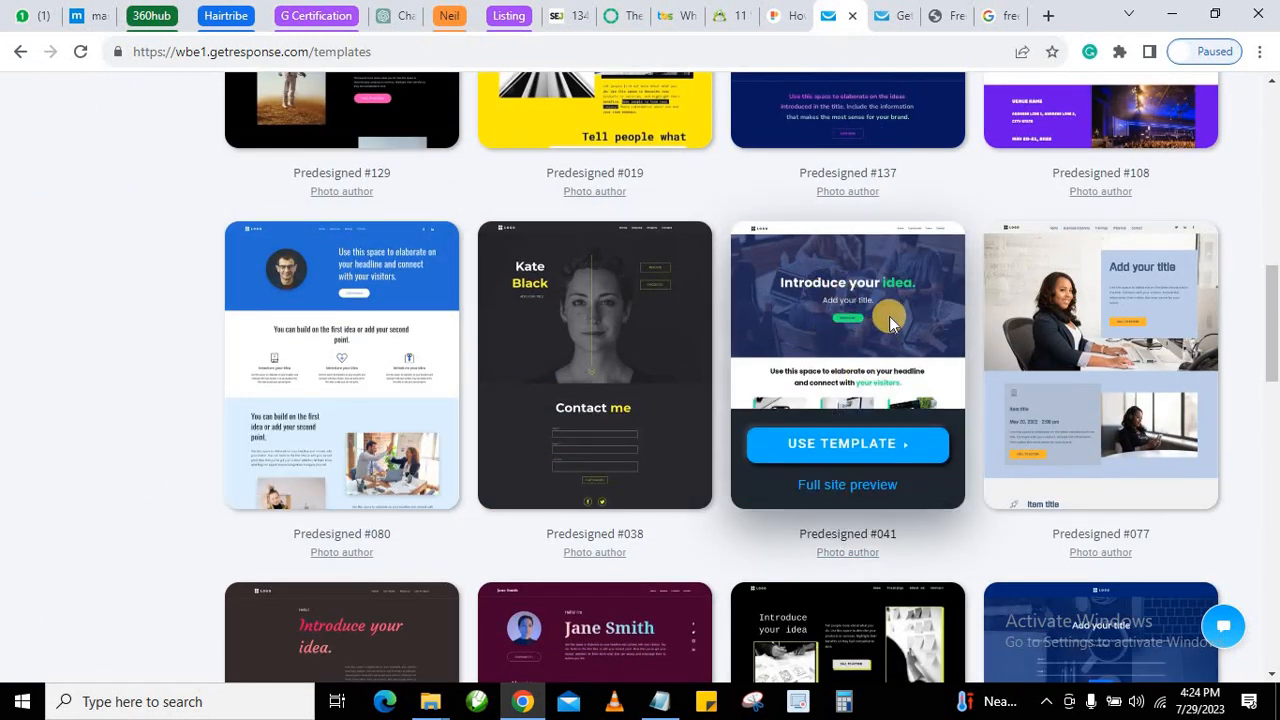
{"action": "left_click", "coordinate": [833, 490]}
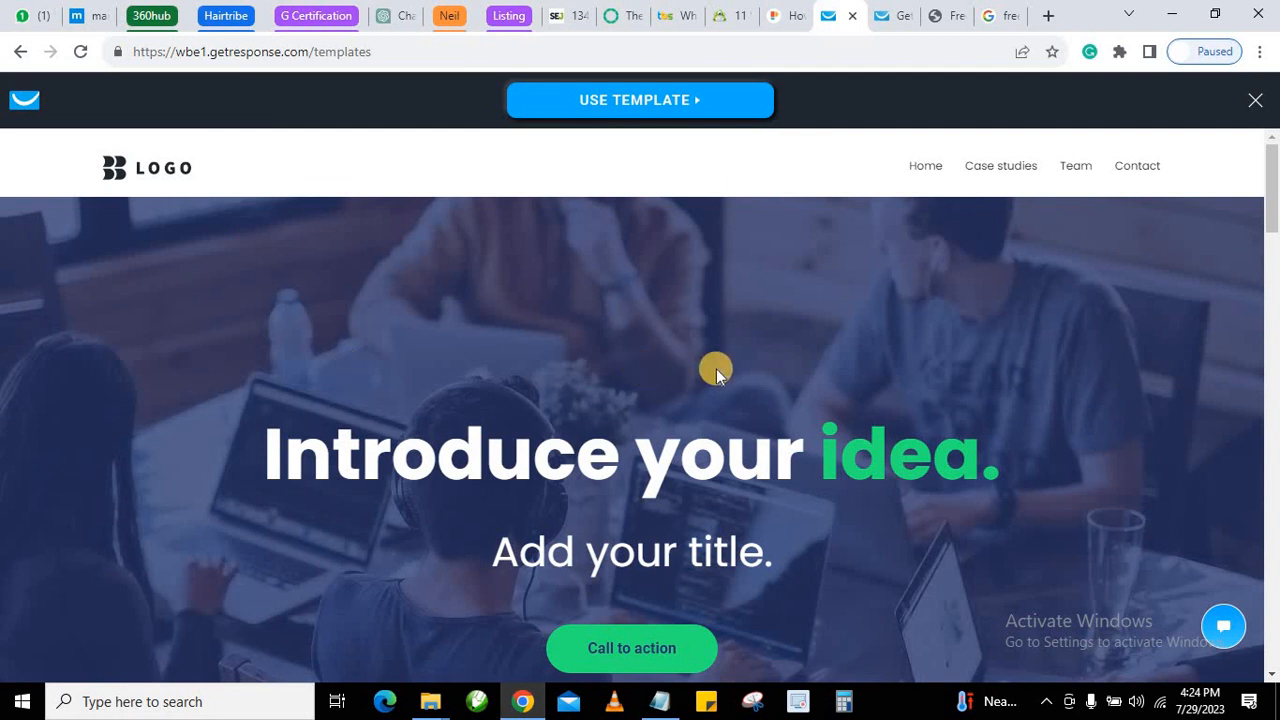
Look through all sections of the Predesigned #041 template's full site preview, return to its beginning, and close the preview.
{"action": "scroll", "coordinate": [767, 365], "scroll_direction": "down", "scroll_amount": 7}
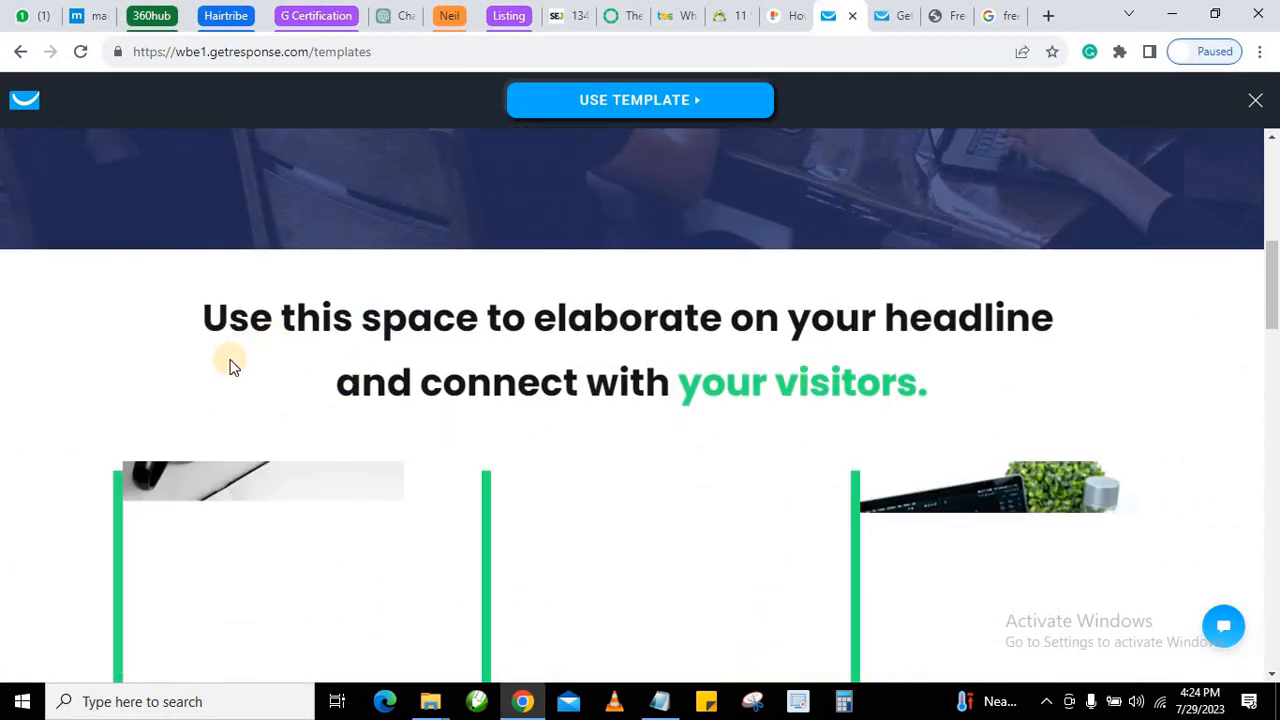
{"action": "scroll", "coordinate": [229, 366], "scroll_direction": "down", "scroll_amount": 1}
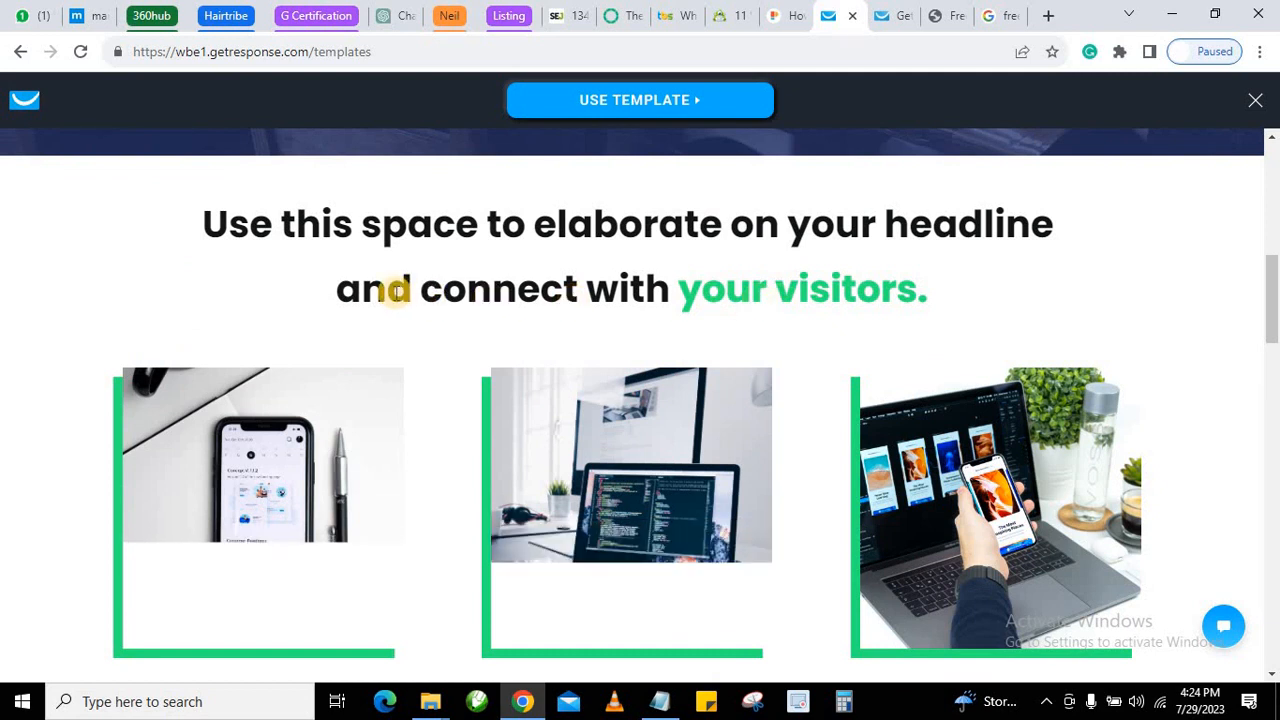
{"action": "scroll", "coordinate": [228, 303], "scroll_direction": "down", "scroll_amount": 1}
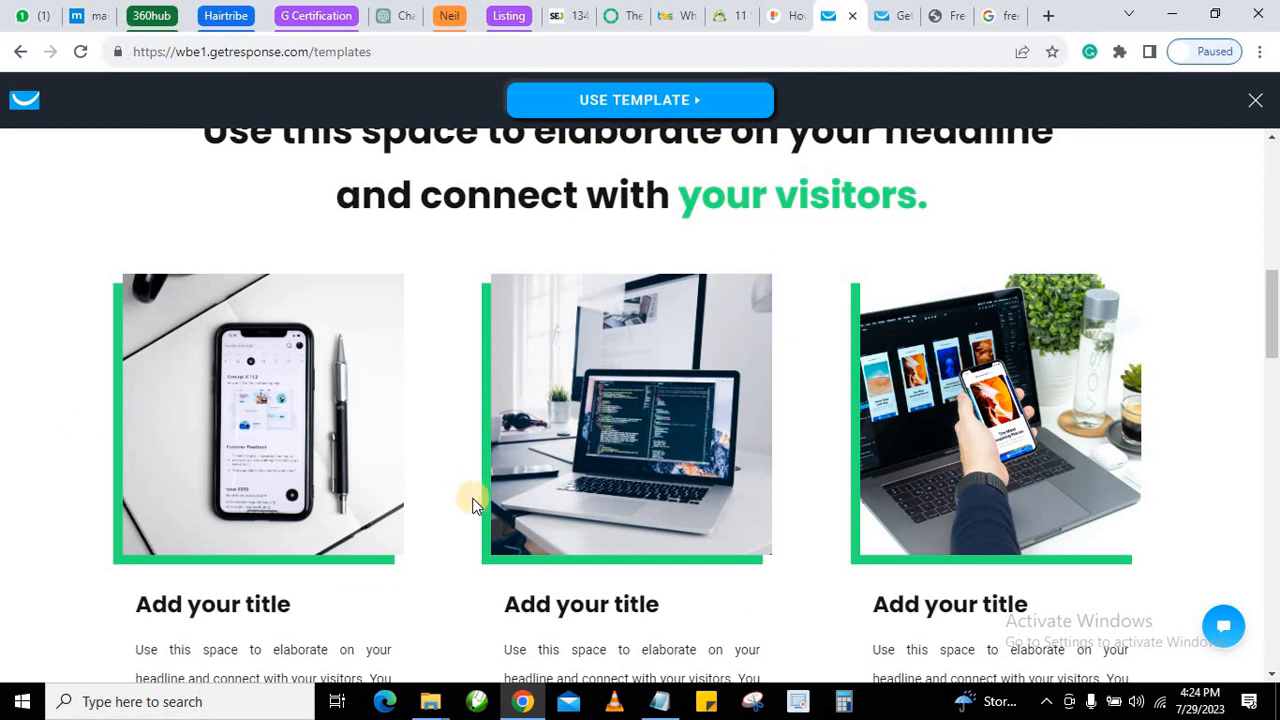
{"action": "scroll", "coordinate": [460, 500], "scroll_direction": "down", "scroll_amount": 3}
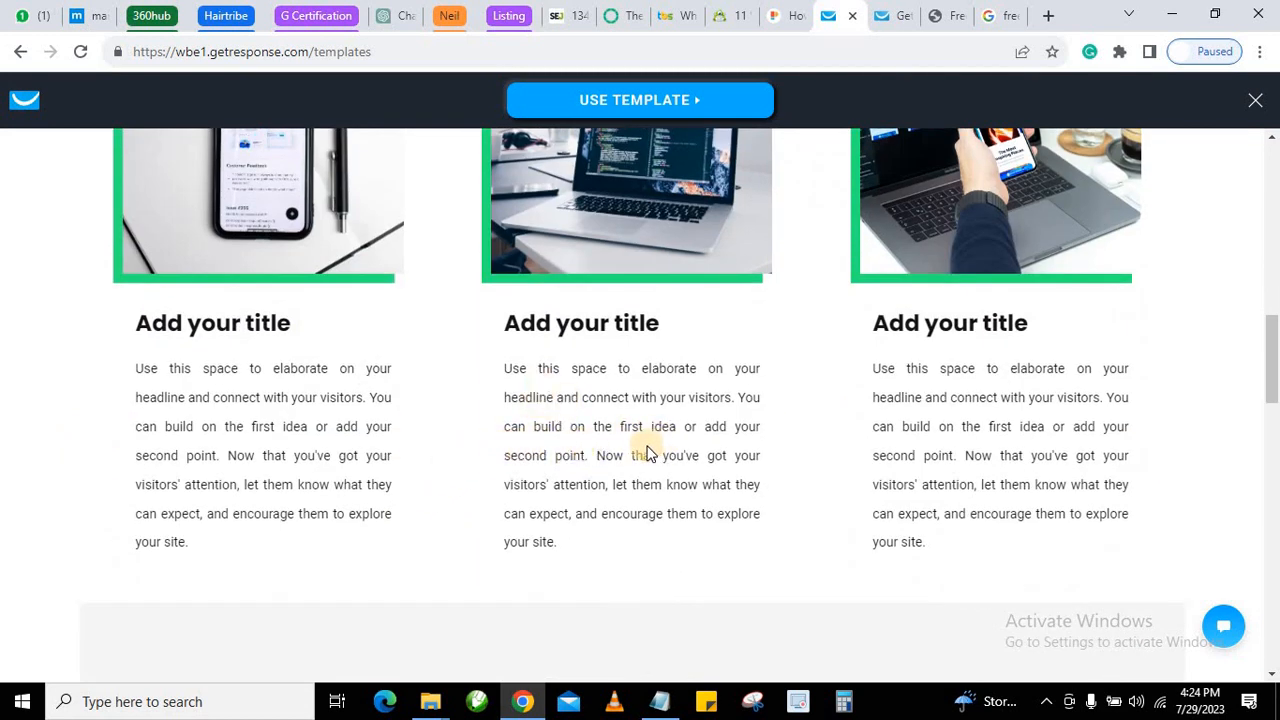
{"action": "scroll", "coordinate": [653, 463], "scroll_direction": "down", "scroll_amount": 1}
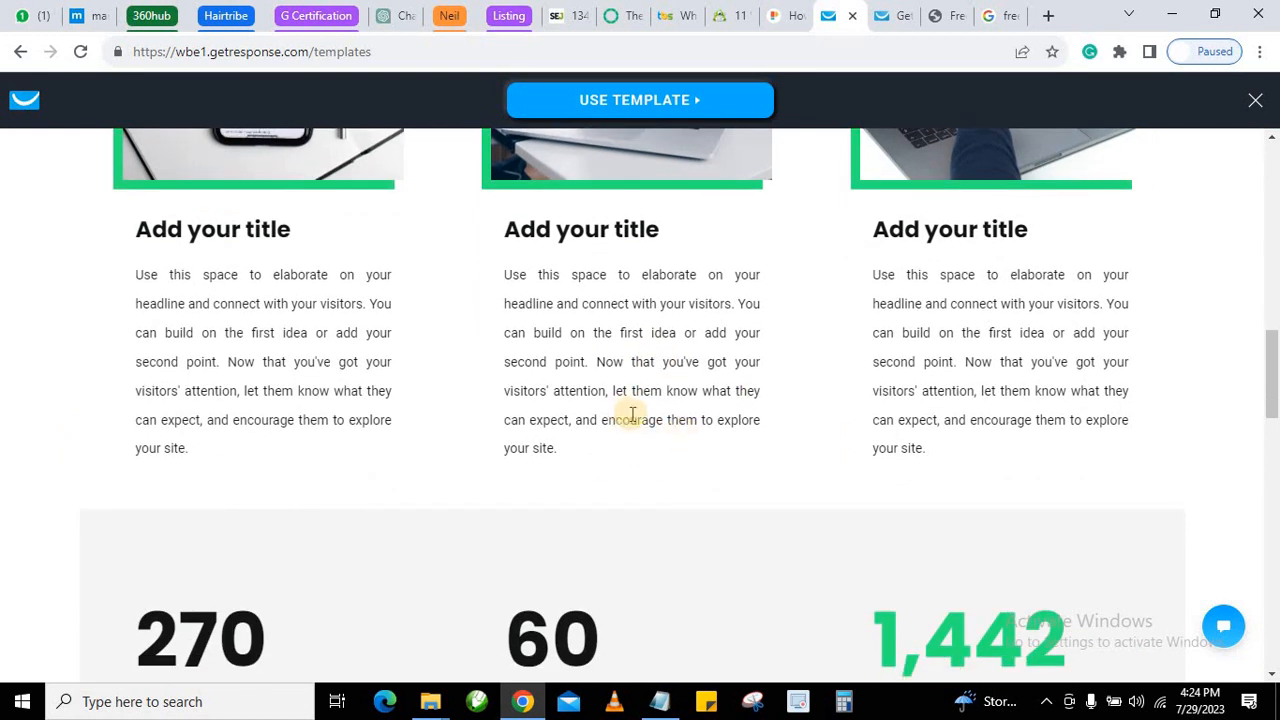
{"action": "scroll", "coordinate": [572, 440], "scroll_direction": "down", "scroll_amount": 3}
{"action": "scroll", "coordinate": [560, 450], "scroll_direction": "down", "scroll_amount": 8}
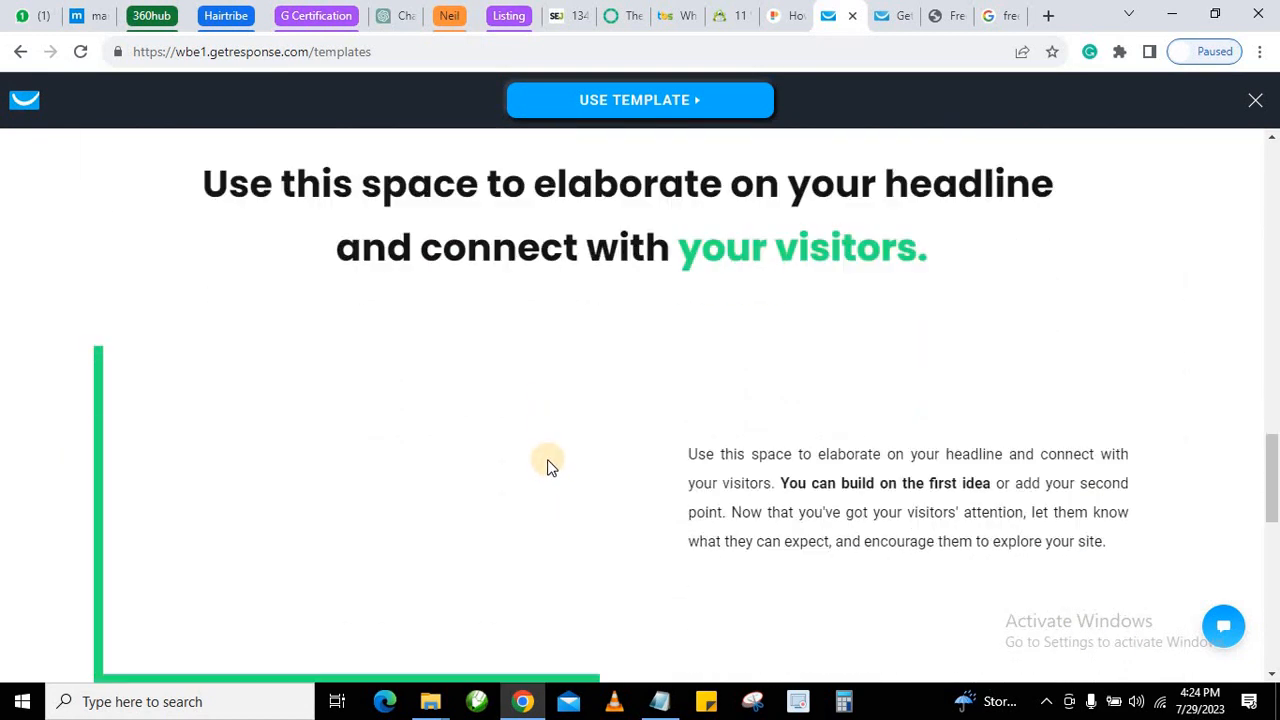
{"action": "scroll", "coordinate": [551, 458], "scroll_direction": "up", "scroll_amount": 3}
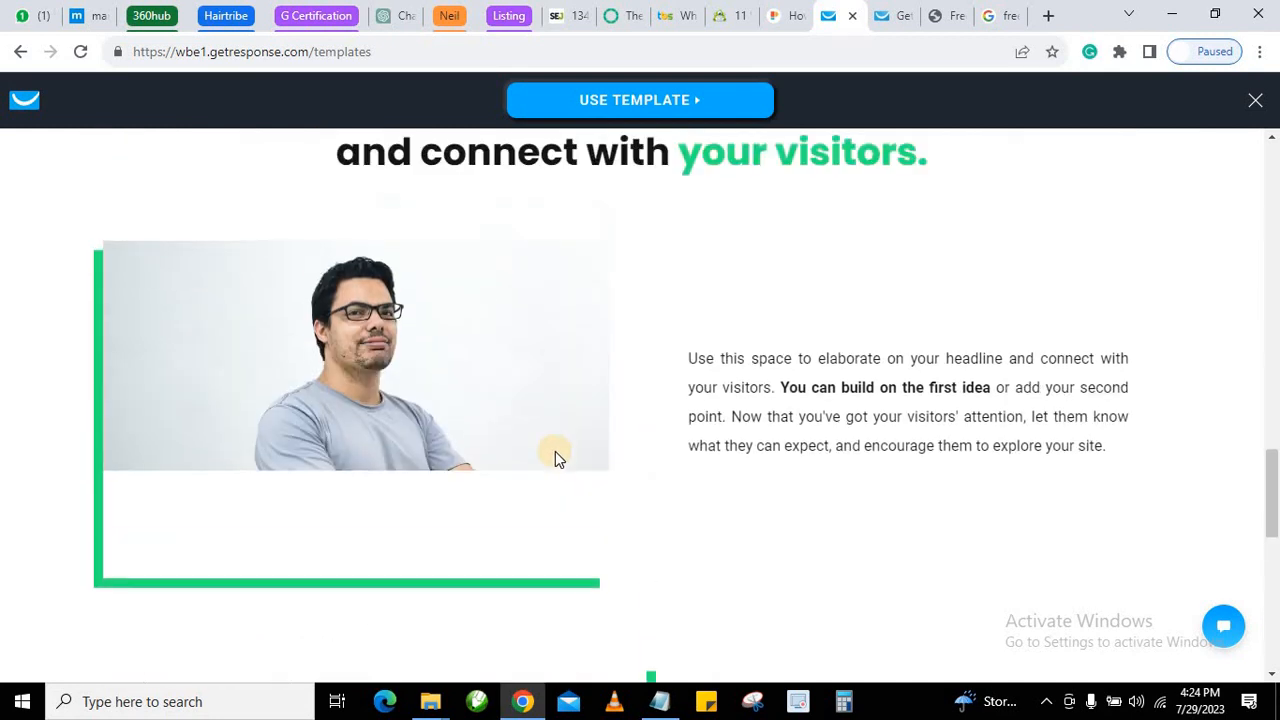
{"action": "scroll", "coordinate": [553, 450], "scroll_direction": "down", "scroll_amount": 2}
{"action": "scroll", "coordinate": [426, 474], "scroll_direction": "down", "scroll_amount": 7}
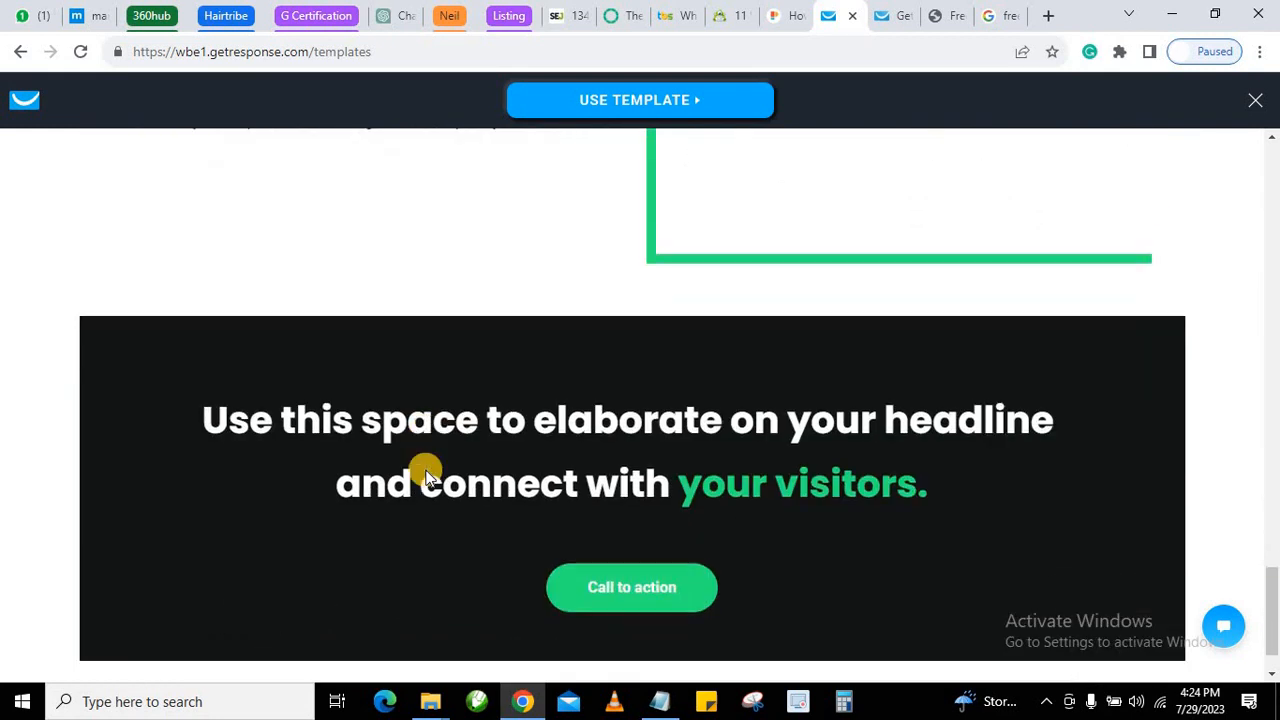
{"action": "scroll", "coordinate": [426, 474], "scroll_direction": "up", "scroll_amount": 4}
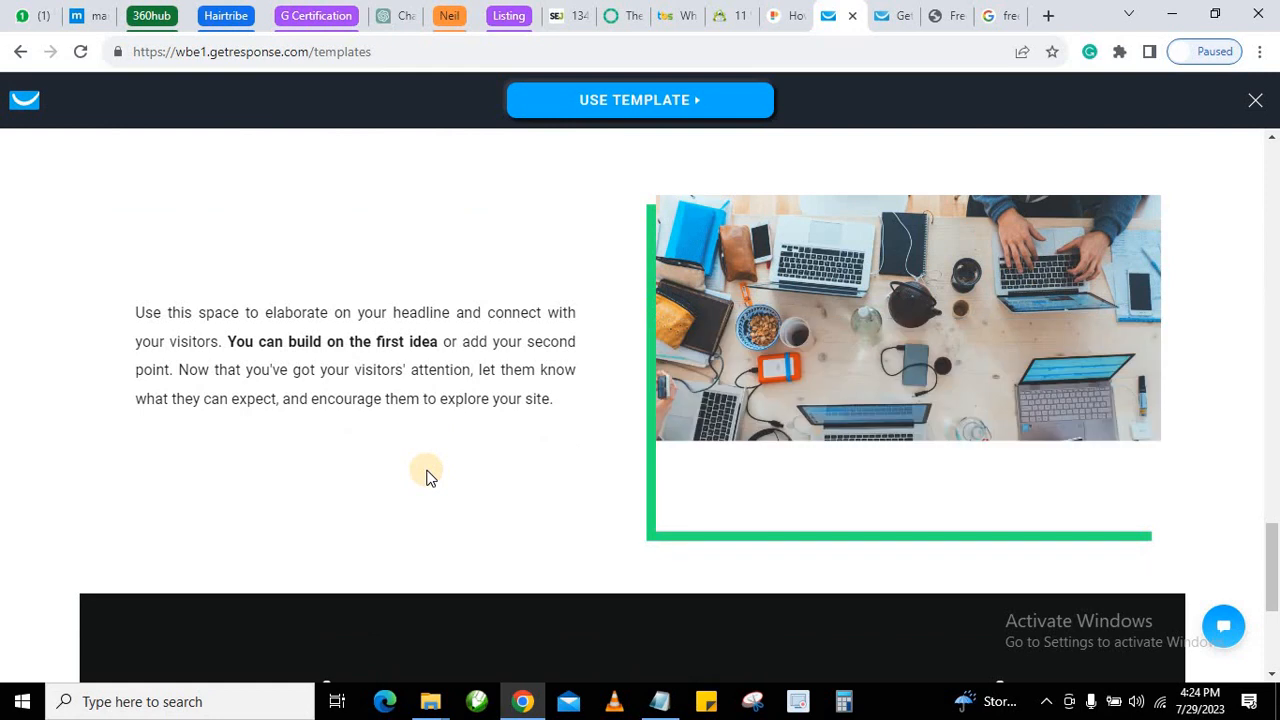
{"action": "scroll", "coordinate": [426, 476], "scroll_direction": "down", "scroll_amount": 4}
{"action": "scroll", "coordinate": [430, 476], "scroll_direction": "up", "scroll_amount": 20}
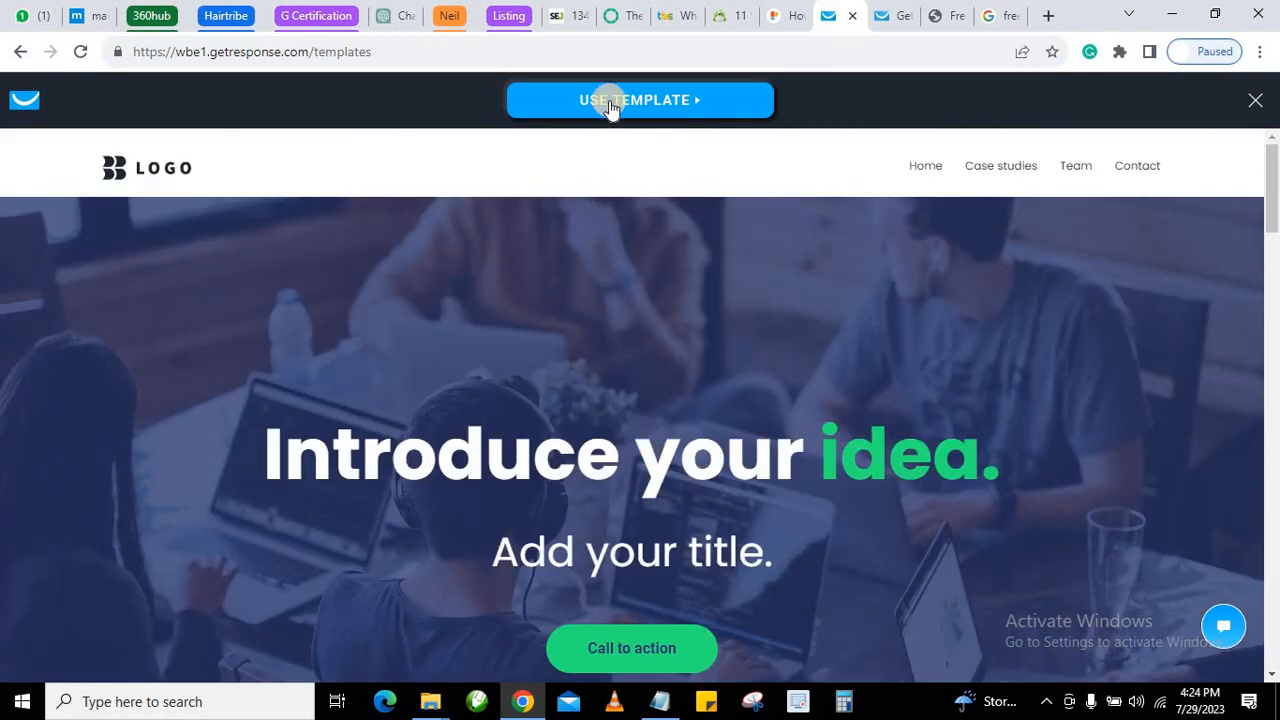
{"action": "left_click", "coordinate": [1240, 106]}
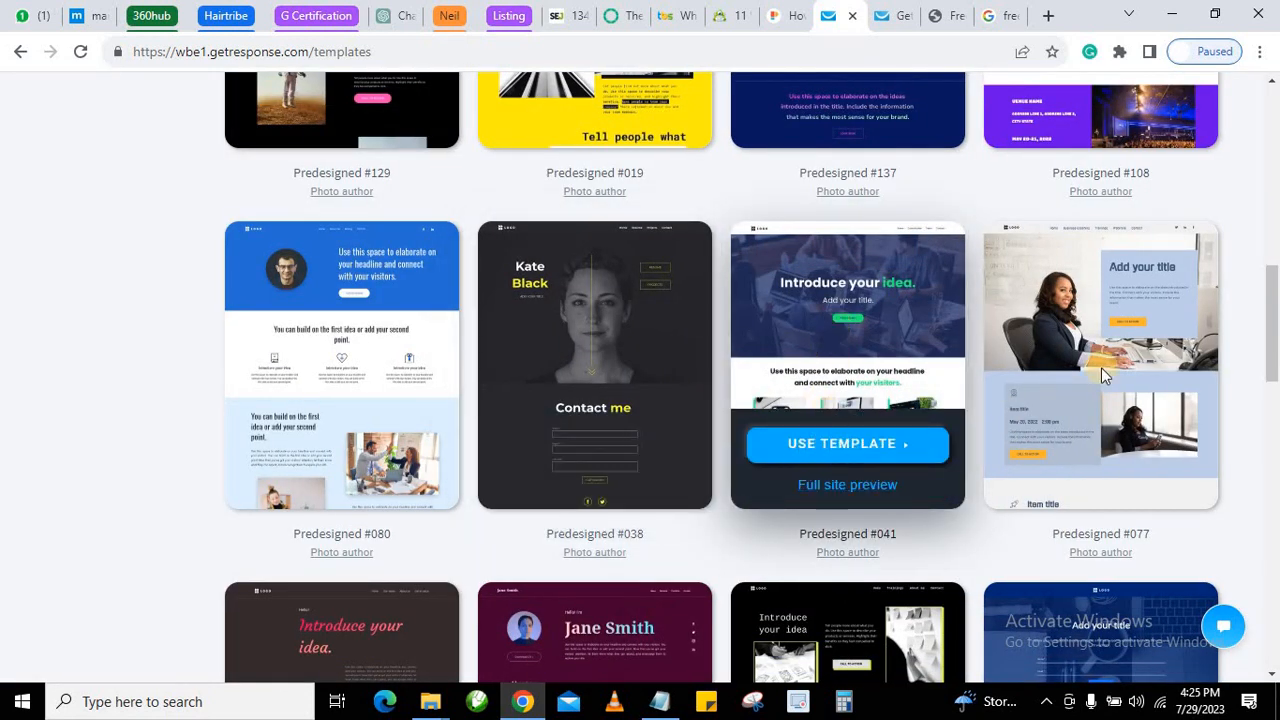
Browse the neighbouring Business & Industrial templates and start the website from the Predesigned #041 template.
{"action": "scroll", "coordinate": [418, 458], "scroll_direction": "down", "scroll_amount": 3}
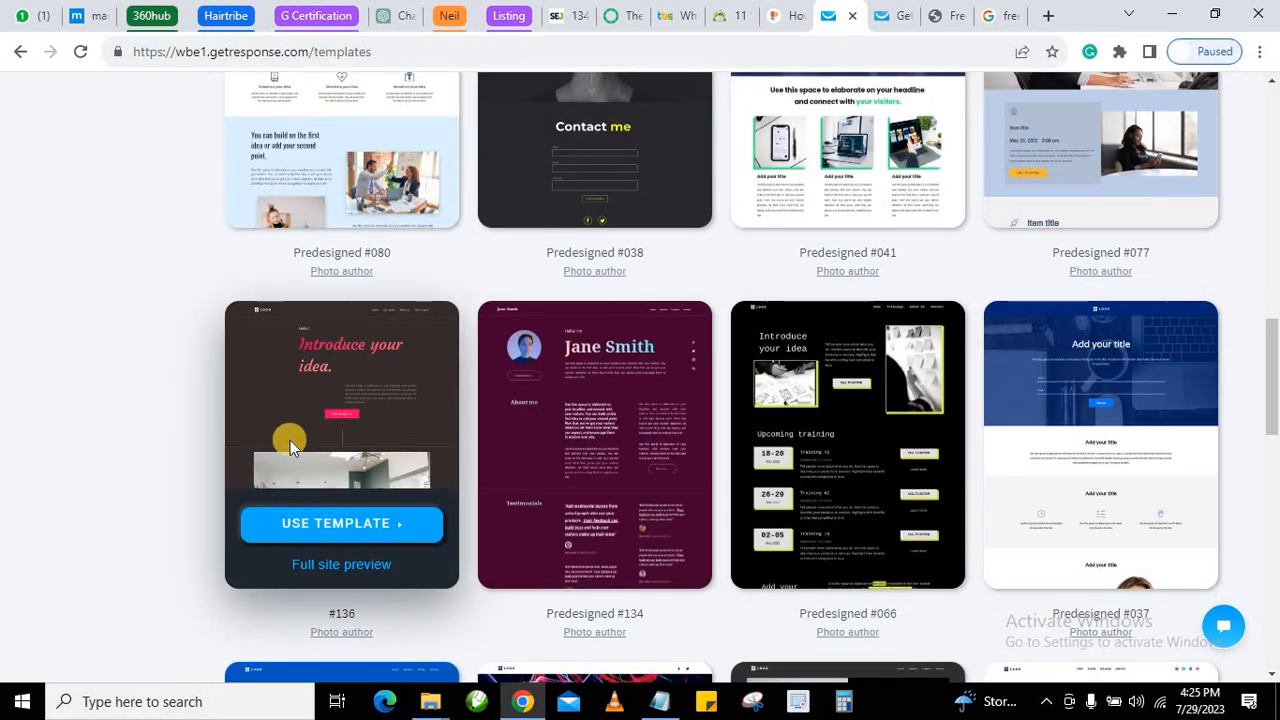
{"action": "scroll", "coordinate": [223, 478], "scroll_direction": "down", "scroll_amount": 4}
{"action": "scroll", "coordinate": [802, 392], "scroll_direction": "up", "scroll_amount": 7}
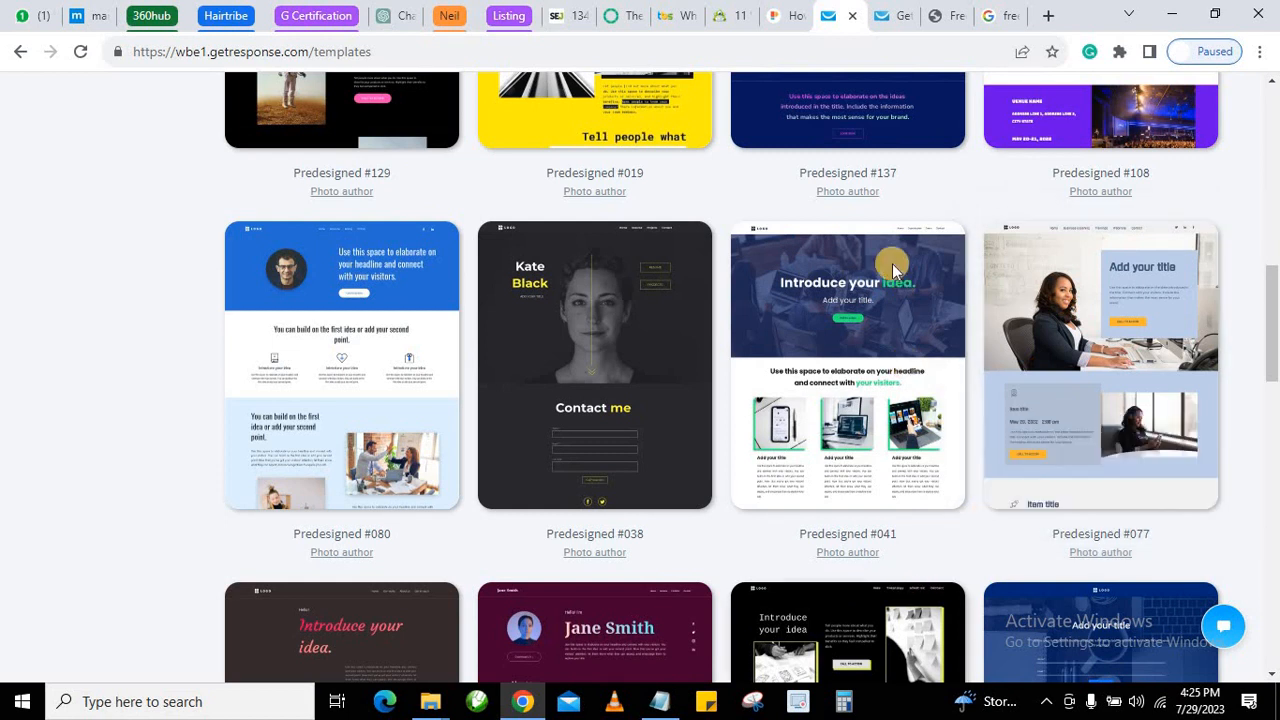
{"action": "left_click", "coordinate": [853, 448]}
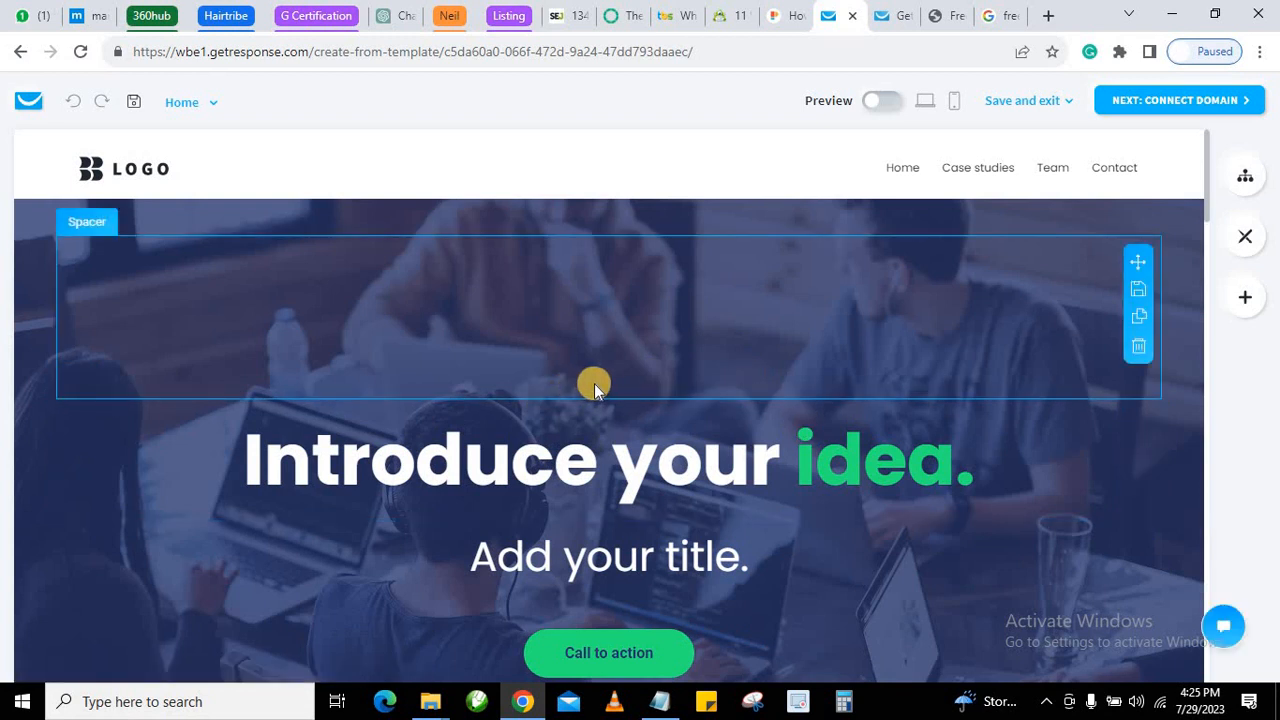
Look through the already open Google results for "free logo maker" and return to the website editor.
{"action": "left_click", "coordinate": [124, 171]}
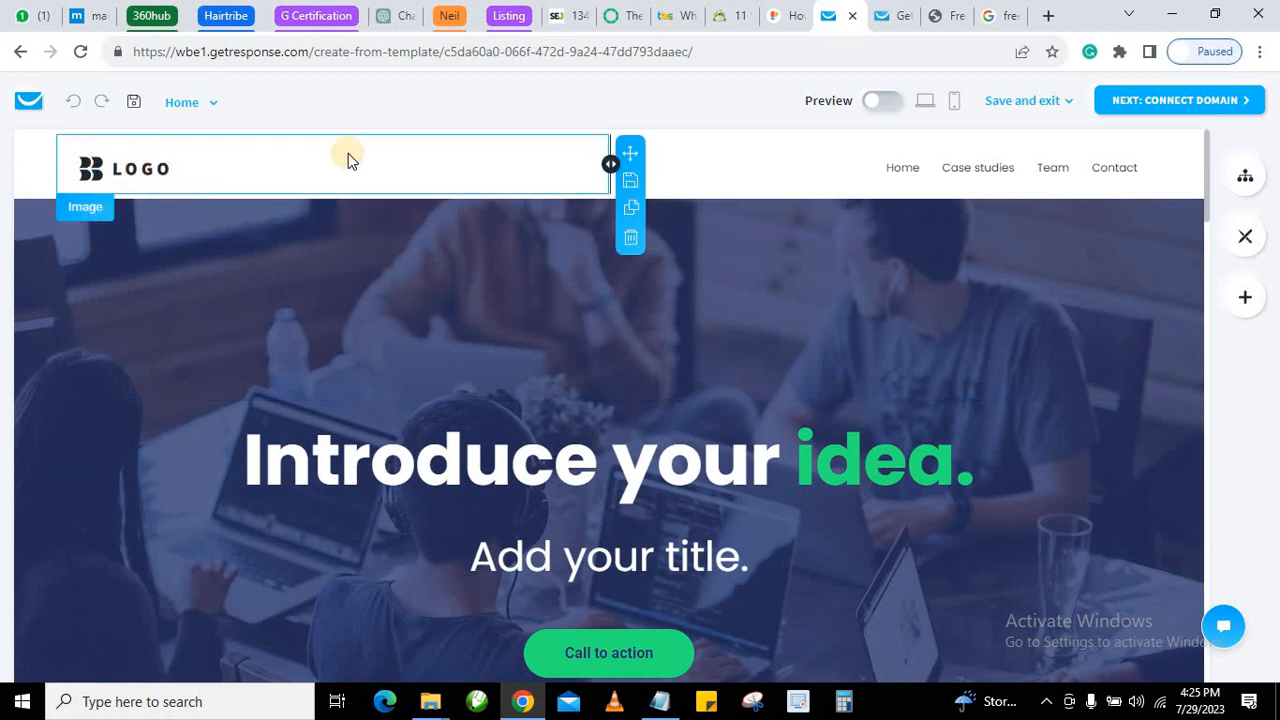
{"action": "left_click", "coordinate": [994, 16]}
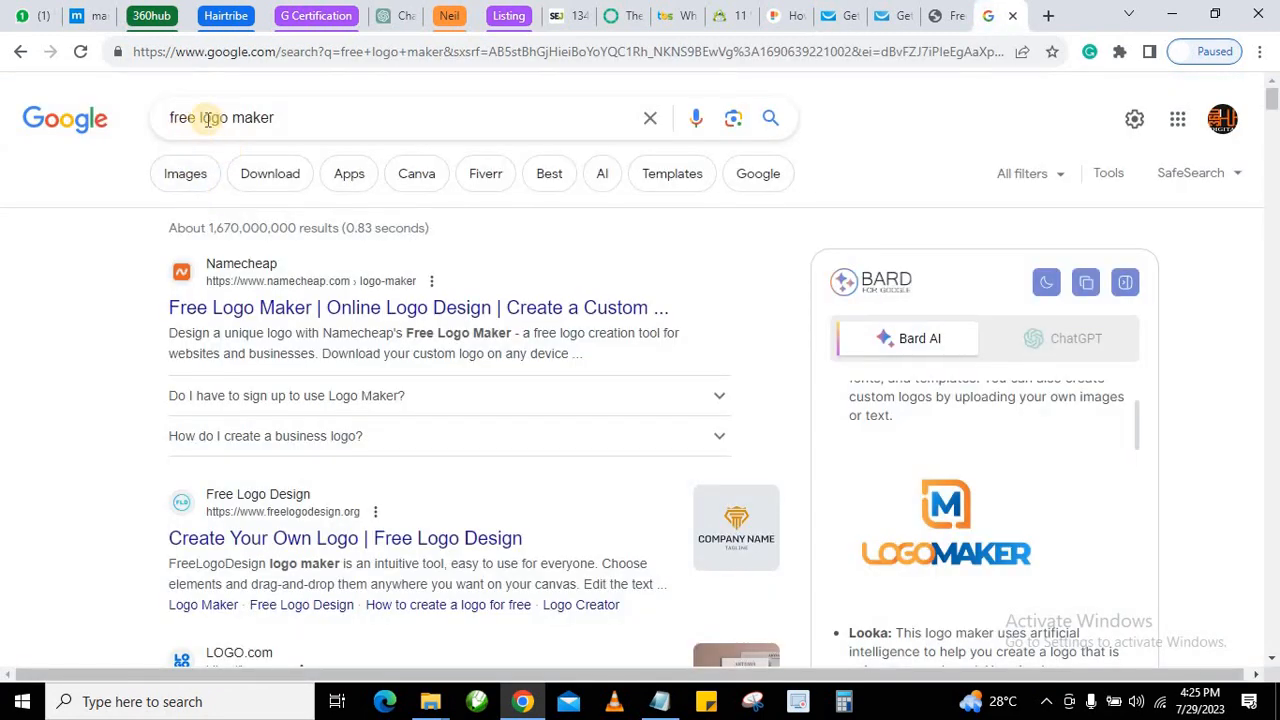
{"action": "scroll", "coordinate": [376, 259], "scroll_direction": "down", "scroll_amount": 3}
{"action": "scroll", "coordinate": [300, 268], "scroll_direction": "down", "scroll_amount": 2}
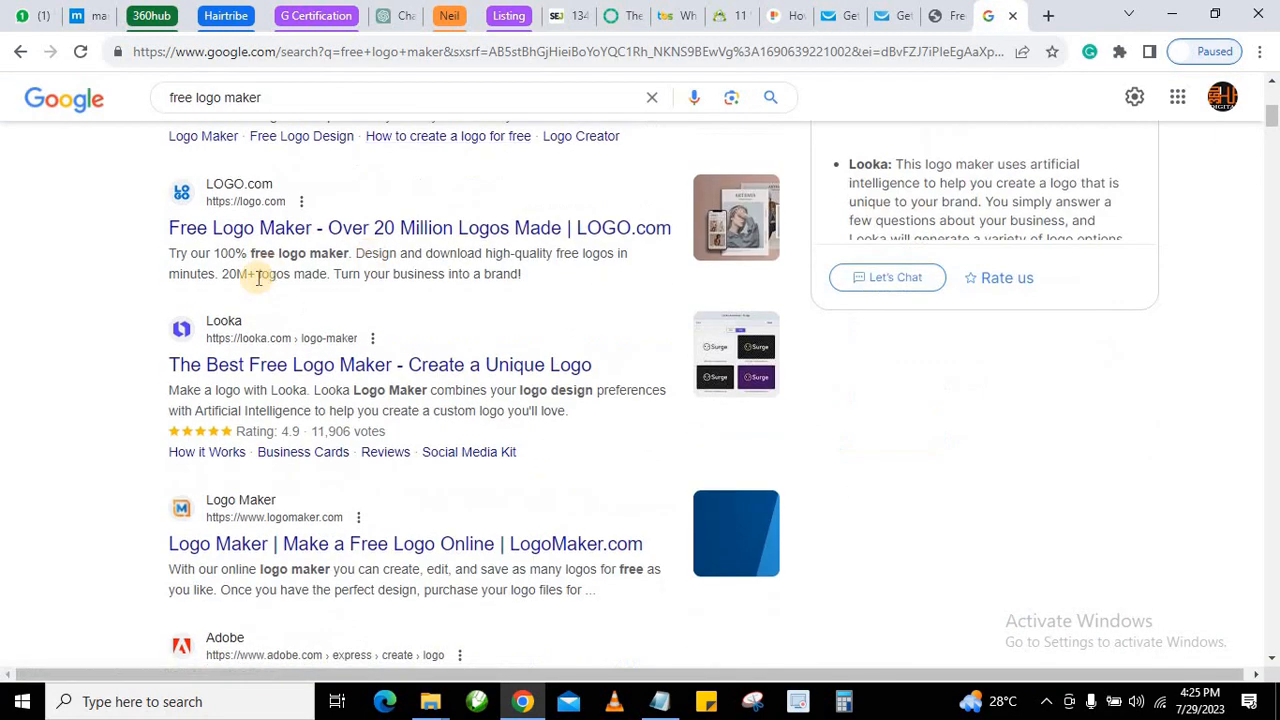
{"action": "scroll", "coordinate": [480, 285], "scroll_direction": "up", "scroll_amount": 2}
{"action": "scroll", "coordinate": [484, 293], "scroll_direction": "up", "scroll_amount": 3}
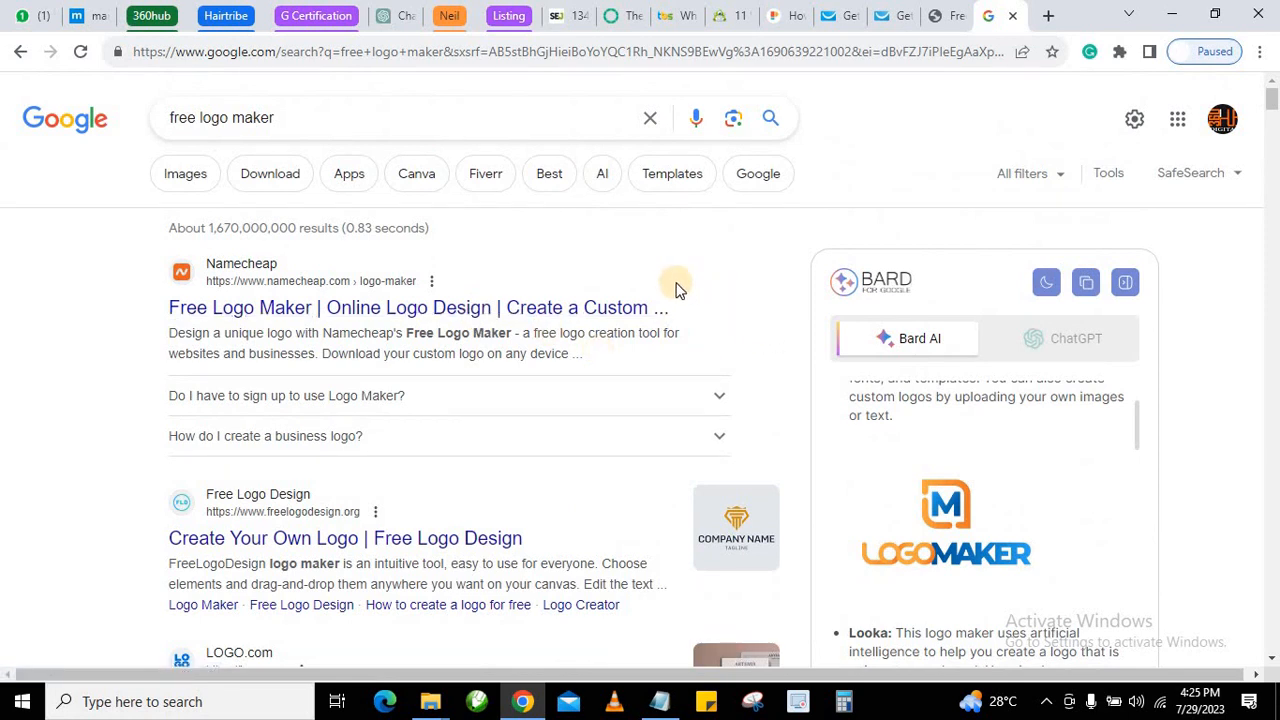
{"action": "left_click", "coordinate": [837, 17]}
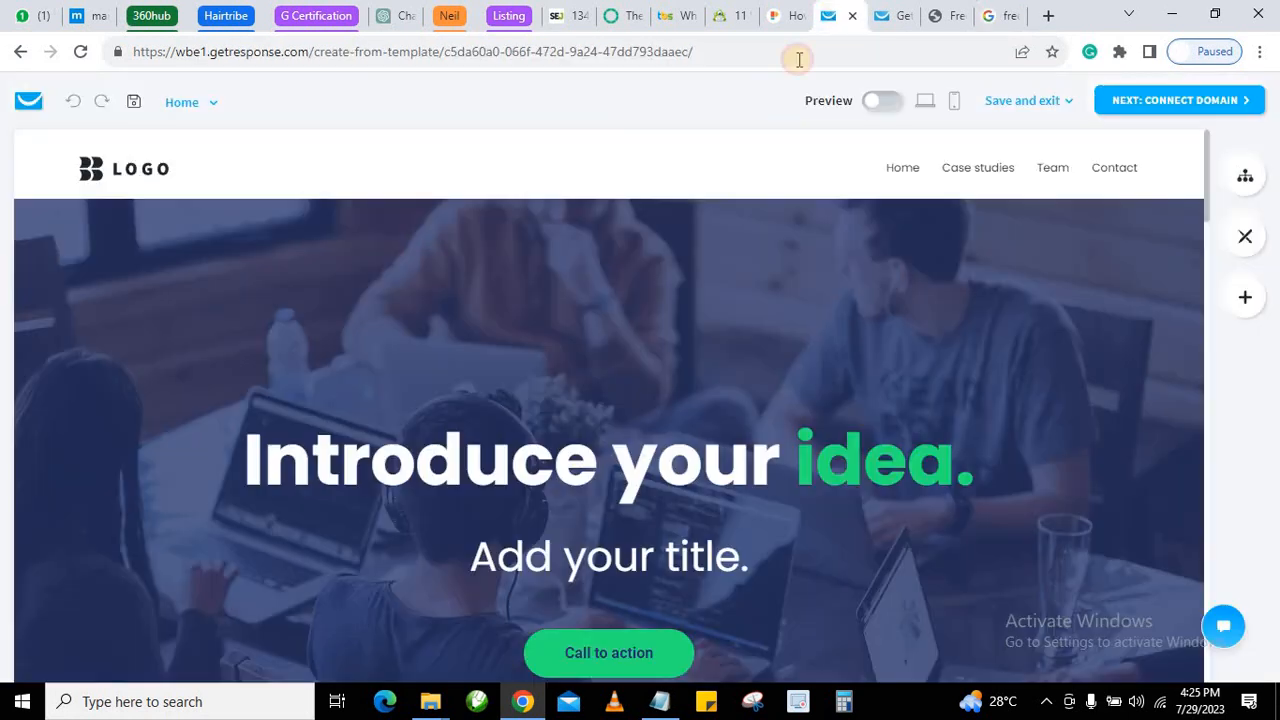
Start replacing the header logo by uploading the logo-sample image from the computer to the Main folder.
{"action": "left_click", "coordinate": [198, 166]}
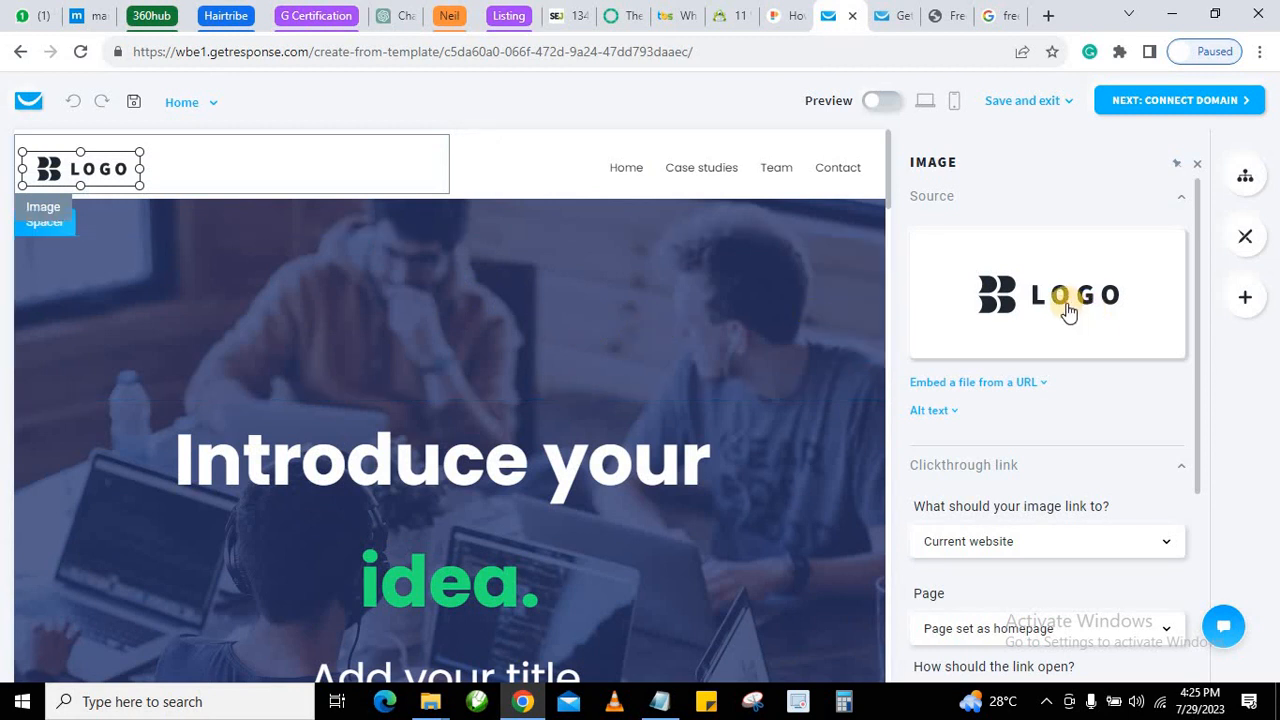
{"action": "mouse_move", "coordinate": [1045, 295]}
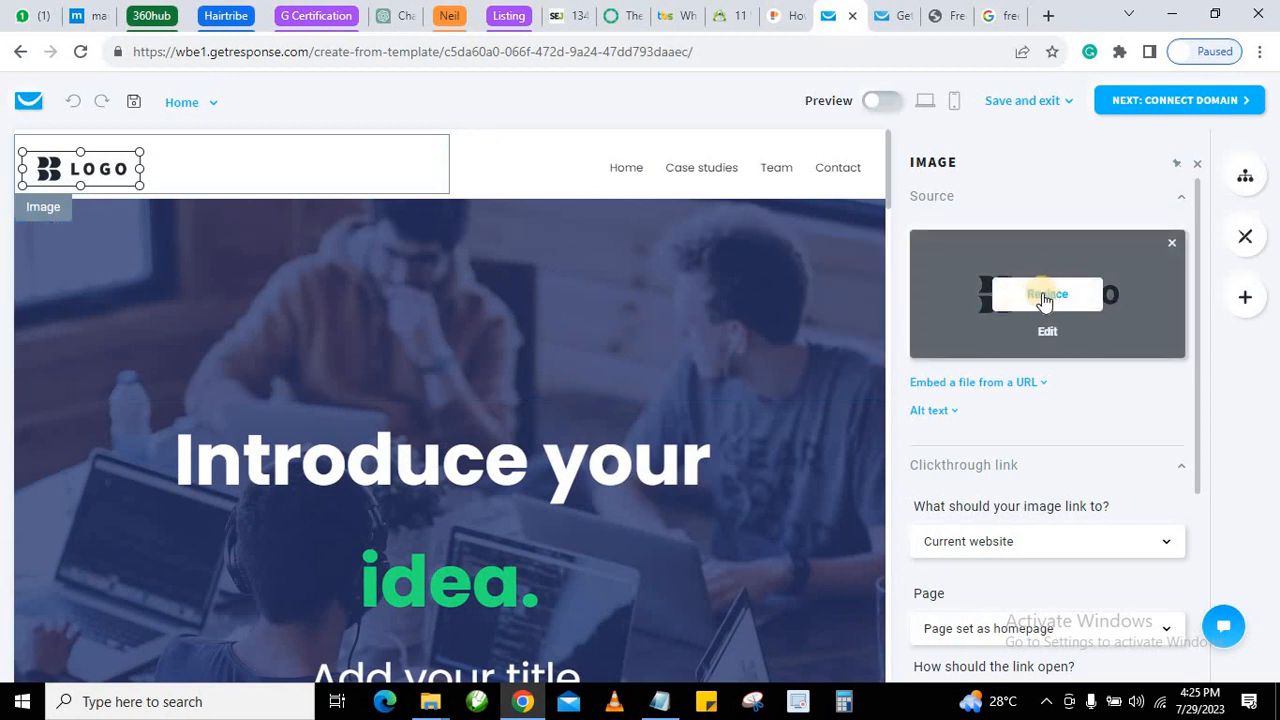
{"action": "left_click", "coordinate": [1045, 297]}
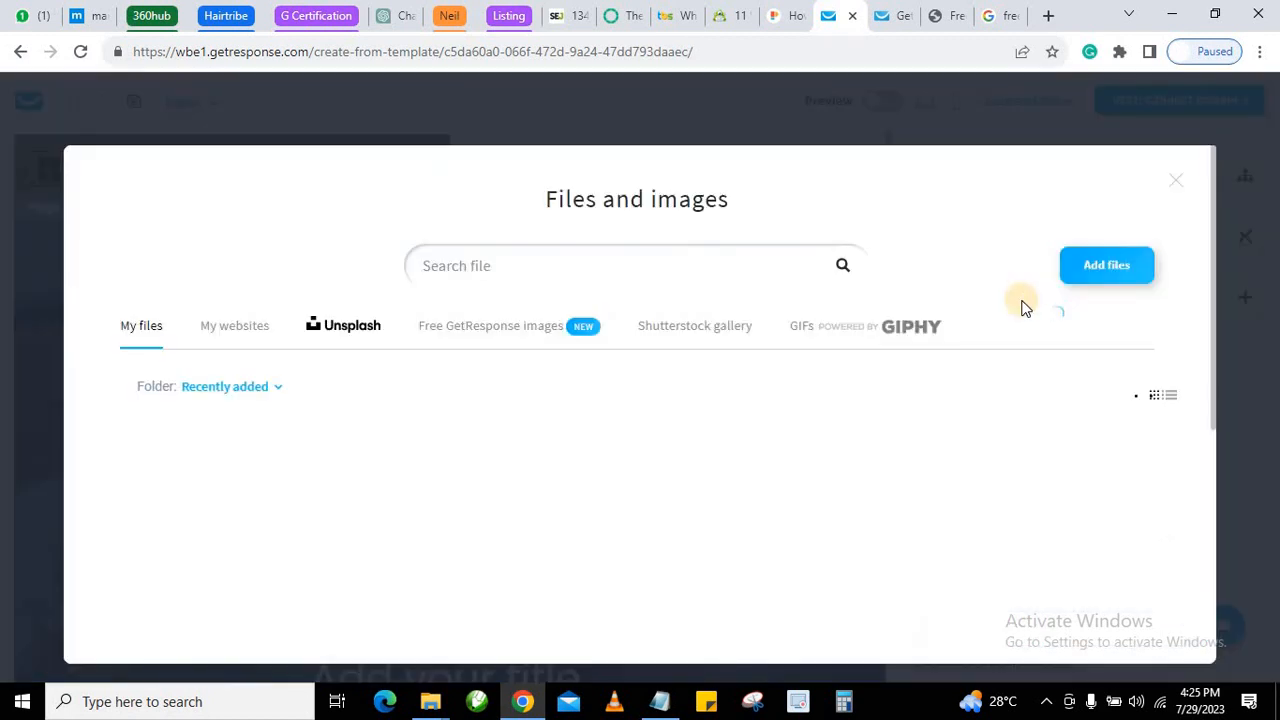
{"action": "left_click", "coordinate": [1090, 263]}
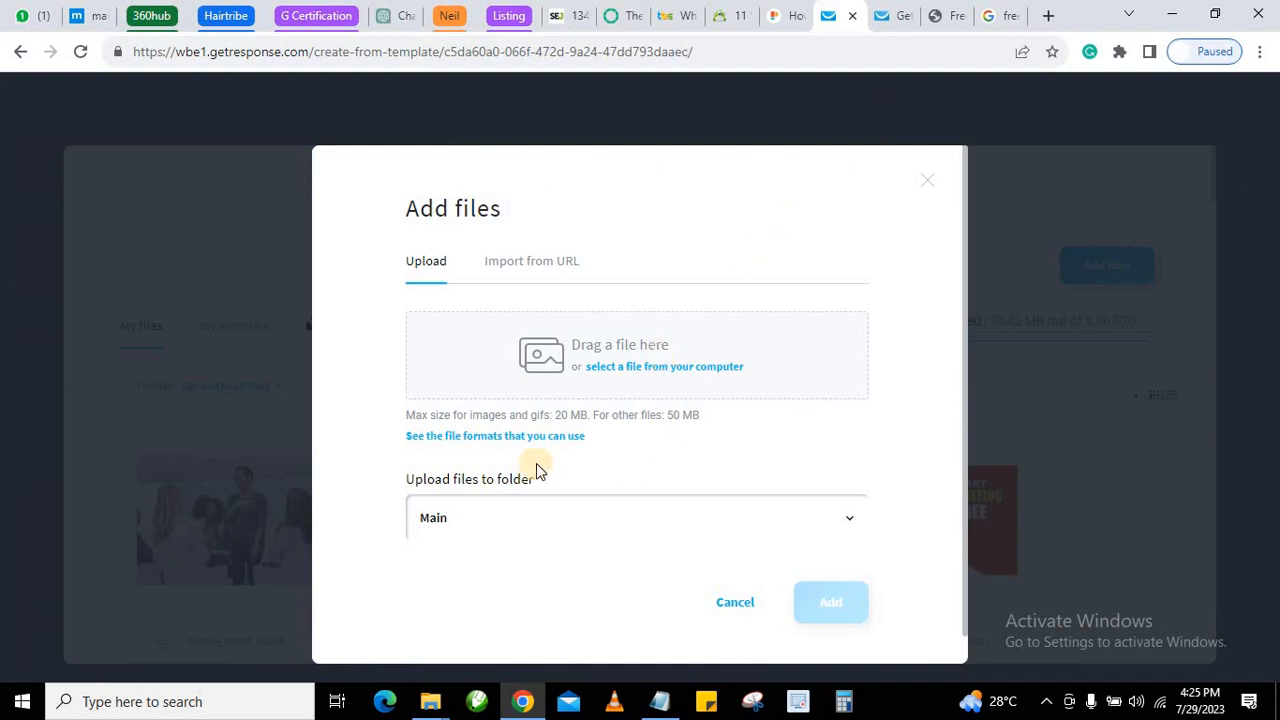
{"action": "left_click", "coordinate": [658, 370]}
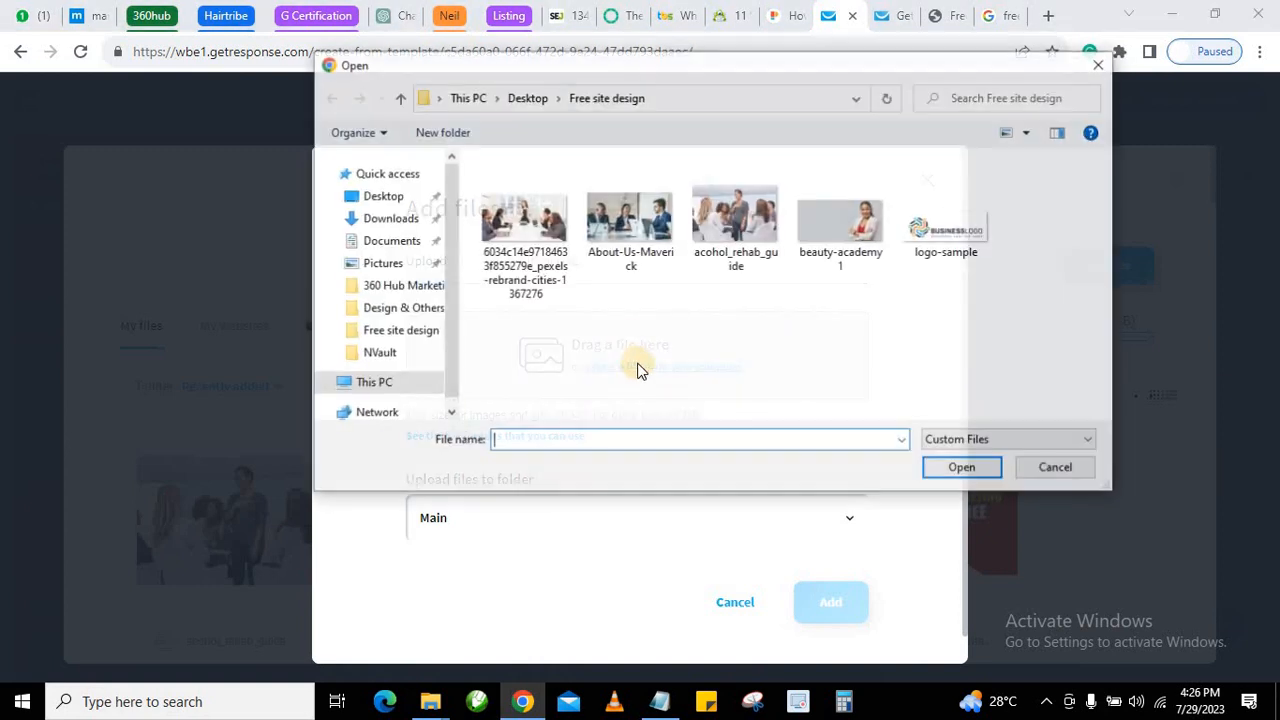
{"action": "left_click", "coordinate": [948, 236]}
{"action": "left_click", "coordinate": [945, 472]}
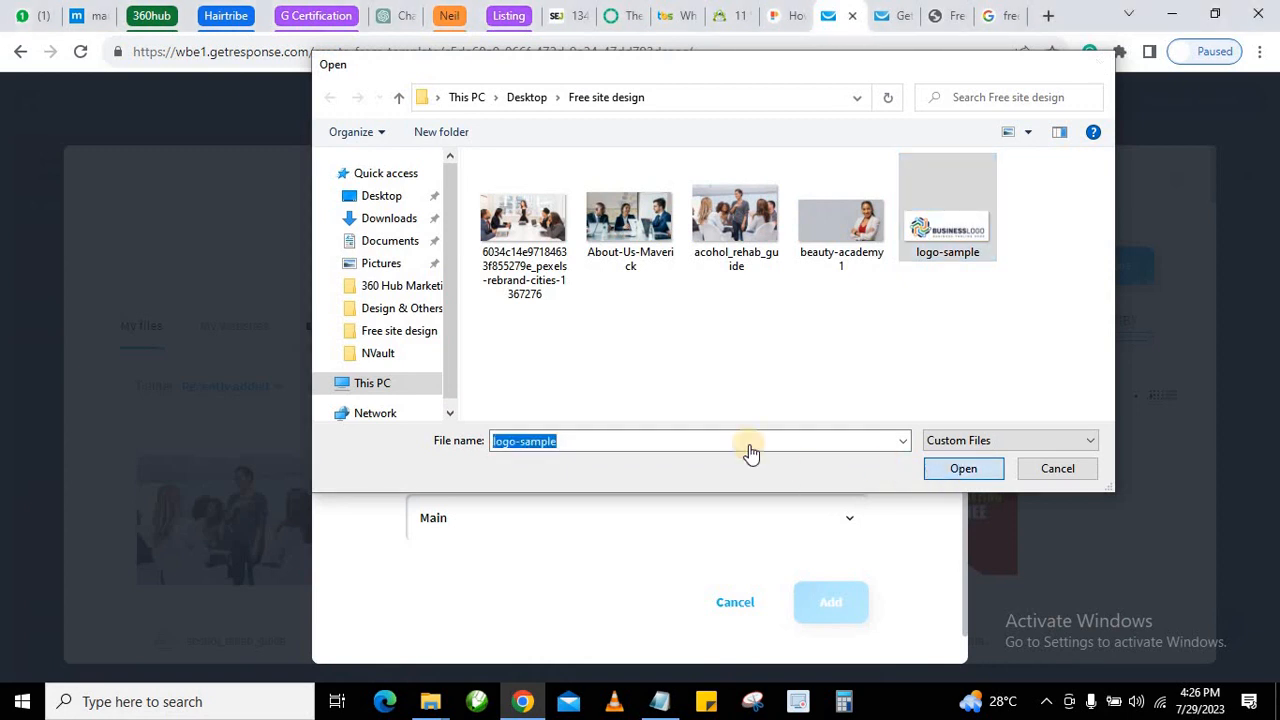
{"action": "left_click", "coordinate": [832, 630]}
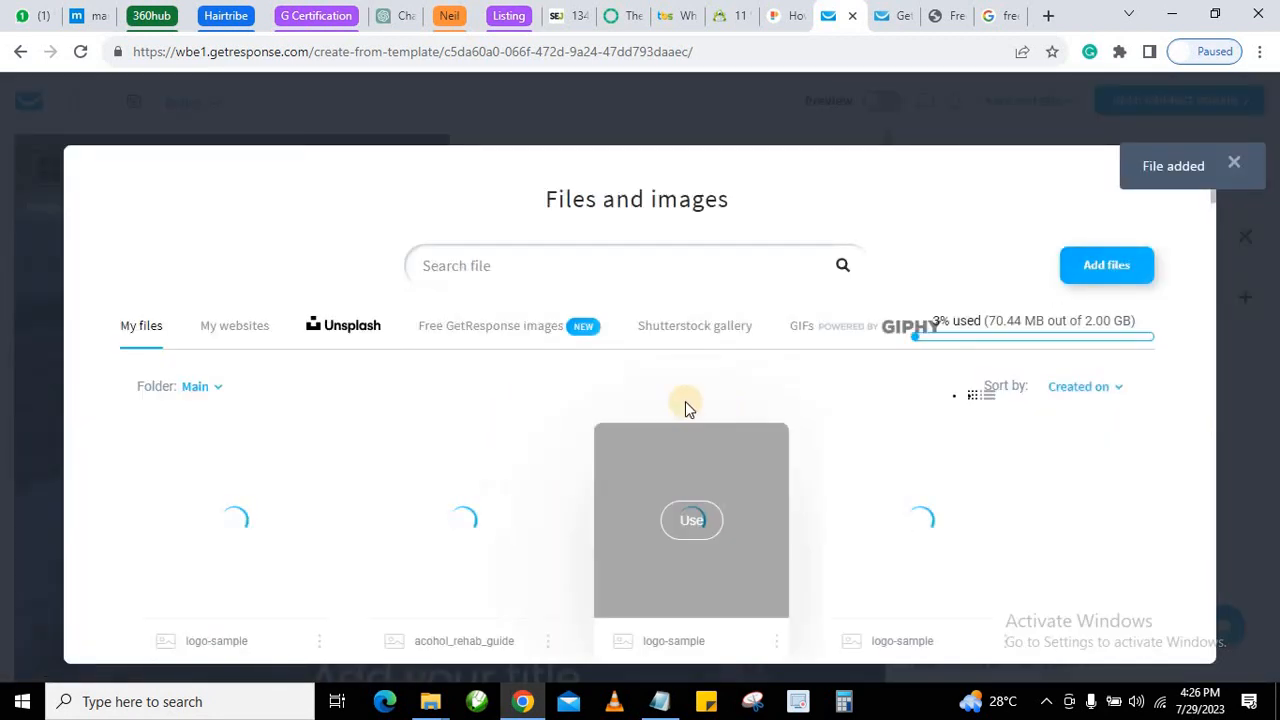
Use the newly uploaded logo-sample image as the header logo and enlarge it within the header.
{"action": "mouse_move", "coordinate": [229, 524]}
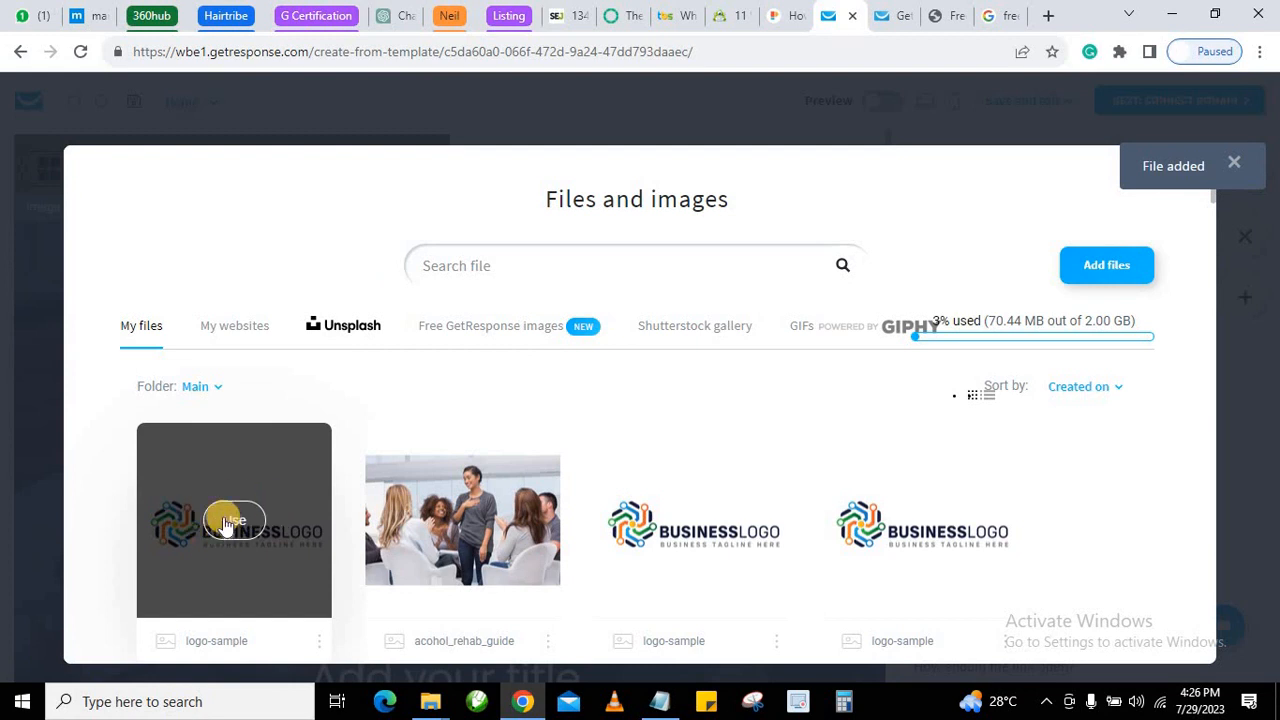
{"action": "left_click", "coordinate": [229, 522]}
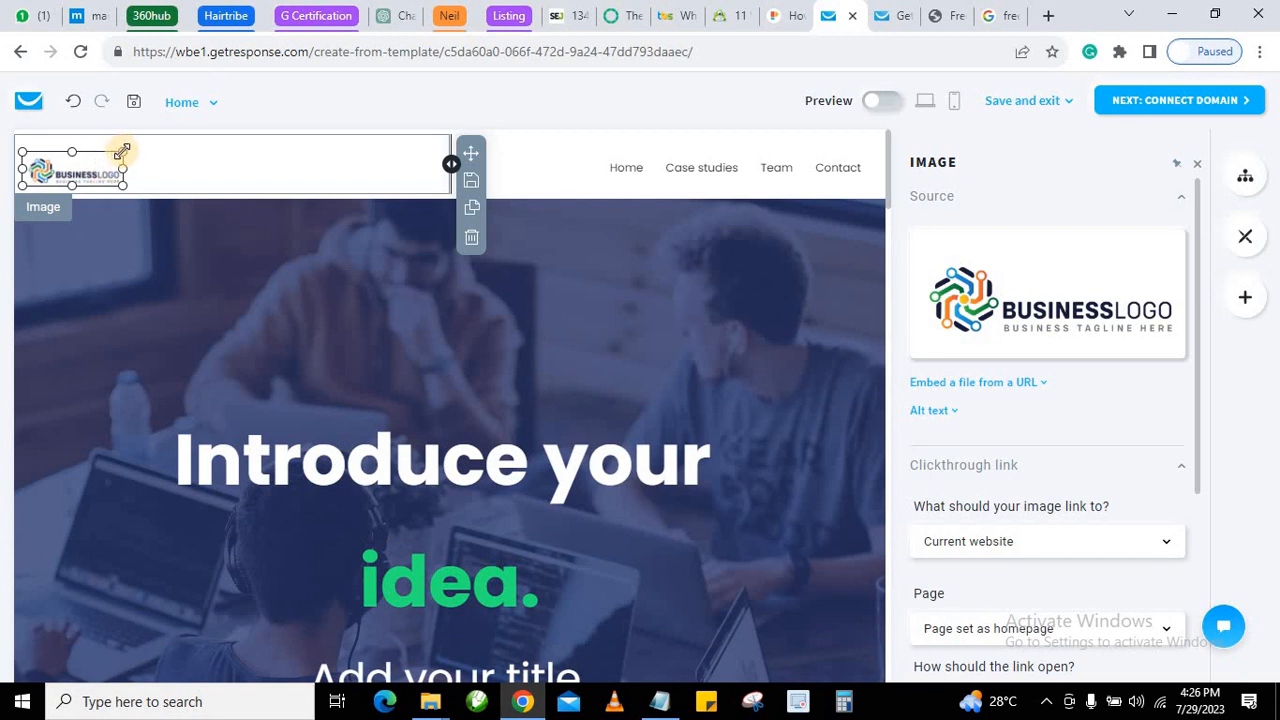
{"action": "left_click_drag", "start_coordinate": [121, 151], "coordinate": [182, 142]}
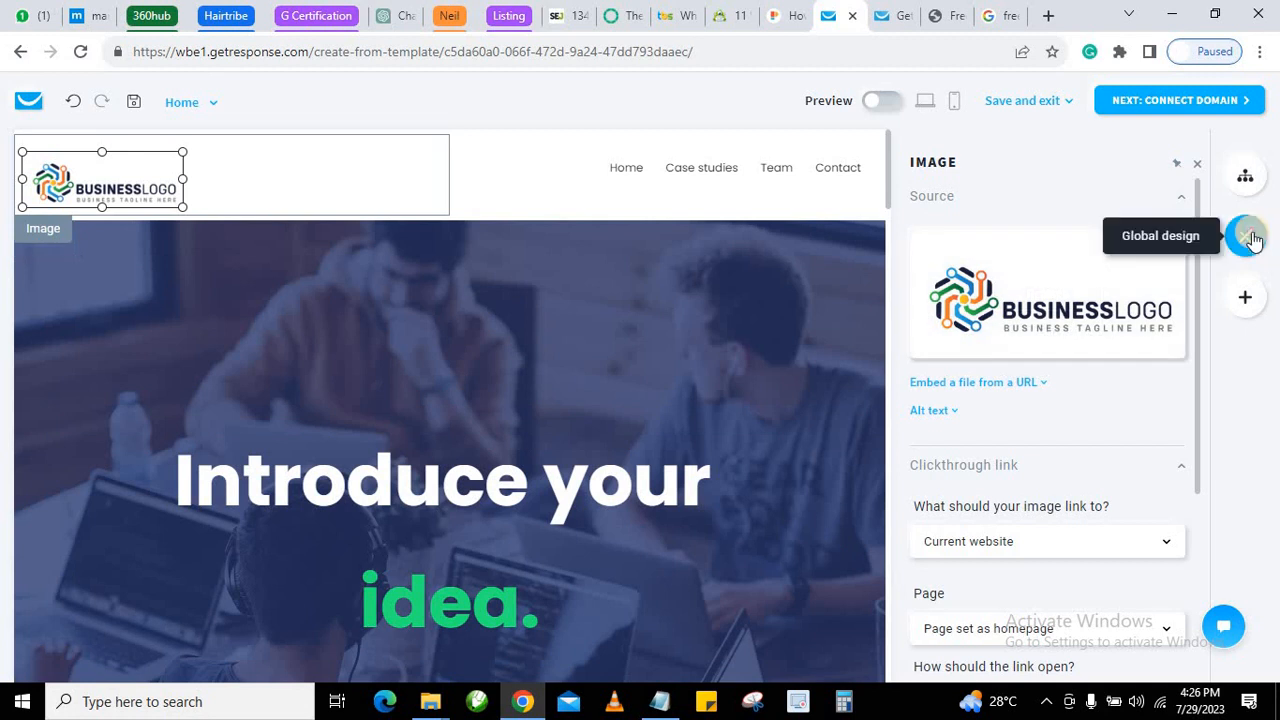
View the website's global design settings.
{"action": "left_click", "coordinate": [1245, 236]}
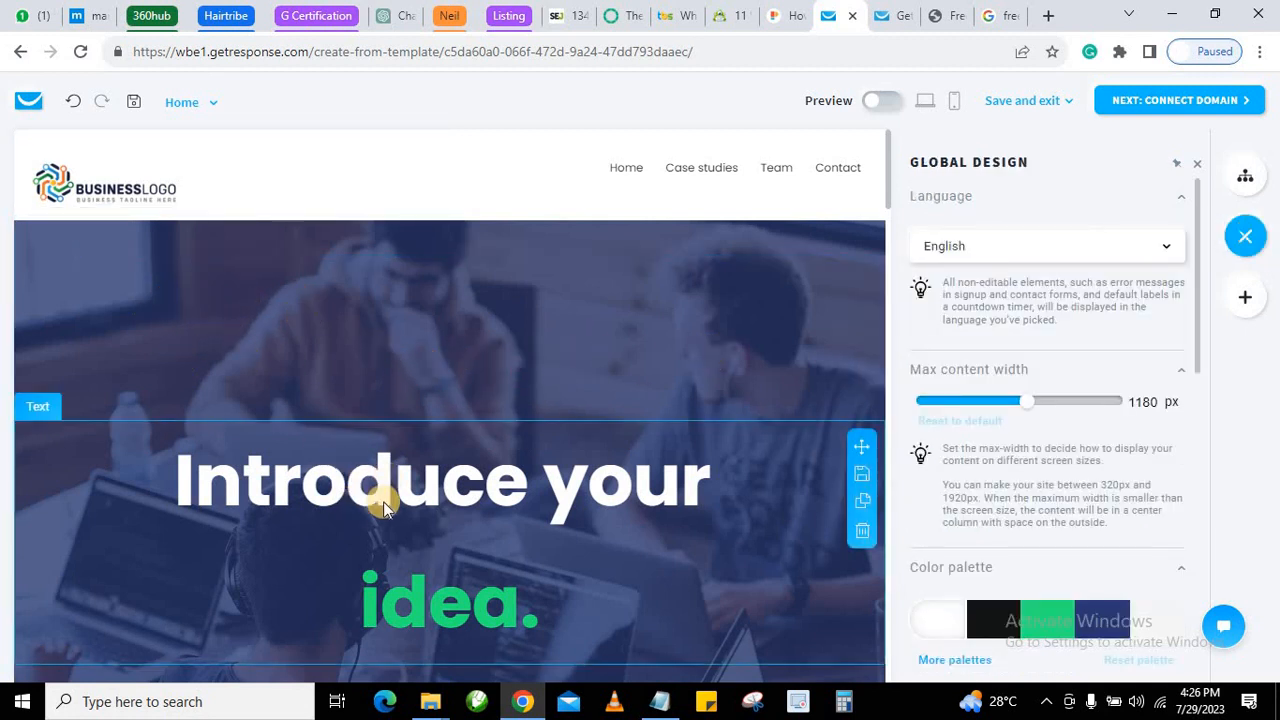
Replace the hero section's headline text with "Leading Digital Marketing Agency in New York".
{"action": "scroll", "coordinate": [385, 500], "scroll_direction": "down", "scroll_amount": 2}
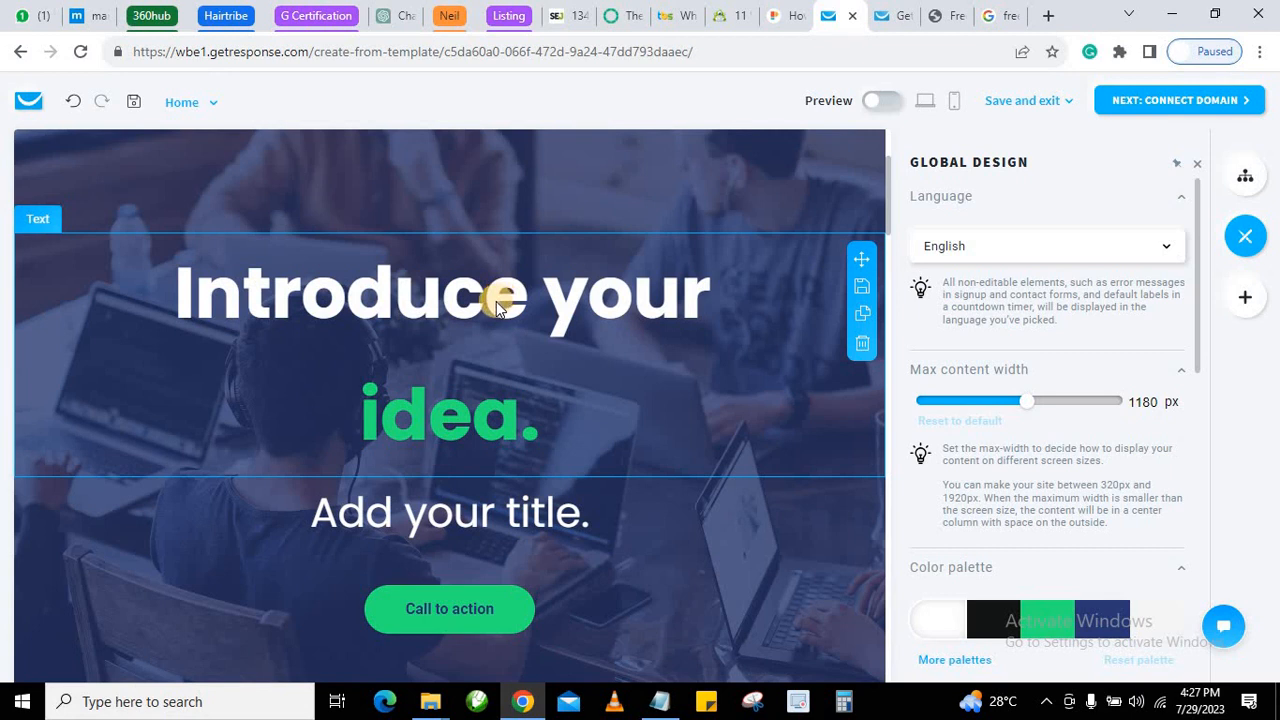
{"action": "left_click", "coordinate": [374, 314]}
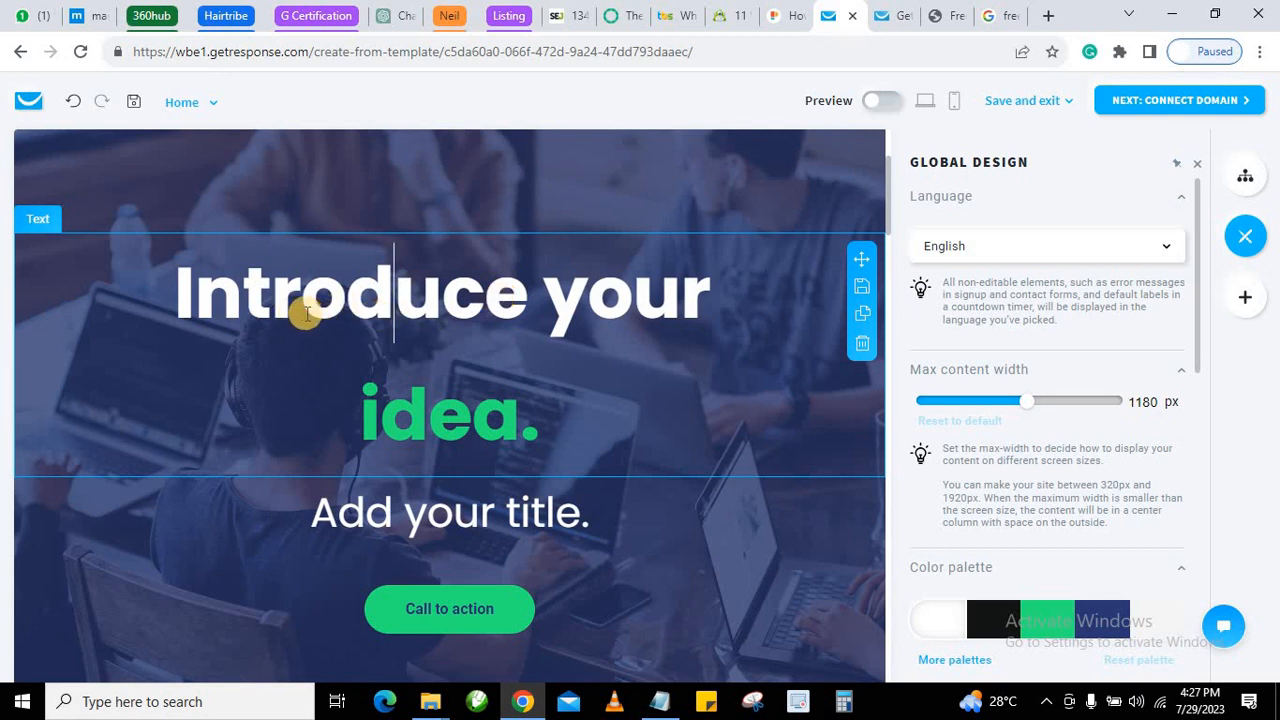
{"action": "triple_click", "coordinate": [306, 314]}
{"action": "double_click", "coordinate": [360, 323]}
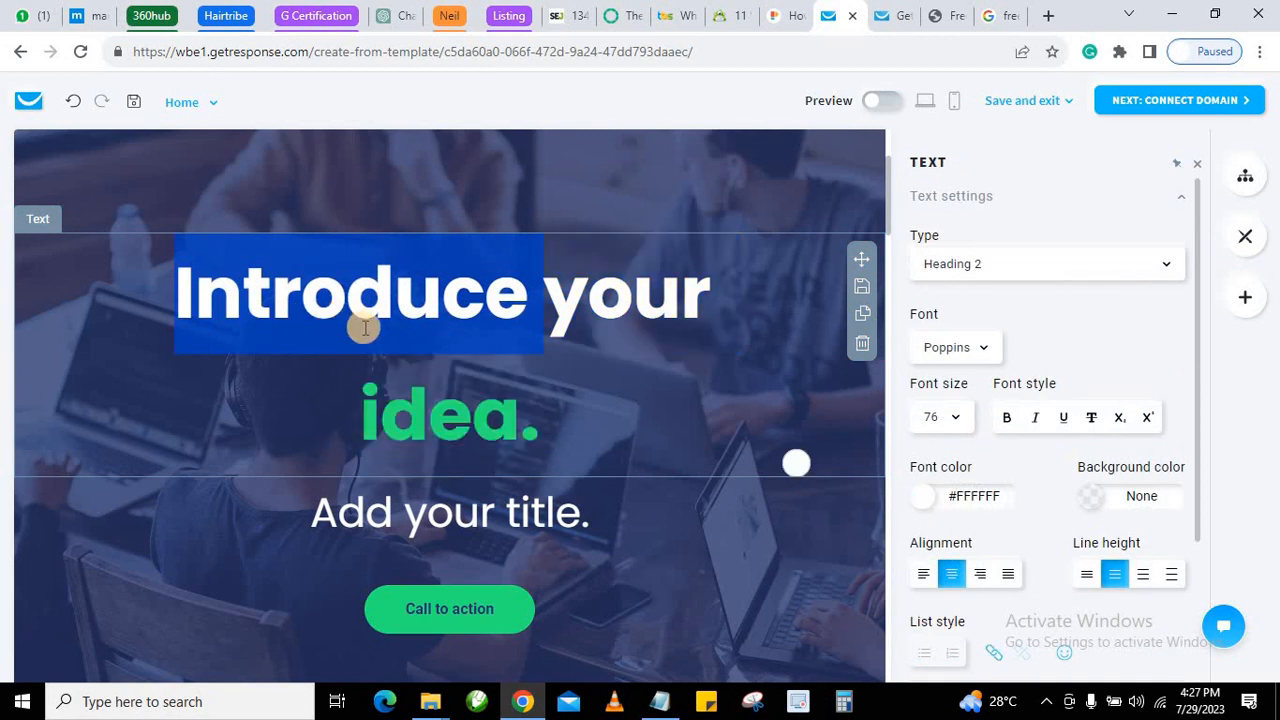
{"action": "triple_click", "coordinate": [425, 317]}
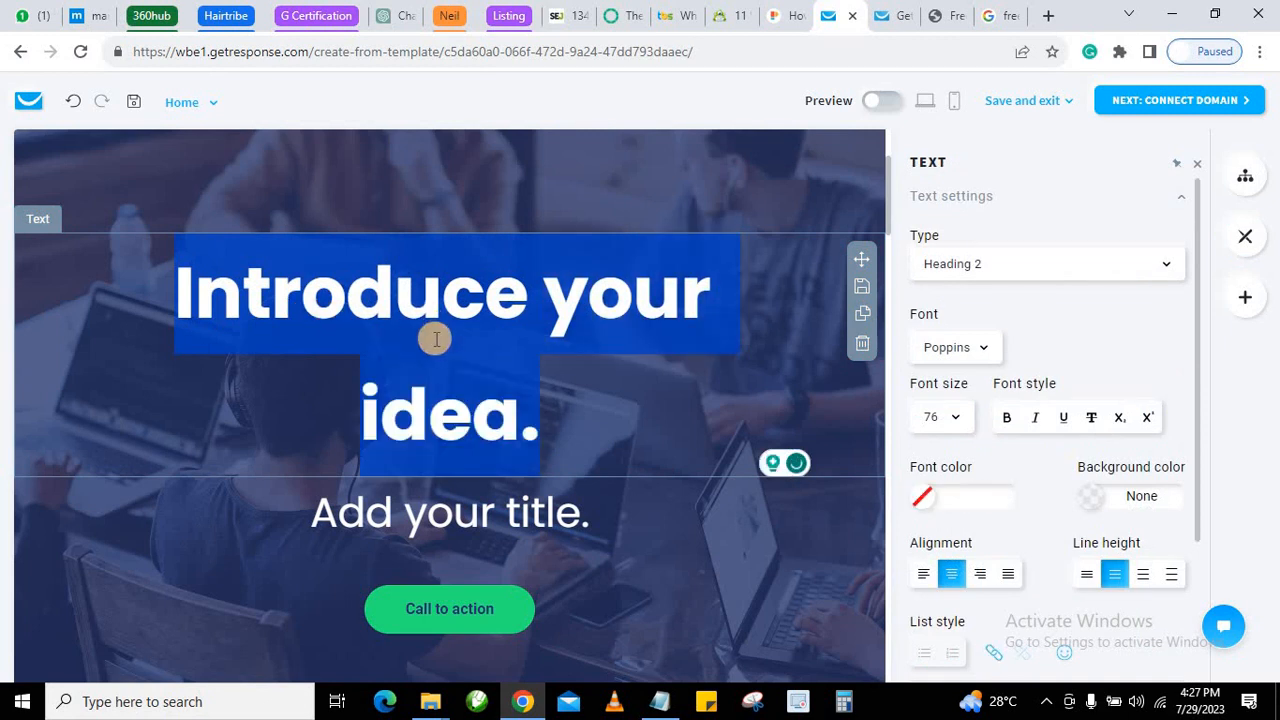
{"action": "type", "text": "Leading"}
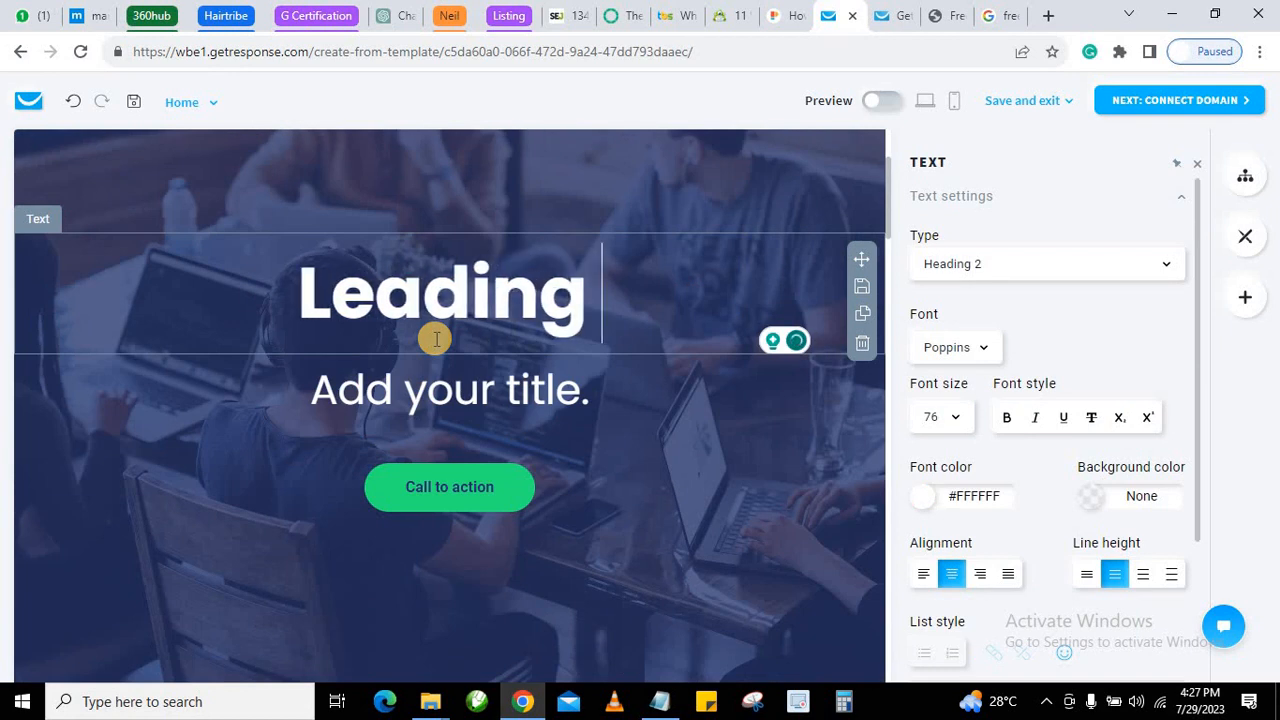
{"action": "type", "text": " Digi"}
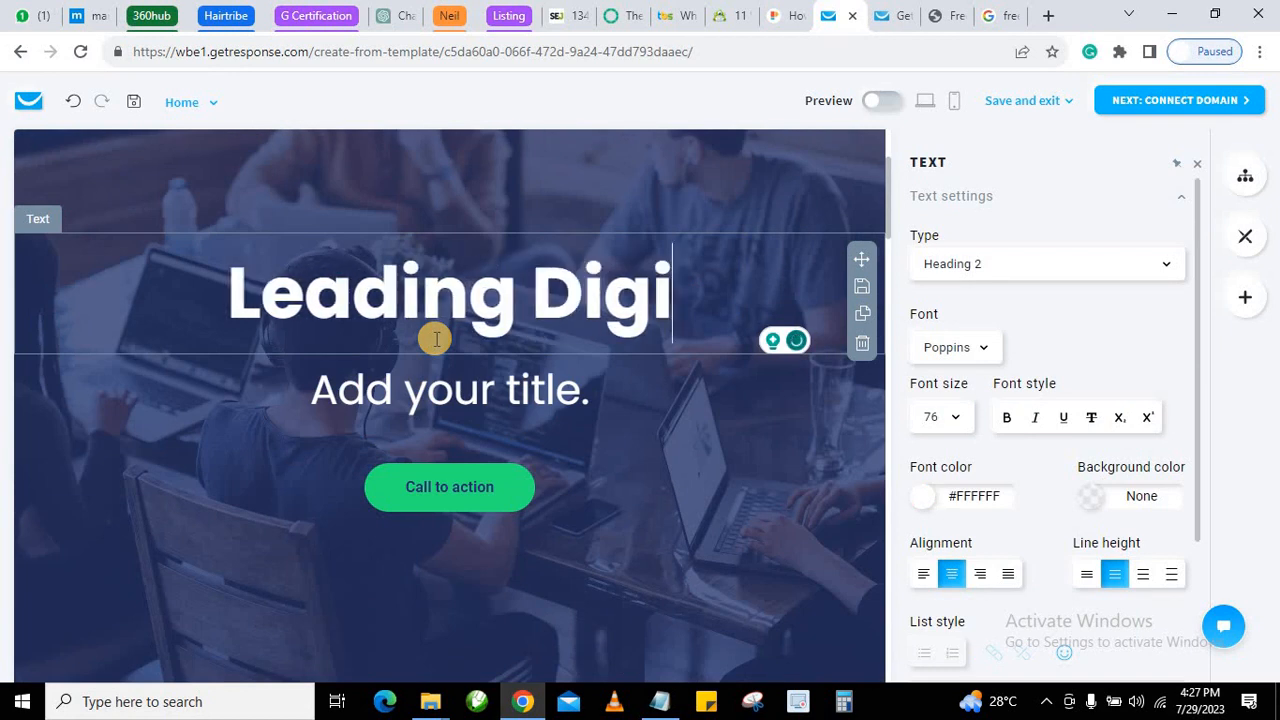
{"action": "type", "text": "tal Mar"}
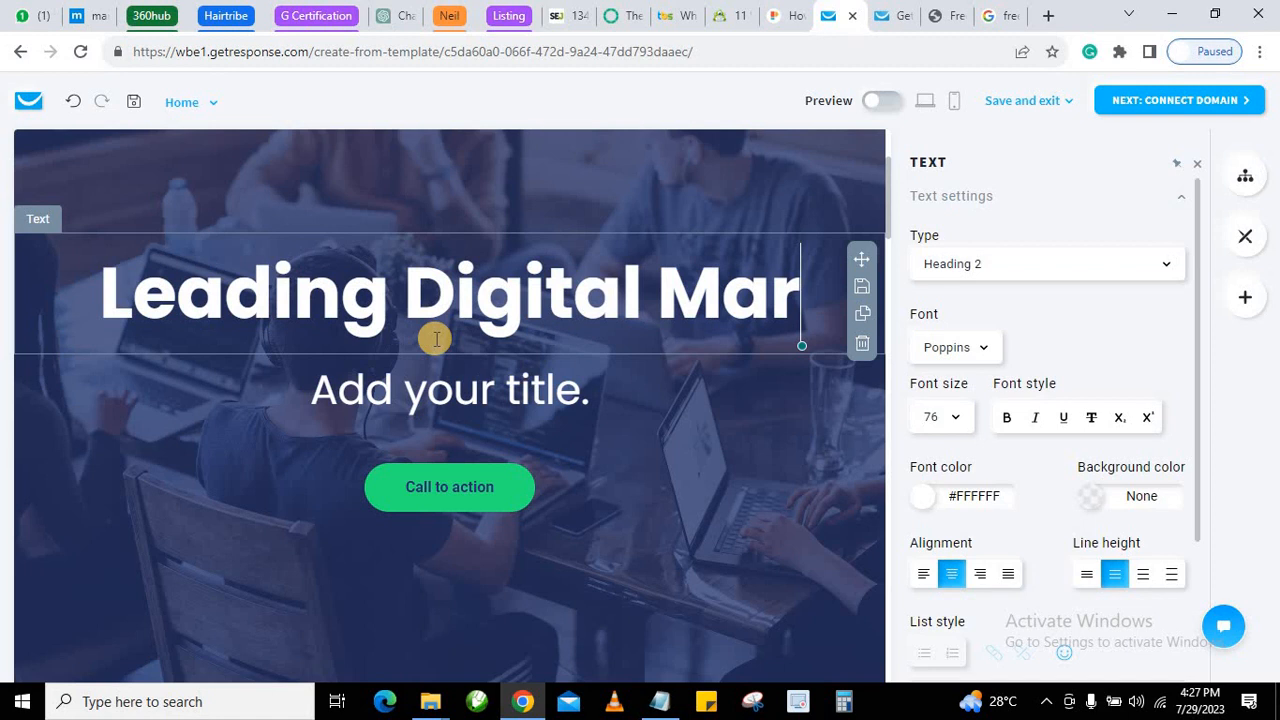
{"action": "type", "text": "keting Age"}
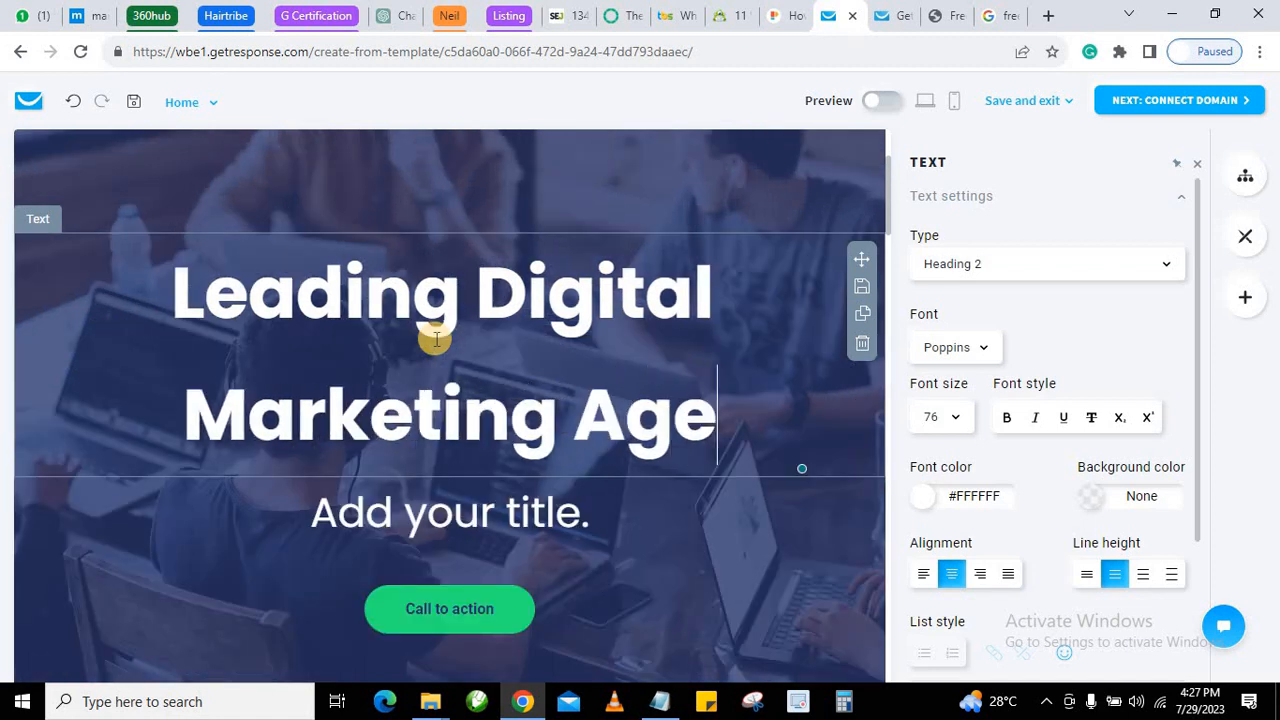
{"action": "type", "text": "ncy "}
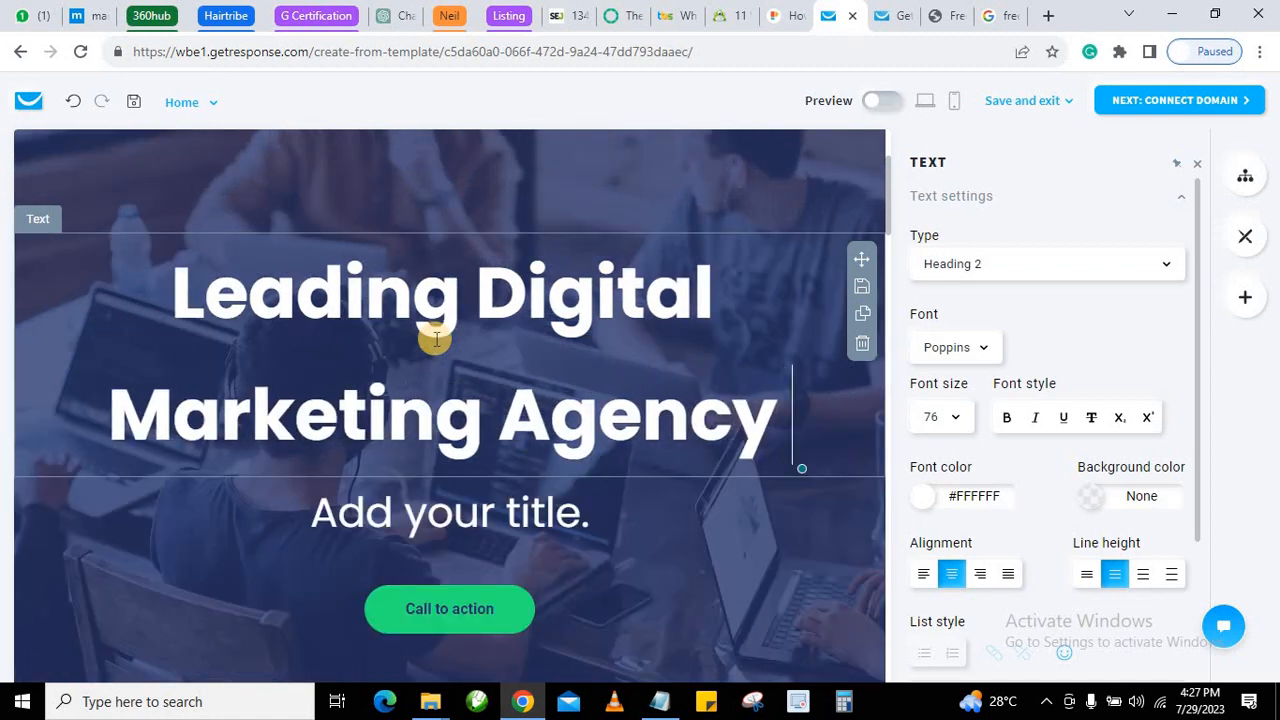
{"action": "type", "text": "in N"}
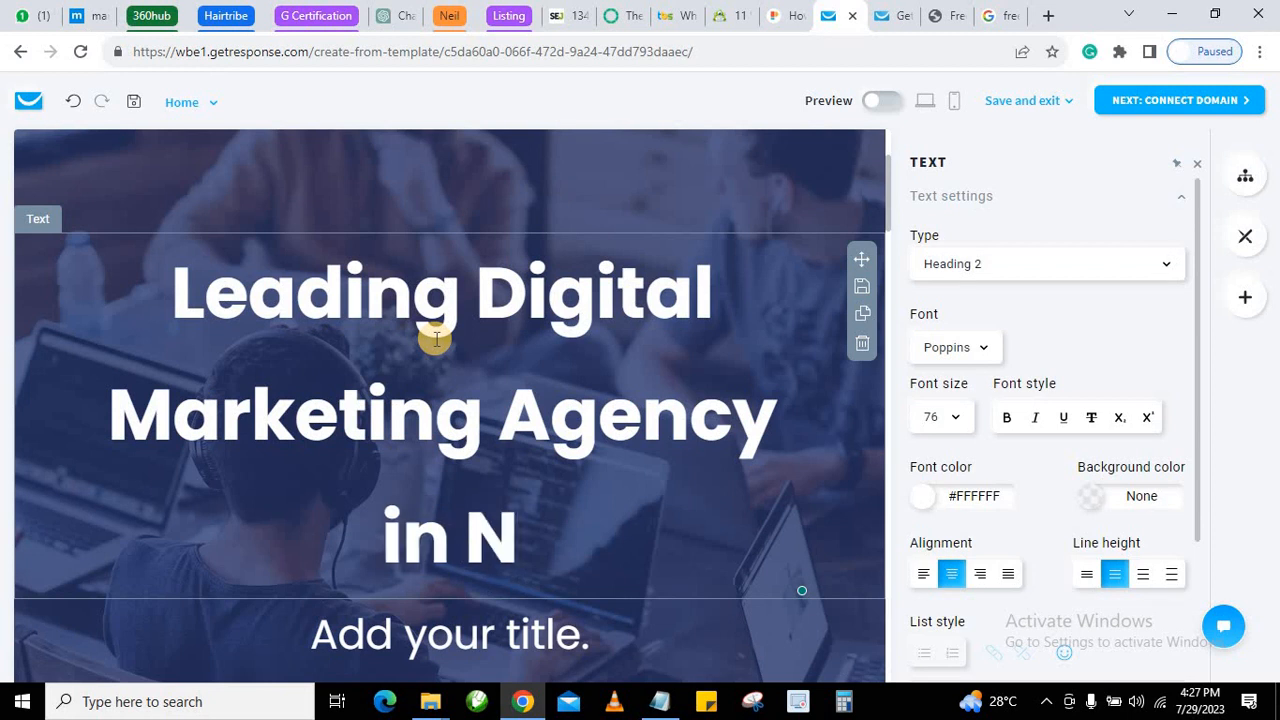
{"action": "type", "text": "ew York"}
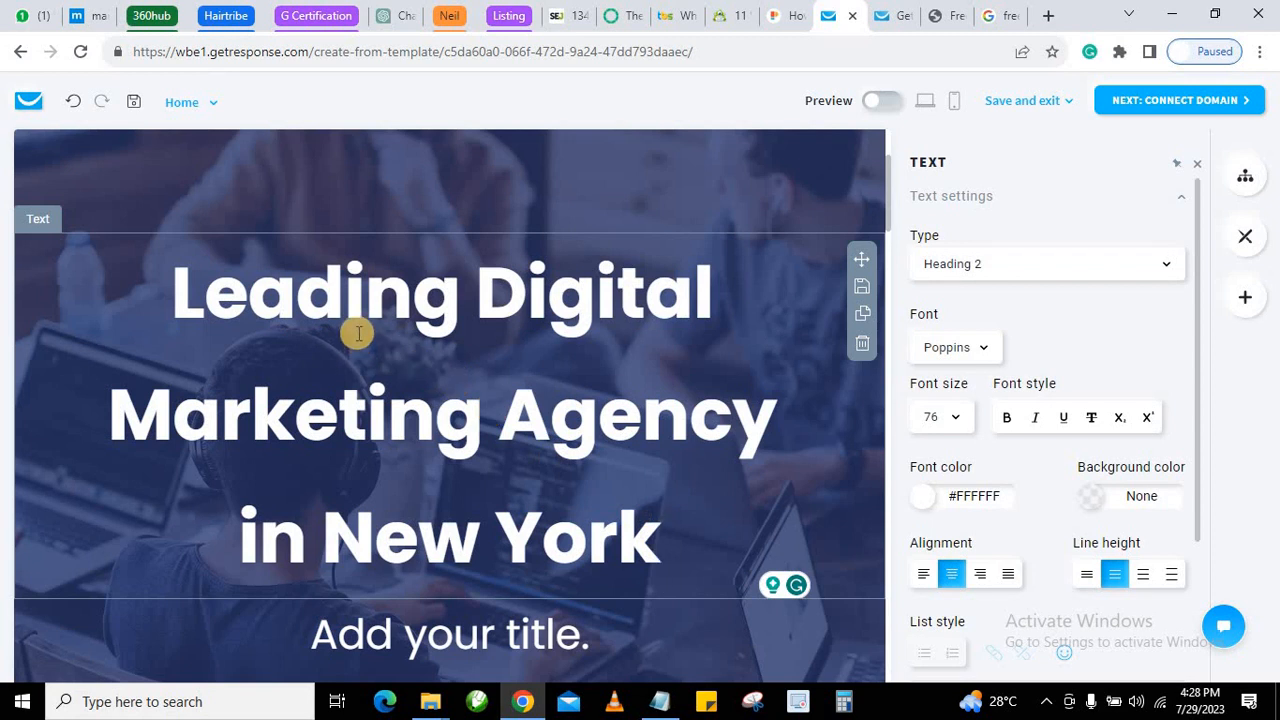
Reduce the font size of the entire hero headline to 52.
{"action": "left_click_drag", "start_coordinate": [671, 550], "coordinate": [160, 291]}
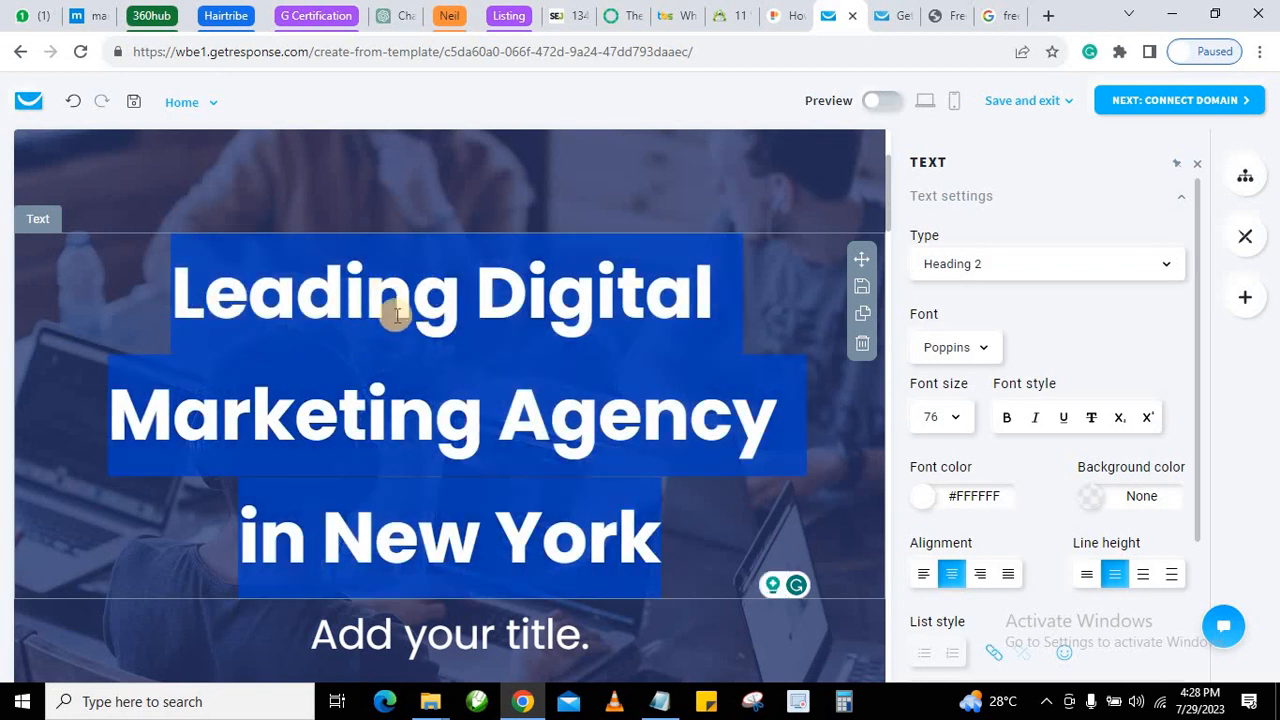
{"action": "left_click", "coordinate": [960, 424]}
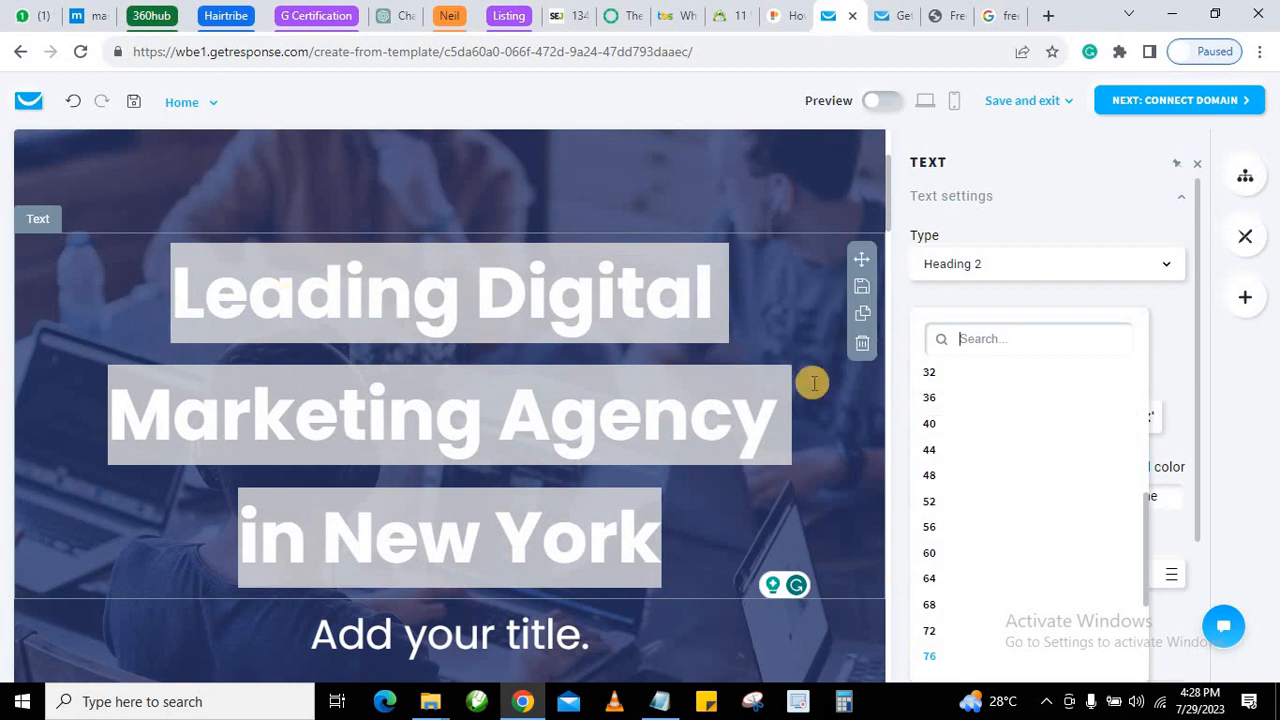
{"action": "left_click", "coordinate": [928, 552]}
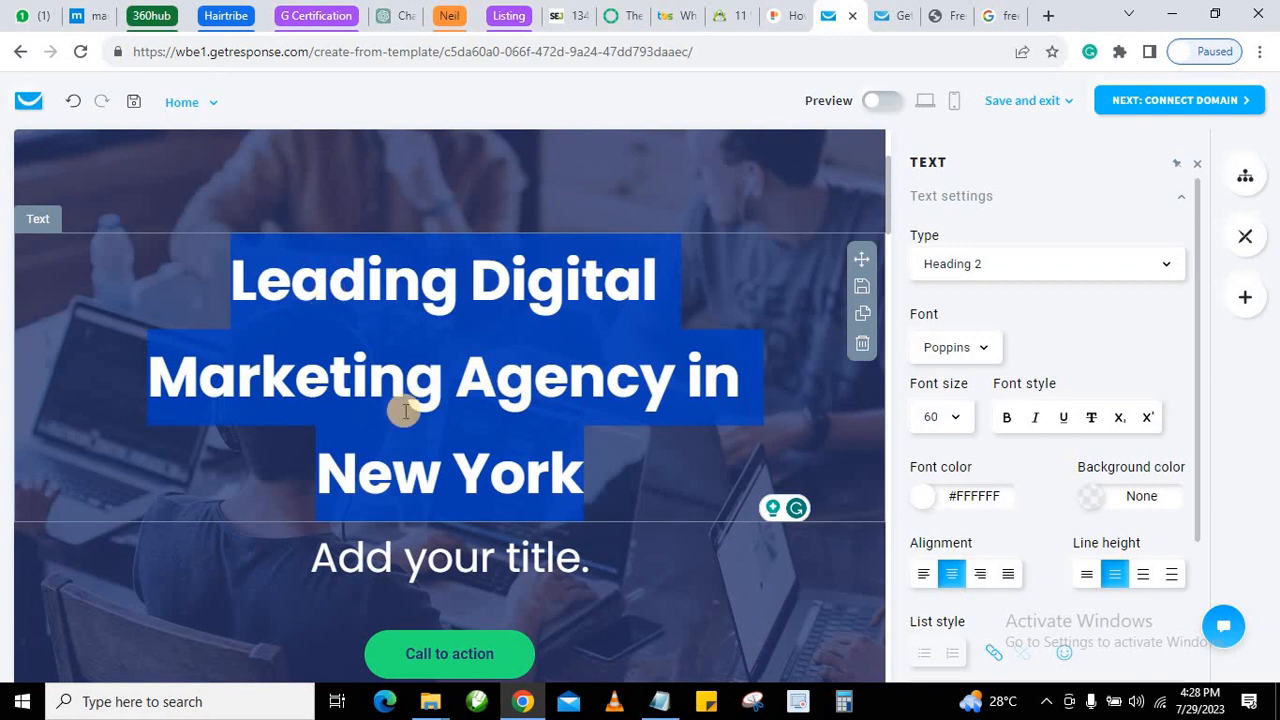
{"action": "left_click", "coordinate": [958, 417]}
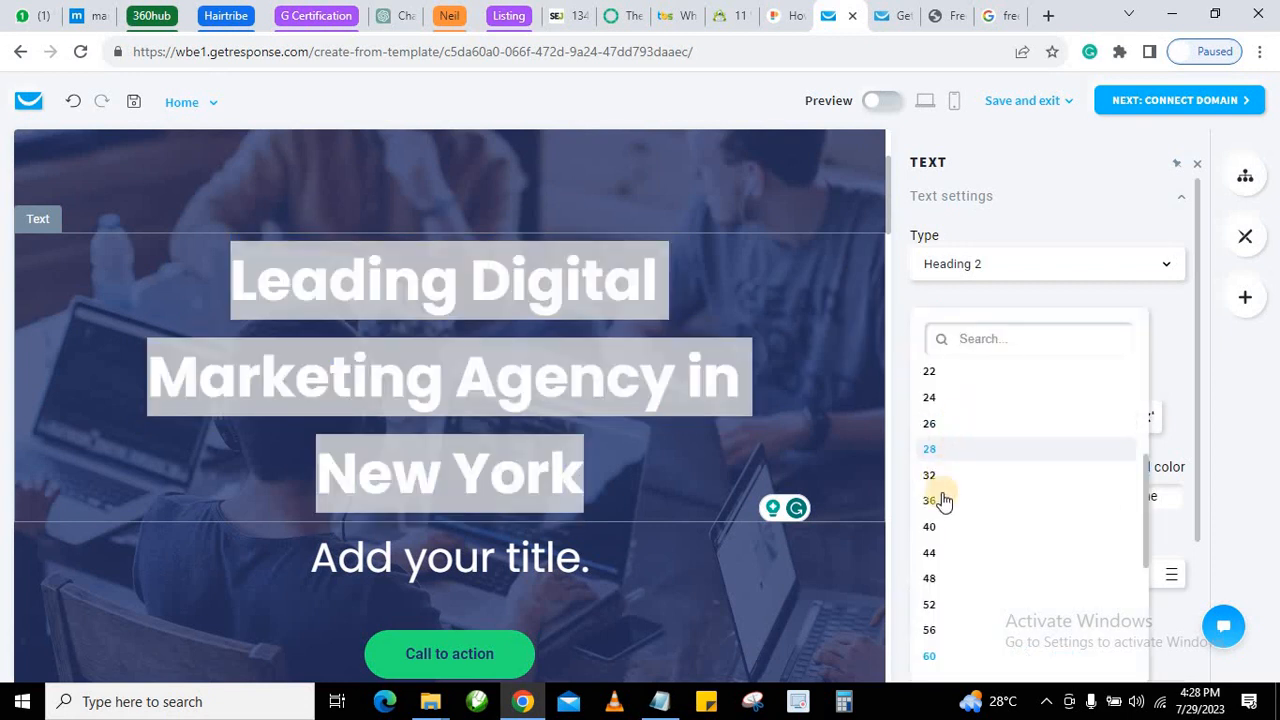
{"action": "left_click", "coordinate": [940, 604]}
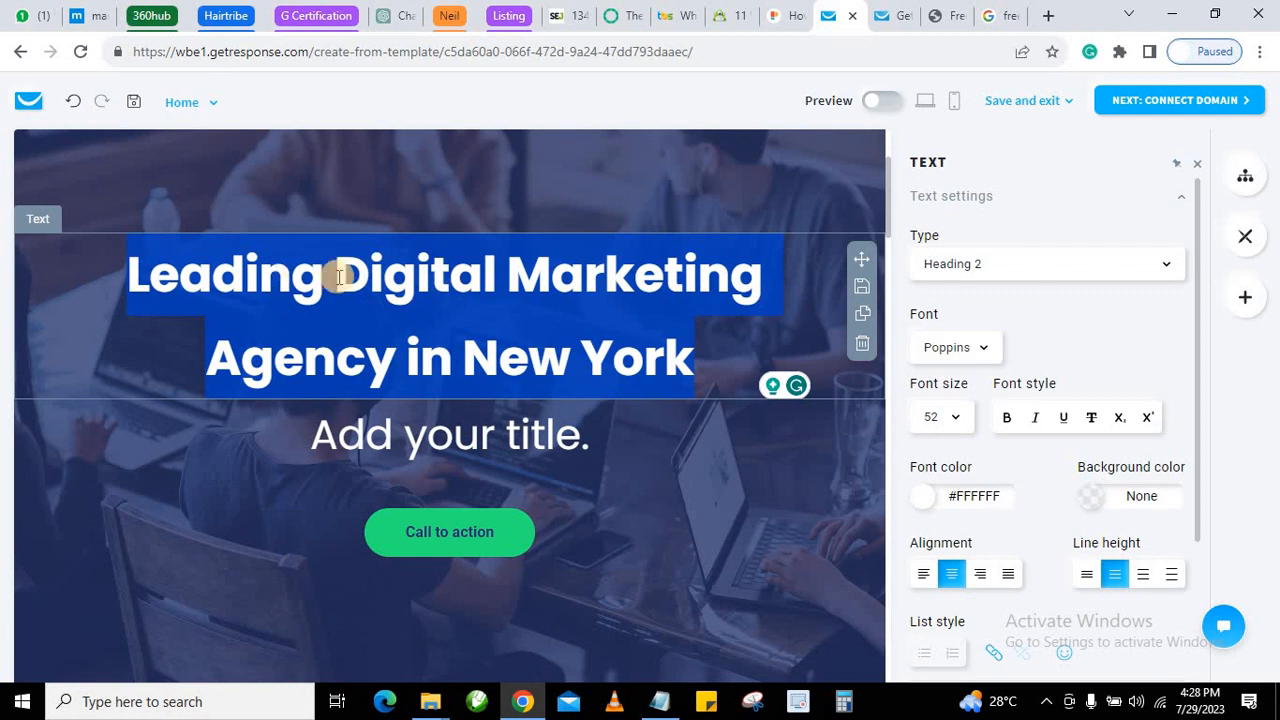
{"action": "left_click", "coordinate": [169, 306]}
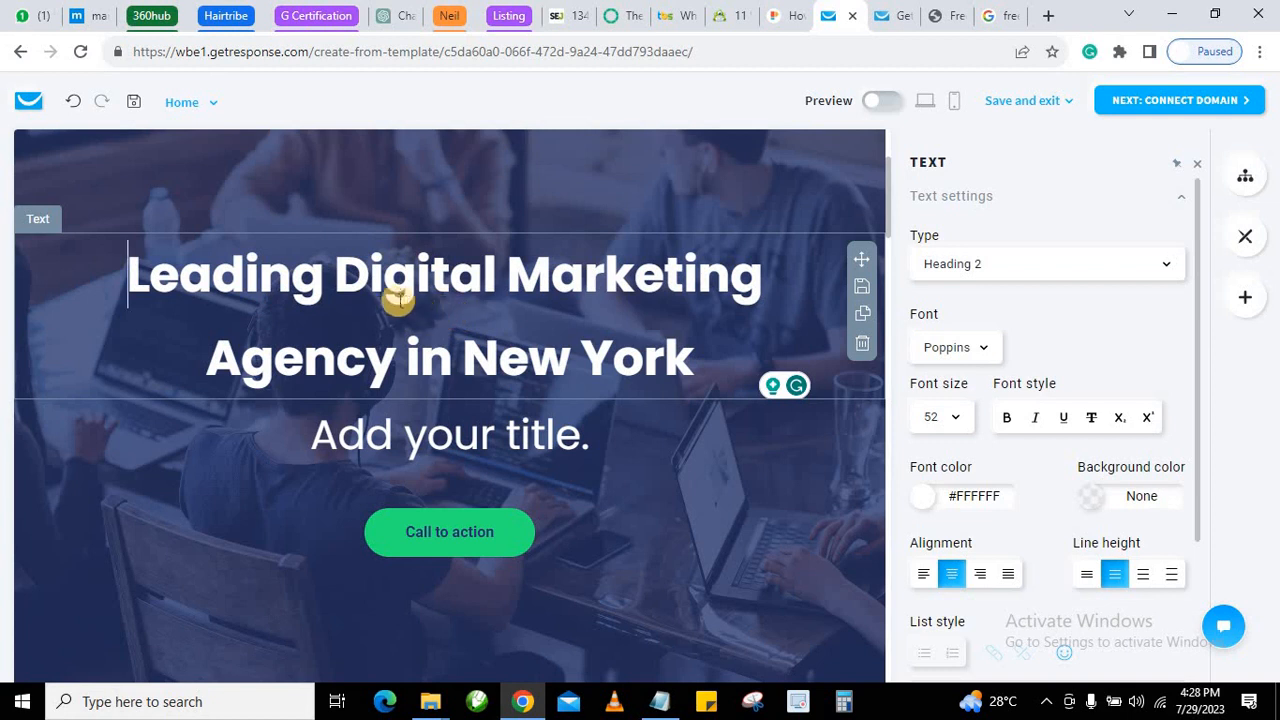
Color the words "Digital Marketing Agency" in the hero headline with the green theme color #26E87BFF.
{"action": "left_click", "coordinate": [340, 276]}
{"action": "left_click_drag", "start_coordinate": [340, 276], "coordinate": [380, 357]}
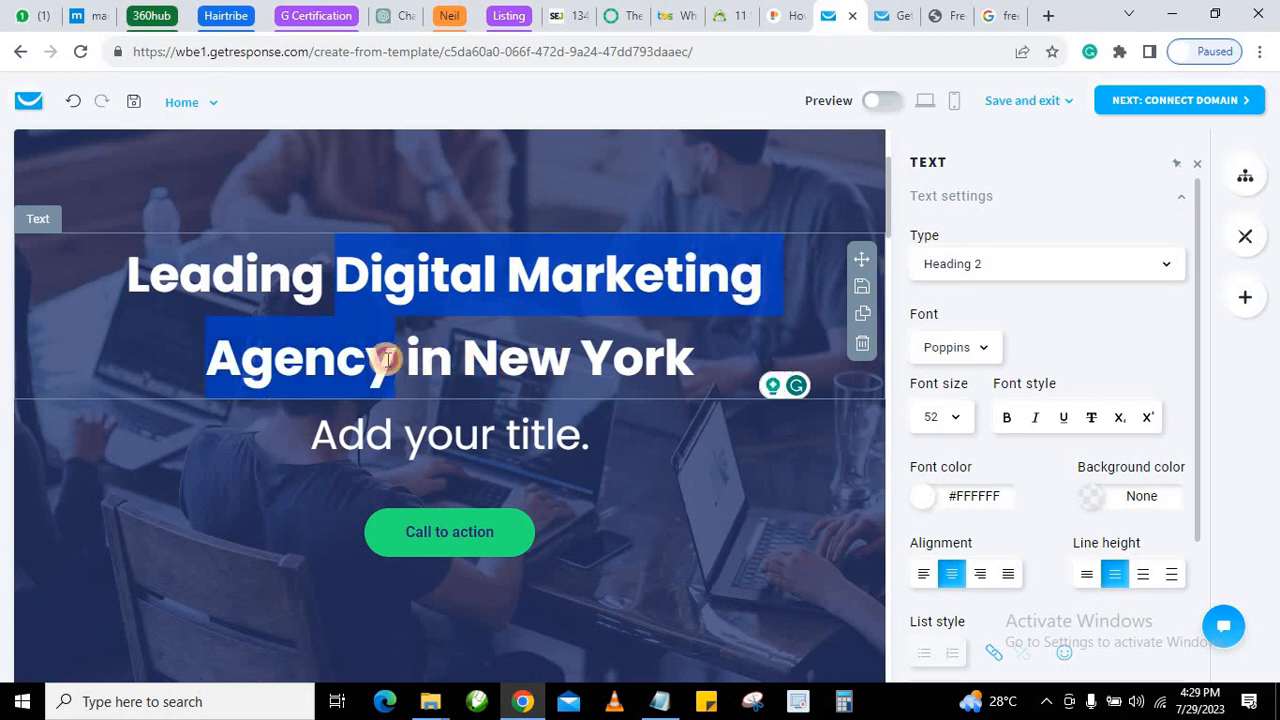
{"action": "left_click", "coordinate": [460, 357]}
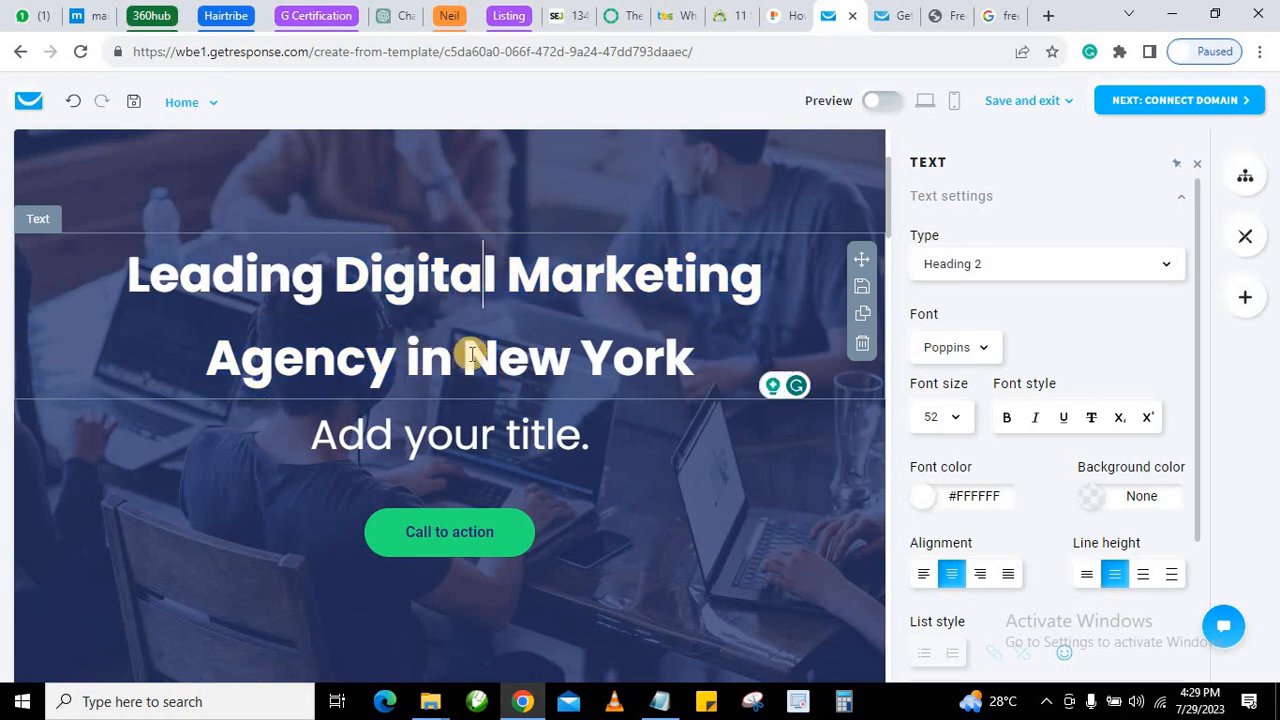
{"action": "left_click", "coordinate": [700, 360], "text": "shift"}
{"action": "left_click_drag", "start_coordinate": [320, 268], "coordinate": [397, 362]}
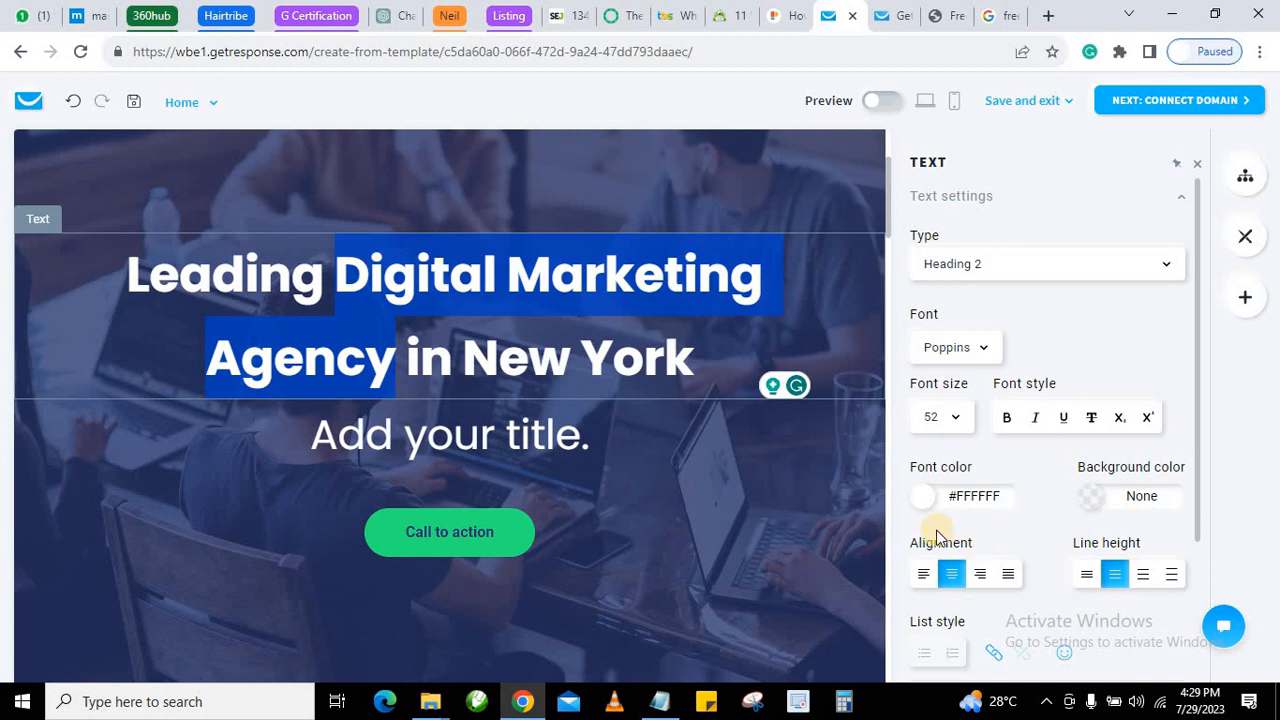
{"action": "scroll", "coordinate": [937, 537], "scroll_direction": "down", "scroll_amount": 2}
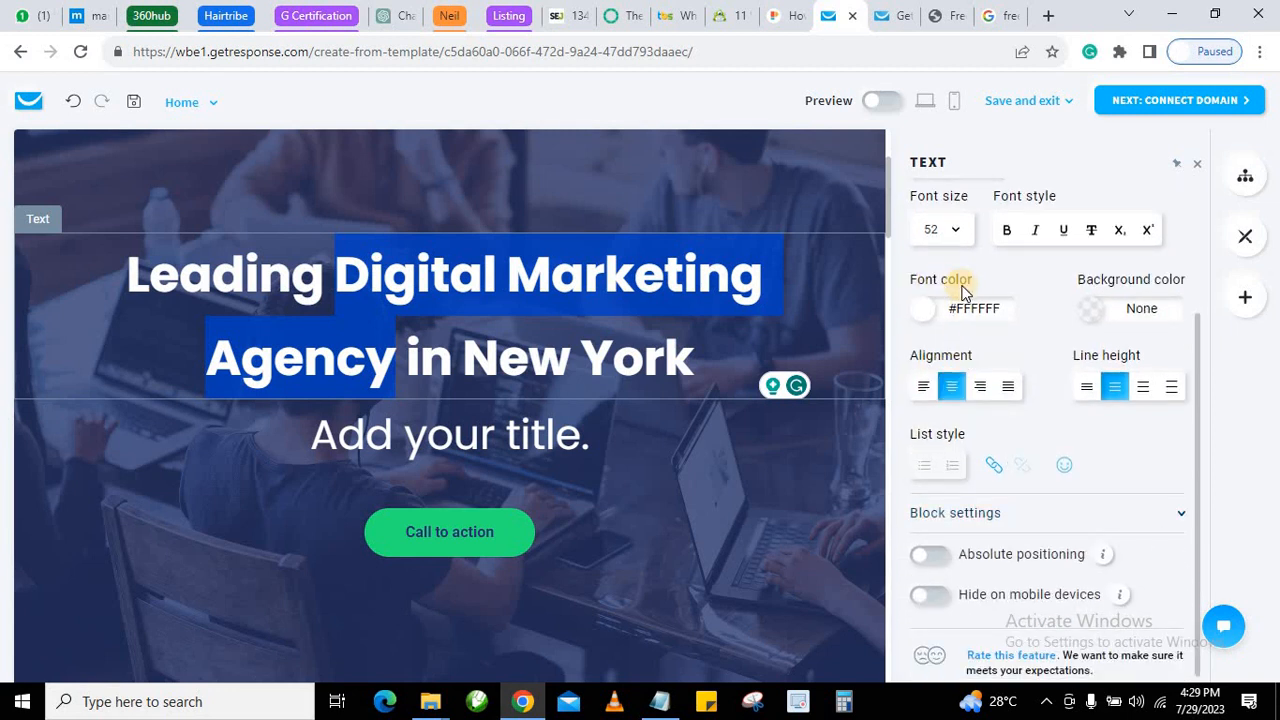
{"action": "left_click", "coordinate": [922, 309]}
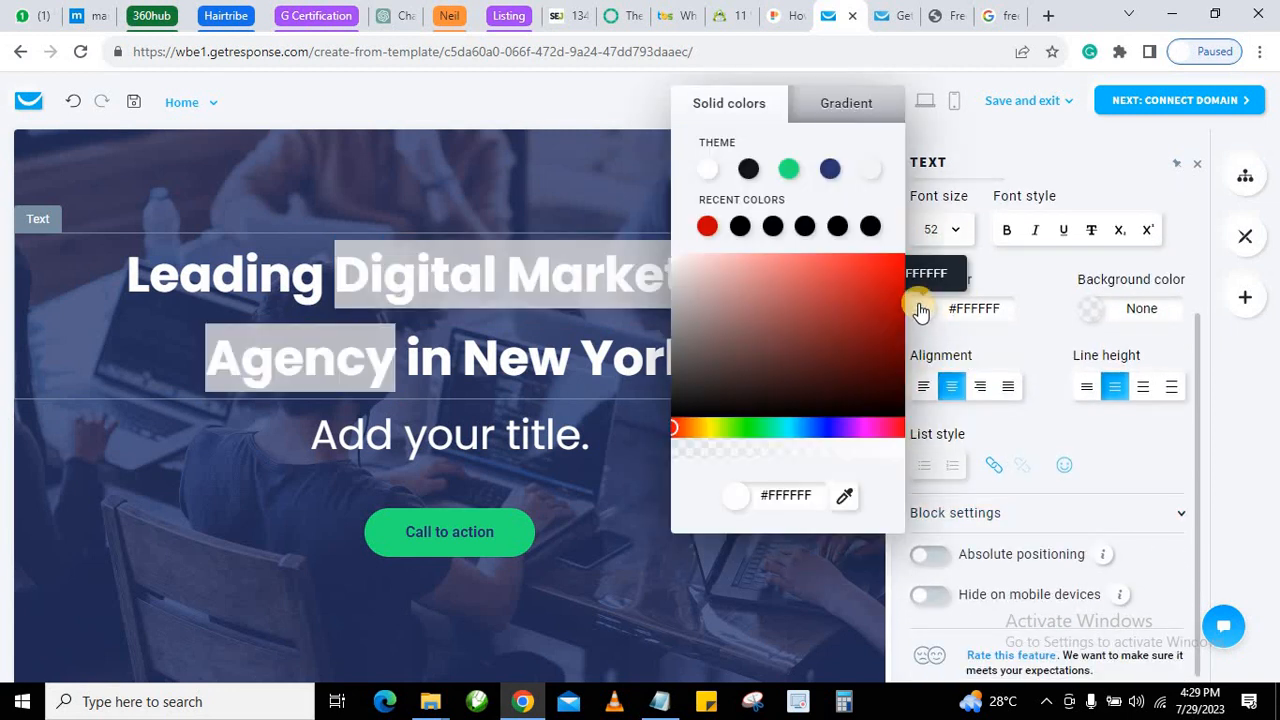
{"action": "left_click", "coordinate": [790, 170]}
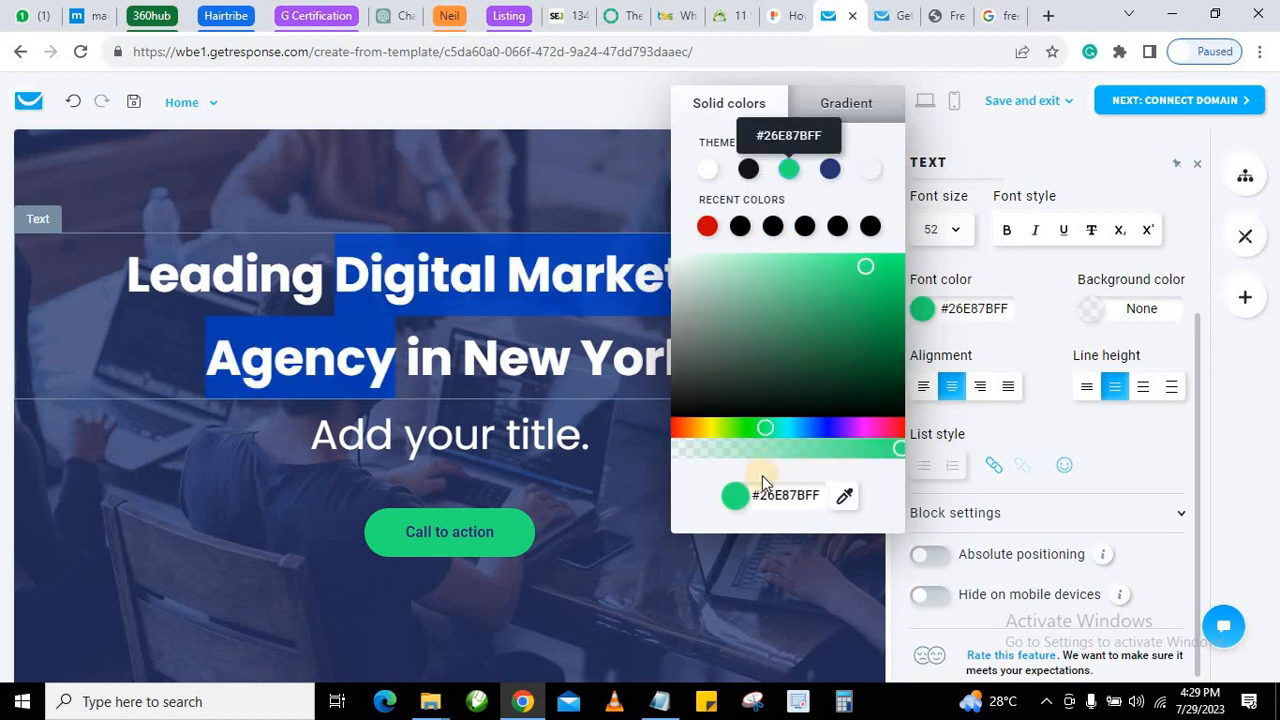
{"action": "left_click", "coordinate": [450, 320]}
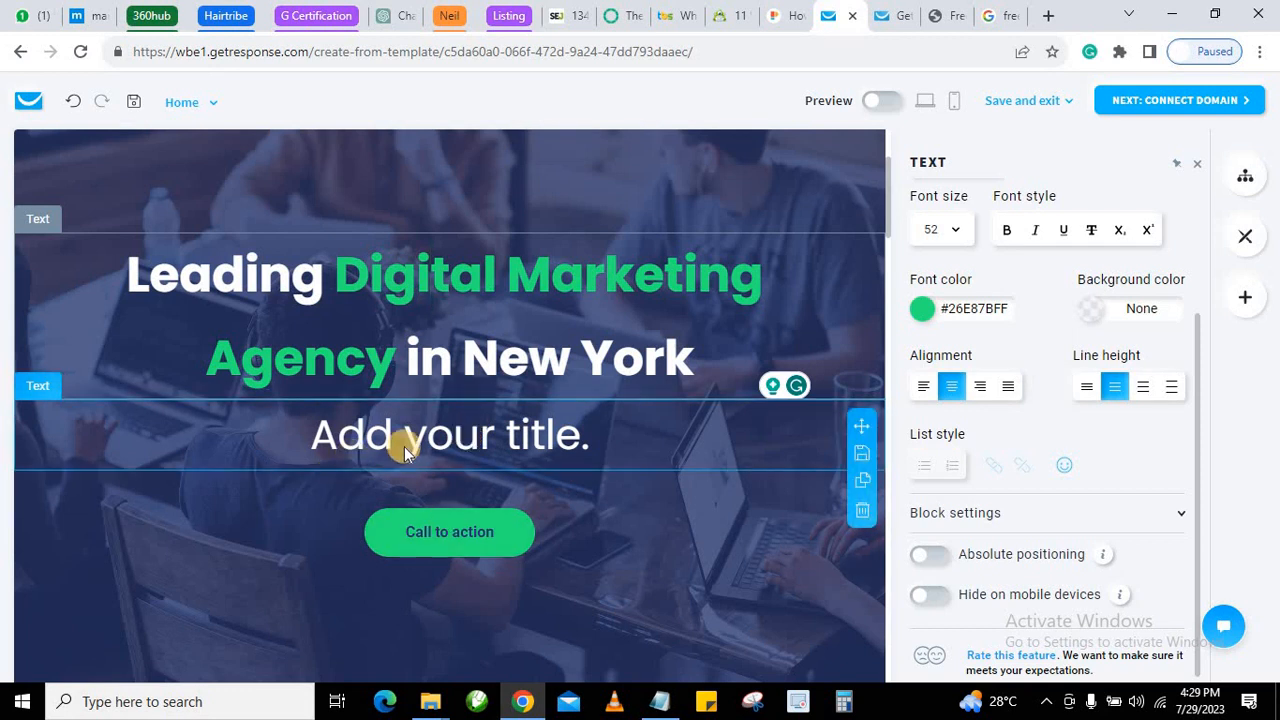
Change the hero's call-to-action button text to "Get a Free Quote" and look over the button's link settings.
{"action": "left_click", "coordinate": [582, 535]}
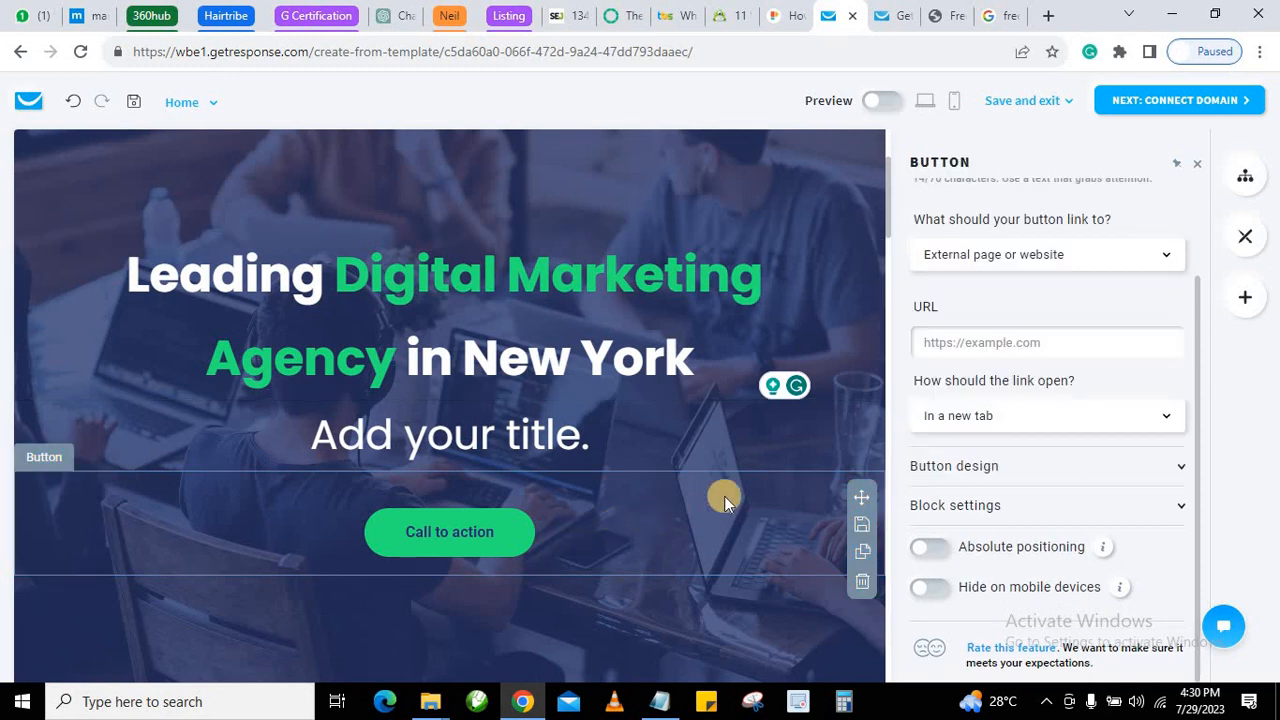
{"action": "scroll", "coordinate": [945, 375], "scroll_direction": "up", "scroll_amount": 2}
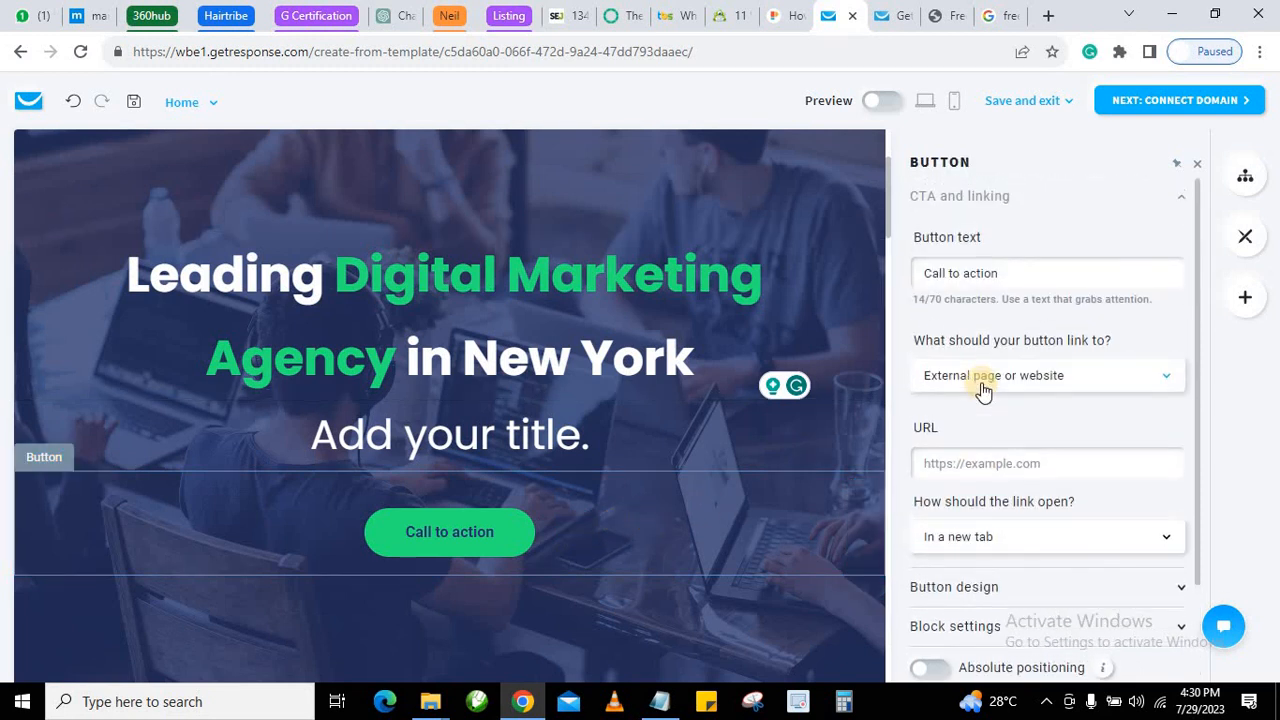
{"action": "triple_click", "coordinate": [958, 272]}
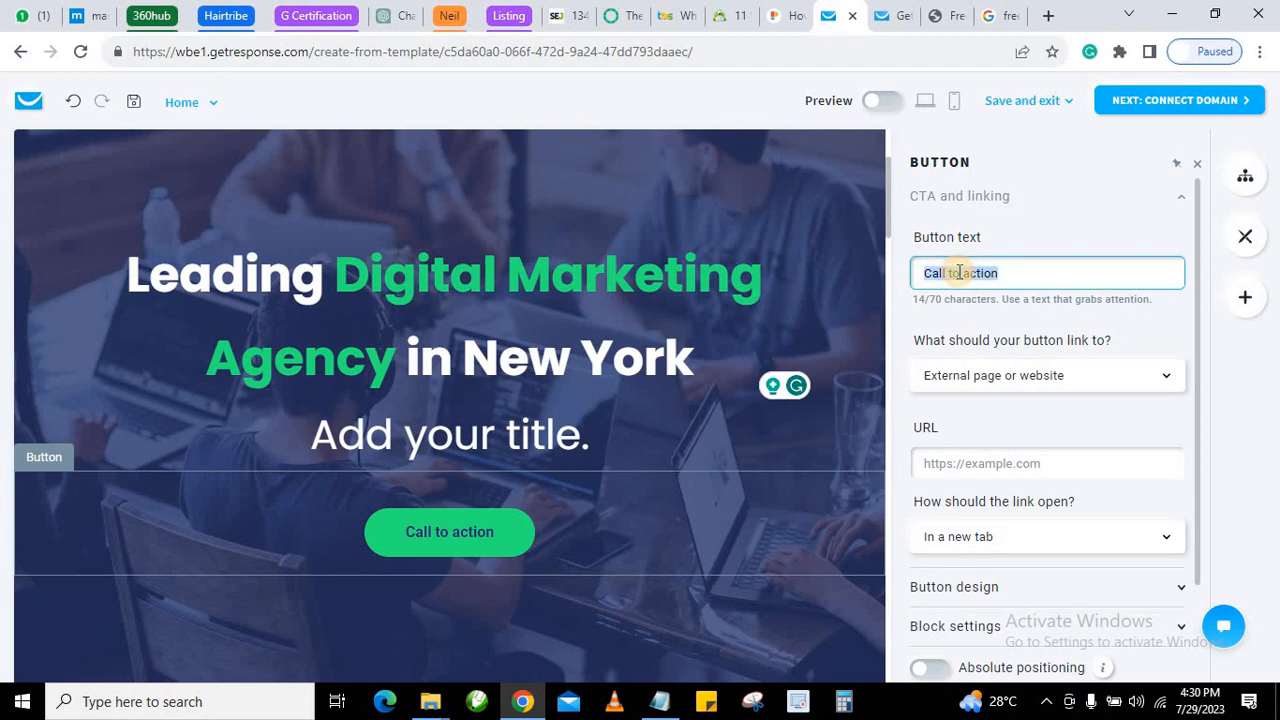
{"action": "type", "text": "G"}
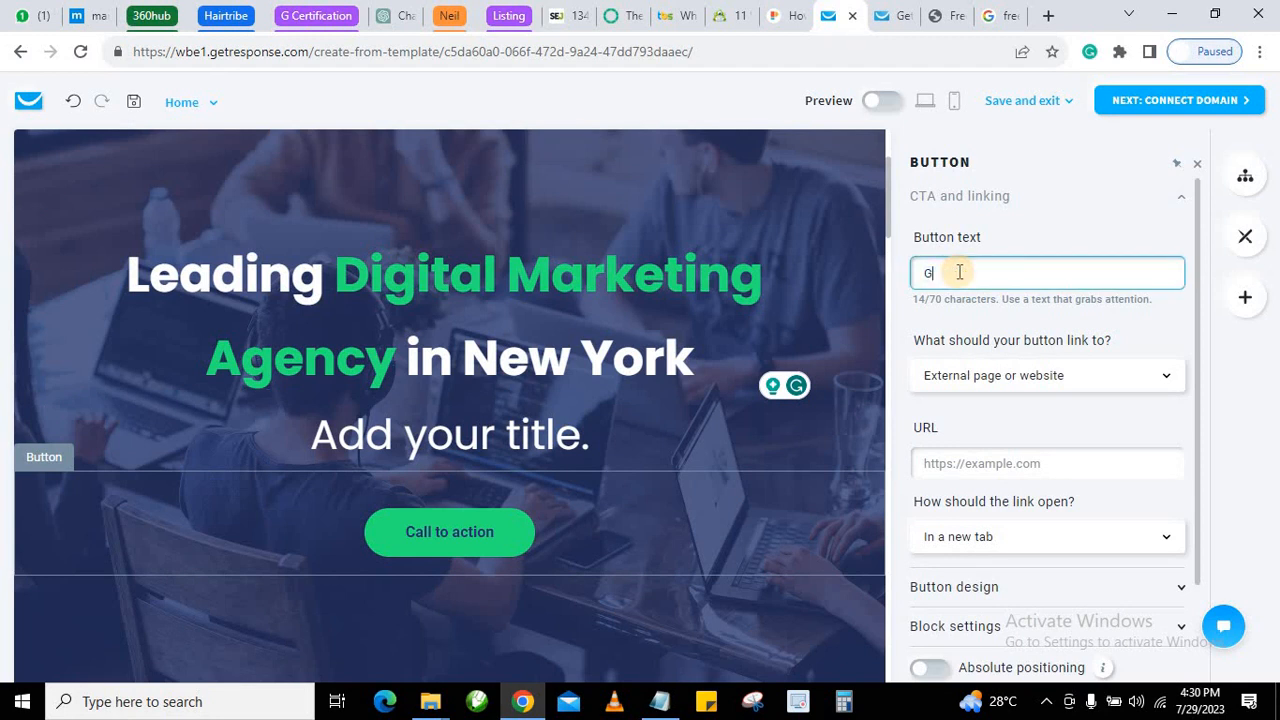
{"action": "type", "text": "et a"}
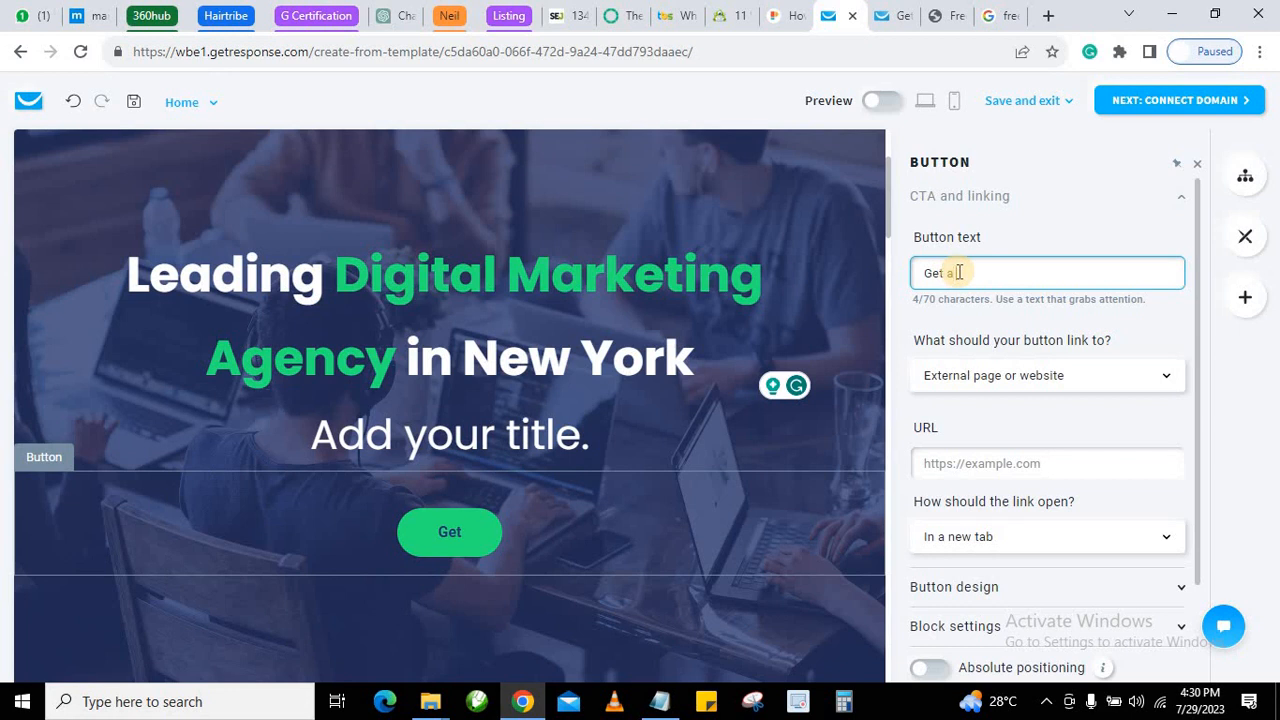
{"action": "type", "text": " free "}
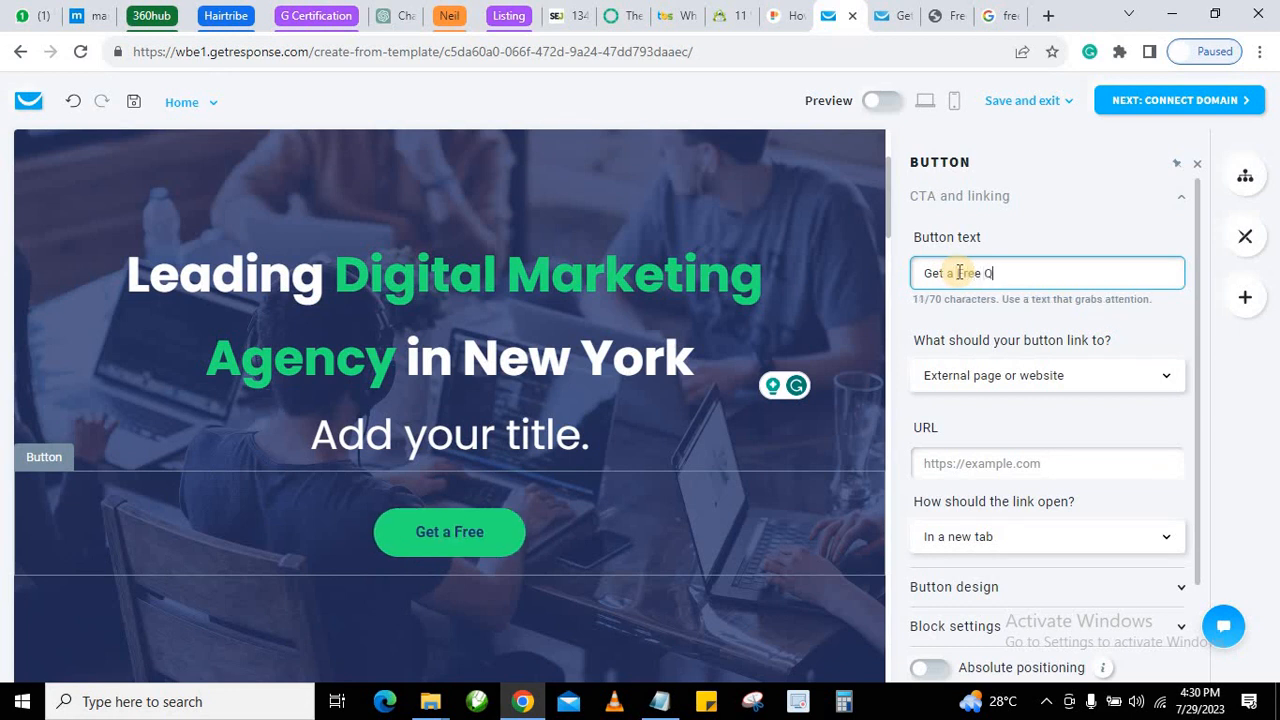
{"action": "type", "text": "Quote"}
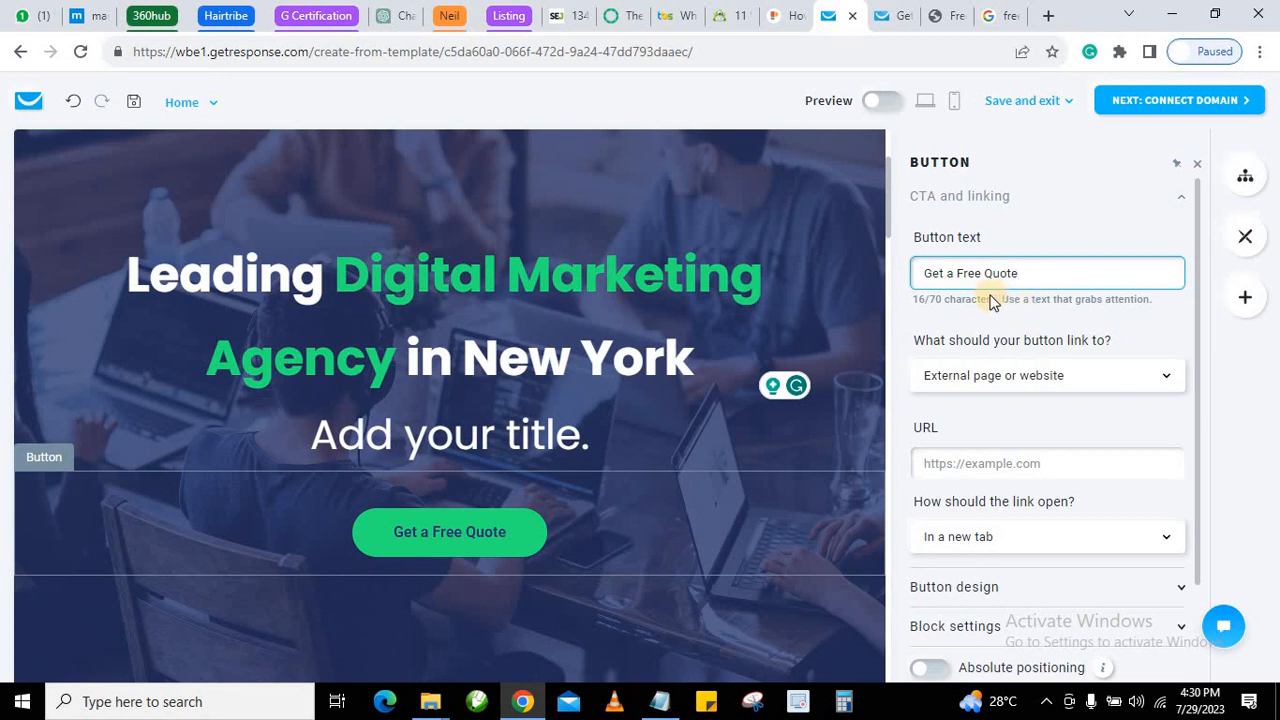
{"action": "scroll", "coordinate": [970, 450], "scroll_direction": "down", "scroll_amount": 1}
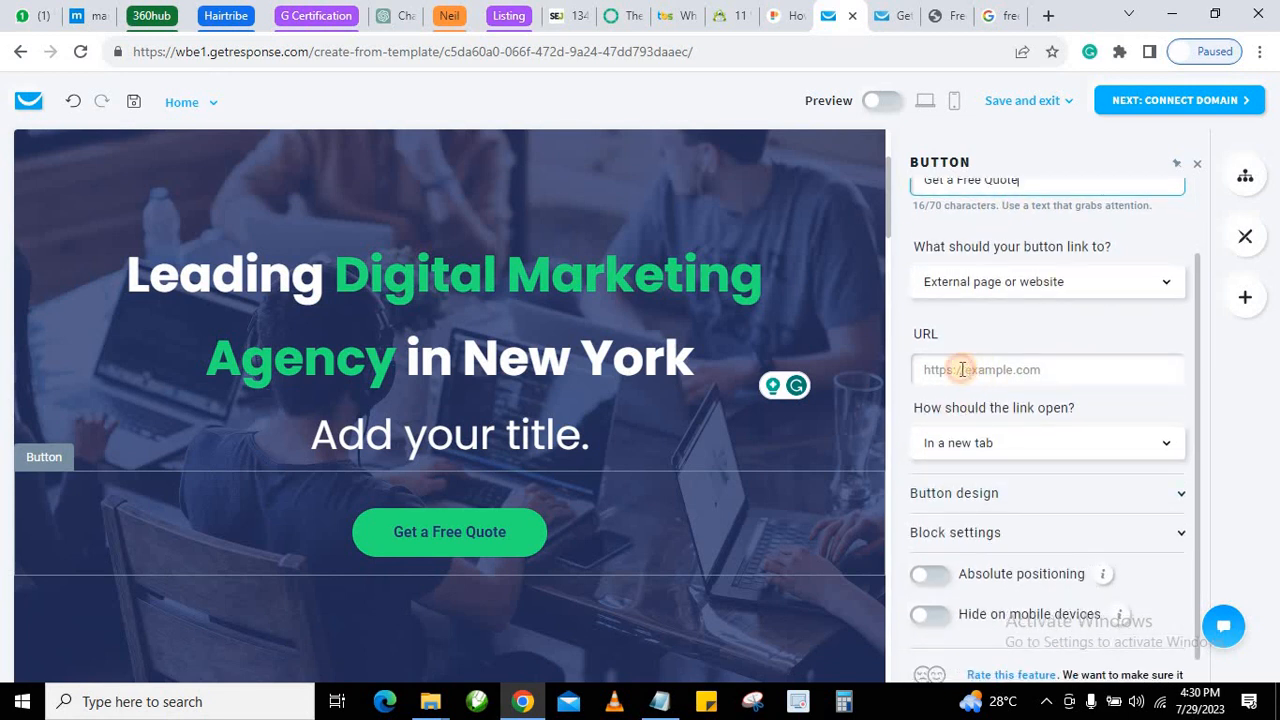
{"action": "left_click", "coordinate": [961, 369]}
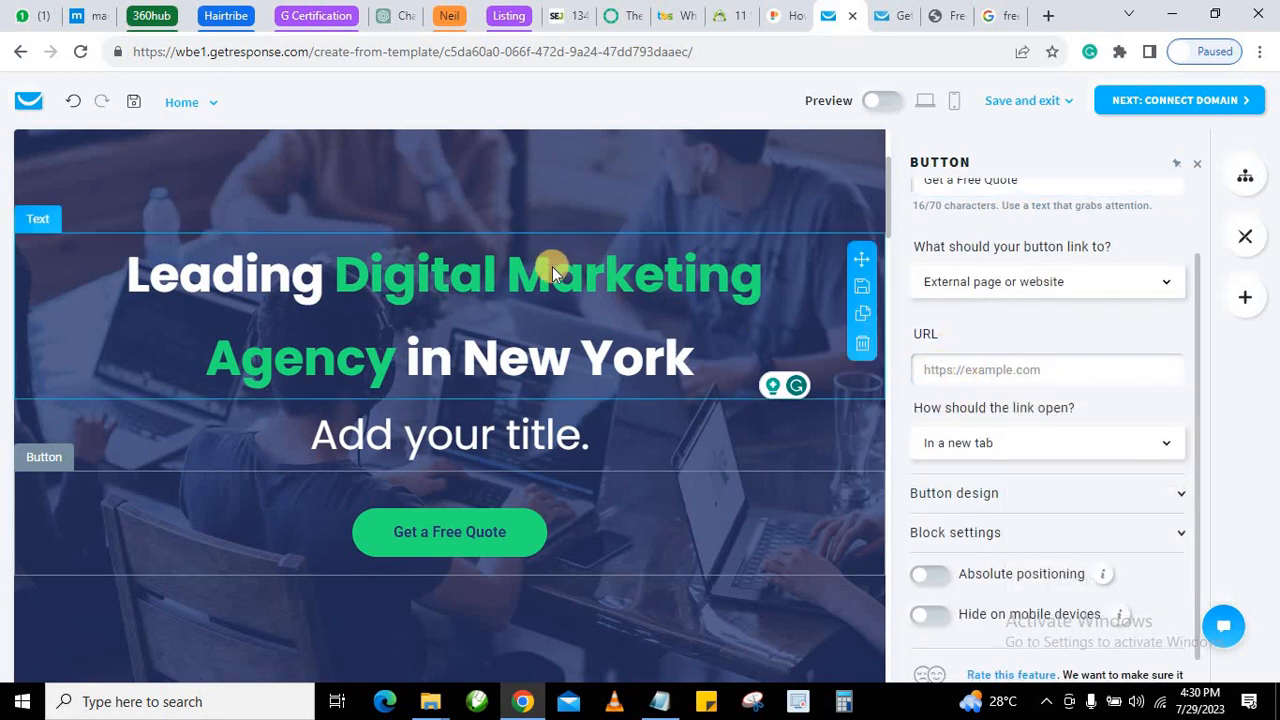
{"action": "scroll", "coordinate": [560, 264], "scroll_direction": "up", "scroll_amount": 2}
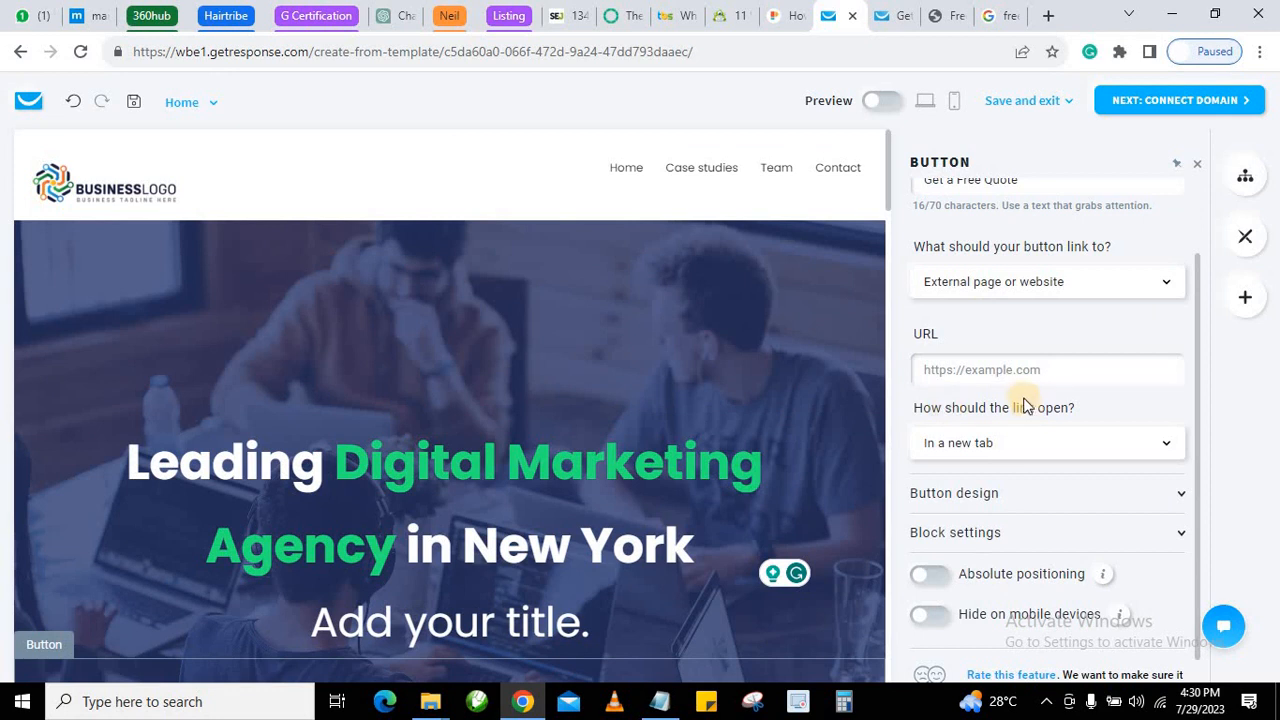
{"action": "scroll", "coordinate": [999, 442], "scroll_direction": "up", "scroll_amount": 1}
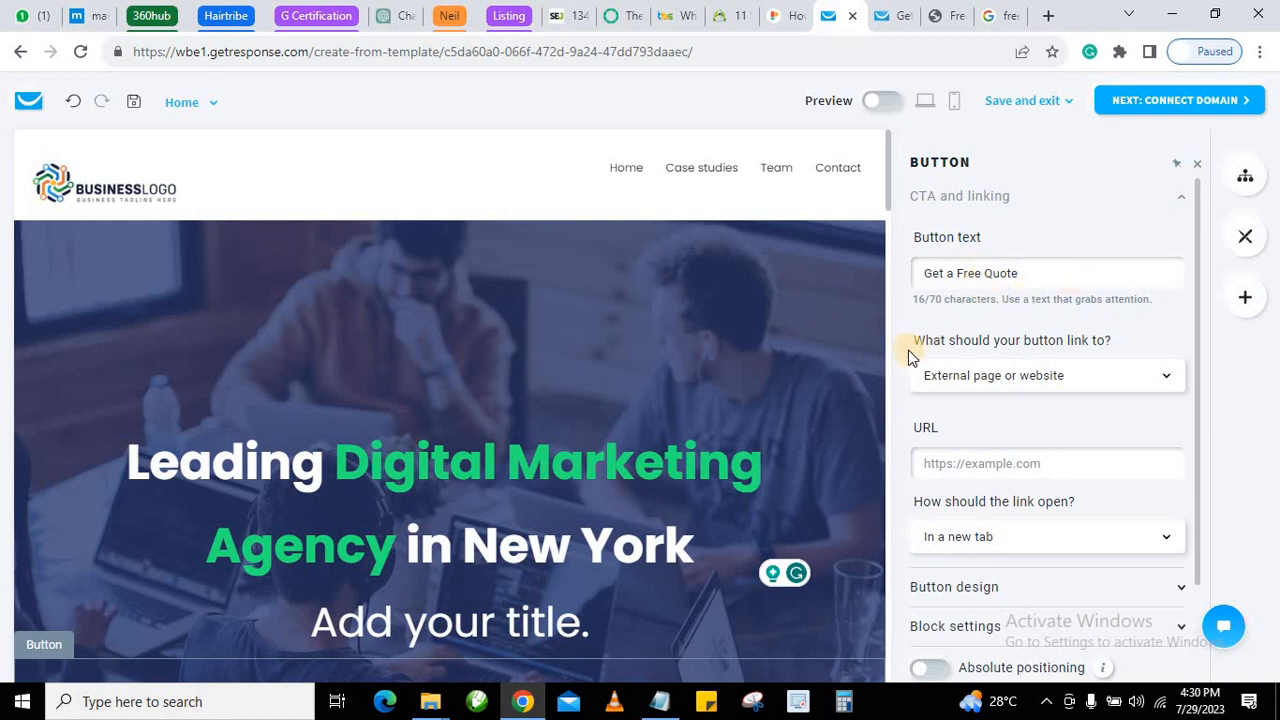
Check the hero call-to-action button on the page and review its text, link type and URL settings.
{"action": "scroll", "coordinate": [500, 537], "scroll_direction": "down", "scroll_amount": 1}
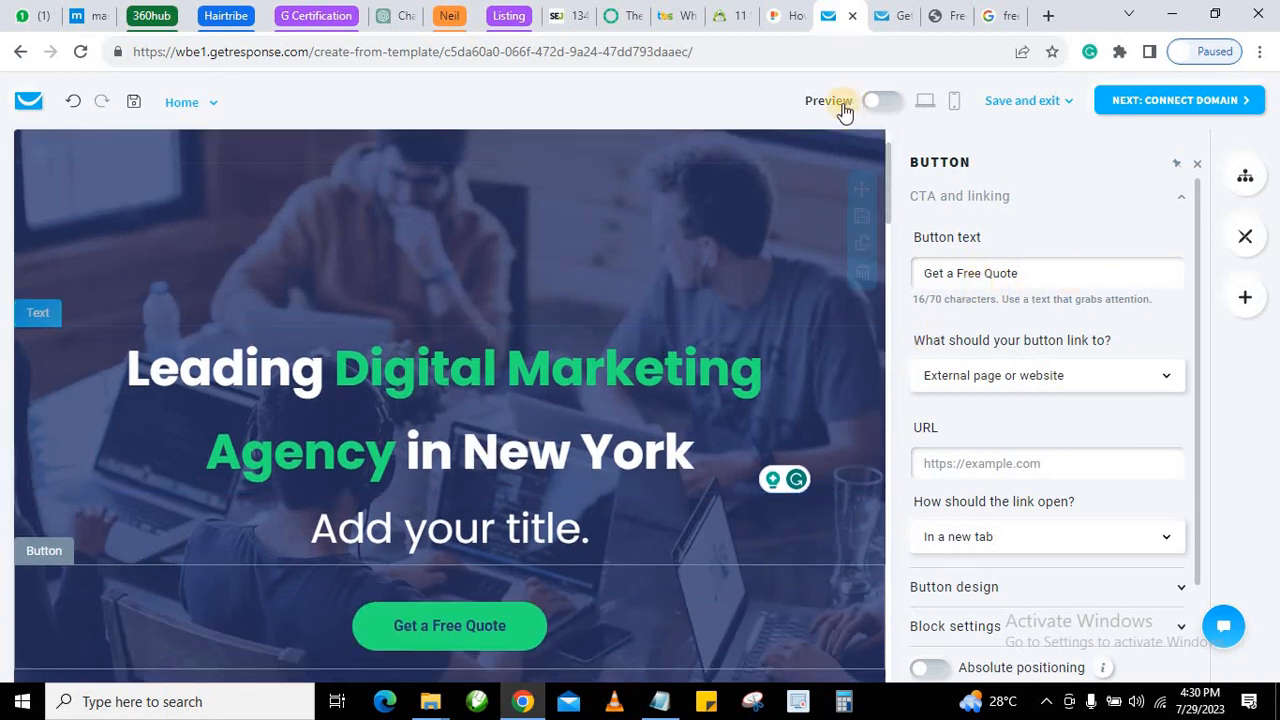
{"action": "scroll", "coordinate": [800, 230], "scroll_direction": "up", "scroll_amount": 1}
{"action": "scroll", "coordinate": [525, 404], "scroll_direction": "down", "scroll_amount": 2}
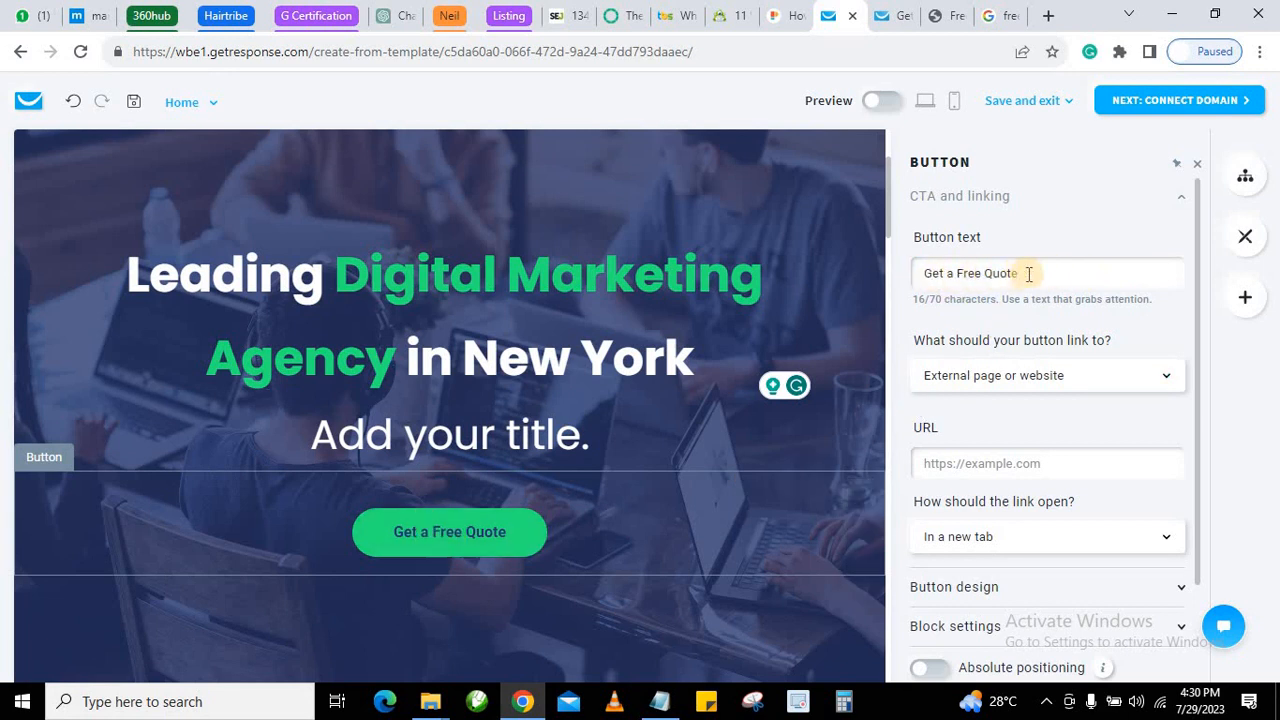
{"action": "left_click", "coordinate": [970, 274]}
{"action": "scroll", "coordinate": [940, 420], "scroll_direction": "down", "scroll_amount": 1}
{"action": "left_click", "coordinate": [958, 369]}
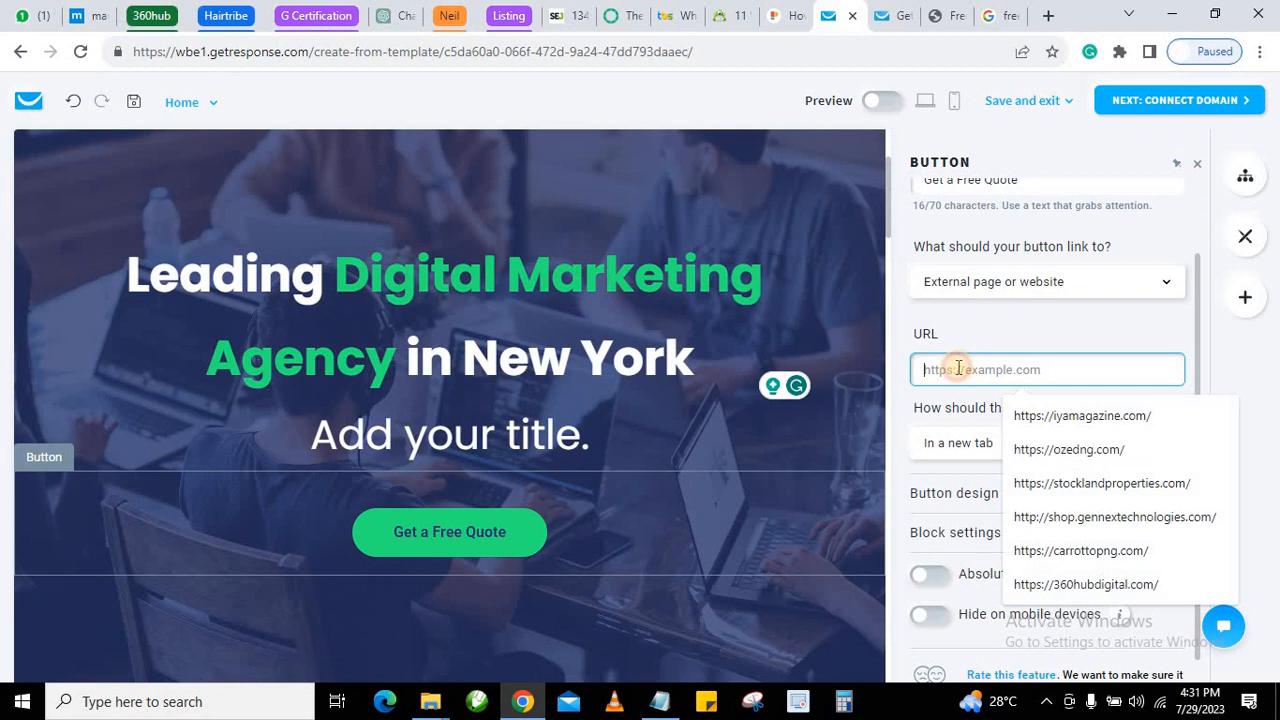
{"action": "left_click", "coordinate": [1017, 338]}
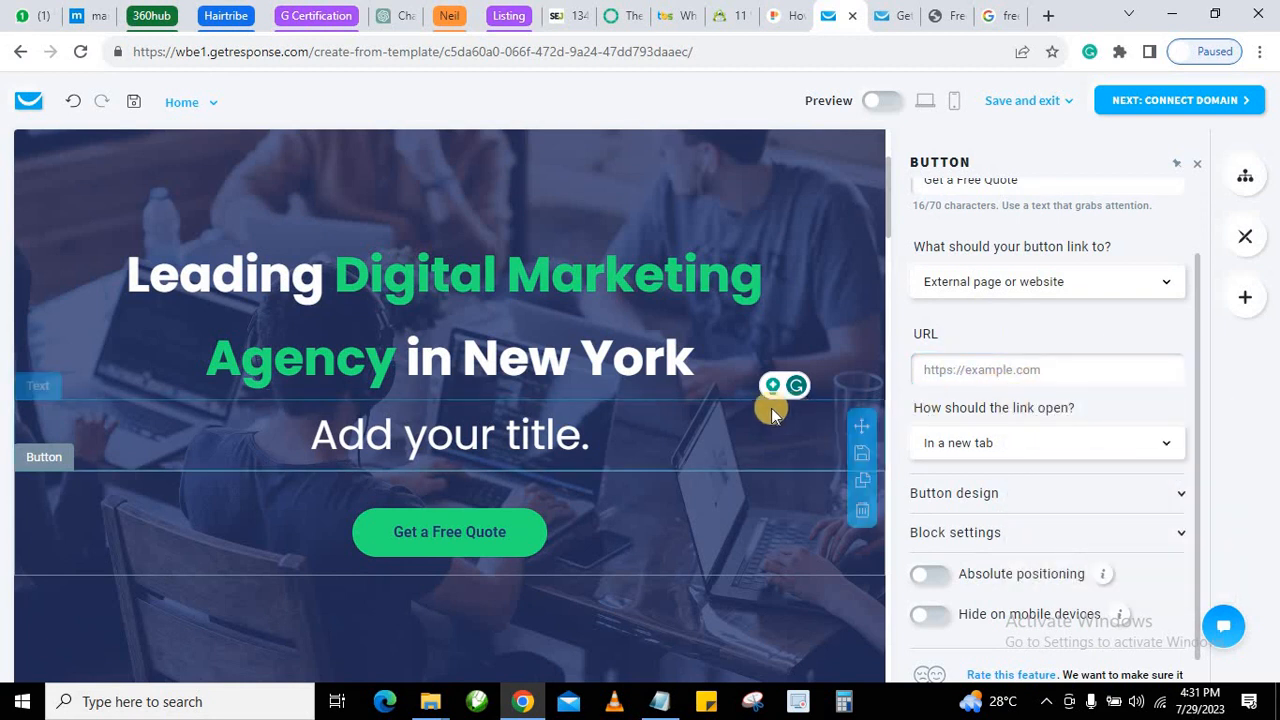
Replace the hero section's background image by uploading 6034c14e97184633f855279e_pexels-rebrand-cities-1367276 from the Free site design folder to the Main folder.
{"action": "scroll", "coordinate": [591, 377], "scroll_direction": "up", "scroll_amount": 2}
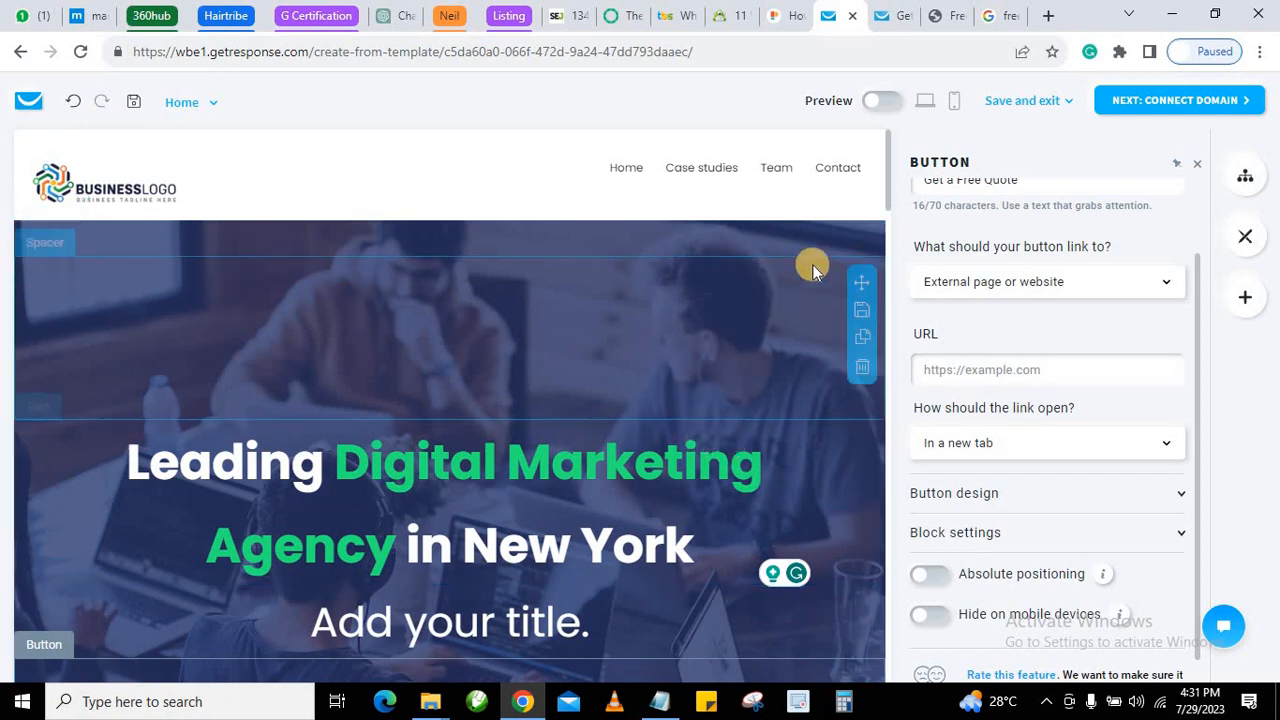
{"action": "left_click", "coordinate": [785, 229]}
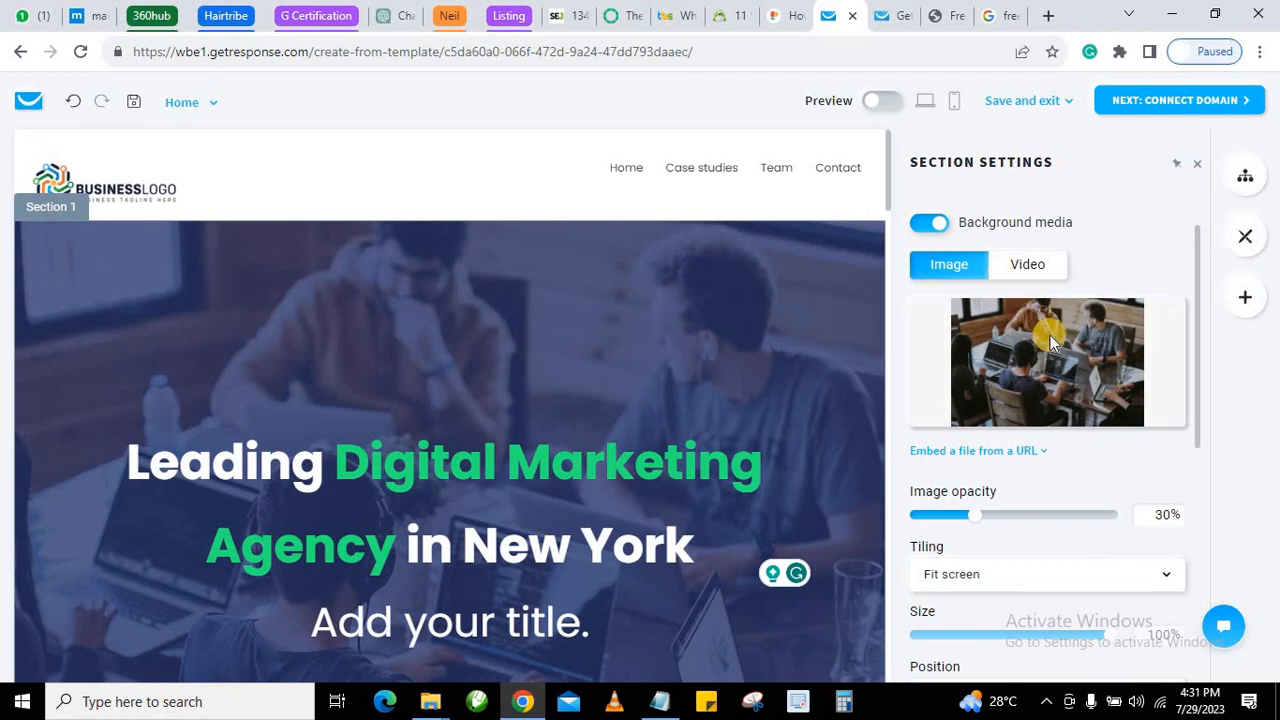
{"action": "mouse_move", "coordinate": [1020, 343]}
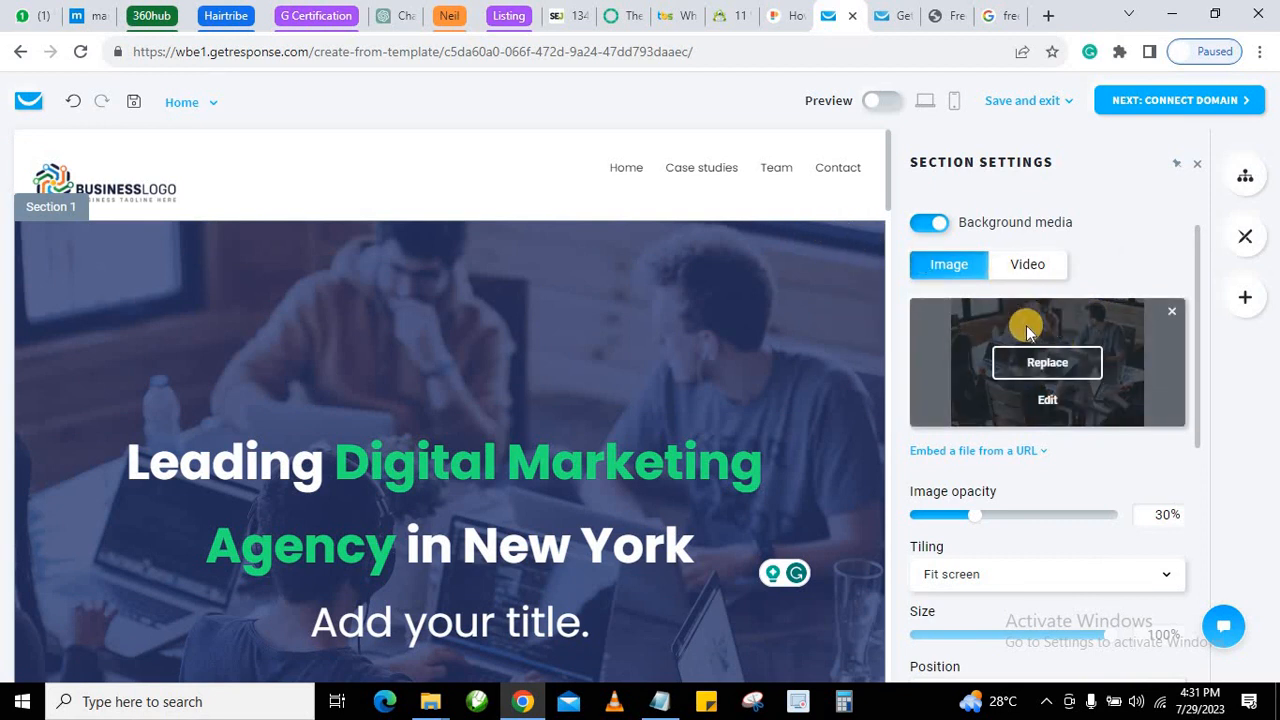
{"action": "left_click", "coordinate": [1042, 362]}
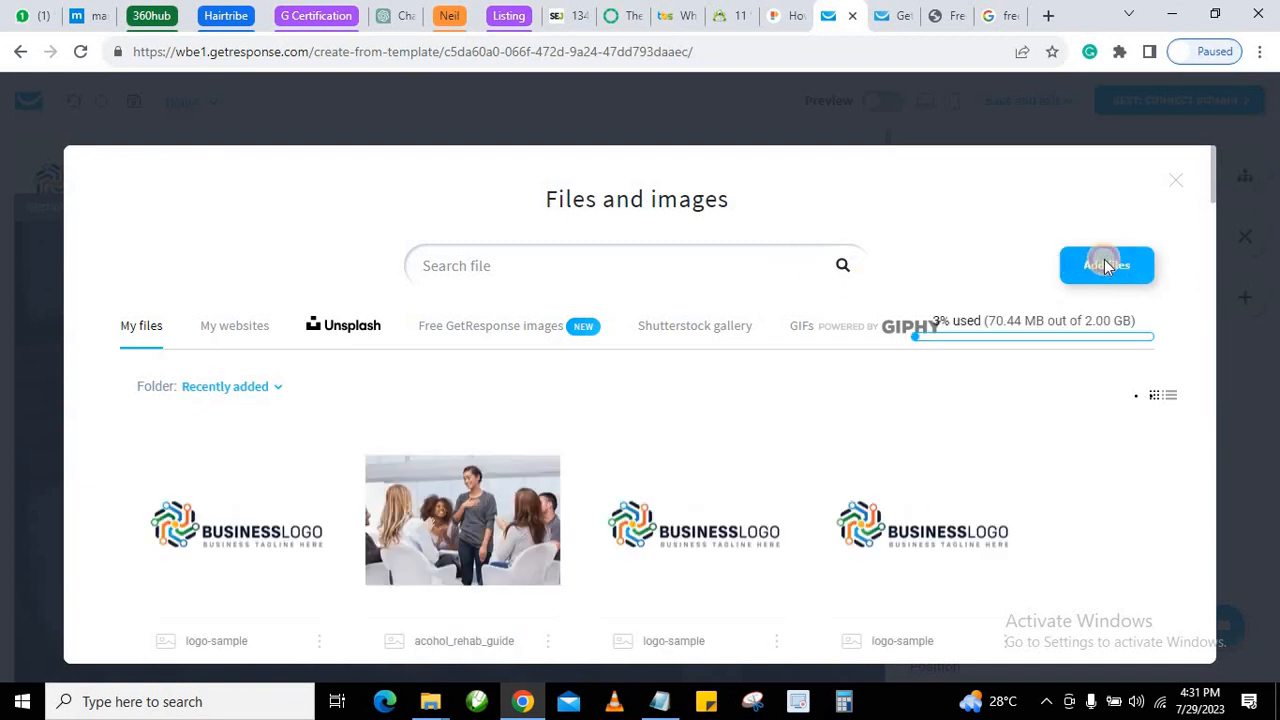
{"action": "left_click", "coordinate": [1104, 263]}
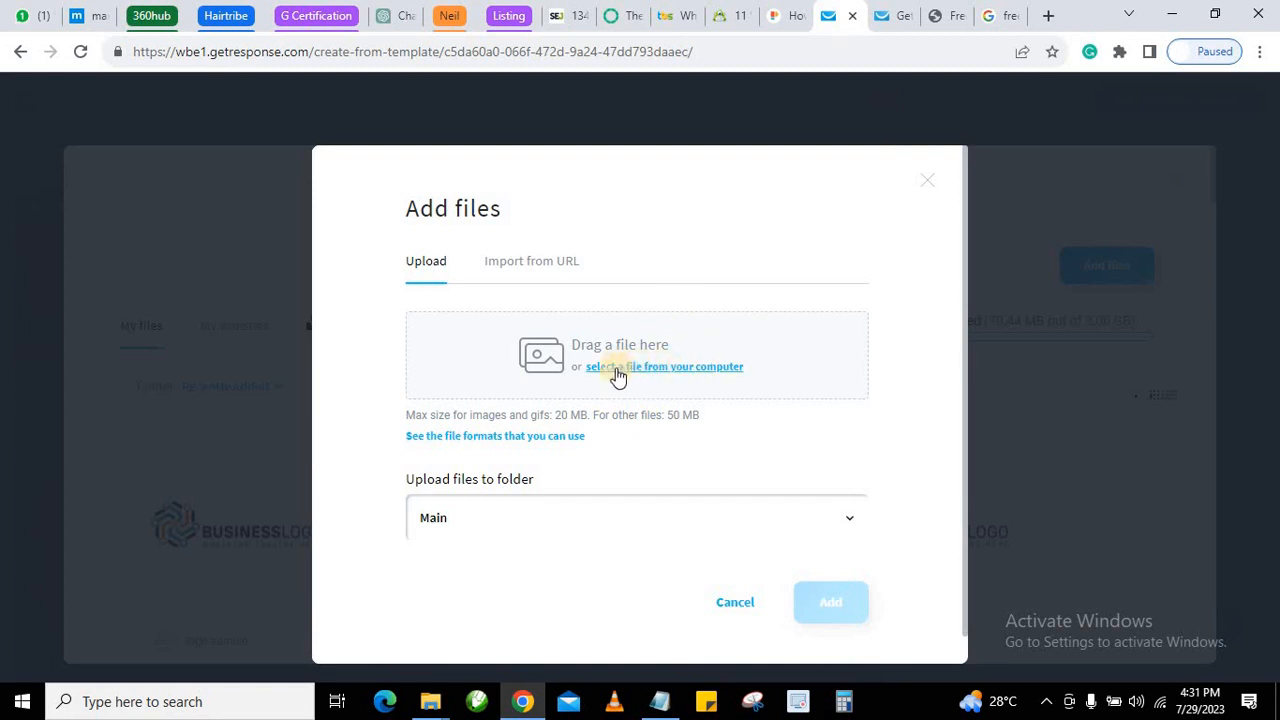
{"action": "left_click", "coordinate": [686, 372]}
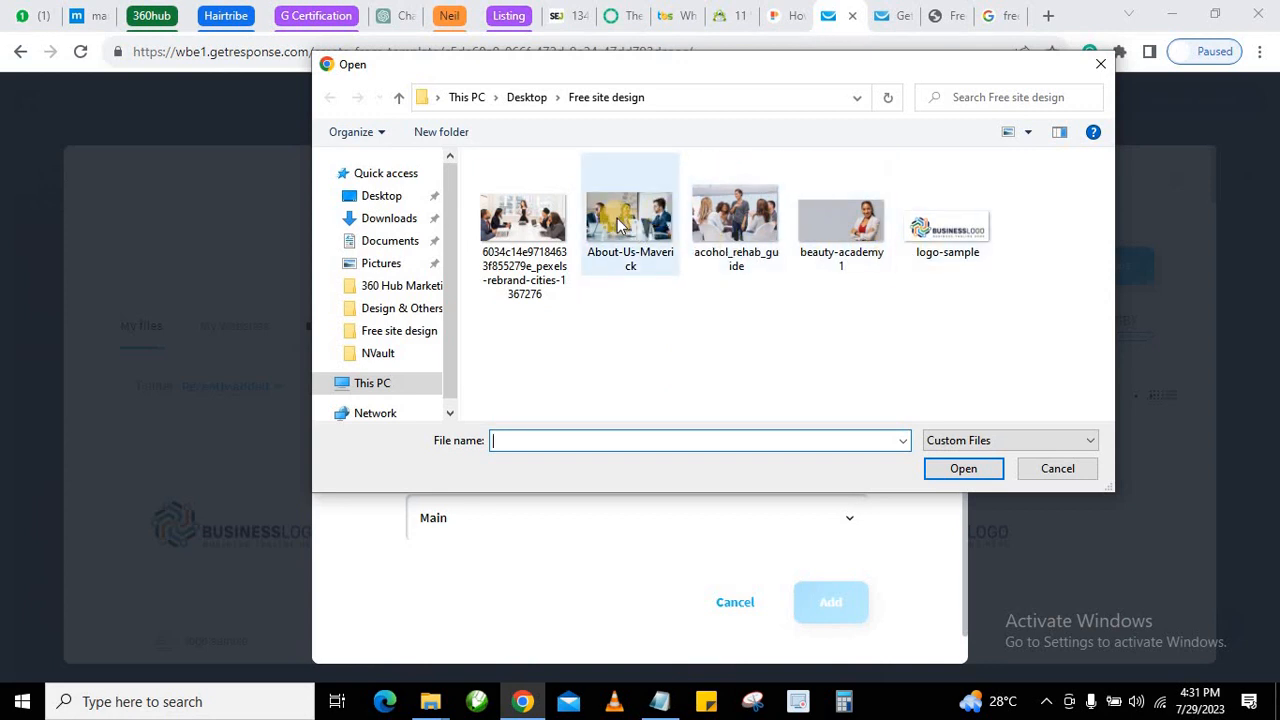
{"action": "double_click", "coordinate": [509, 230]}
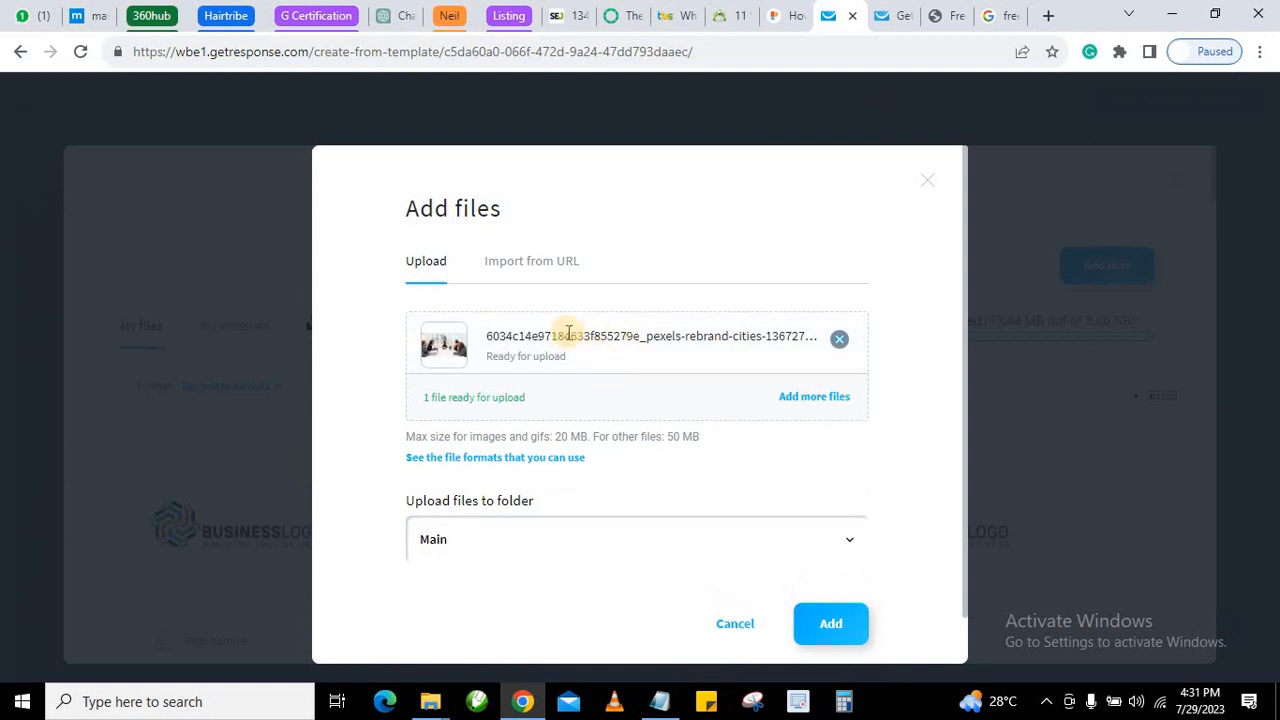
{"action": "left_click", "coordinate": [830, 624]}
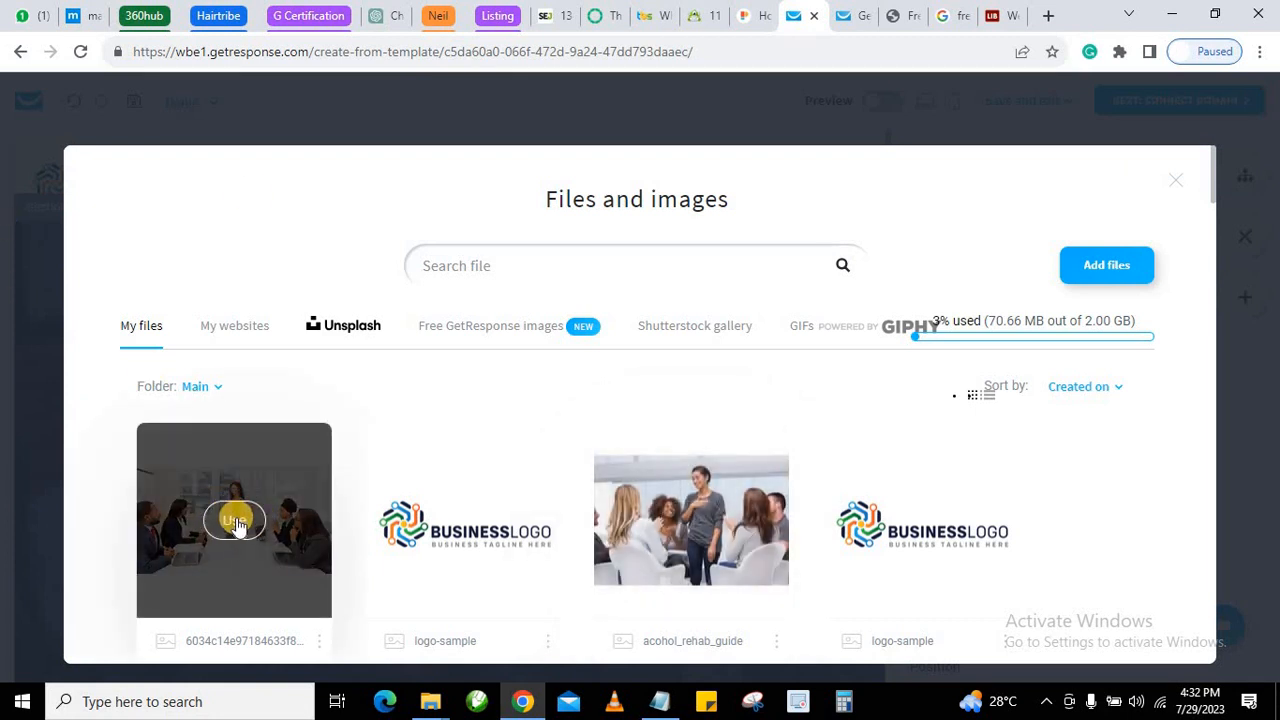
{"action": "left_click", "coordinate": [235, 523]}
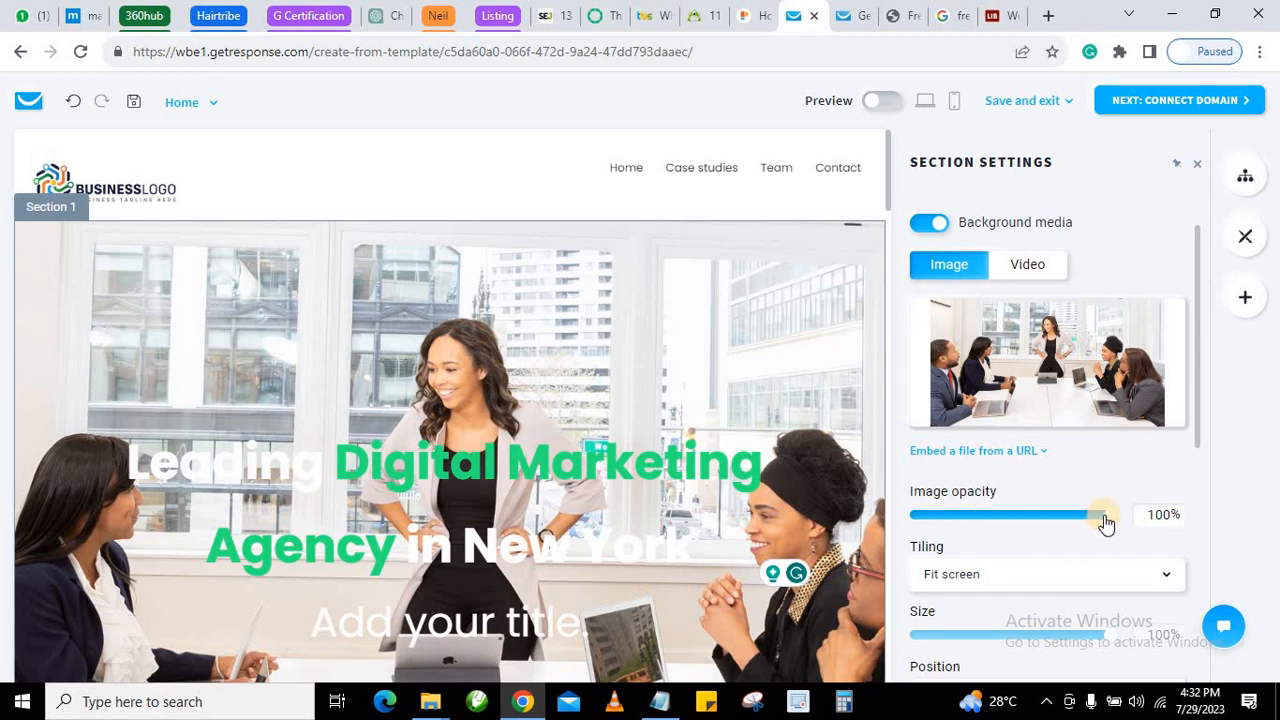
Set the hero background image's opacity to 20% and check the headline and button over it.
{"action": "left_click_drag", "start_coordinate": [1107, 522], "coordinate": [960, 526]}
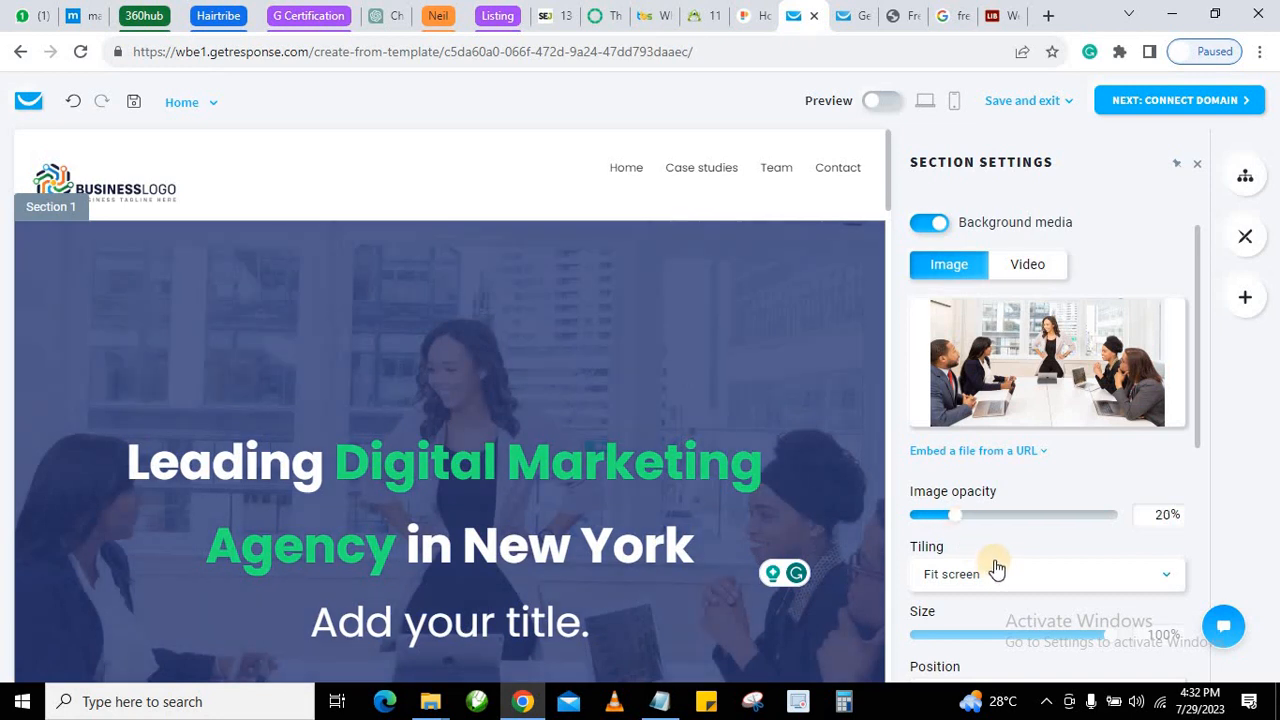
{"action": "scroll", "coordinate": [543, 378], "scroll_direction": "down", "scroll_amount": 2}
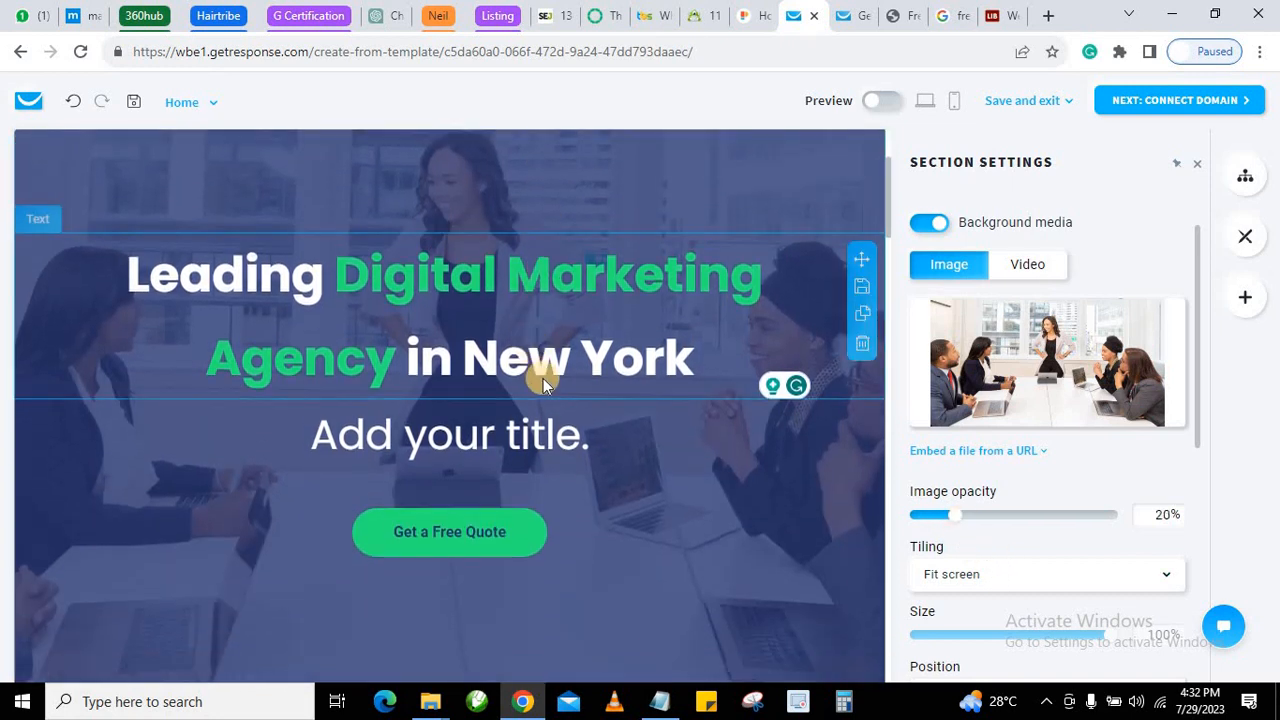
{"action": "scroll", "coordinate": [543, 378], "scroll_direction": "up", "scroll_amount": 1}
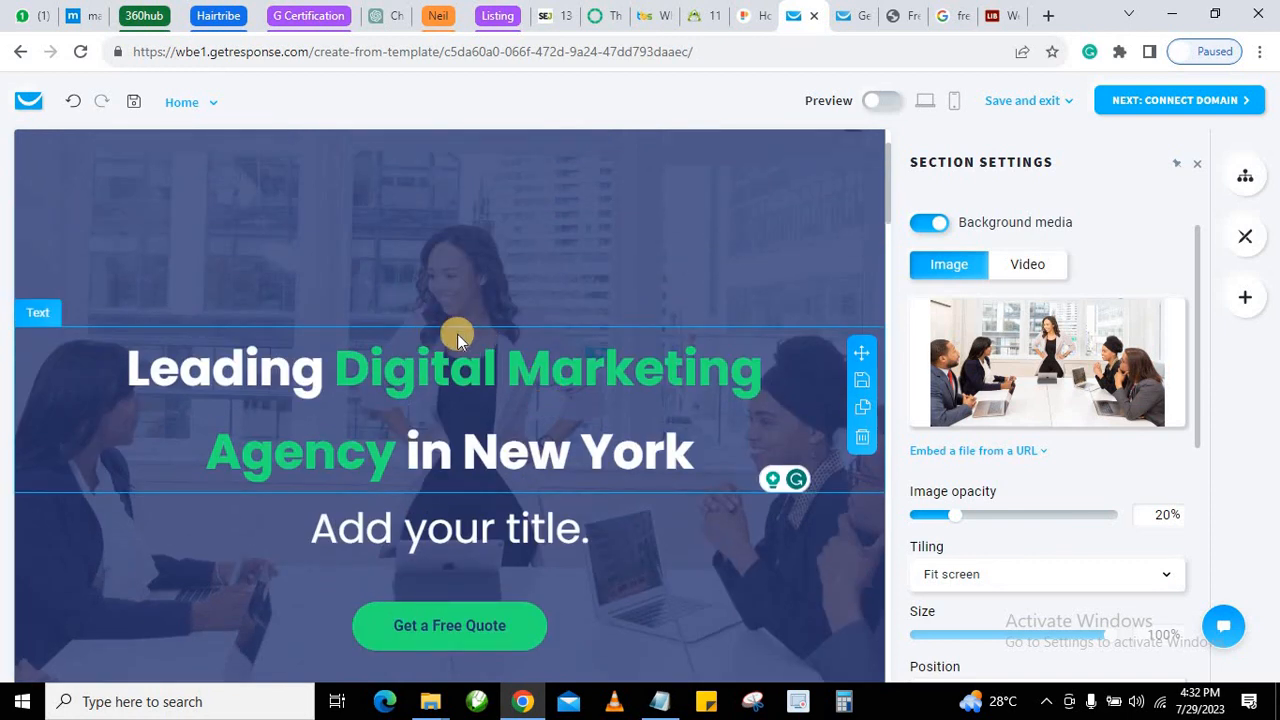
{"action": "scroll", "coordinate": [457, 333], "scroll_direction": "down", "scroll_amount": 1}
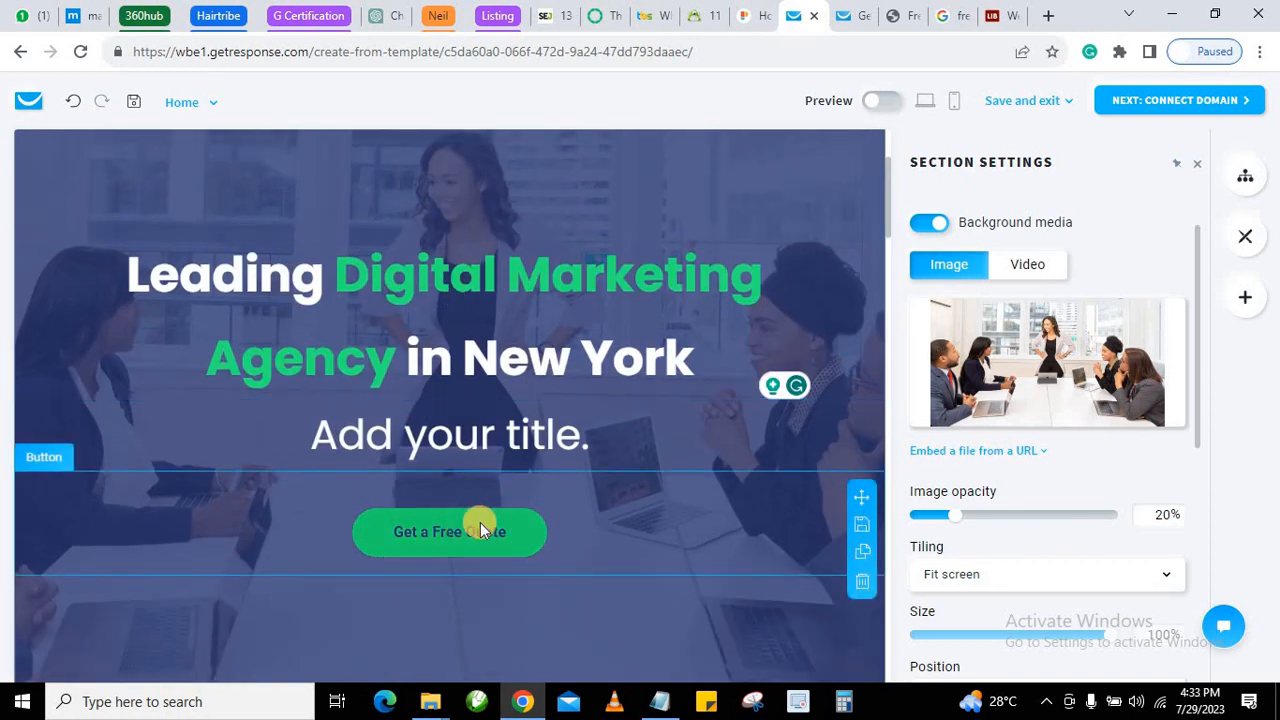
Review the "Get a Free Quote" button's design options for style, shape, size and alignment.
{"action": "left_click", "coordinate": [649, 543]}
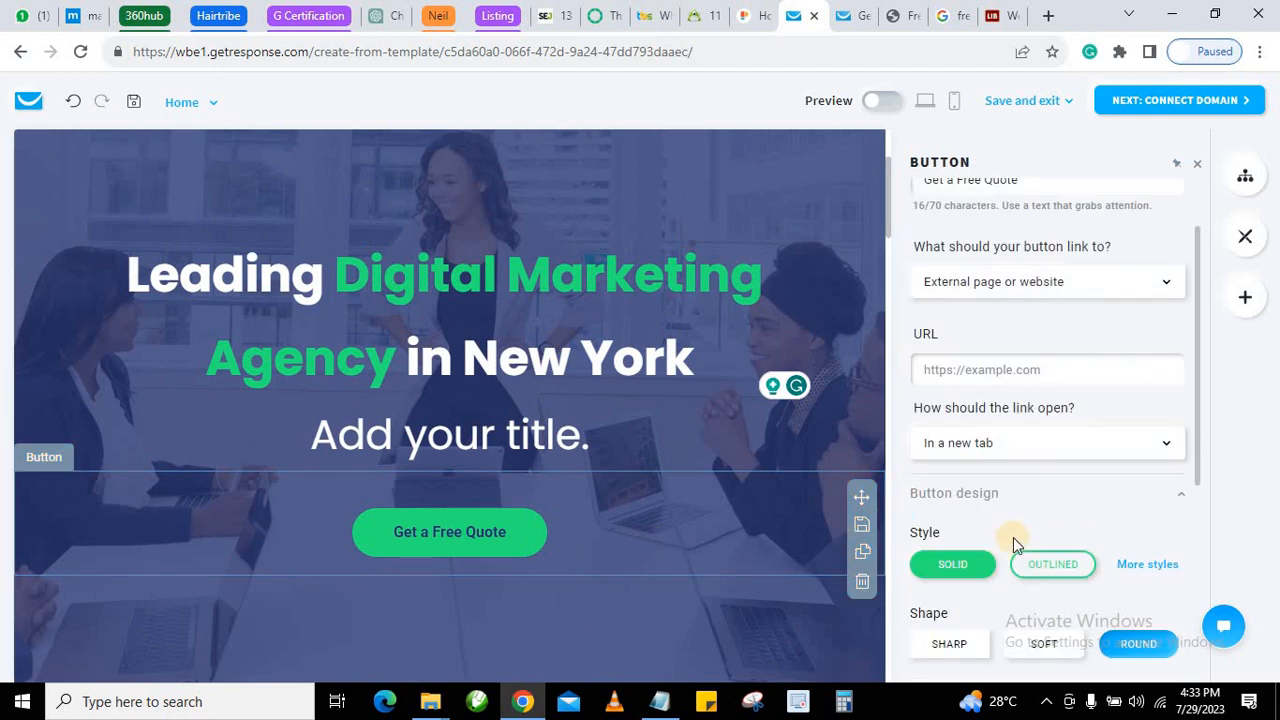
{"action": "scroll", "coordinate": [1014, 535], "scroll_direction": "down", "scroll_amount": 5}
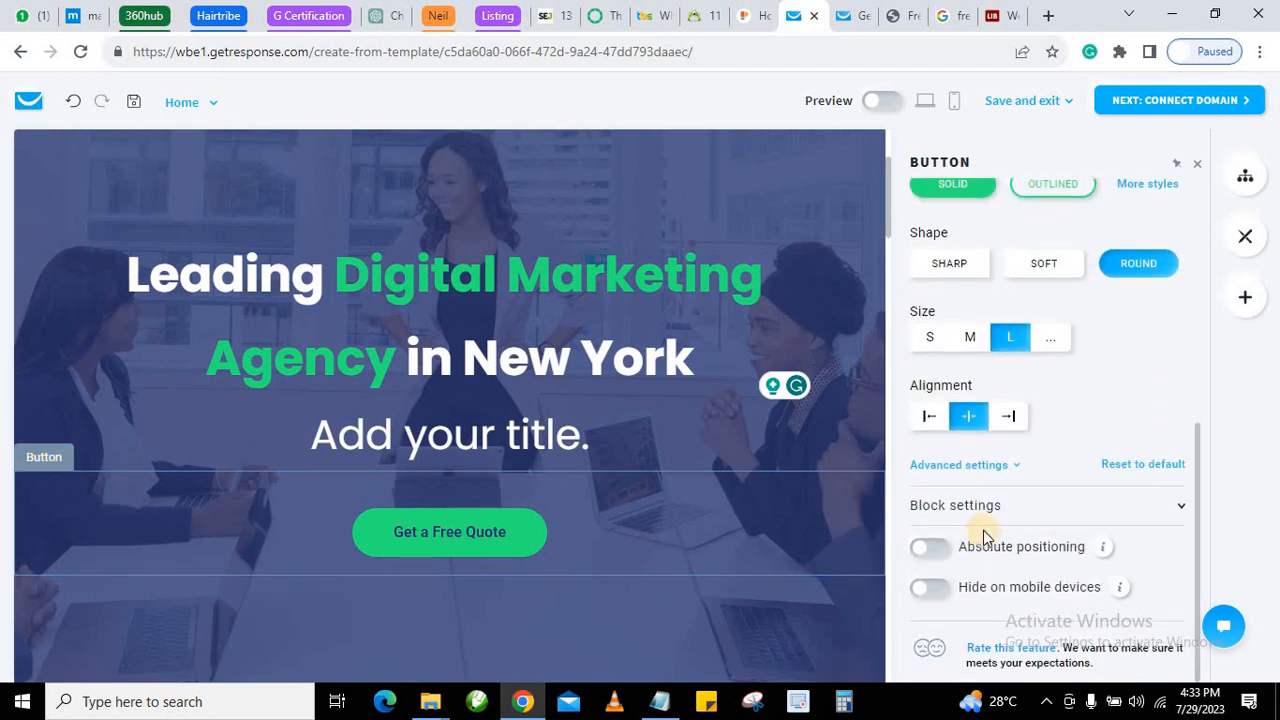
{"action": "scroll", "coordinate": [983, 527], "scroll_direction": "up", "scroll_amount": 5}
{"action": "scroll", "coordinate": [990, 500], "scroll_direction": "down", "scroll_amount": 3}
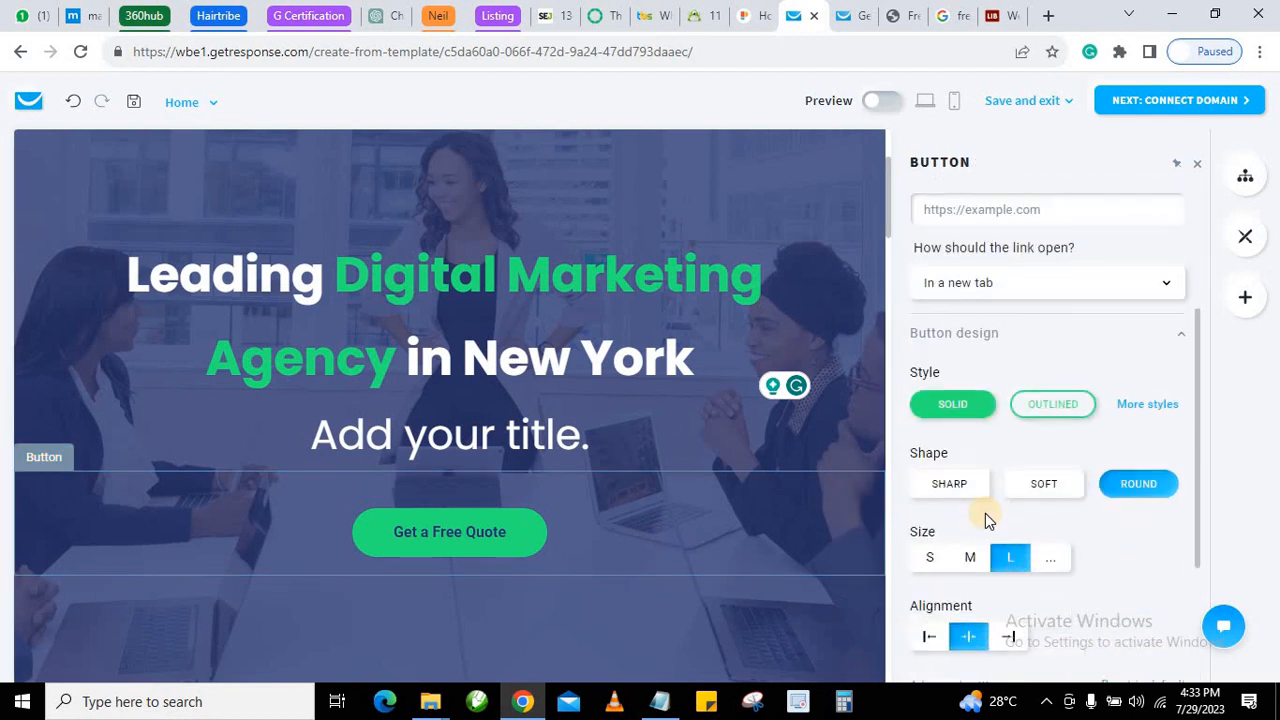
{"action": "scroll", "coordinate": [985, 513], "scroll_direction": "down", "scroll_amount": 1}
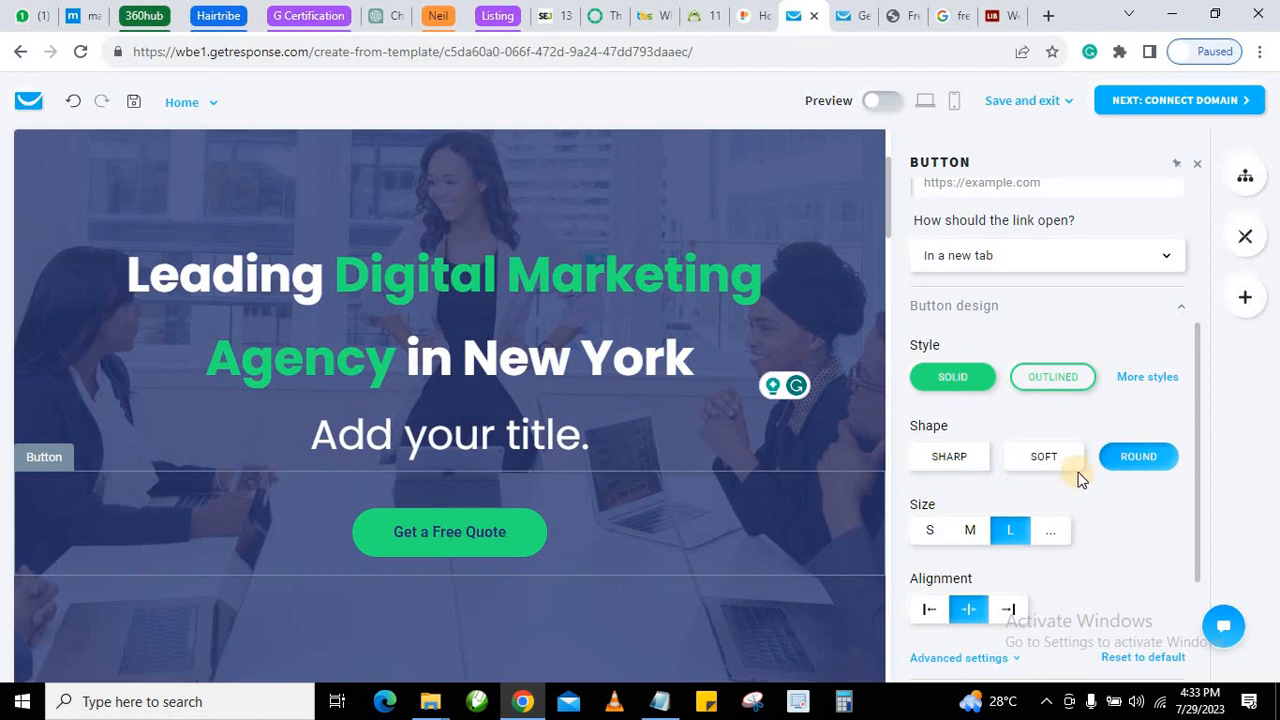
{"action": "scroll", "coordinate": [946, 522], "scroll_direction": "down", "scroll_amount": 1}
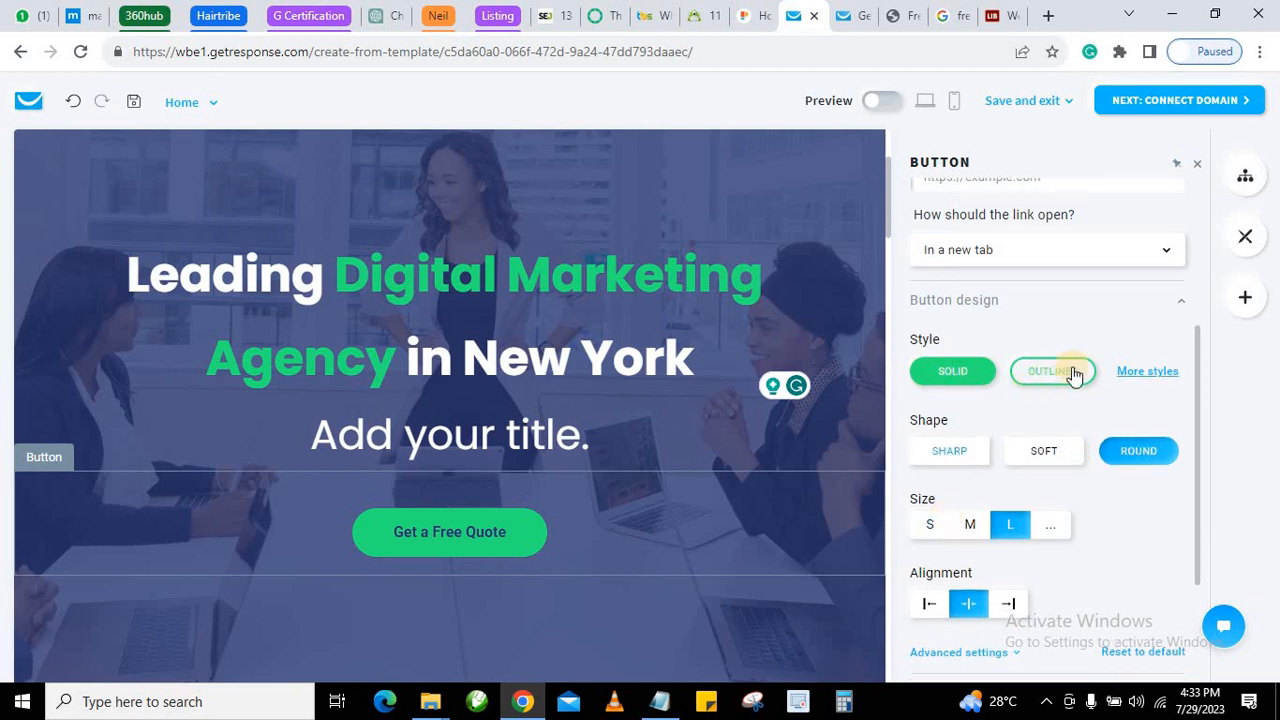
Browse the full gallery of additional button styles for the hero button, then close it without choosing one.
{"action": "left_click", "coordinate": [1143, 375]}
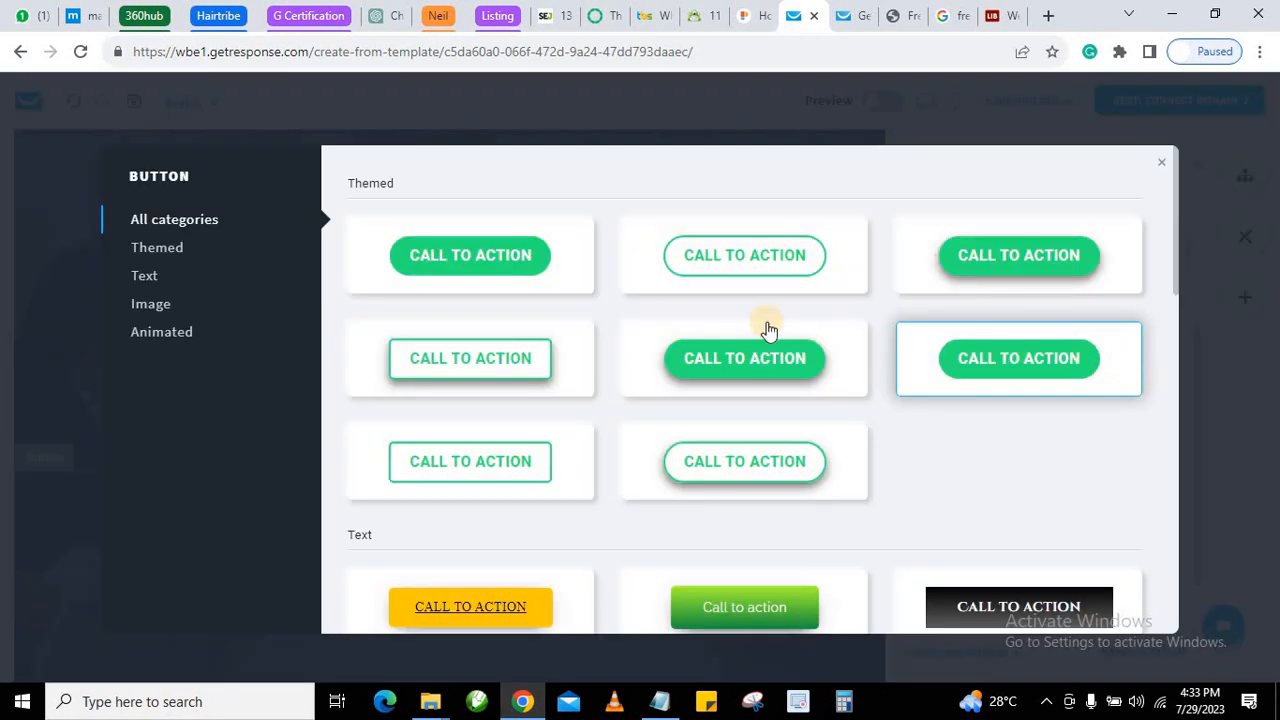
{"action": "scroll", "coordinate": [677, 312], "scroll_direction": "down", "scroll_amount": 2}
{"action": "scroll", "coordinate": [677, 312], "scroll_direction": "down", "scroll_amount": 4}
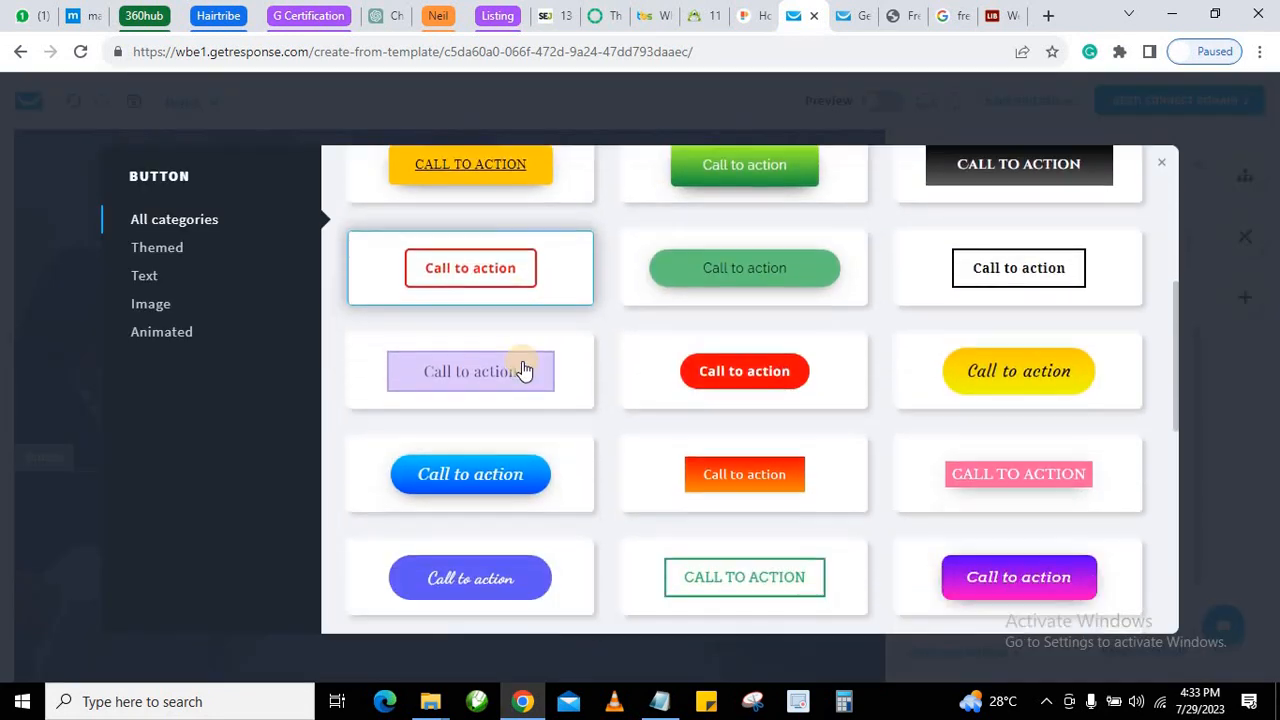
{"action": "scroll", "coordinate": [937, 433], "scroll_direction": "down", "scroll_amount": 8}
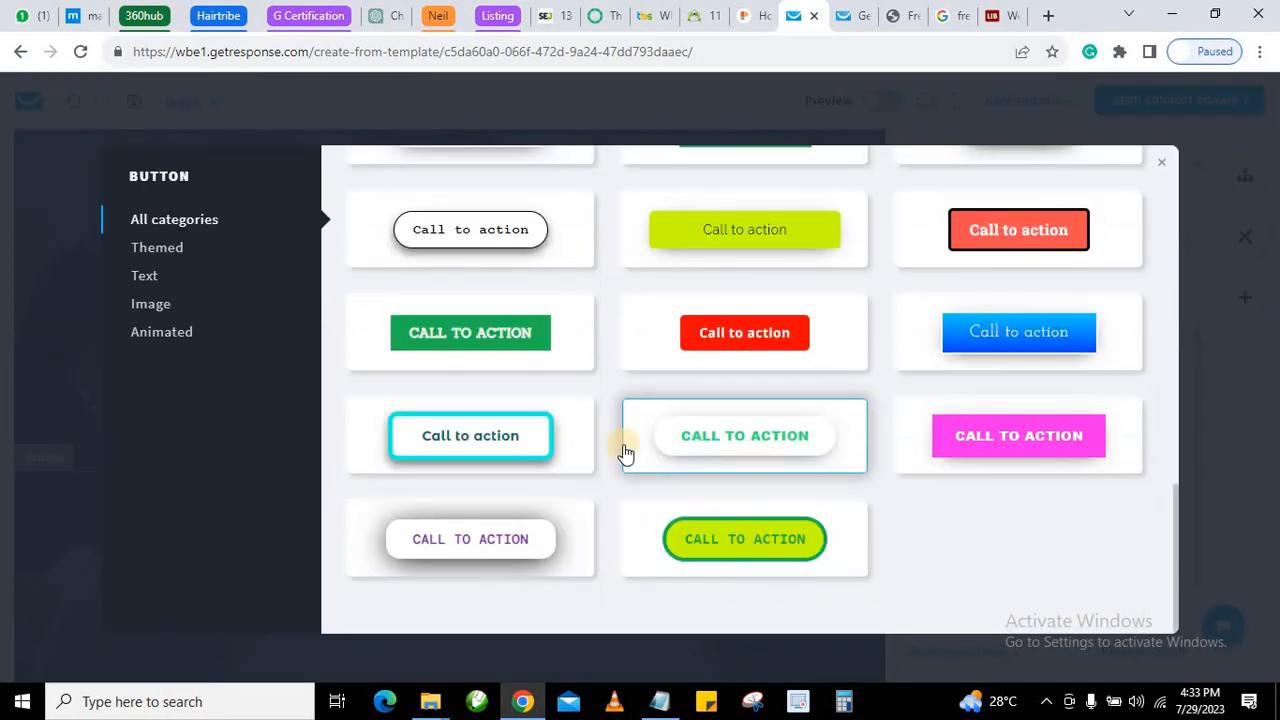
{"action": "scroll", "coordinate": [571, 470], "scroll_direction": "up", "scroll_amount": 5}
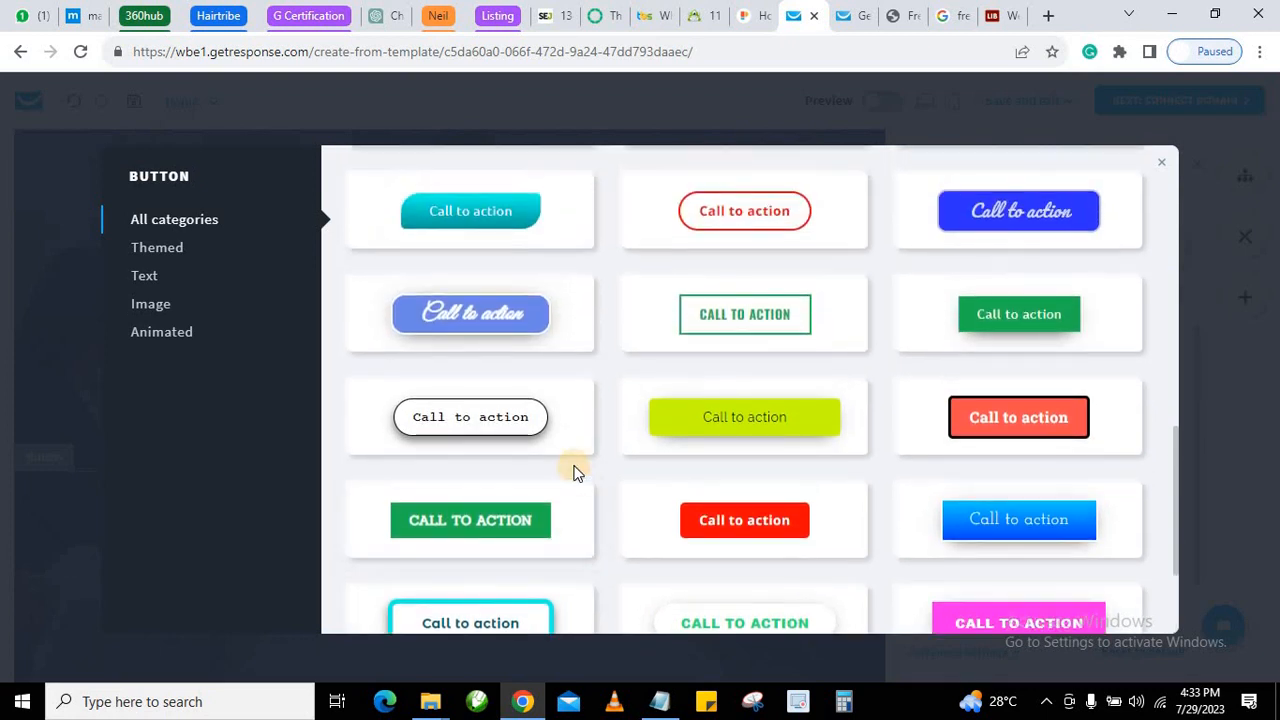
{"action": "scroll", "coordinate": [573, 457], "scroll_direction": "up", "scroll_amount": 2}
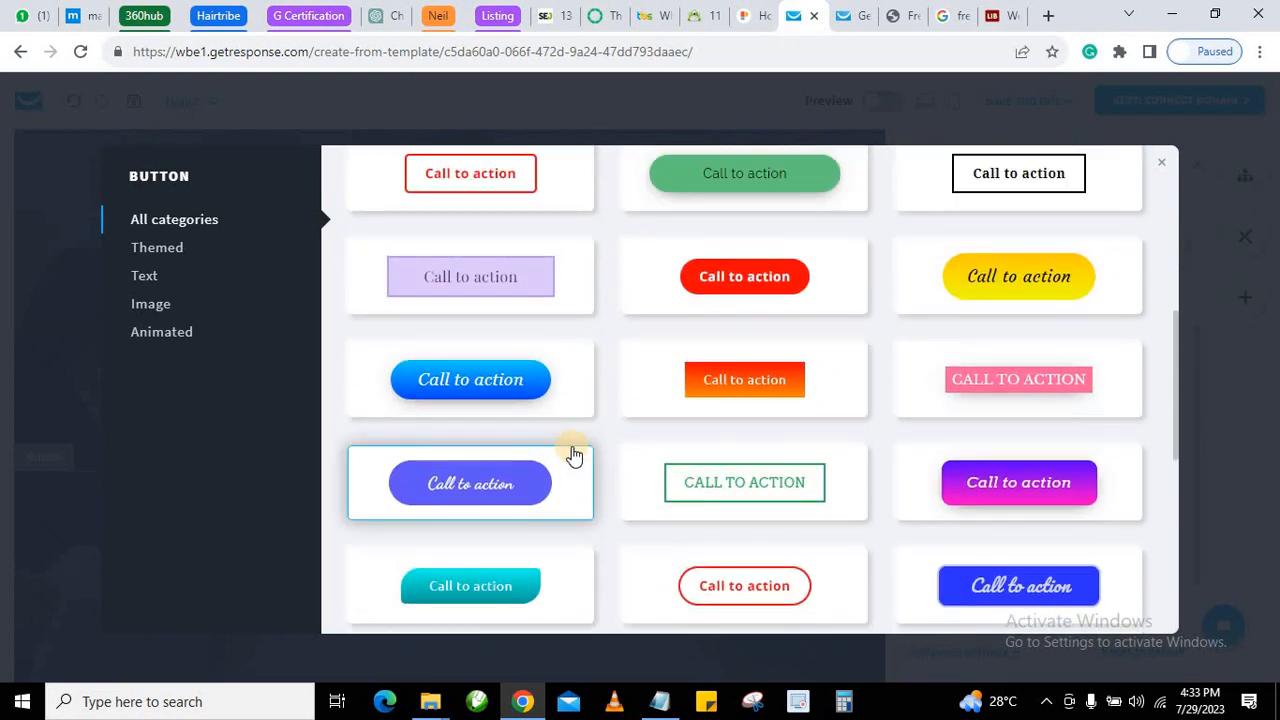
{"action": "scroll", "coordinate": [573, 457], "scroll_direction": "up", "scroll_amount": 8}
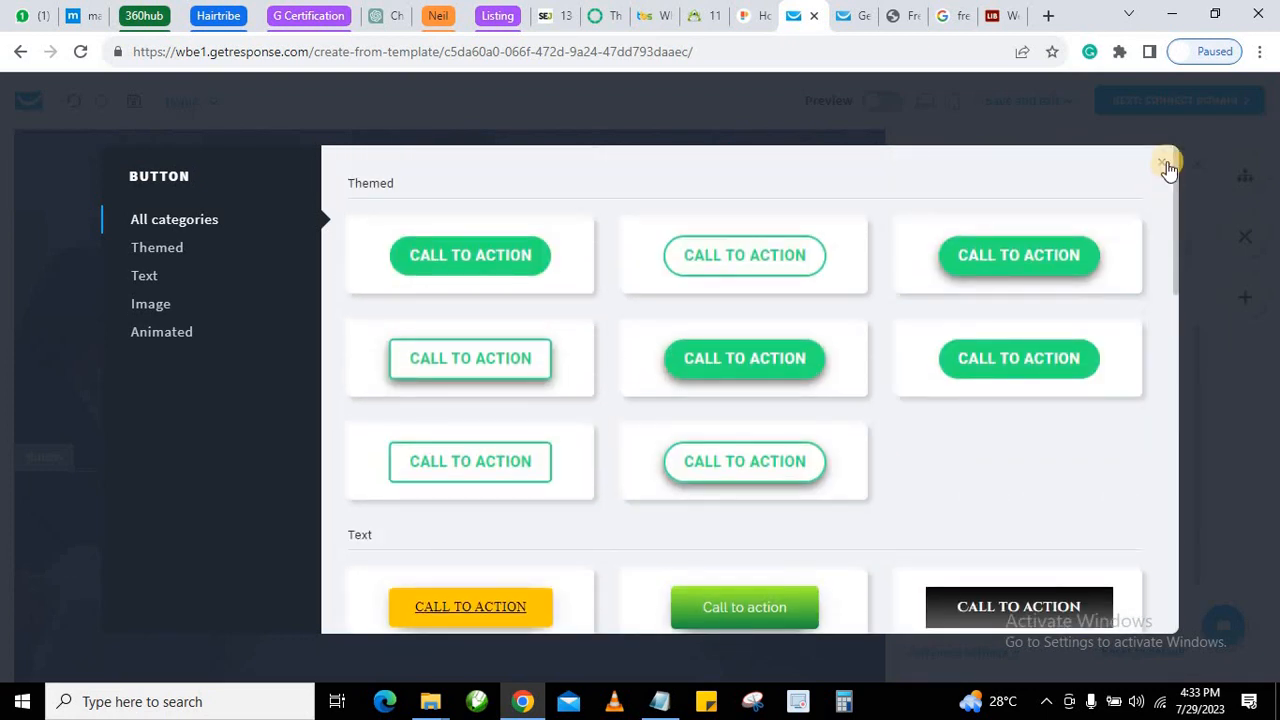
{"action": "left_click", "coordinate": [1164, 164]}
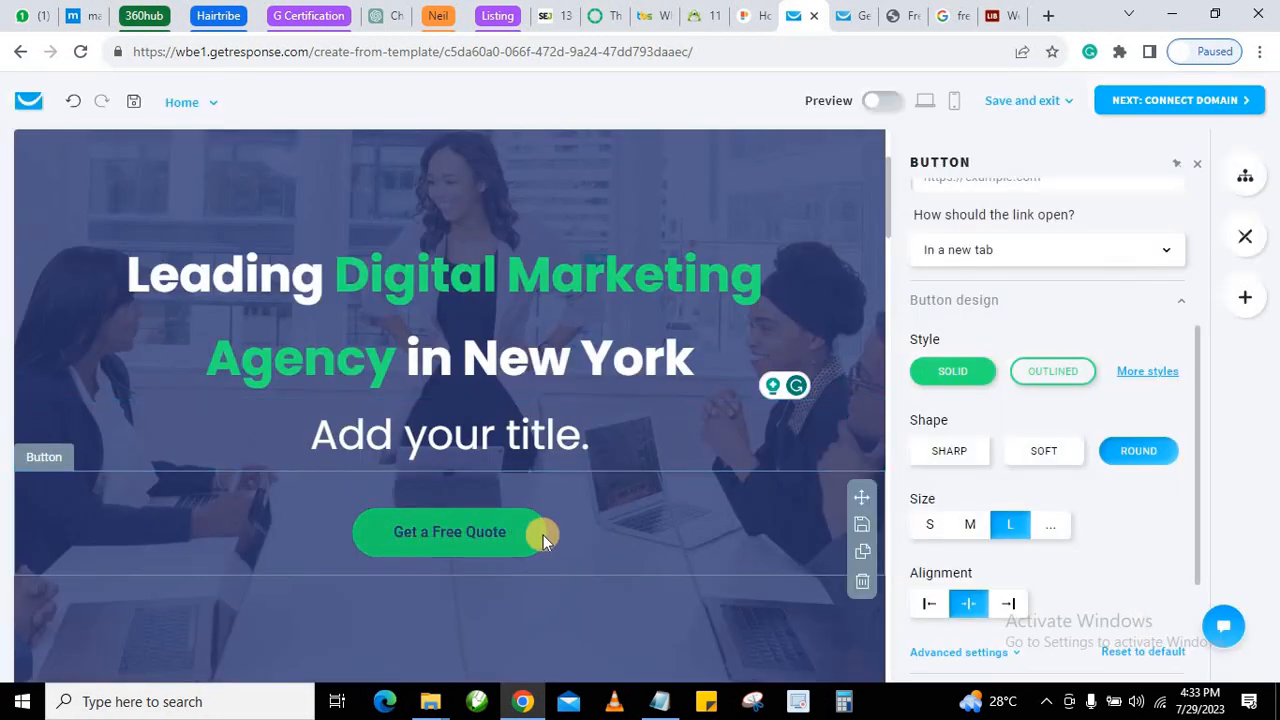
{"action": "scroll", "coordinate": [1062, 500], "scroll_direction": "up", "scroll_amount": 3}
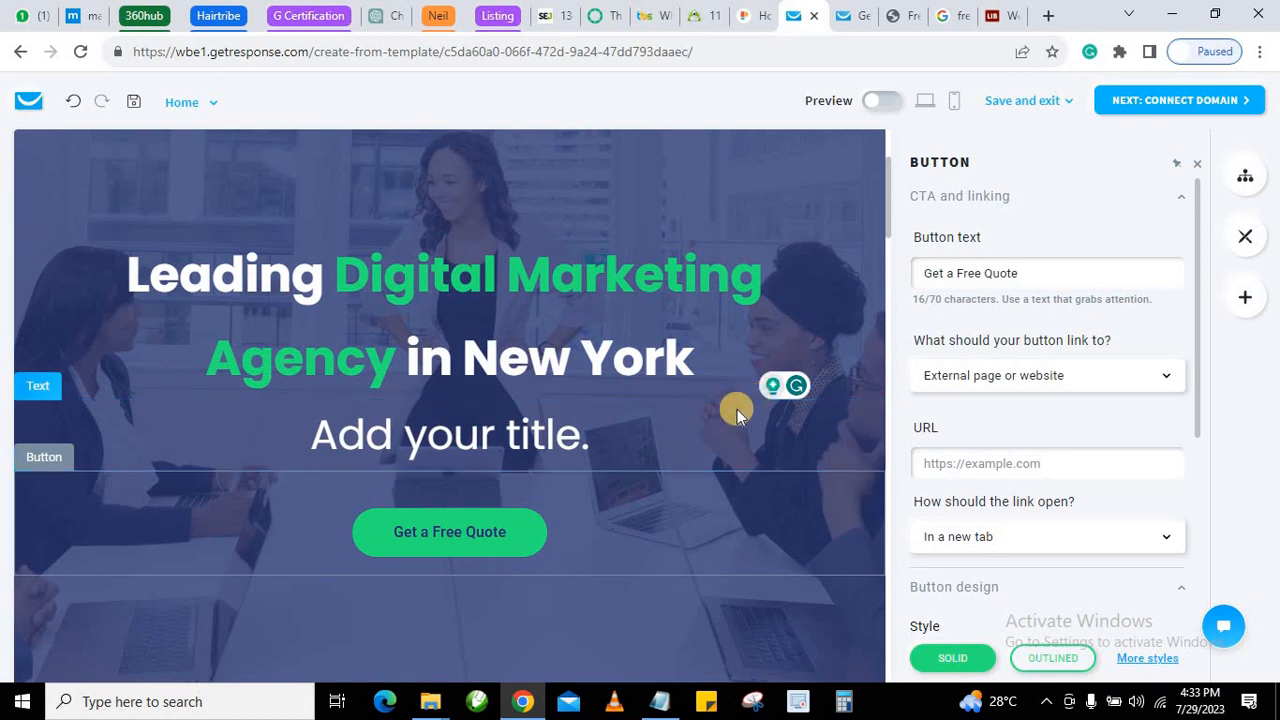
Replace the heading above the three-column images with "Get 50% Off on All Purchases This Summer".
{"action": "scroll", "coordinate": [737, 409], "scroll_direction": "down", "scroll_amount": 5}
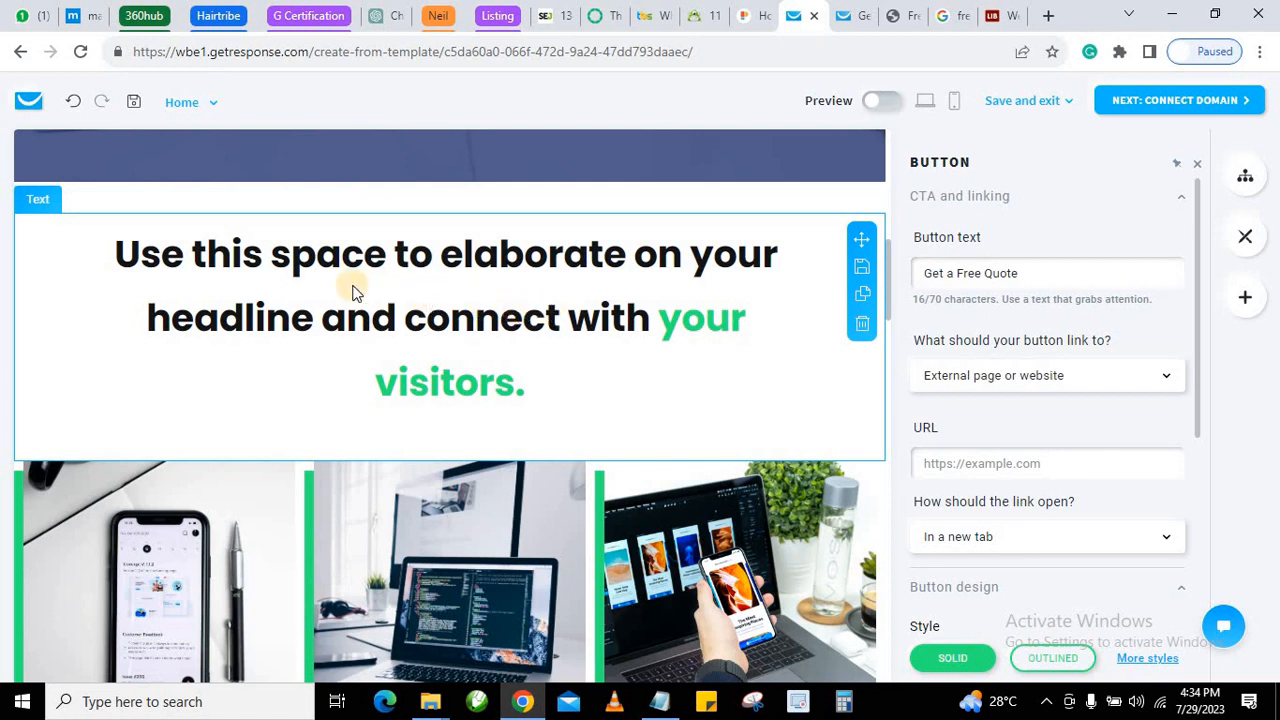
{"action": "scroll", "coordinate": [510, 310], "scroll_direction": "down", "scroll_amount": 1}
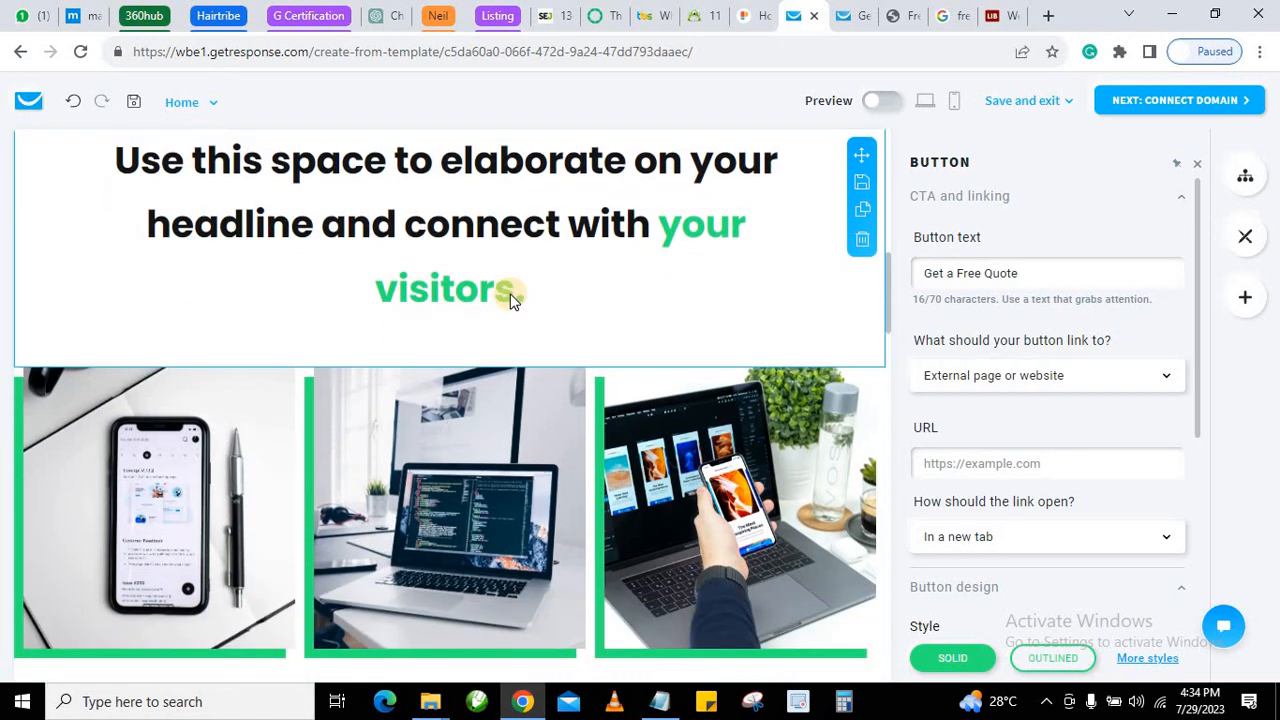
{"action": "scroll", "coordinate": [510, 300], "scroll_direction": "up", "scroll_amount": 2}
{"action": "left_click", "coordinate": [434, 355]}
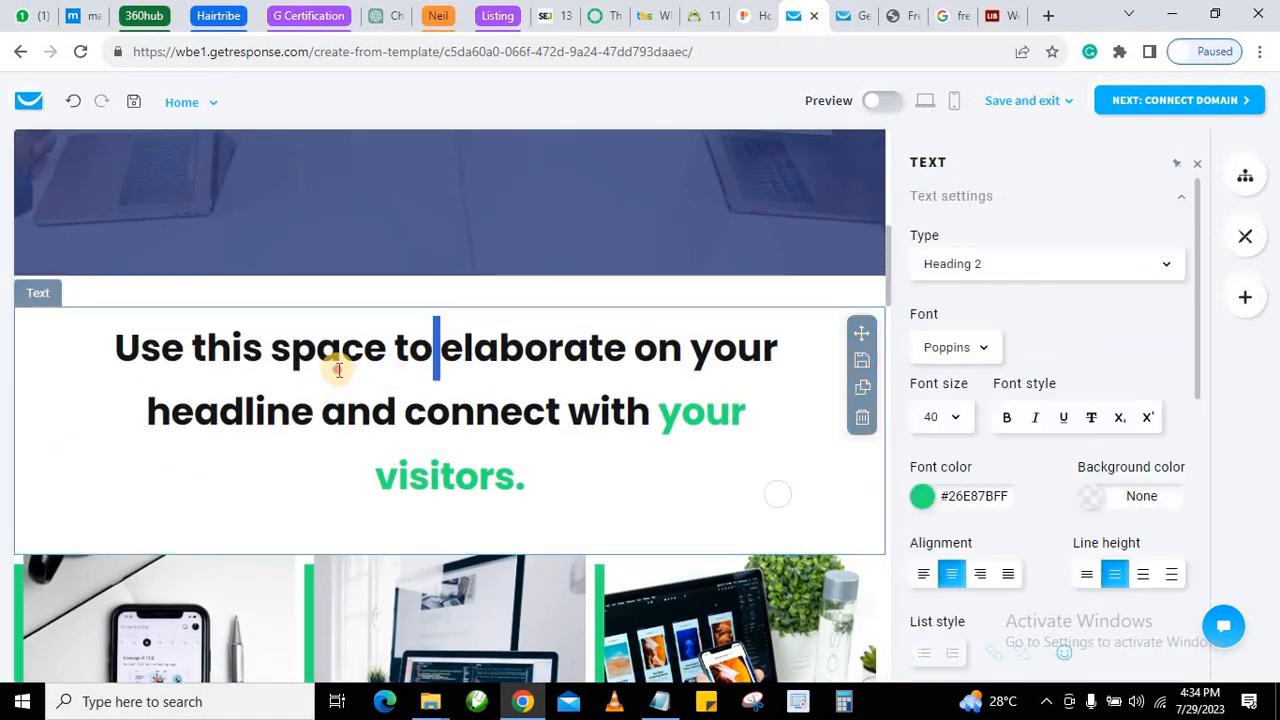
{"action": "triple_click", "coordinate": [338, 370]}
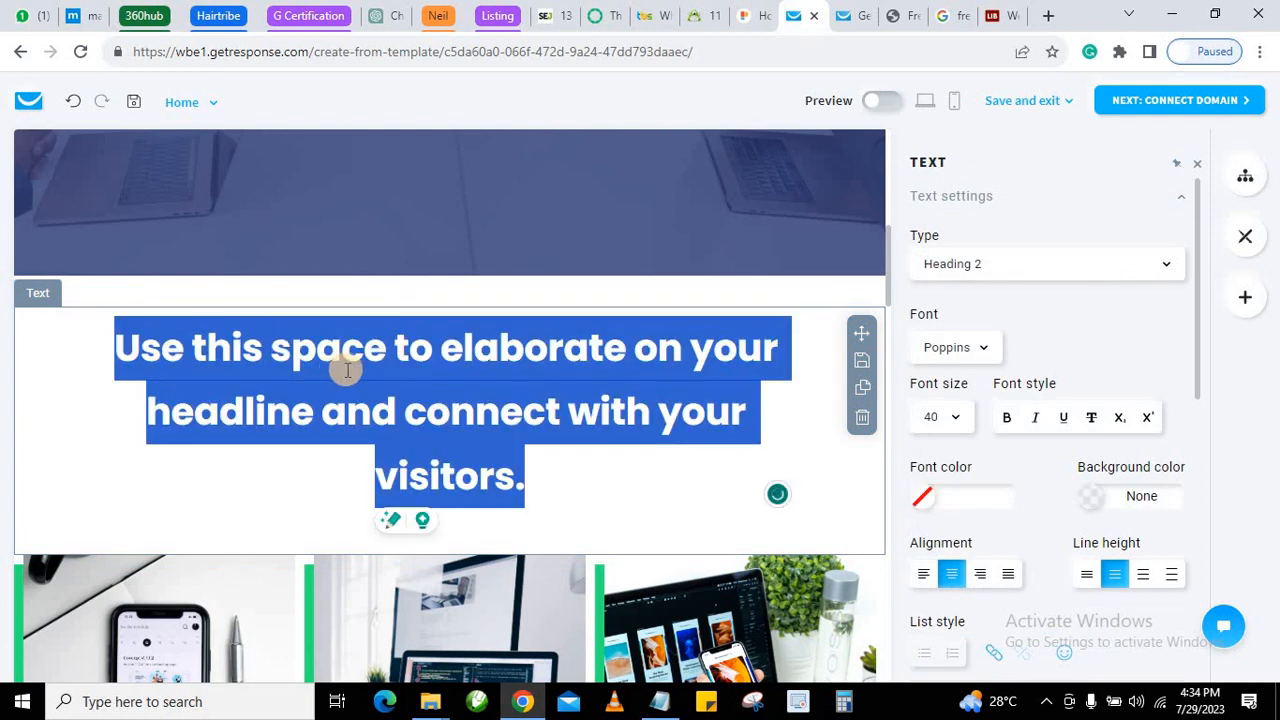
{"action": "type", "text": "Get "}
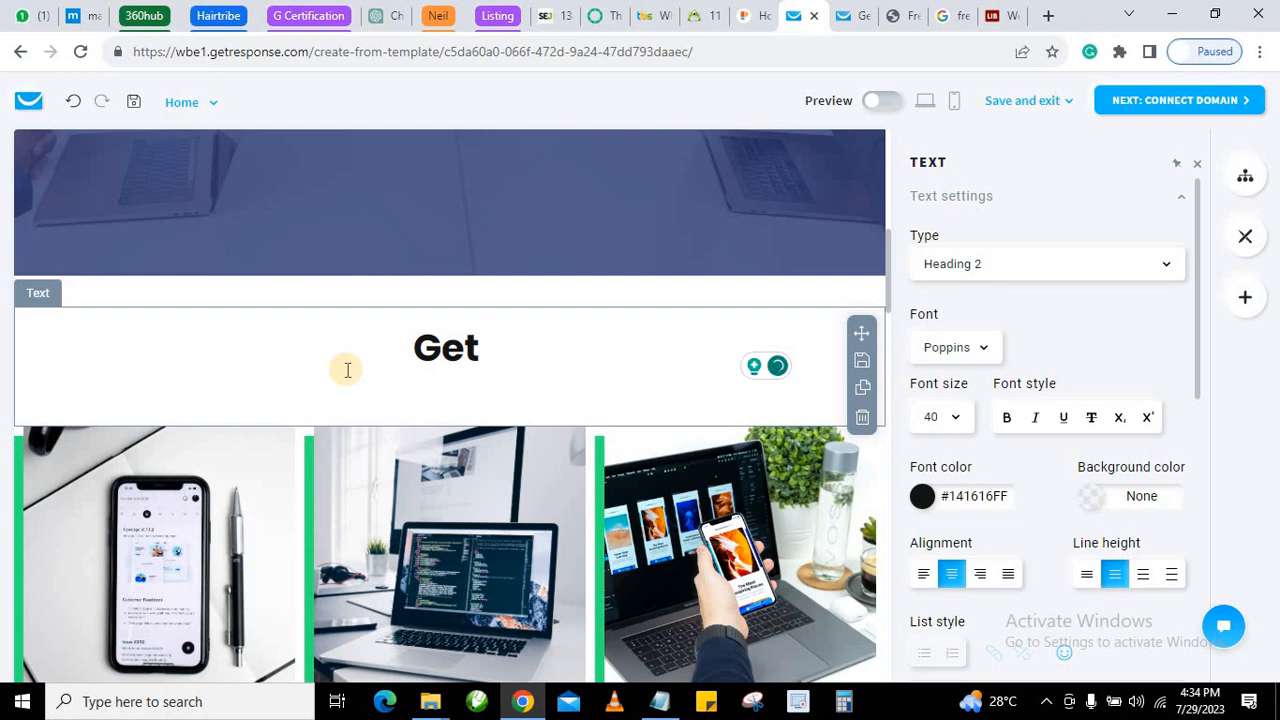
{"action": "type", "text": "50%"}
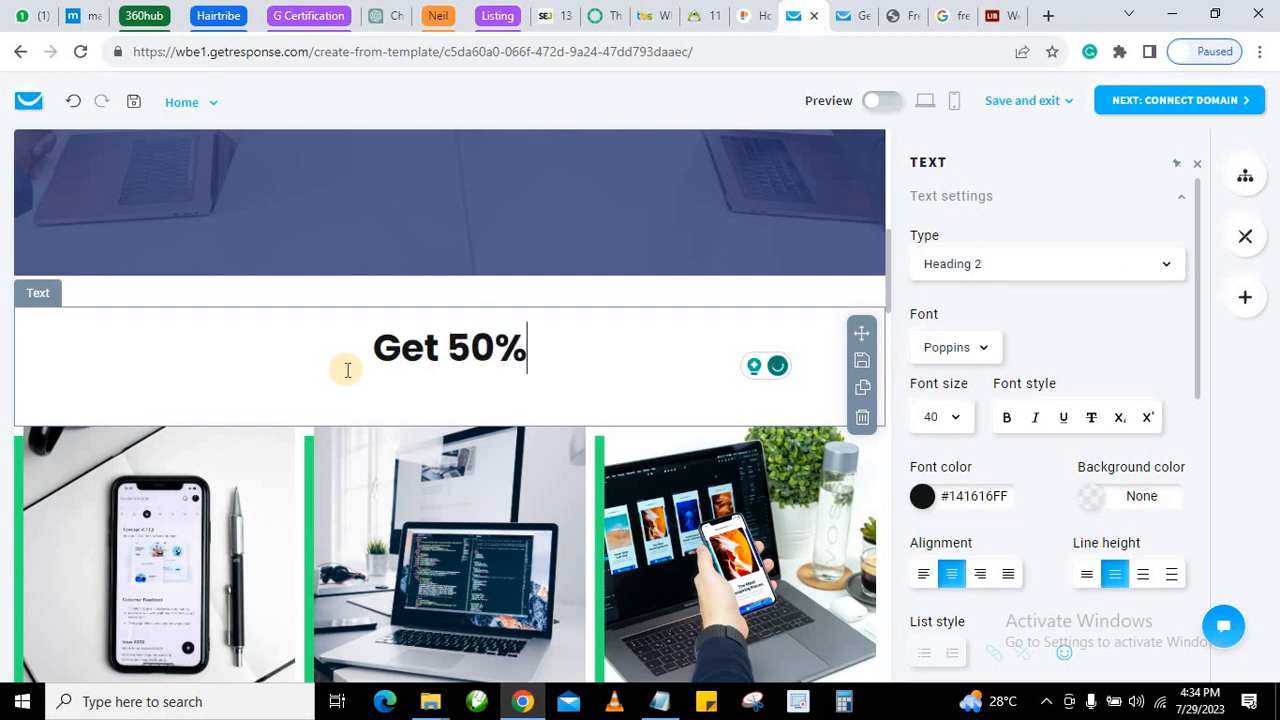
{"action": "type", "text": " Off on"}
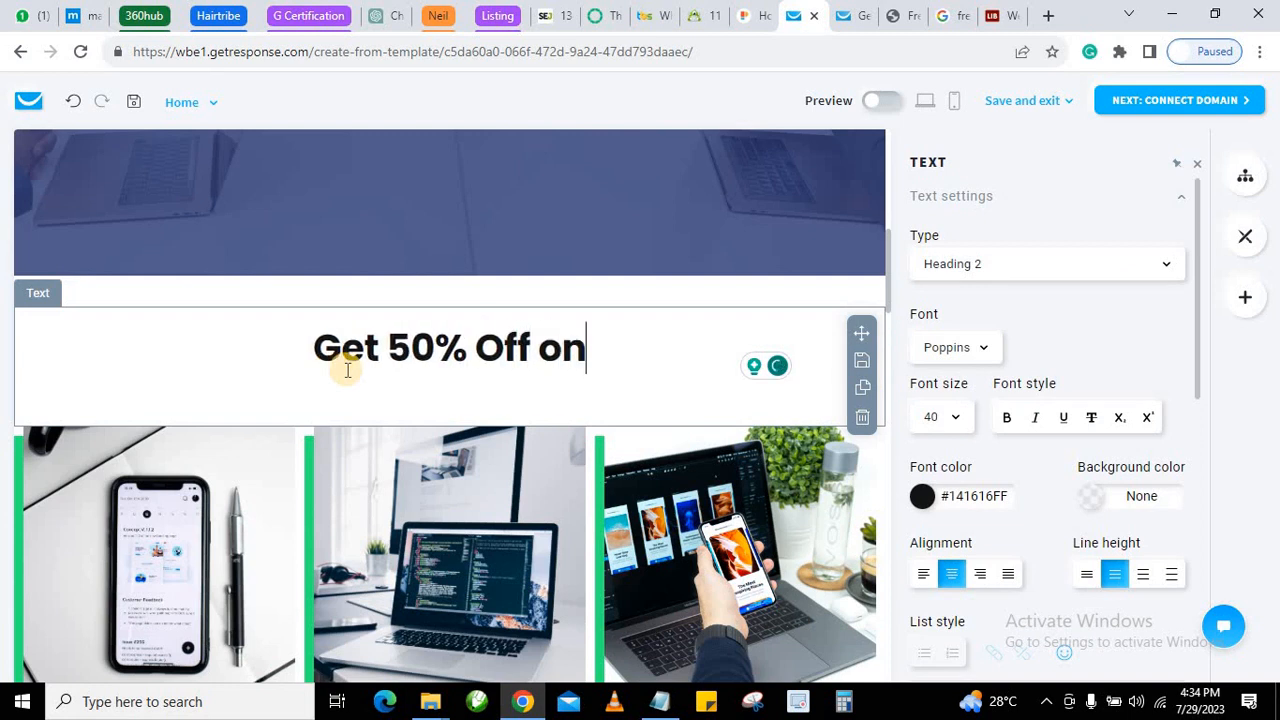
{"action": "type", "text": " All "}
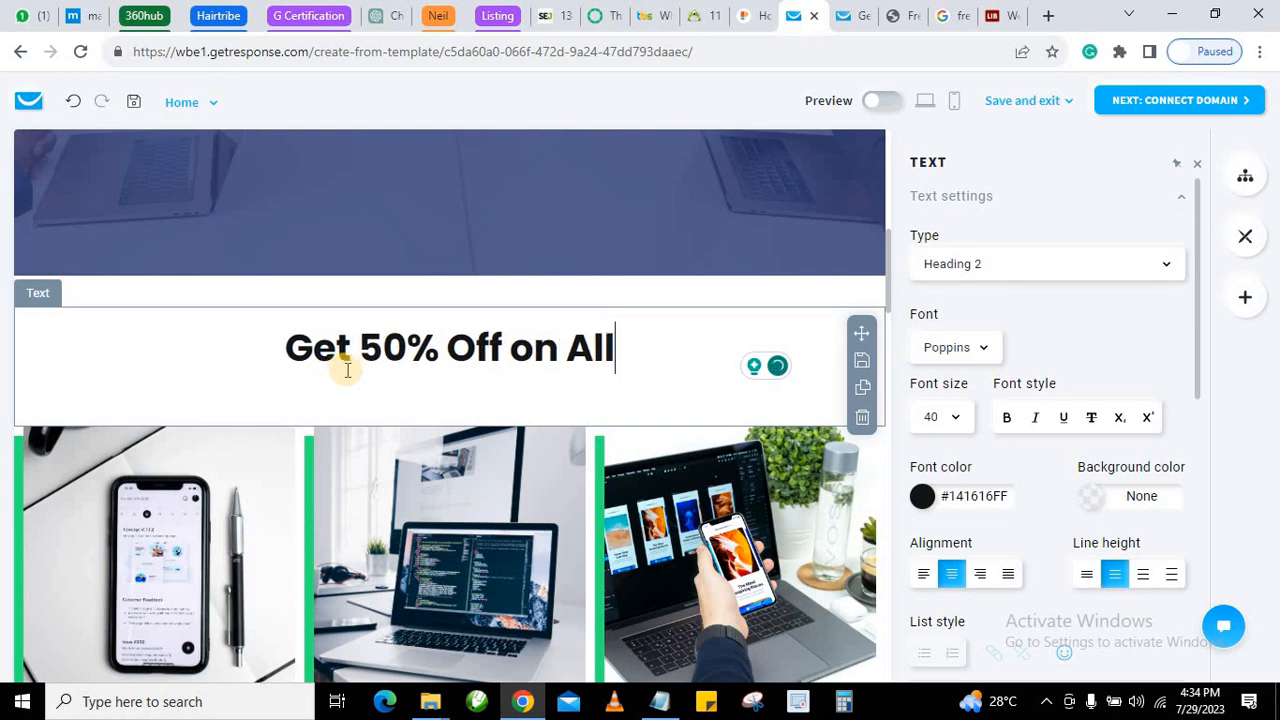
{"action": "type", "text": "P"}
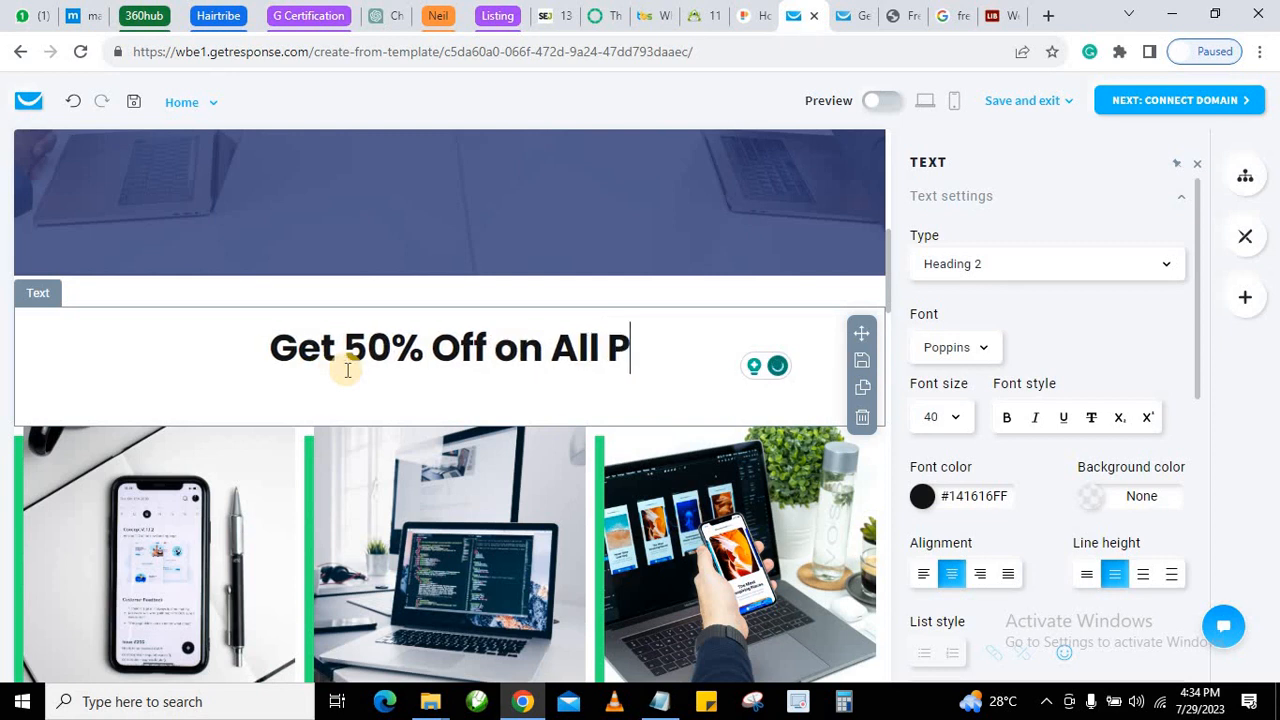
{"action": "type", "text": "urchases "}
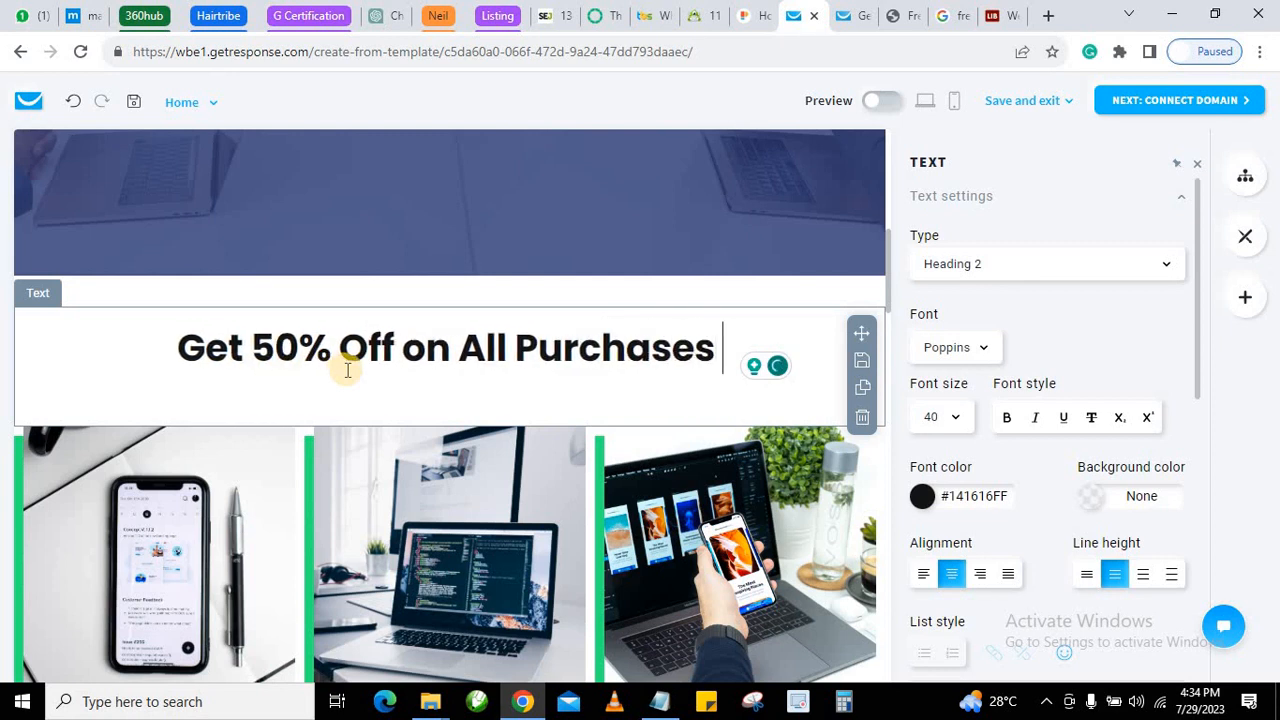
{"action": "type", "text": "This S"}
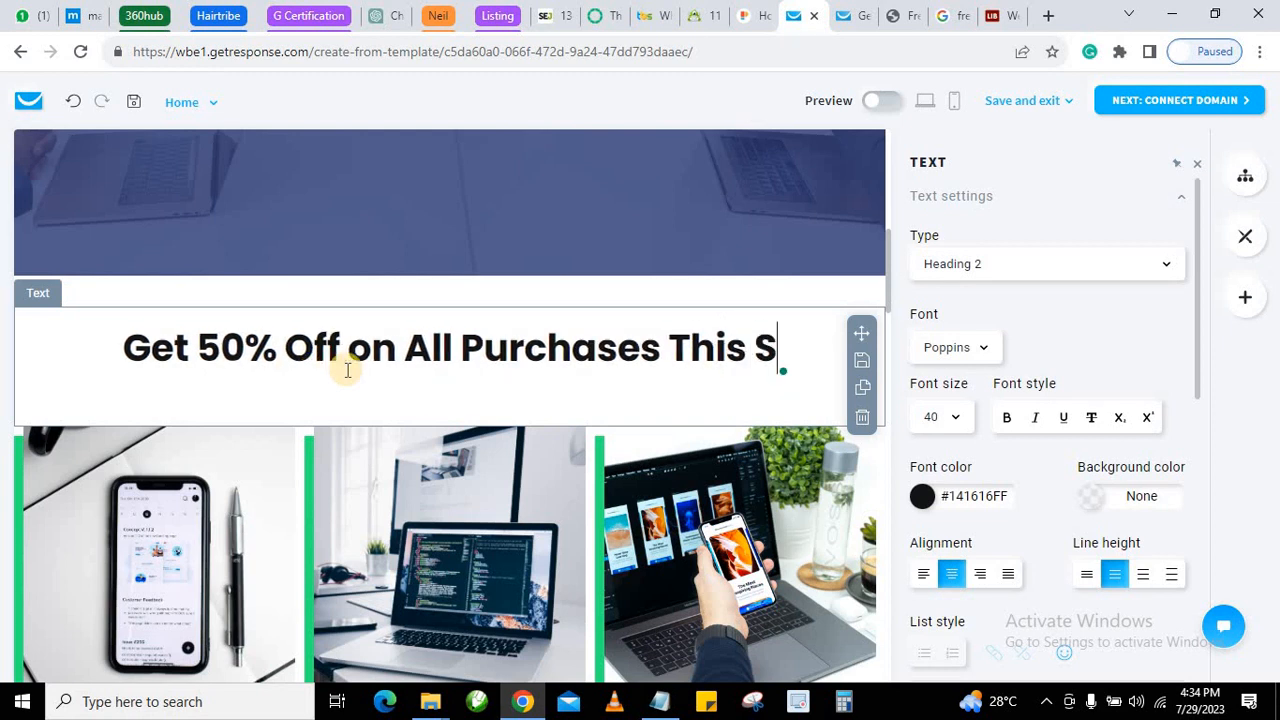
{"action": "type", "text": "ummer"}
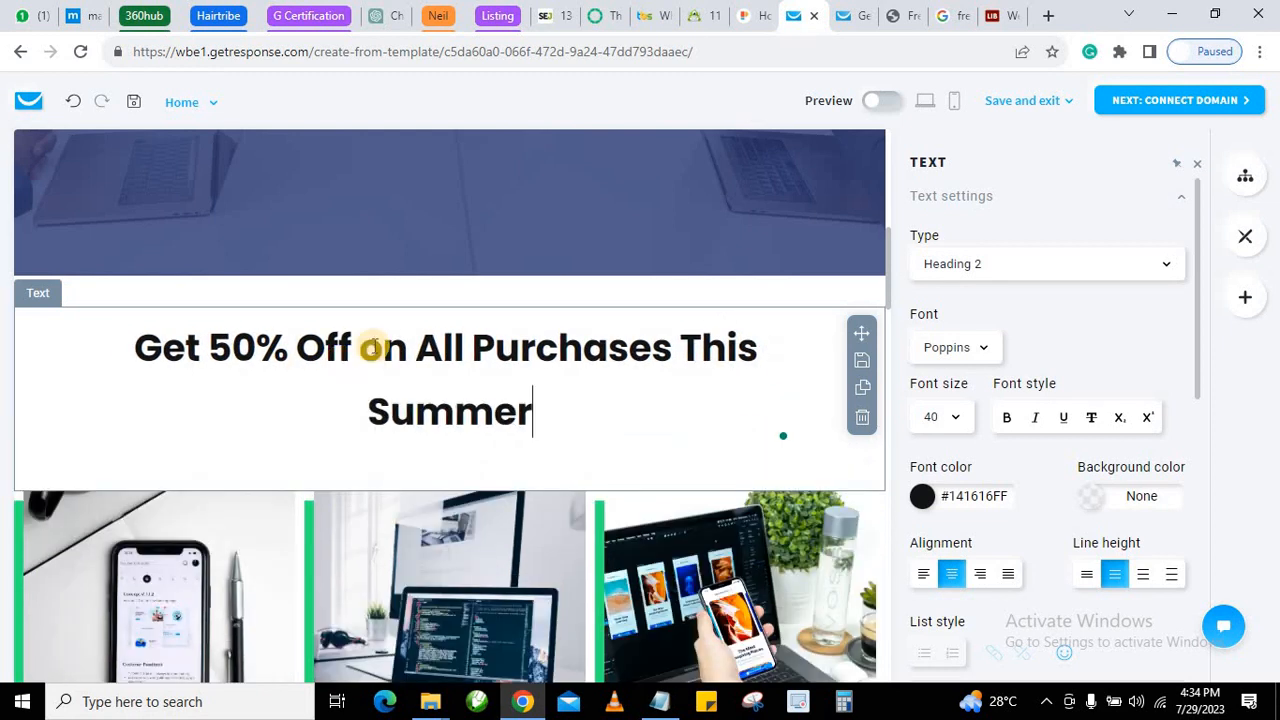
Add a section above the "Get 50% Off" heading and browse the ready-made section layouts, closing the gallery without choosing one.
{"action": "scroll", "coordinate": [421, 407], "scroll_direction": "down", "scroll_amount": 1}
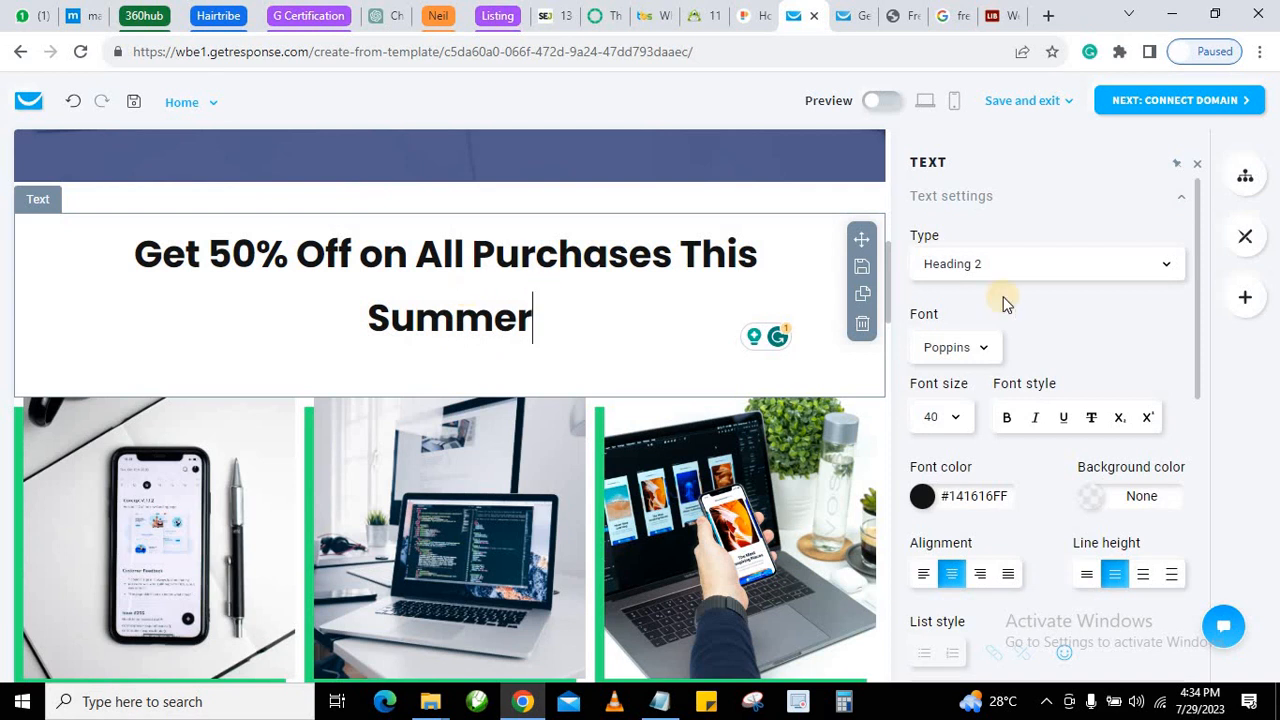
{"action": "left_click", "coordinate": [1246, 302]}
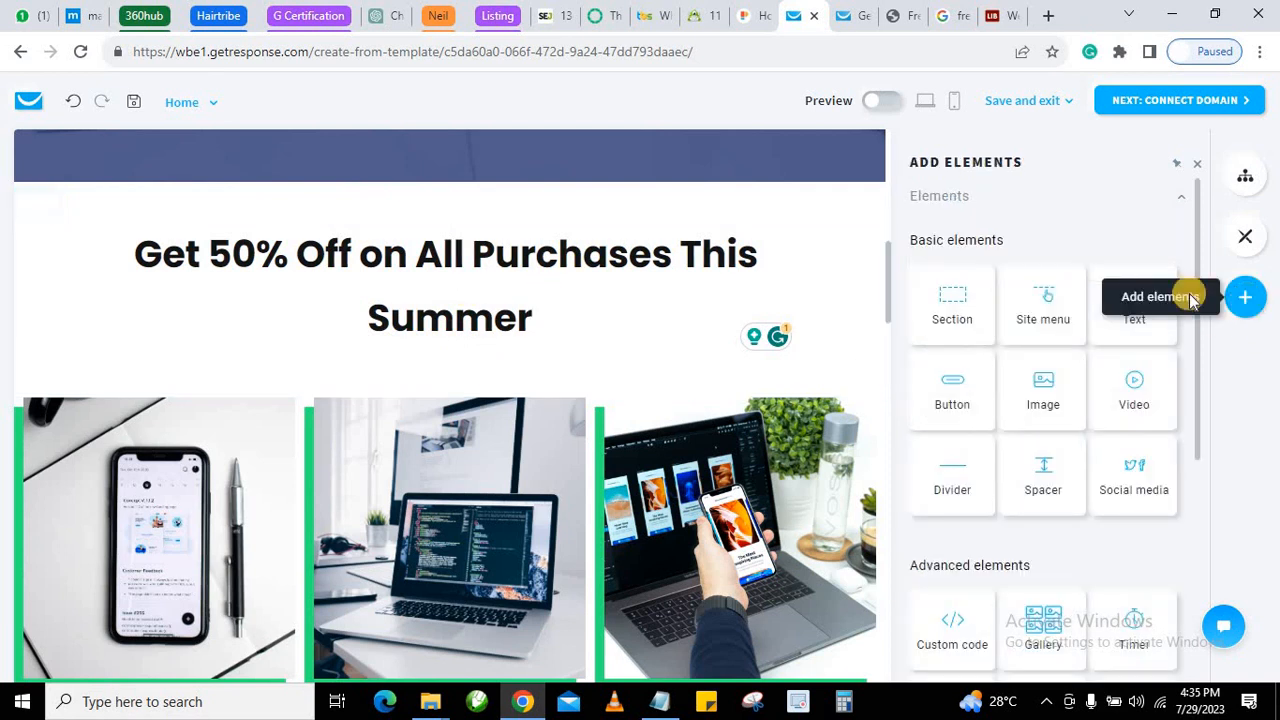
{"action": "mouse_move", "coordinate": [958, 315]}
{"action": "left_mouse_down"}
{"action": "mouse_move", "coordinate": [429, 351]}
{"action": "mouse_move", "coordinate": [387, 320]}
{"action": "mouse_move", "coordinate": [400, 197]}
{"action": "mouse_move", "coordinate": [354, 423]}
{"action": "mouse_move", "coordinate": [317, 426]}
{"action": "mouse_move", "coordinate": [250, 570]}
{"action": "mouse_move", "coordinate": [326, 423]}
{"action": "mouse_move", "coordinate": [423, 412]}
{"action": "left_mouse_up"}
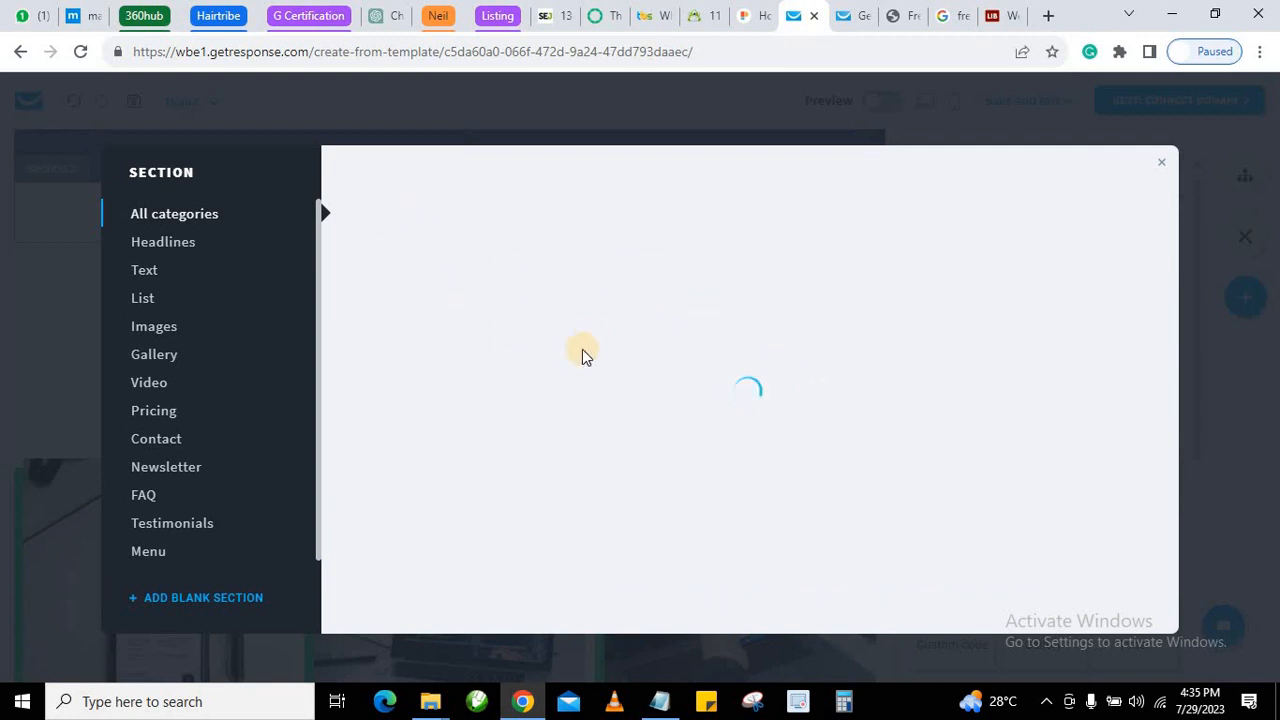
{"action": "scroll", "coordinate": [595, 380], "scroll_direction": "down", "scroll_amount": 6}
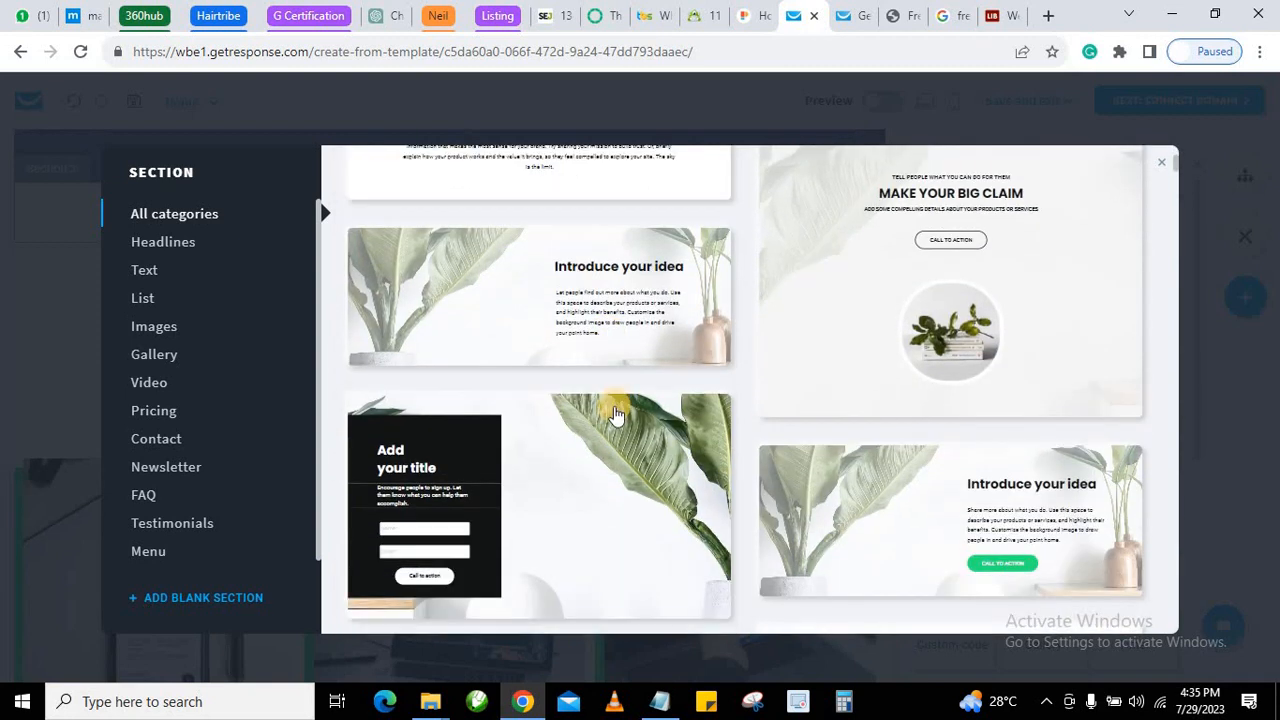
{"action": "scroll", "coordinate": [610, 422], "scroll_direction": "down", "scroll_amount": 4}
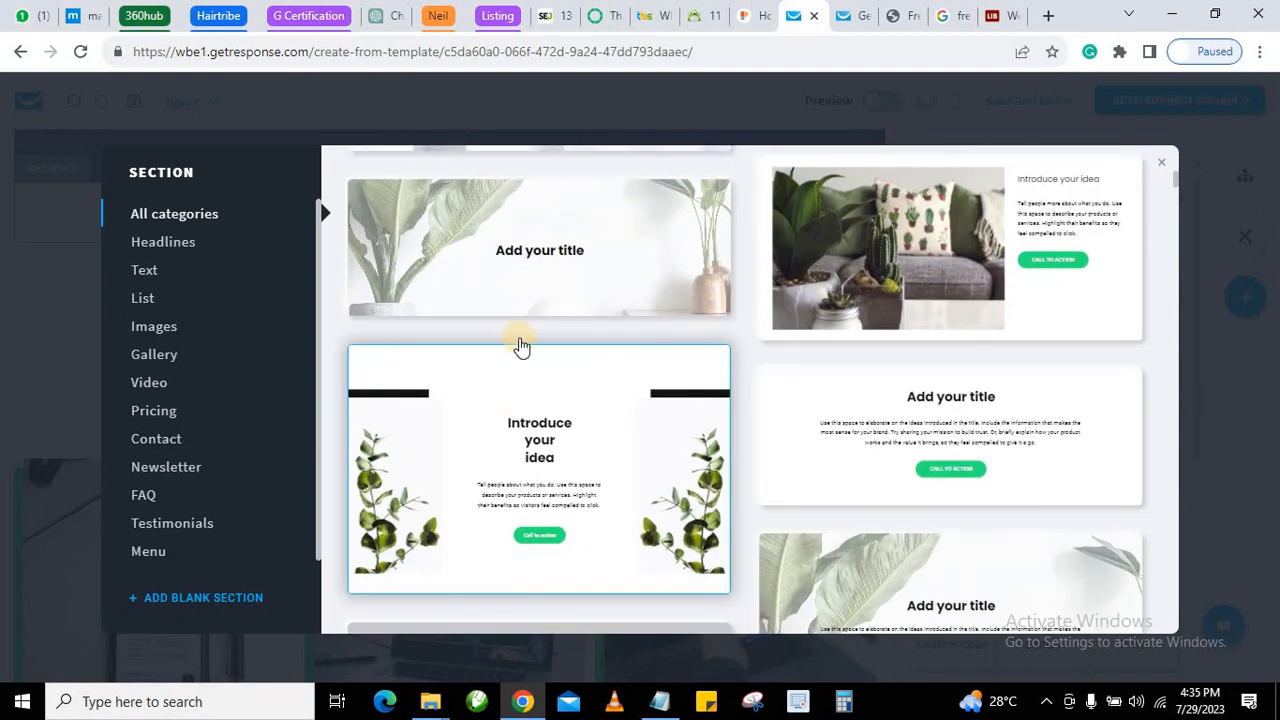
{"action": "scroll", "coordinate": [688, 372], "scroll_direction": "down", "scroll_amount": 4}
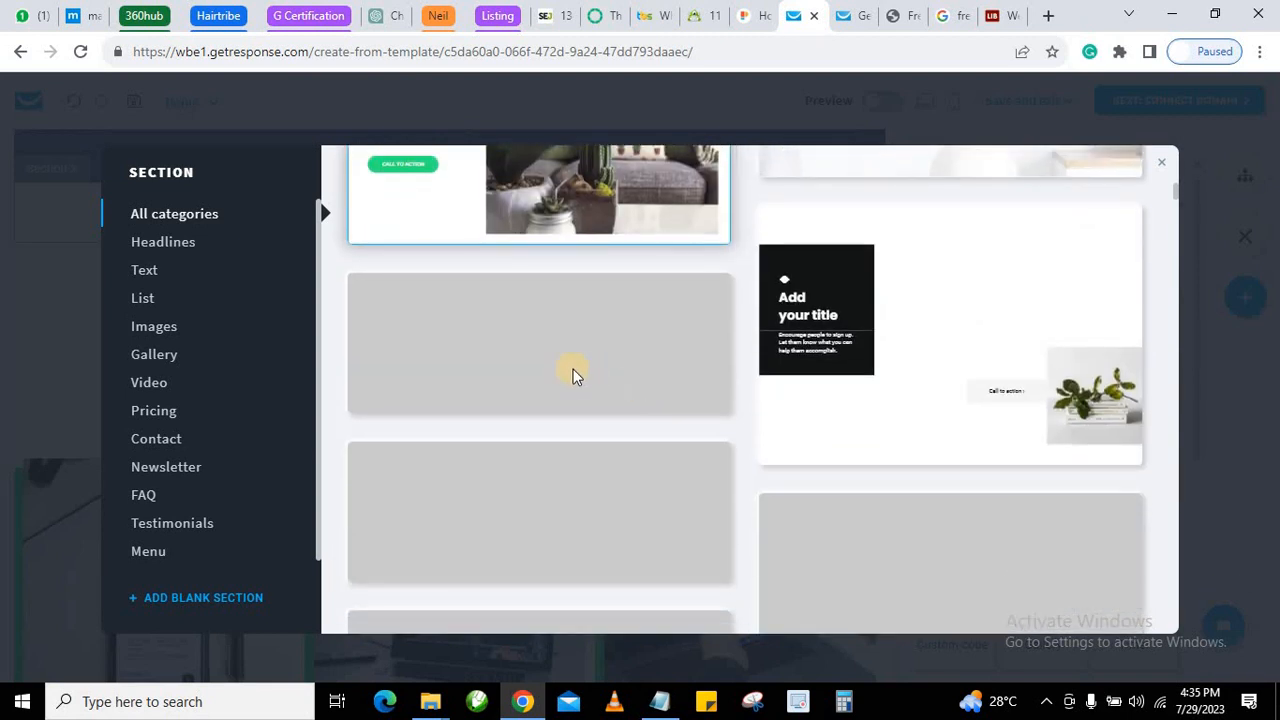
{"action": "scroll", "coordinate": [614, 428], "scroll_direction": "down", "scroll_amount": 2}
{"action": "scroll", "coordinate": [980, 320], "scroll_direction": "up", "scroll_amount": 1}
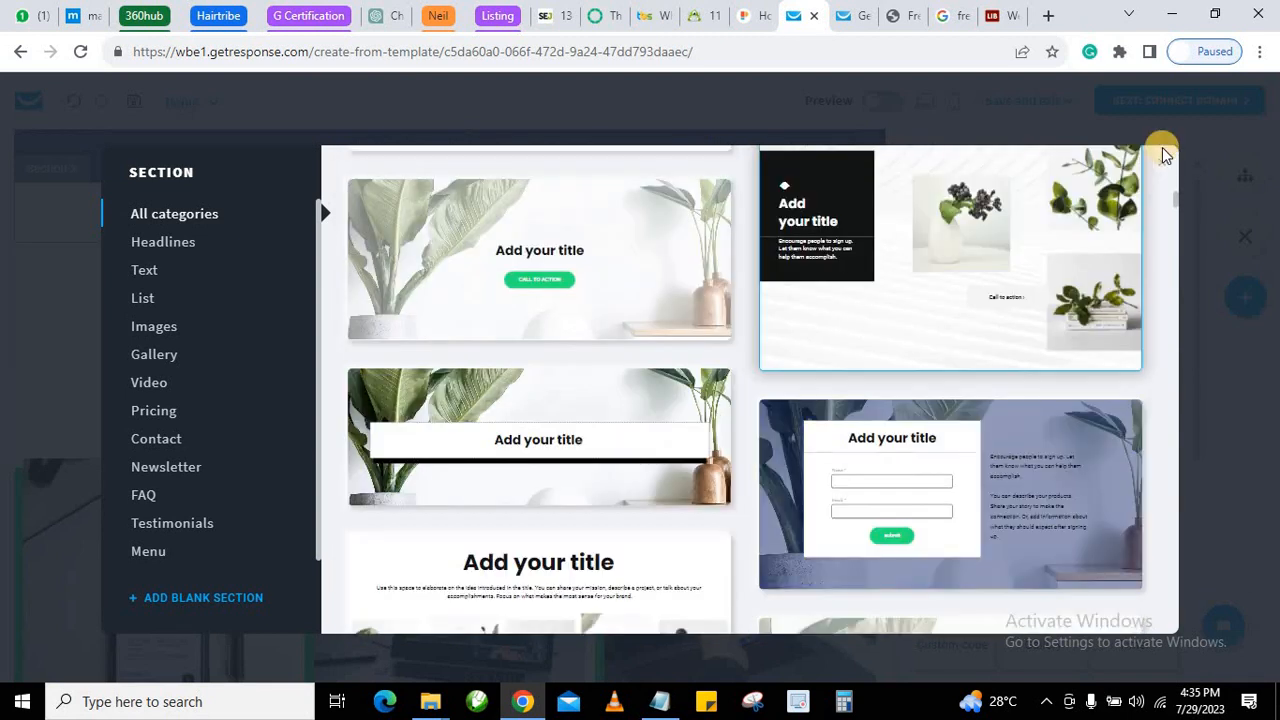
{"action": "left_click", "coordinate": [1162, 162]}
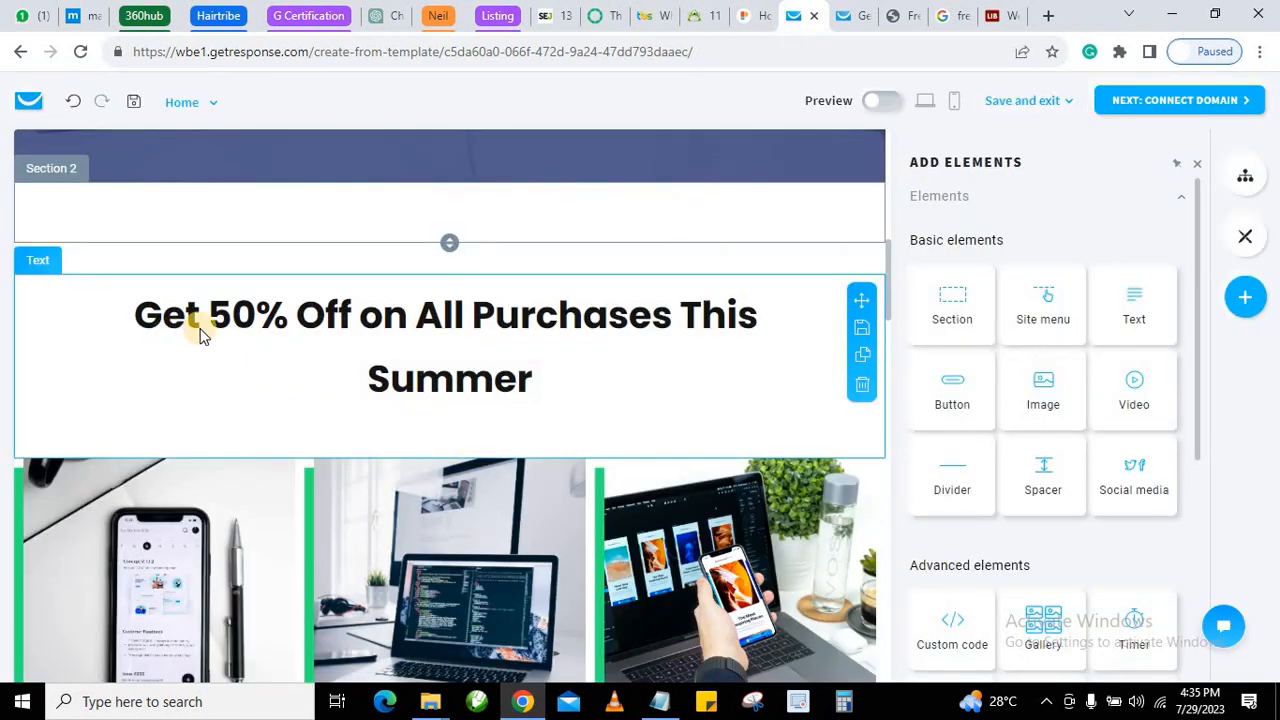
Review the three-column image section and inspect the phone image's source and replacement options.
{"action": "scroll", "coordinate": [374, 323], "scroll_direction": "down", "scroll_amount": 1}
{"action": "scroll", "coordinate": [368, 332], "scroll_direction": "up", "scroll_amount": 1}
{"action": "scroll", "coordinate": [366, 343], "scroll_direction": "down", "scroll_amount": 3}
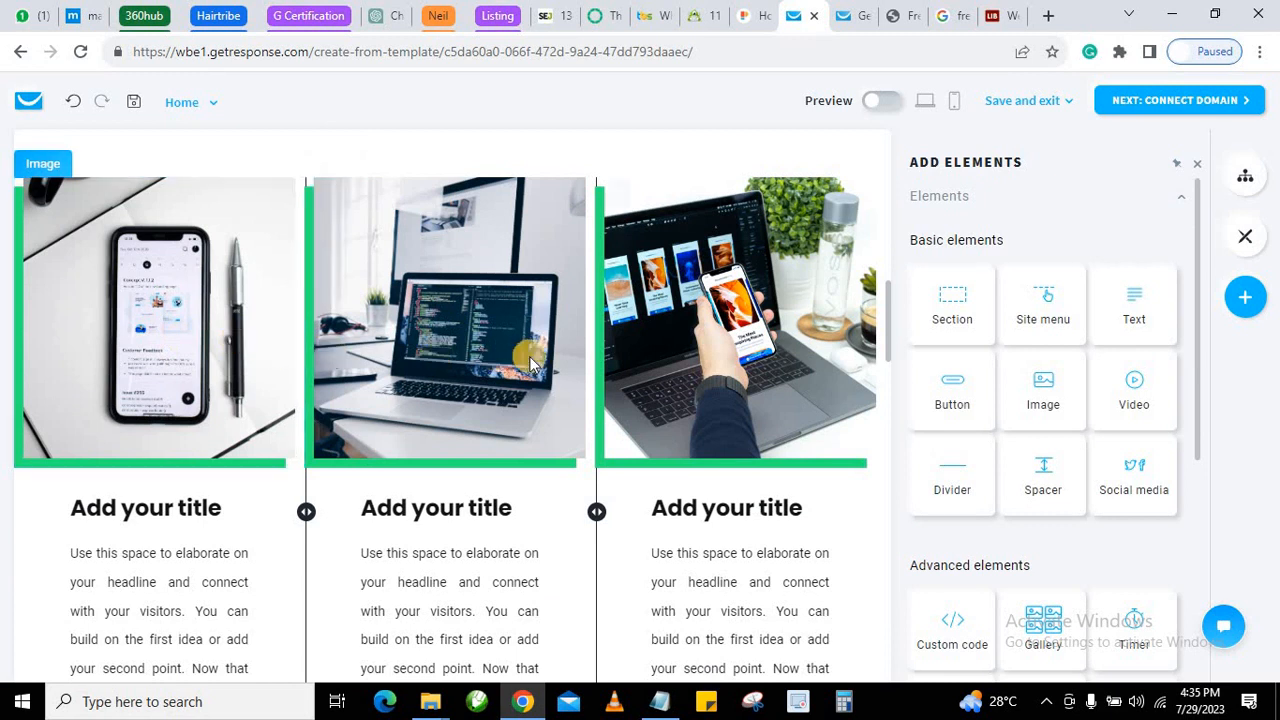
{"action": "scroll", "coordinate": [125, 300], "scroll_direction": "down", "scroll_amount": 1}
{"action": "scroll", "coordinate": [120, 310], "scroll_direction": "up", "scroll_amount": 1}
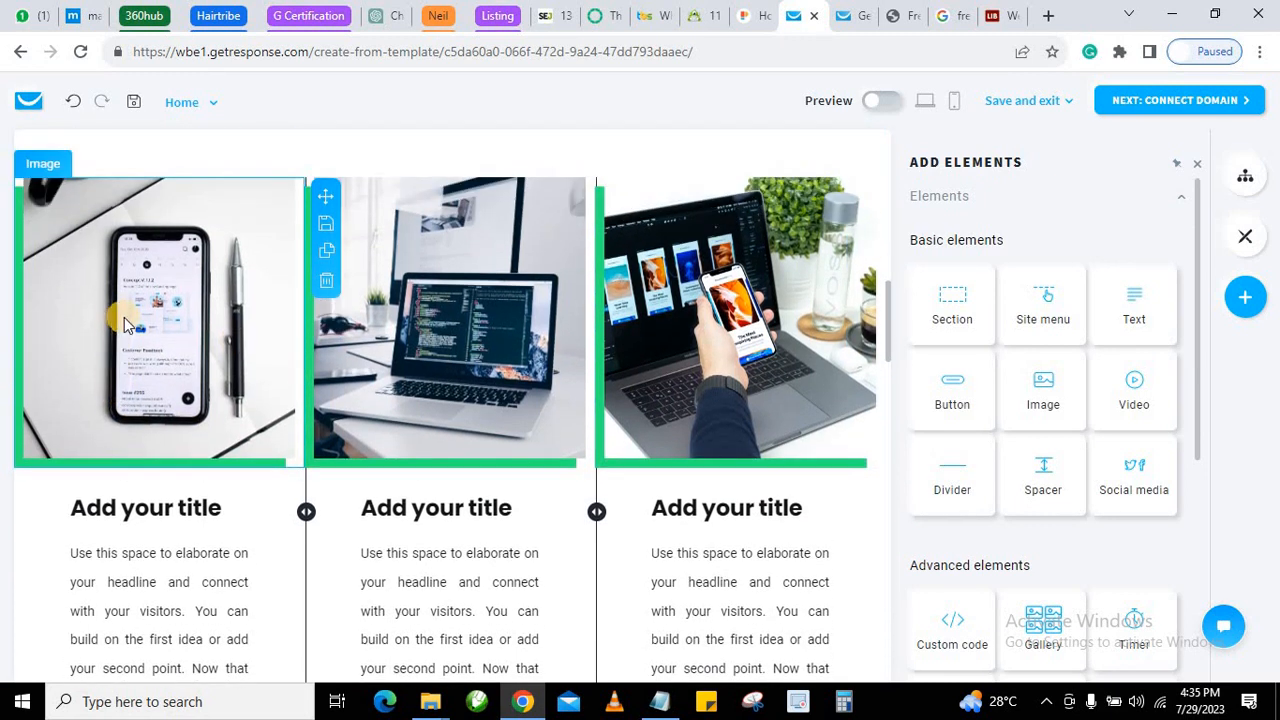
{"action": "scroll", "coordinate": [160, 330], "scroll_direction": "down", "scroll_amount": 1}
{"action": "scroll", "coordinate": [165, 337], "scroll_direction": "up", "scroll_amount": 1}
{"action": "scroll", "coordinate": [168, 335], "scroll_direction": "down", "scroll_amount": 1}
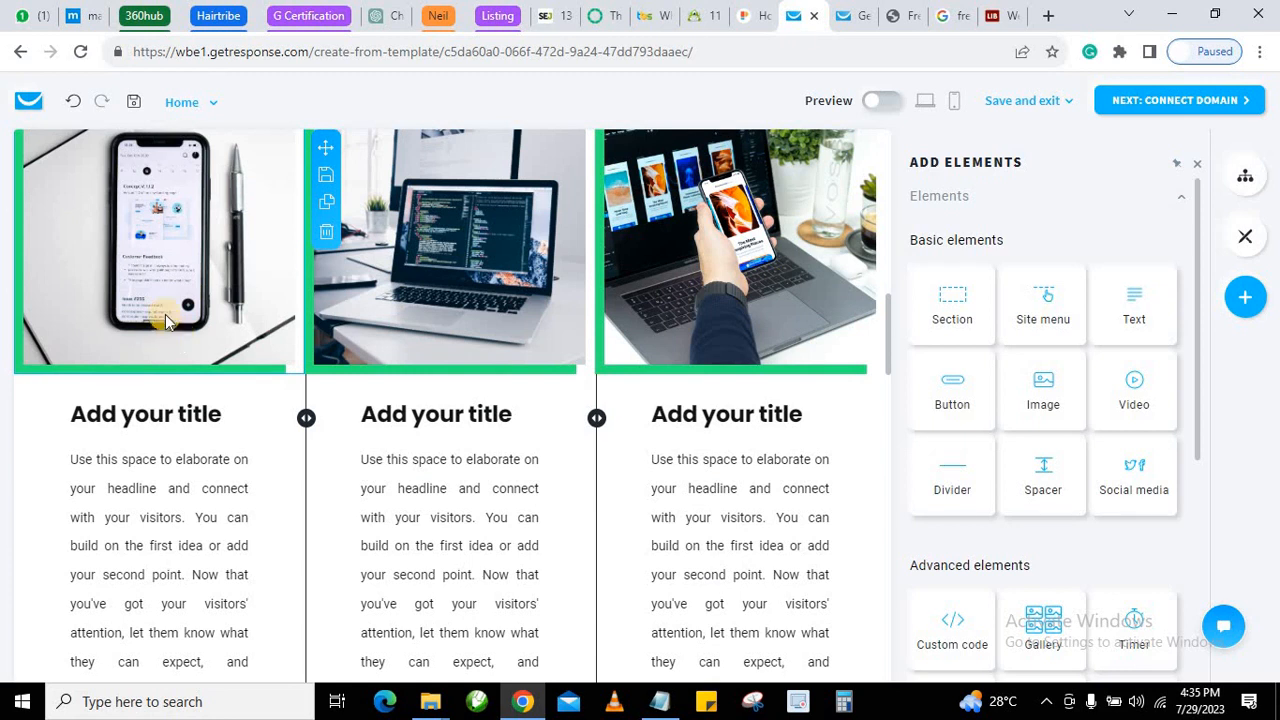
{"action": "left_click", "coordinate": [118, 238]}
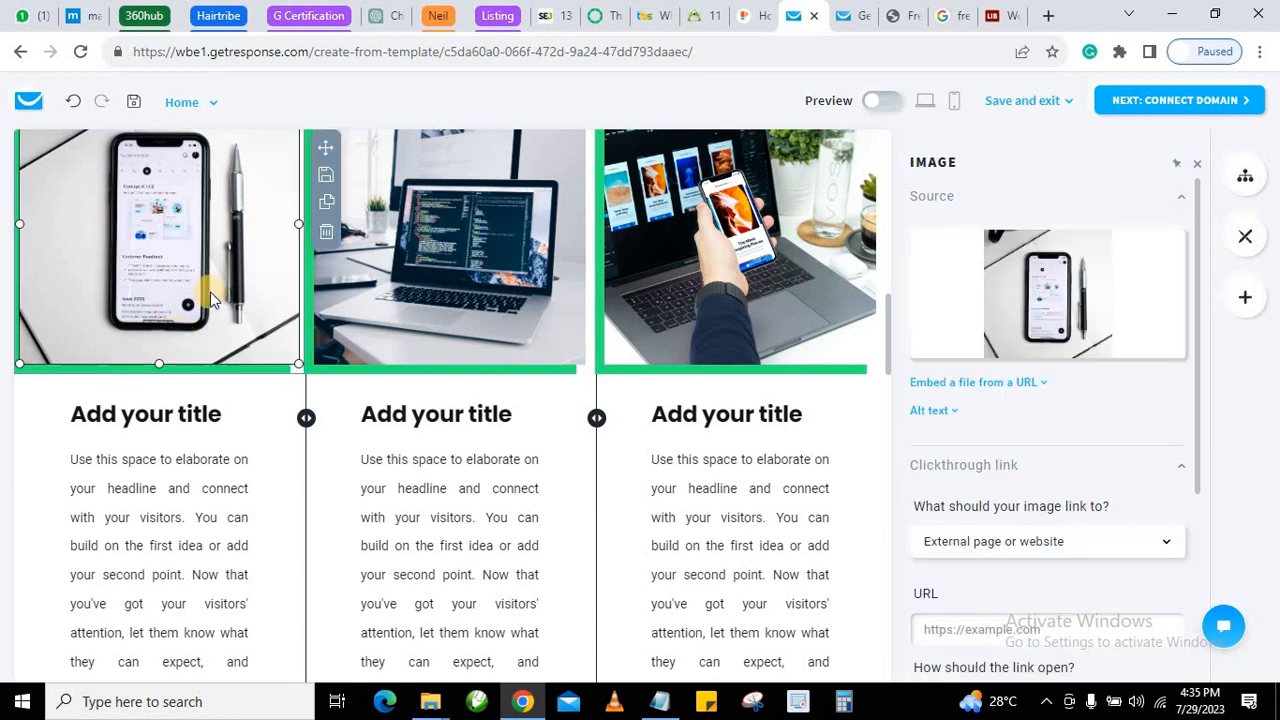
{"action": "mouse_move", "coordinate": [1037, 297]}
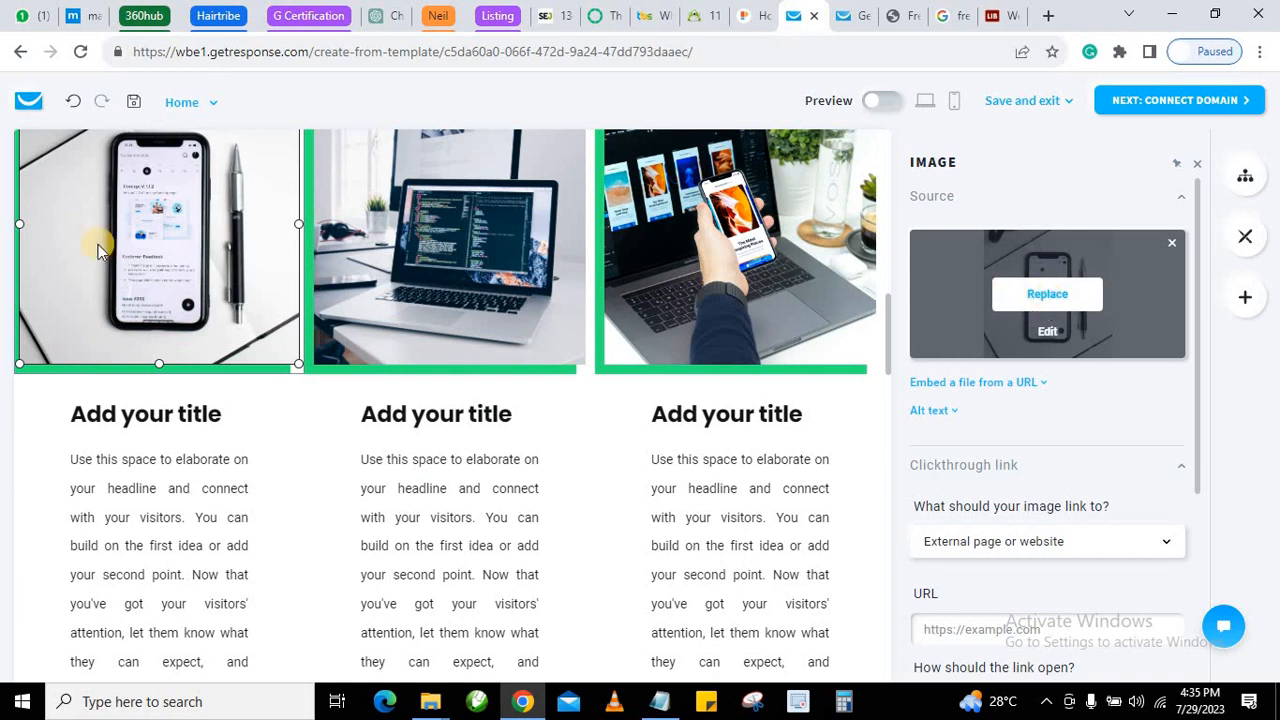
Replace the title under the phone image with "Iphone 15".
{"action": "left_click", "coordinate": [120, 418]}
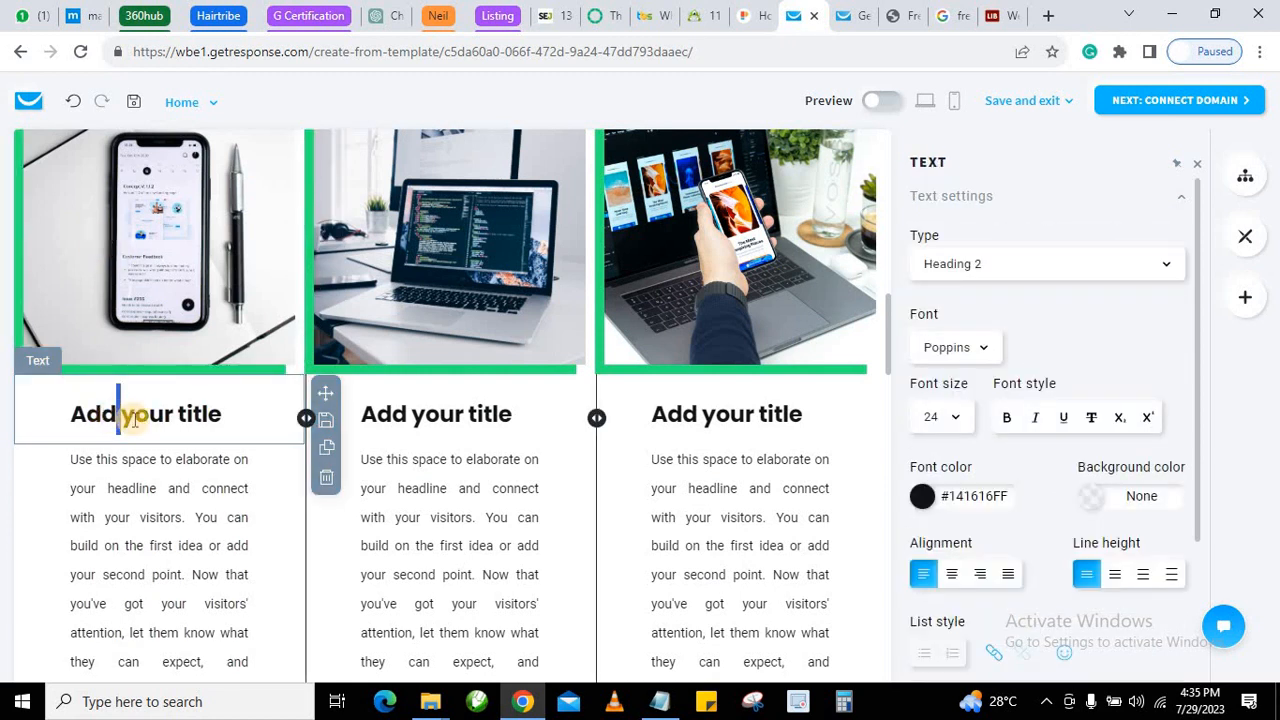
{"action": "triple_click", "coordinate": [136, 418]}
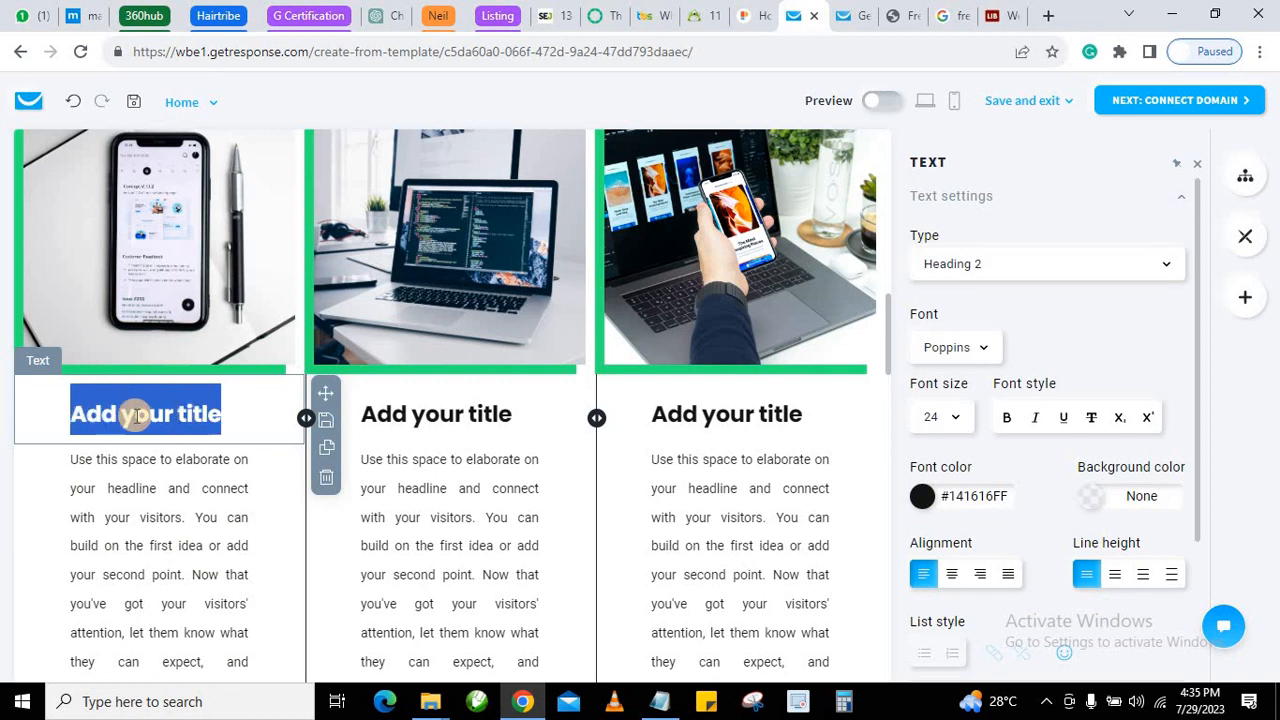
{"action": "key", "text": "BackSpace"}
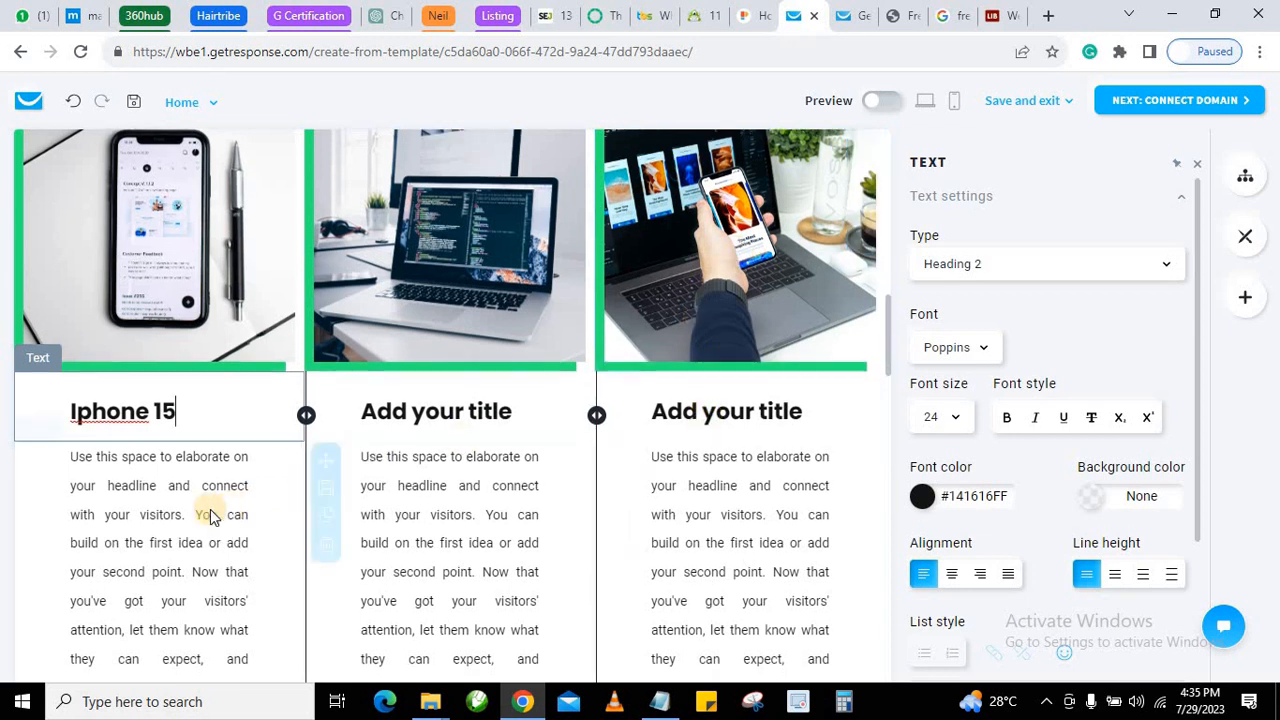
Try bold formatting on the description paragraph under the "Iphone 15" title.
{"action": "scroll", "coordinate": [135, 360], "scroll_direction": "down", "scroll_amount": 2}
{"action": "triple_click", "coordinate": [134, 356]}
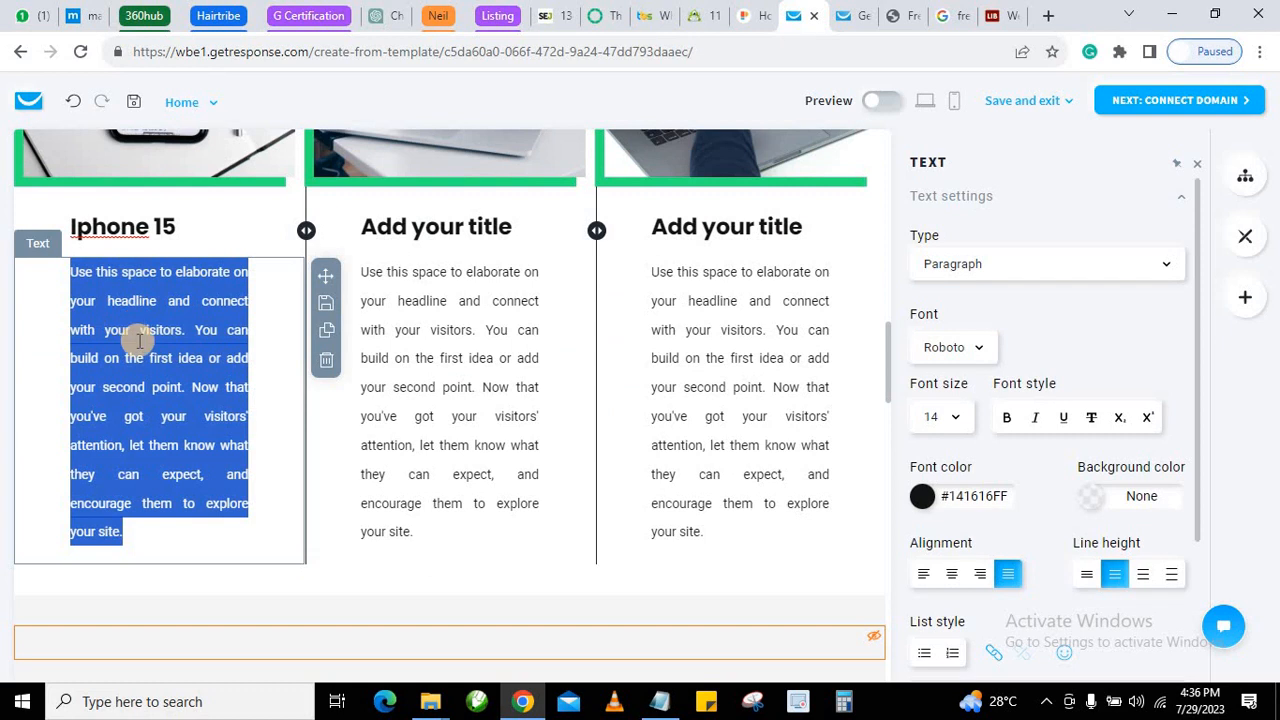
{"action": "left_click", "coordinate": [126, 358]}
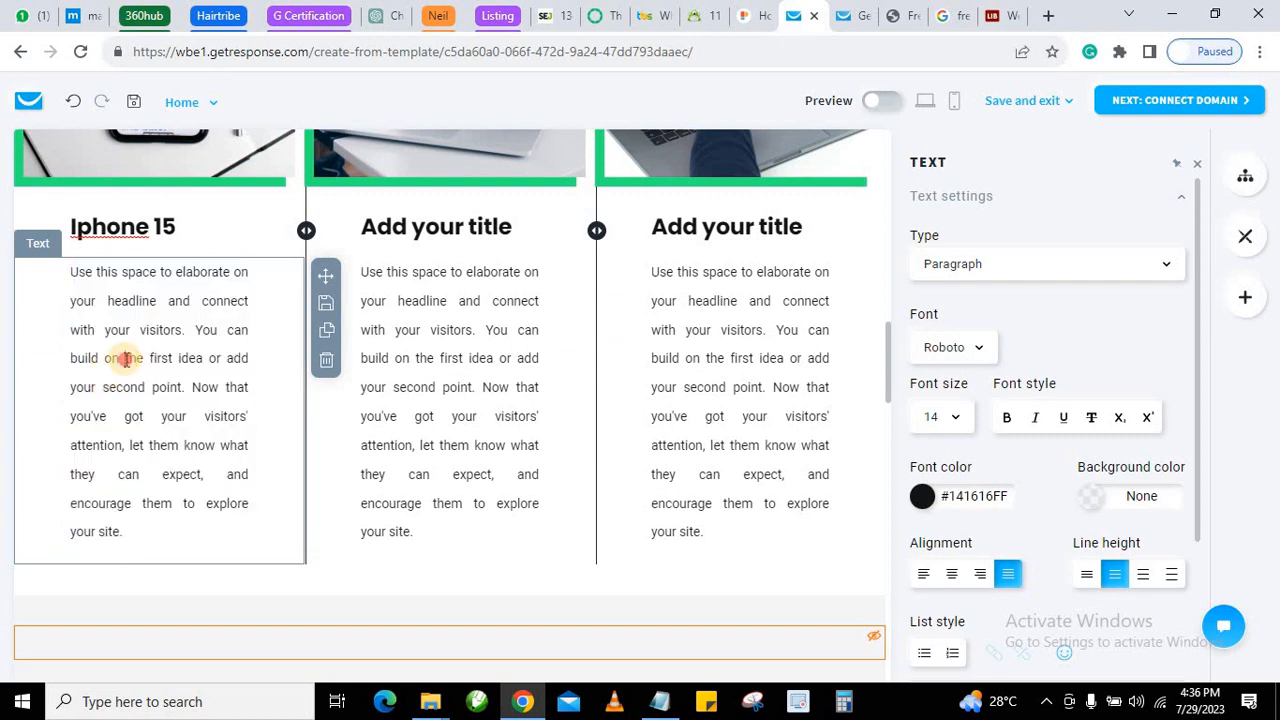
{"action": "triple_click", "coordinate": [126, 358]}
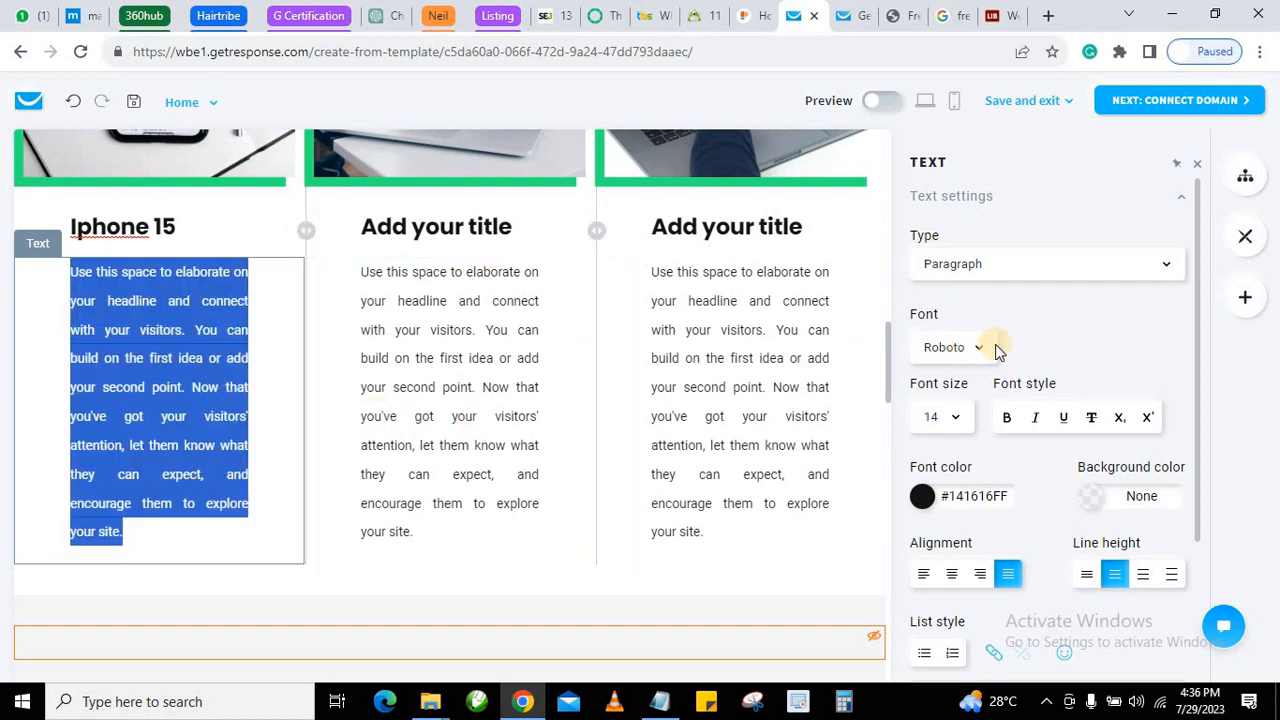
{"action": "left_click", "coordinate": [1008, 419]}
{"action": "left_click", "coordinate": [1007, 418]}
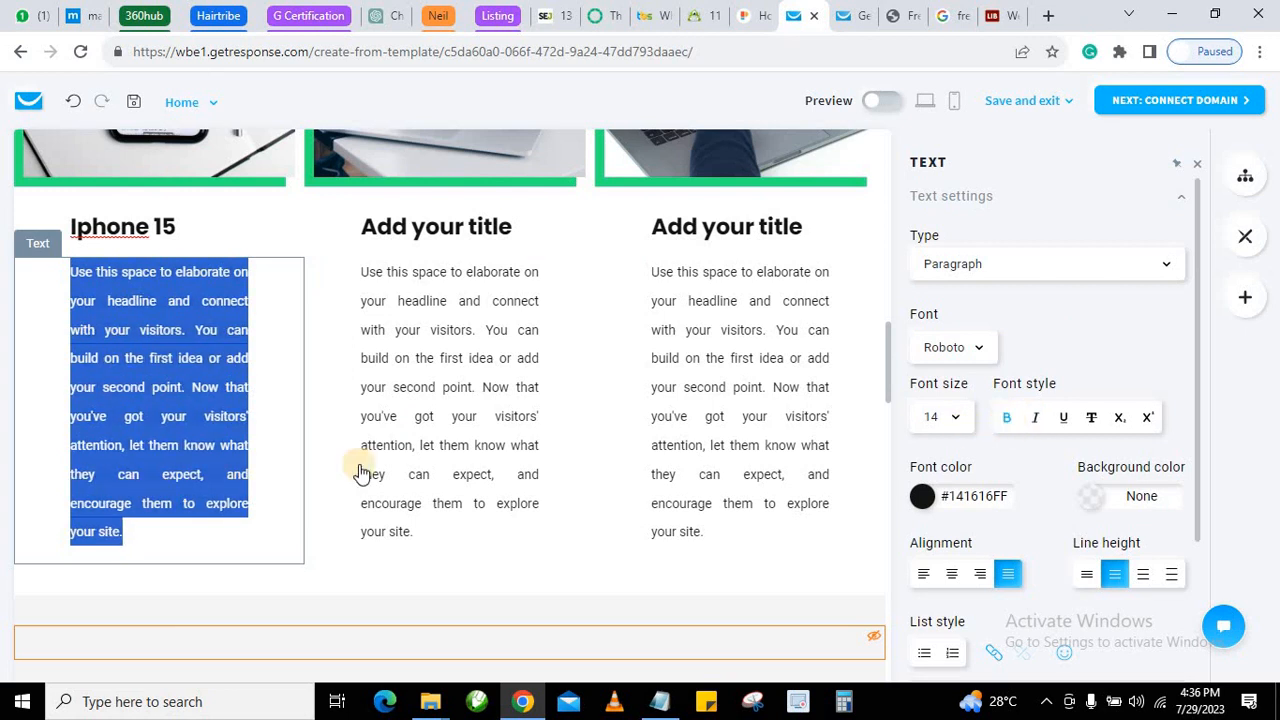
{"action": "left_click", "coordinate": [145, 396]}
Review the remaining template sections from the number counters down to the dark call-to-action section.
{"action": "scroll", "coordinate": [333, 390], "scroll_direction": "down", "scroll_amount": 1}
{"action": "scroll", "coordinate": [333, 390], "scroll_direction": "down", "scroll_amount": 3}
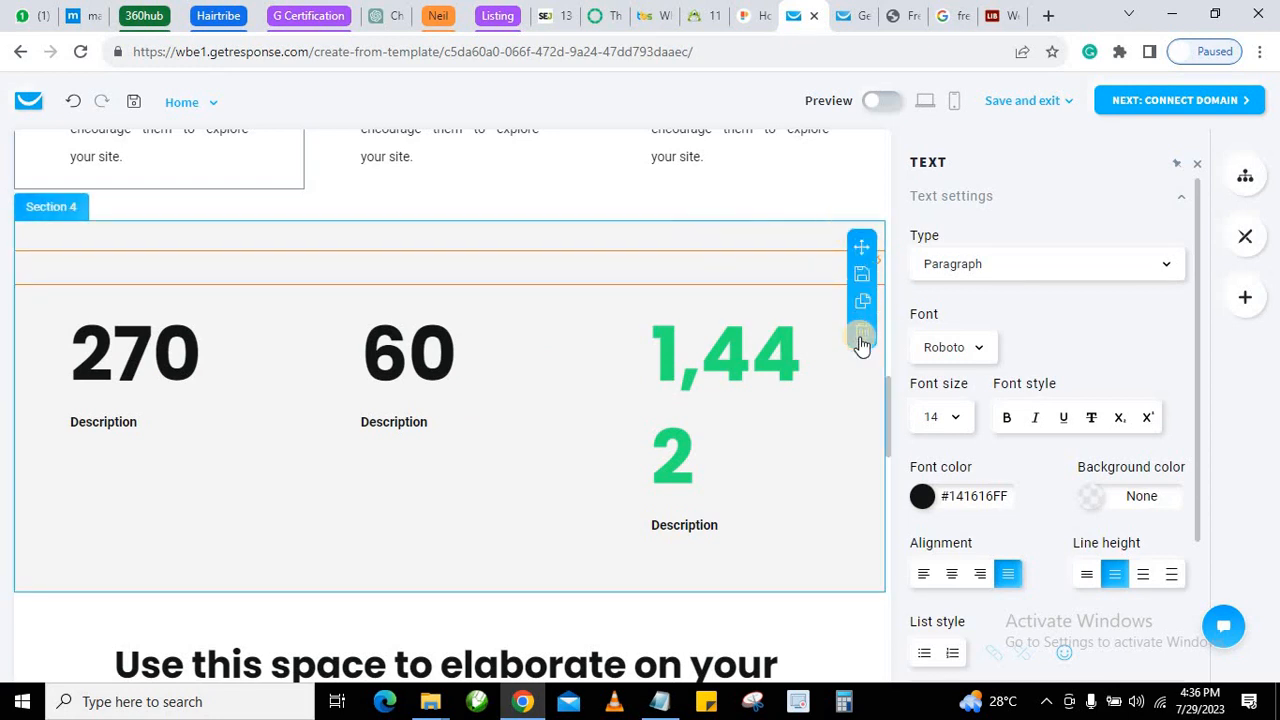
{"action": "scroll", "coordinate": [560, 417], "scroll_direction": "down", "scroll_amount": 5}
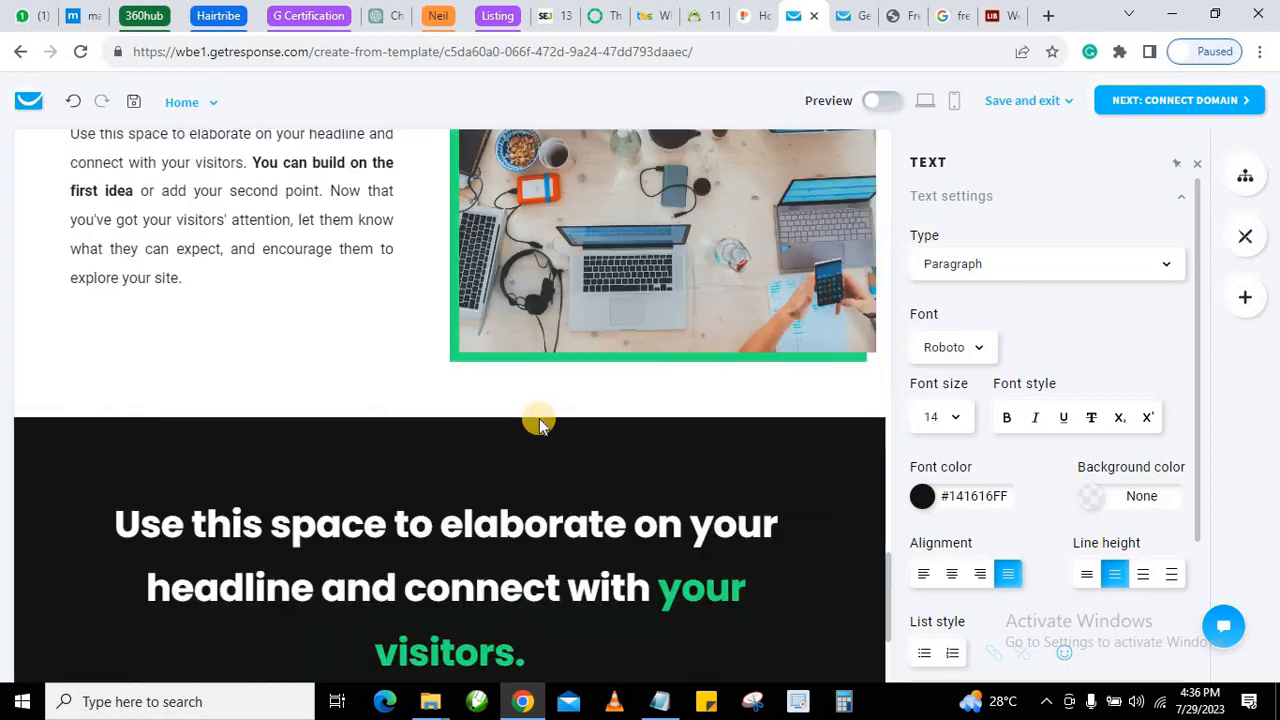
{"action": "scroll", "coordinate": [253, 433], "scroll_direction": "down", "scroll_amount": 2}
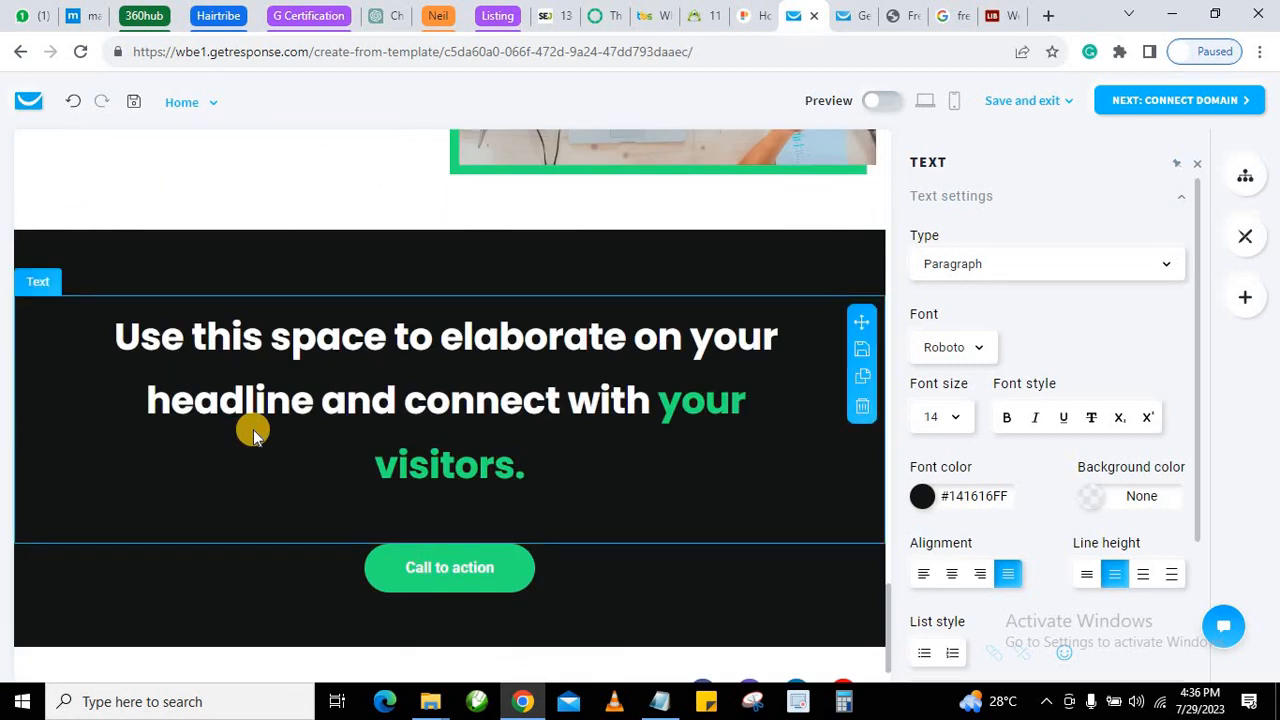
Examine the heading's text settings and the call-to-action button's link options in the dark section, along with the image-and-text section above.
{"action": "scroll", "coordinate": [60, 365], "scroll_direction": "down", "scroll_amount": 1}
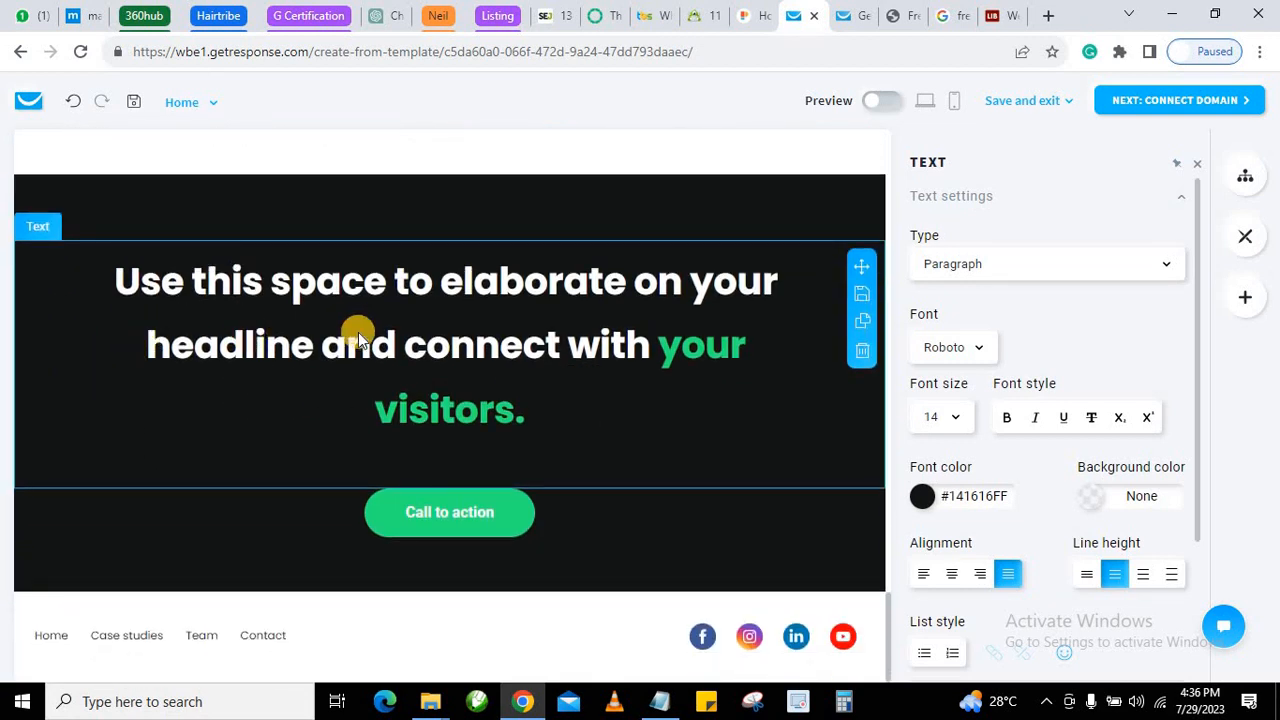
{"action": "left_click", "coordinate": [722, 275]}
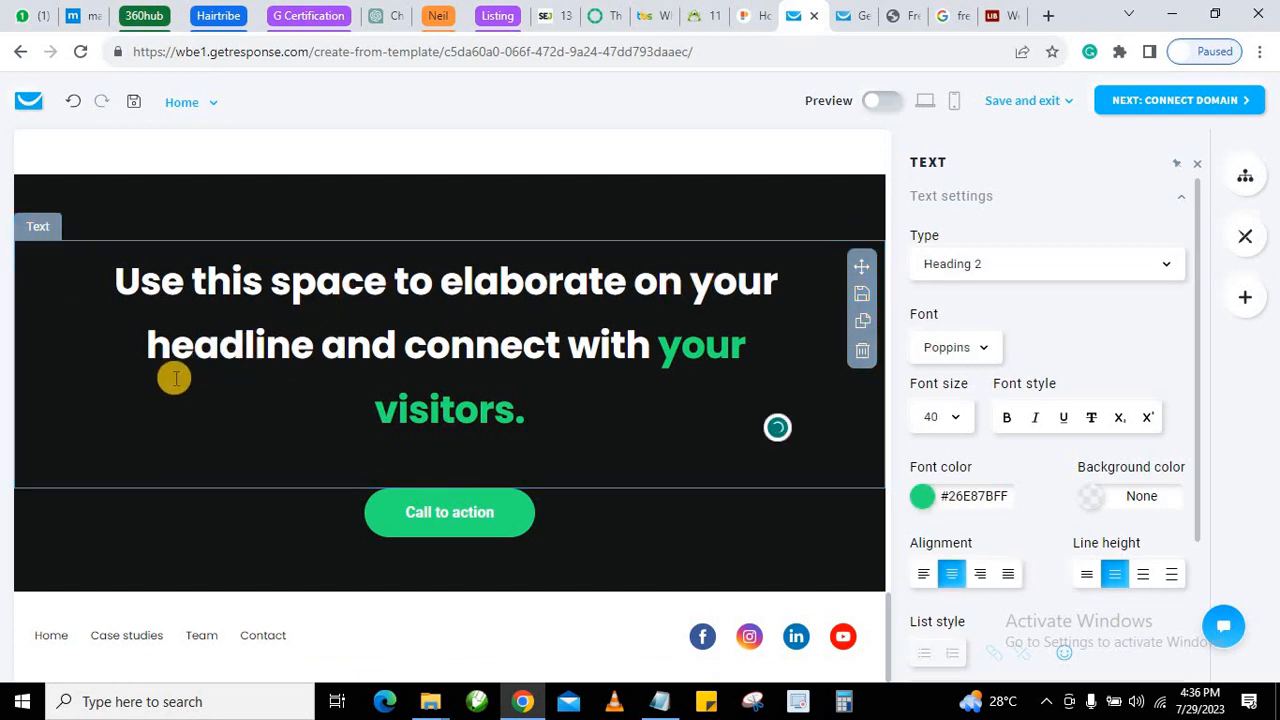
{"action": "left_click", "coordinate": [615, 522]}
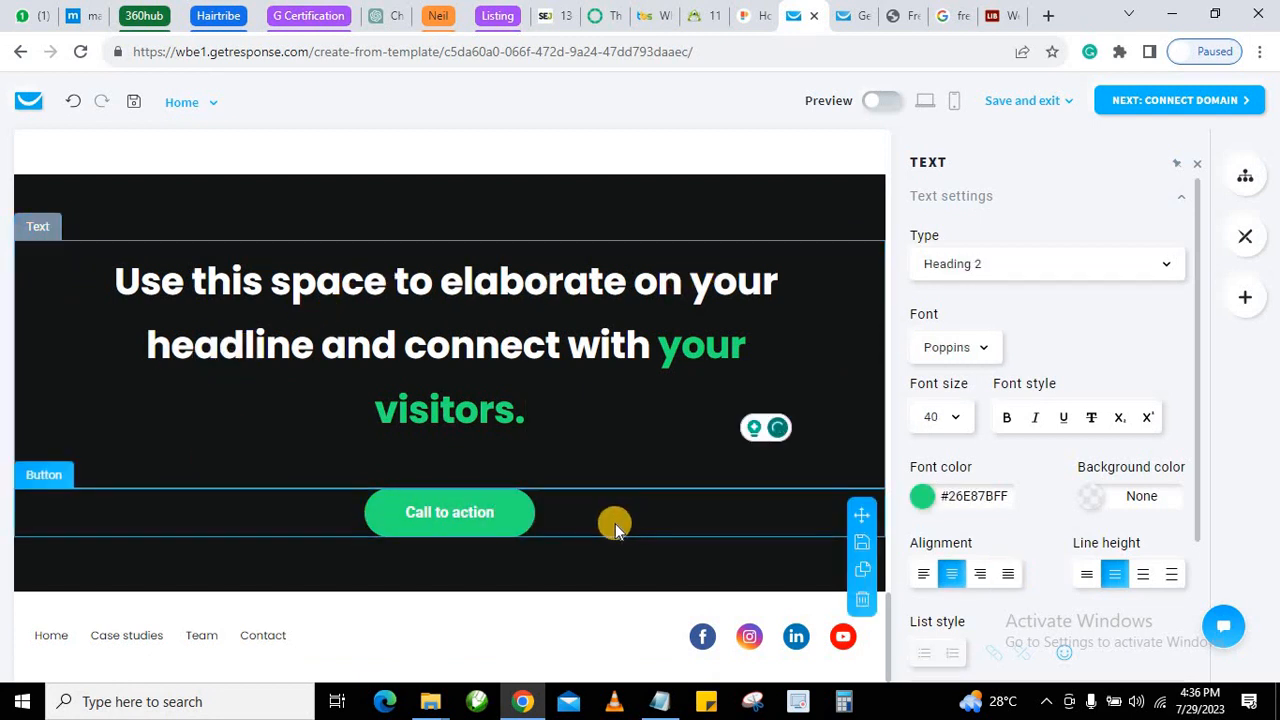
{"action": "scroll", "coordinate": [300, 414], "scroll_direction": "up", "scroll_amount": 3}
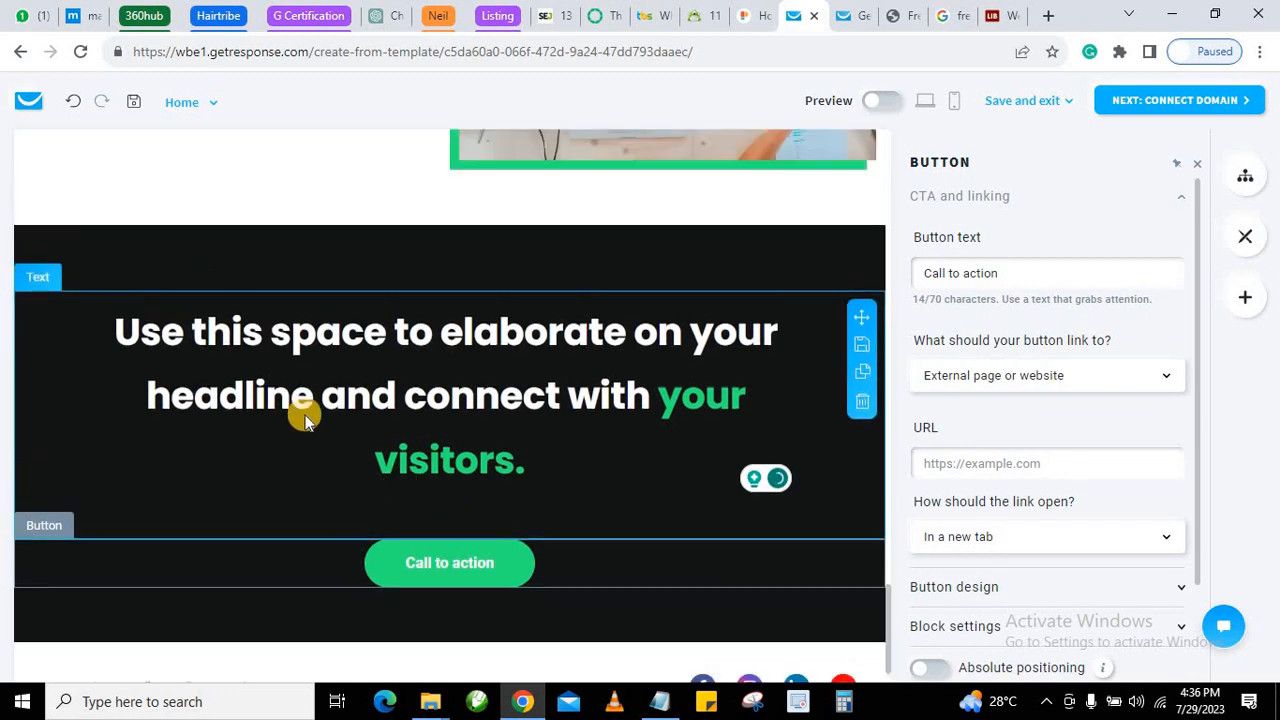
{"action": "scroll", "coordinate": [289, 402], "scroll_direction": "down", "scroll_amount": 2}
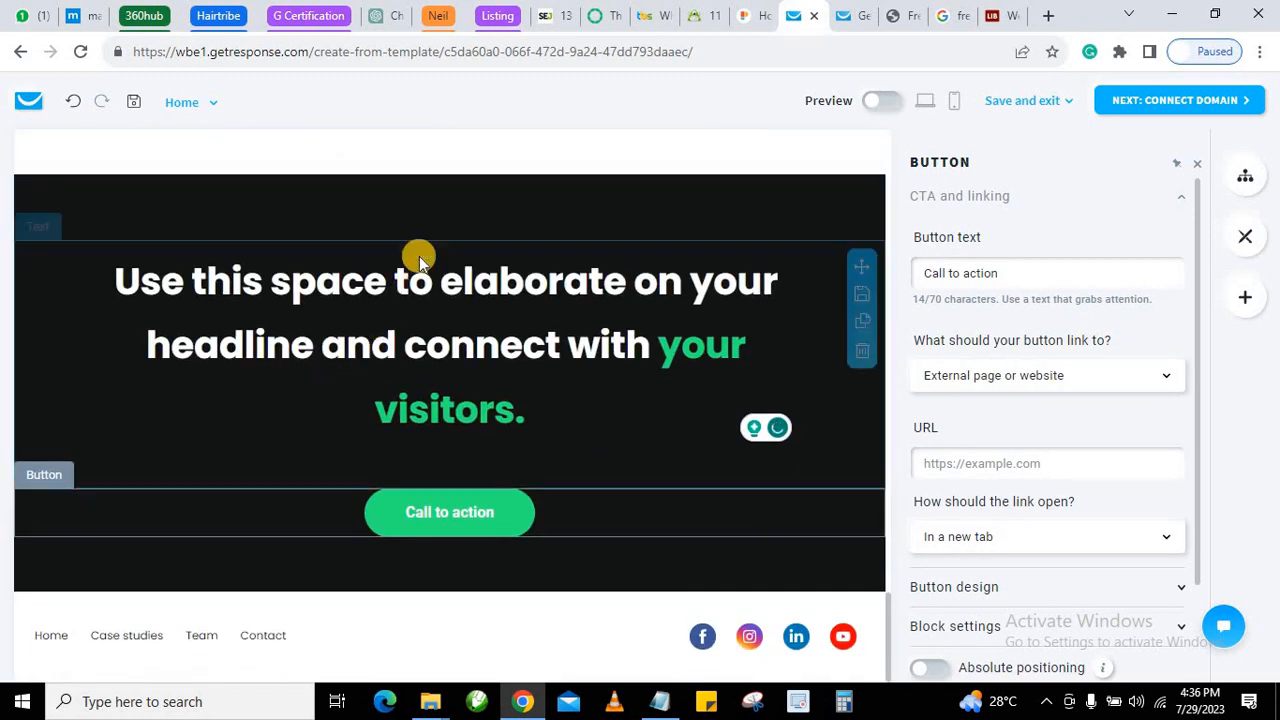
{"action": "scroll", "coordinate": [320, 340], "scroll_direction": "up", "scroll_amount": 8}
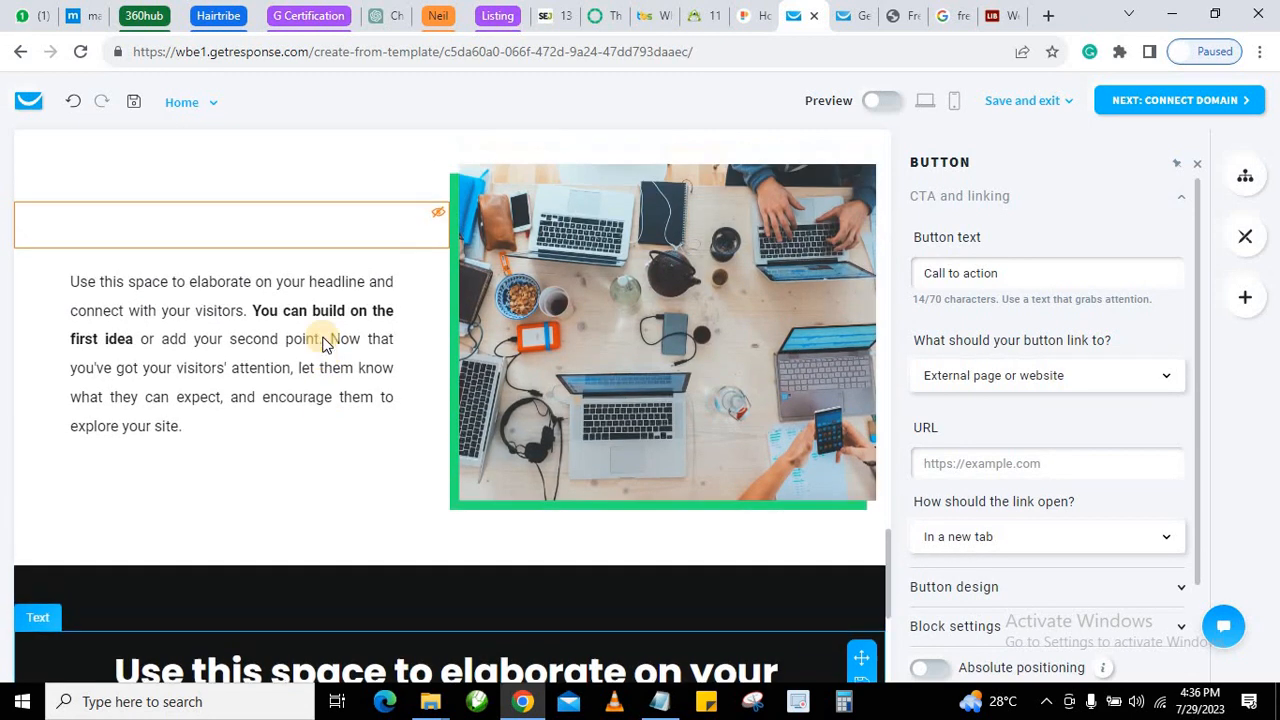
{"action": "scroll", "coordinate": [316, 360], "scroll_direction": "down", "scroll_amount": 6}
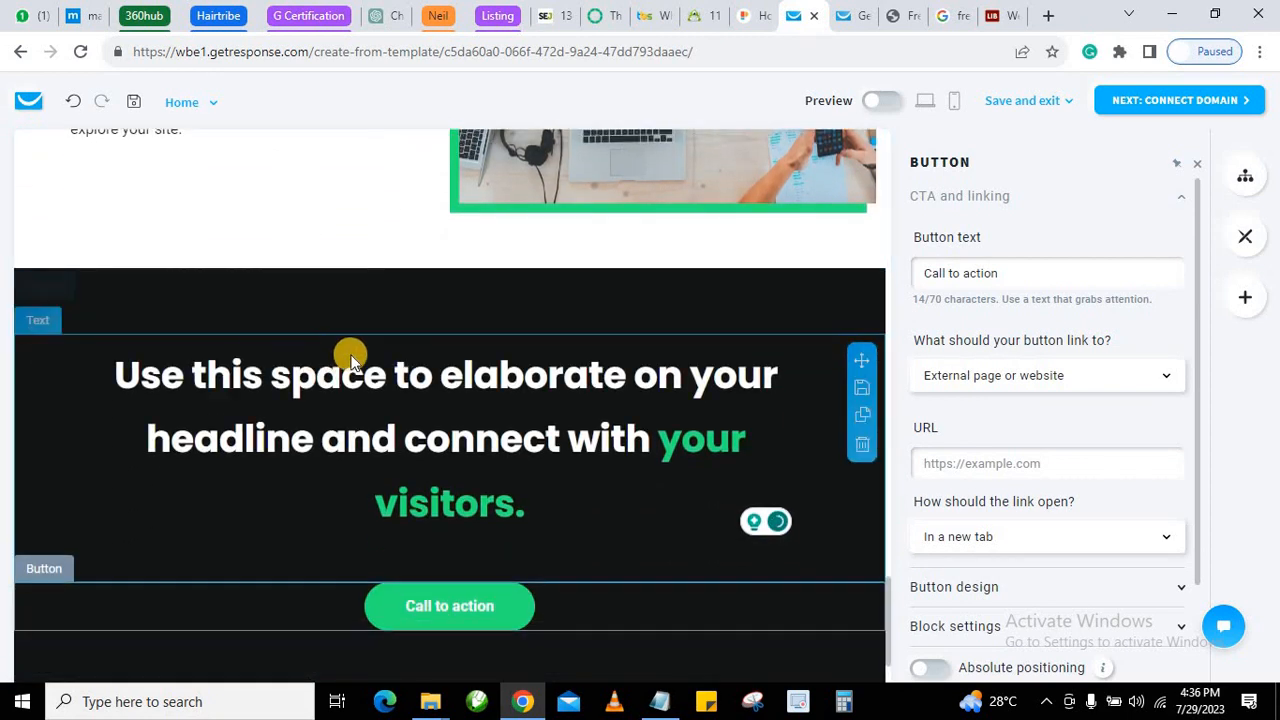
{"action": "scroll", "coordinate": [329, 355], "scroll_direction": "up", "scroll_amount": 4}
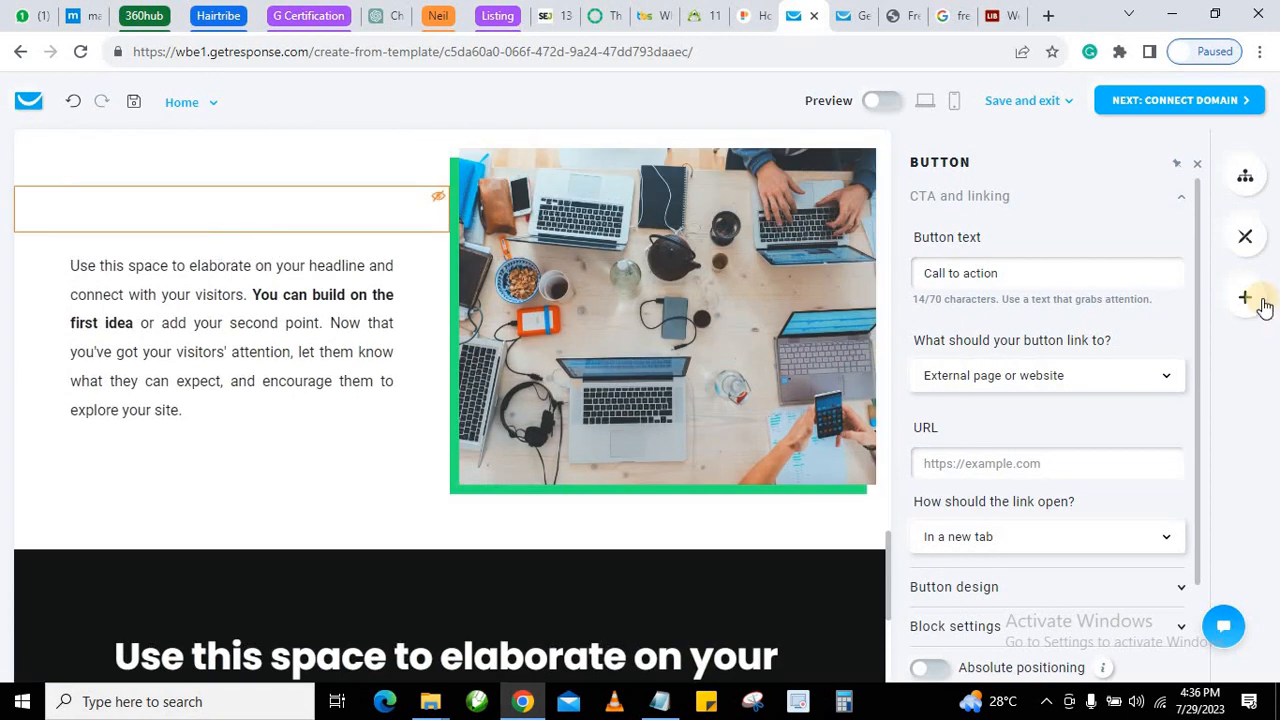
Add a predesigned section below the dark call-to-action section, using the layout with the cactus-and-sofa image beside "Introduce your idea" and a button.
{"action": "left_click", "coordinate": [1248, 297]}
{"action": "scroll", "coordinate": [403, 400], "scroll_direction": "down", "scroll_amount": 4}
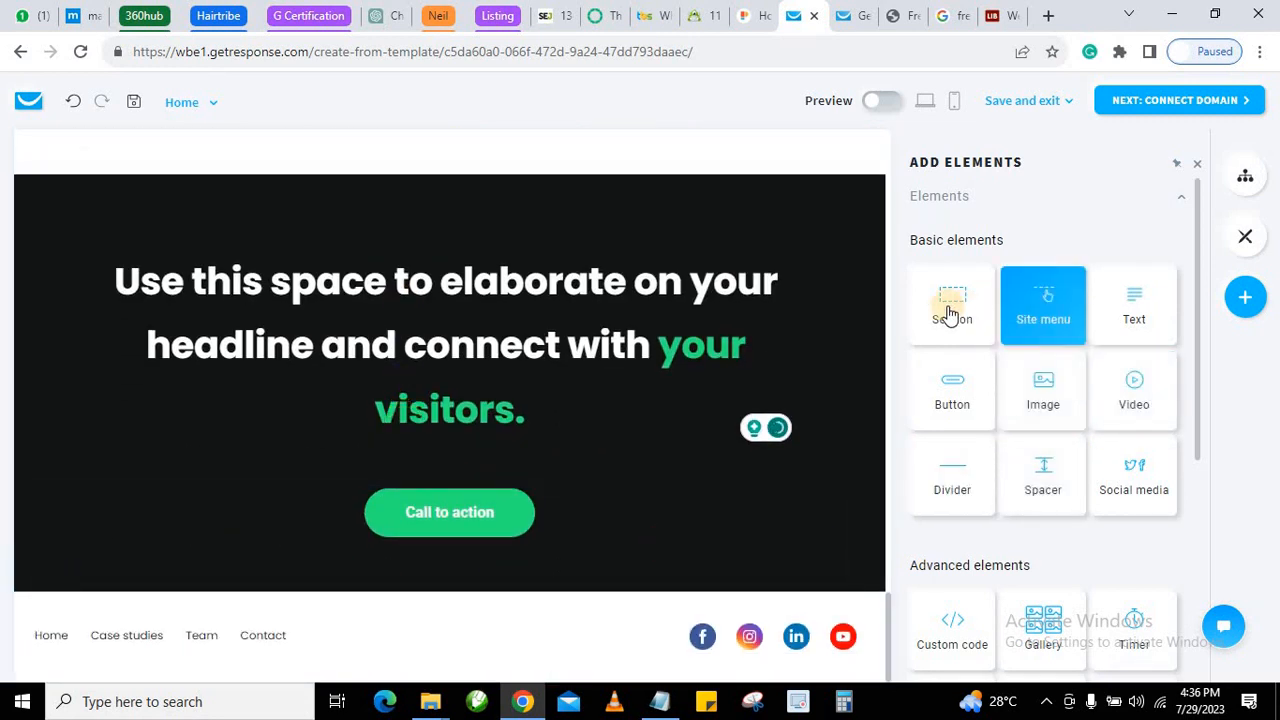
{"action": "left_click_drag", "start_coordinate": [952, 312], "coordinate": [329, 586]}
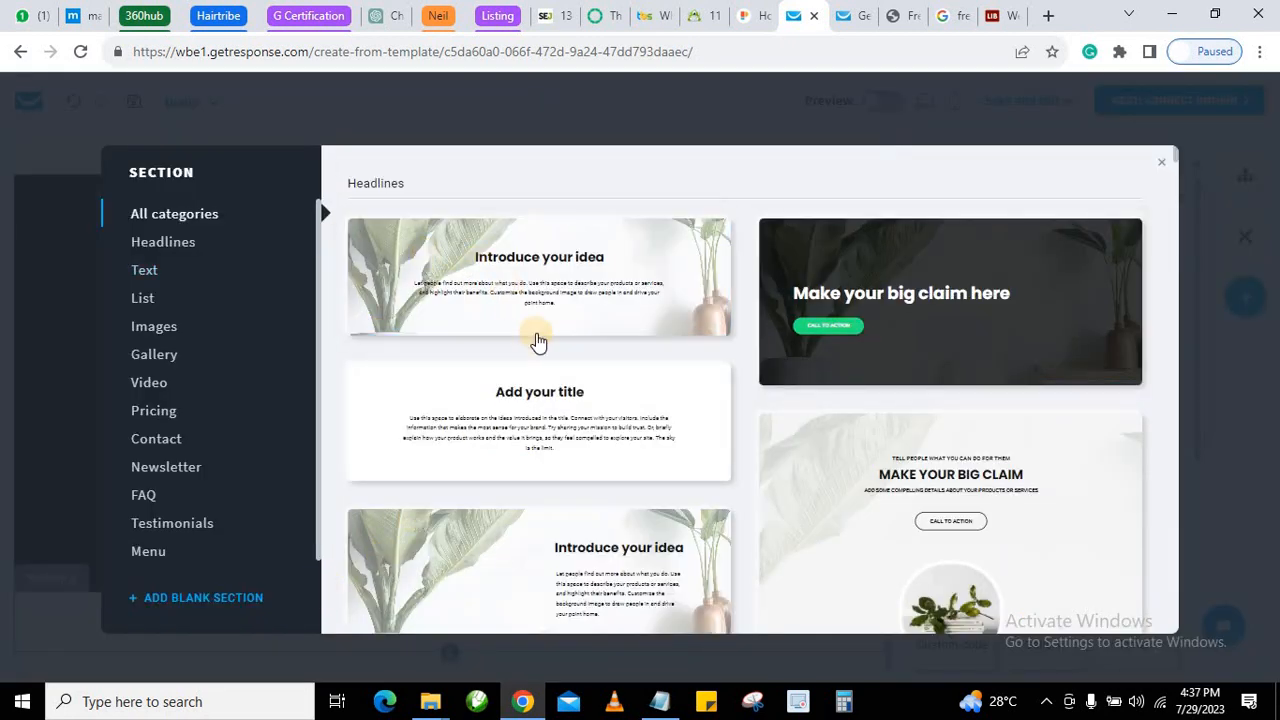
{"action": "scroll", "coordinate": [538, 341], "scroll_direction": "down", "scroll_amount": 10}
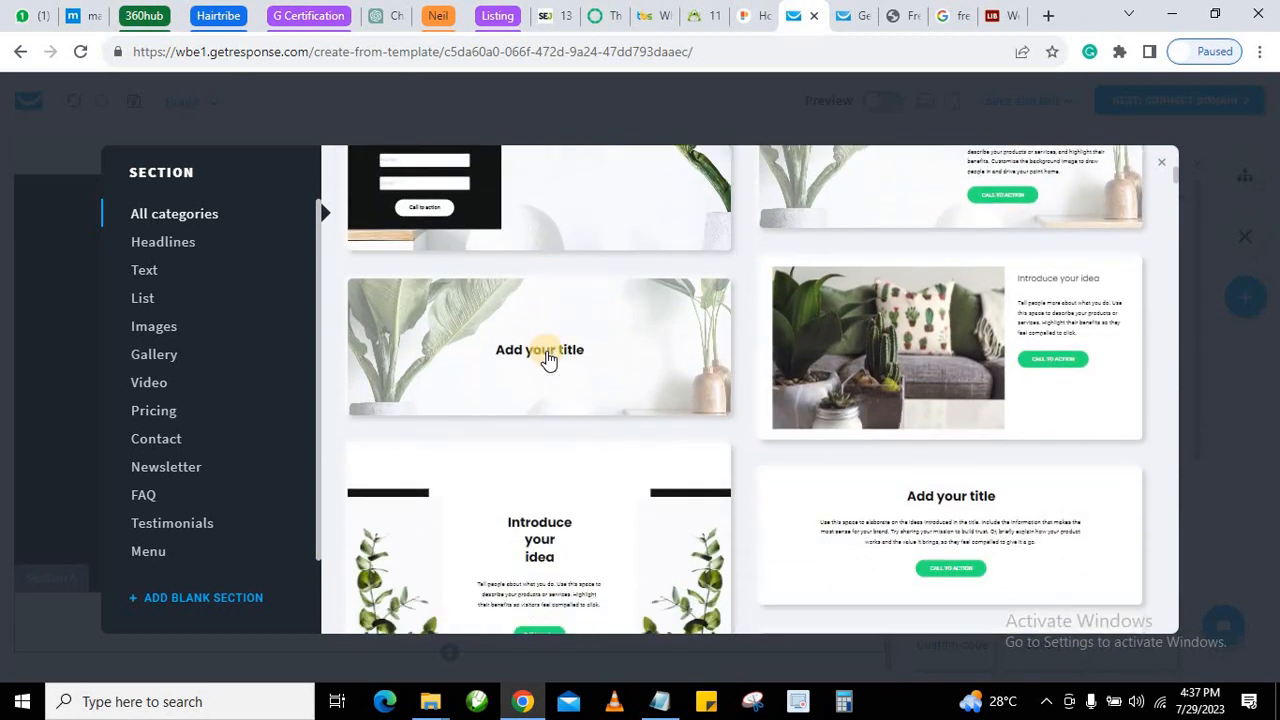
{"action": "scroll", "coordinate": [548, 361], "scroll_direction": "down", "scroll_amount": 1}
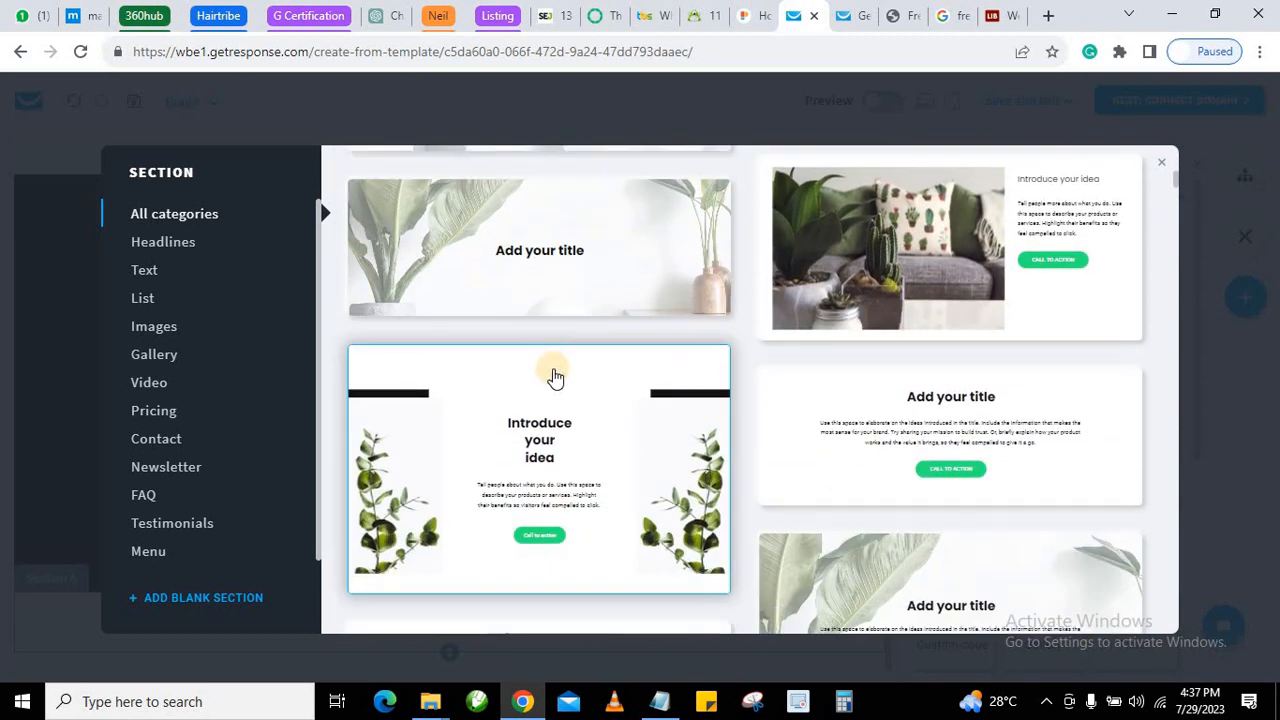
{"action": "scroll", "coordinate": [555, 377], "scroll_direction": "up", "scroll_amount": 1}
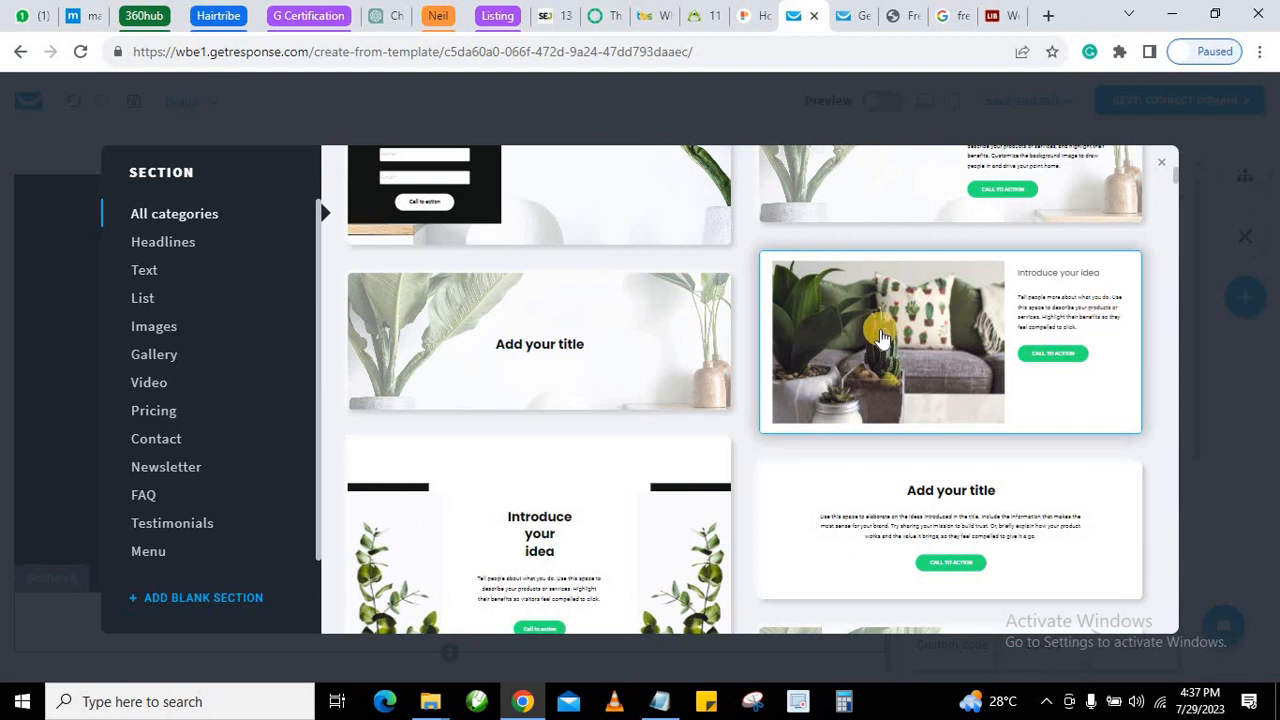
{"action": "left_click", "coordinate": [877, 329]}
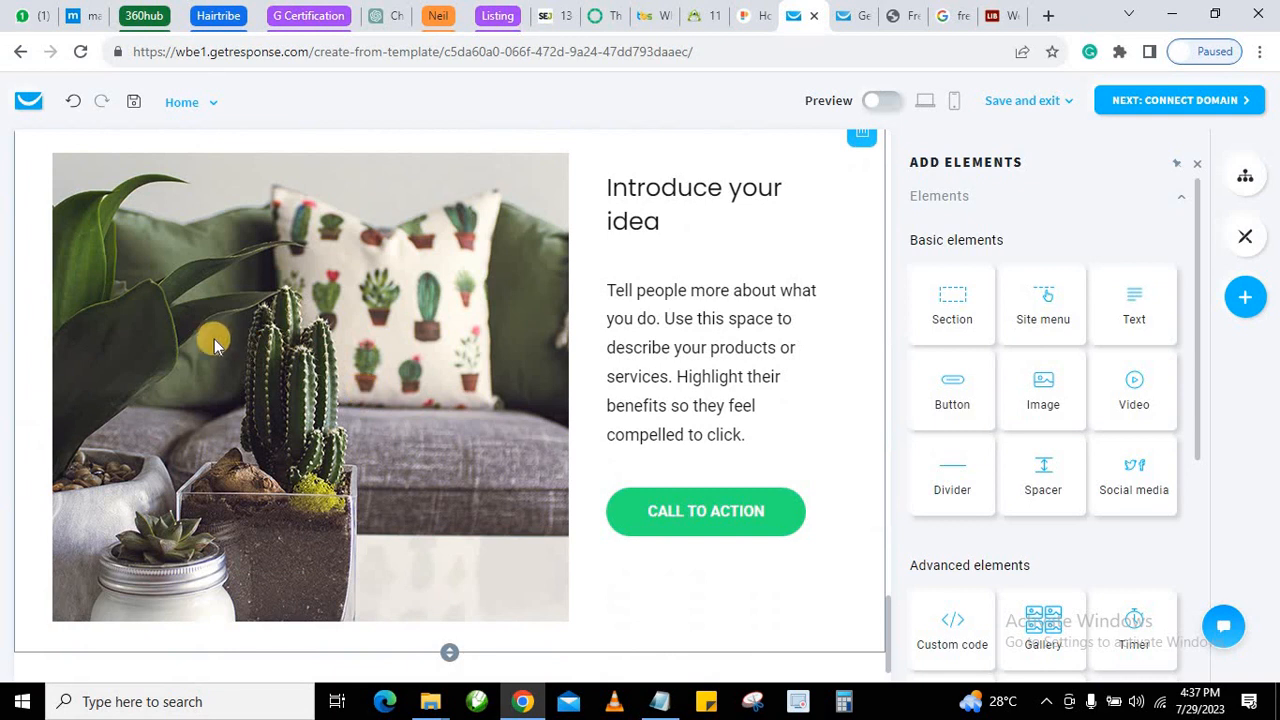
Check the new section's text and button settings, and replace its cactus-and-sofa image with the acohol_rehab_guide image from the stored files.
{"action": "left_click", "coordinate": [208, 355]}
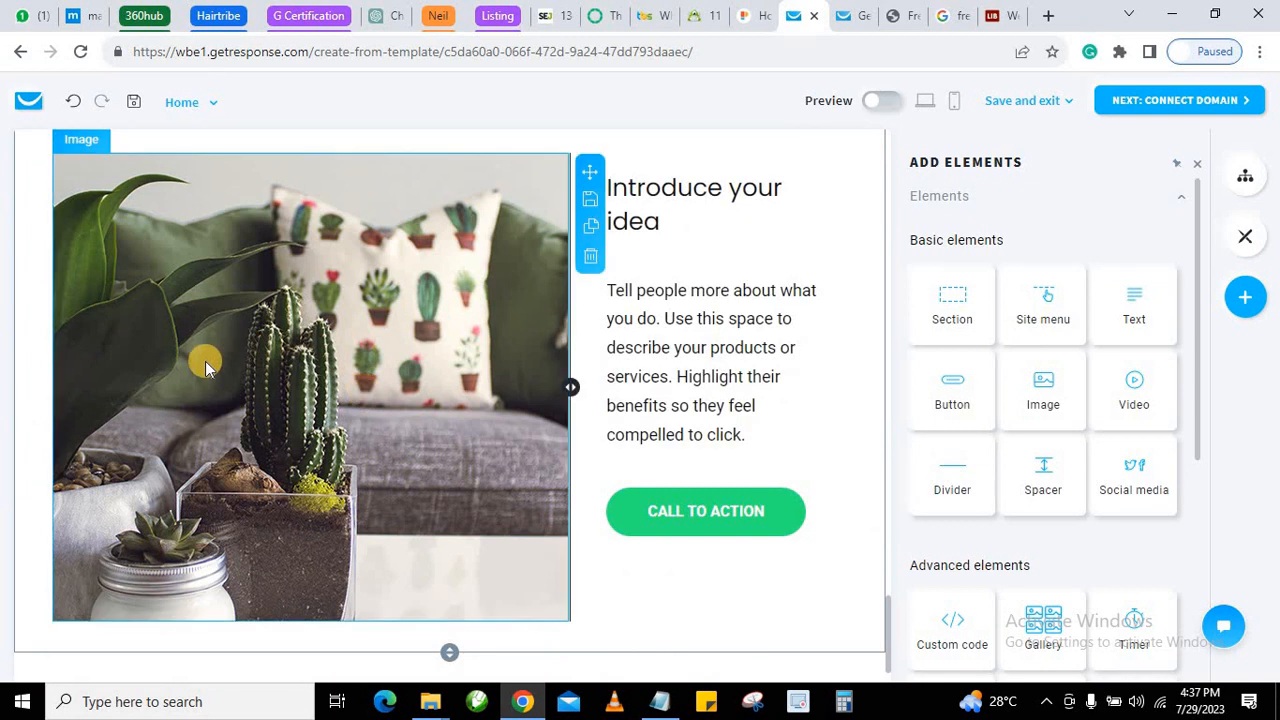
{"action": "left_click", "coordinate": [285, 283]}
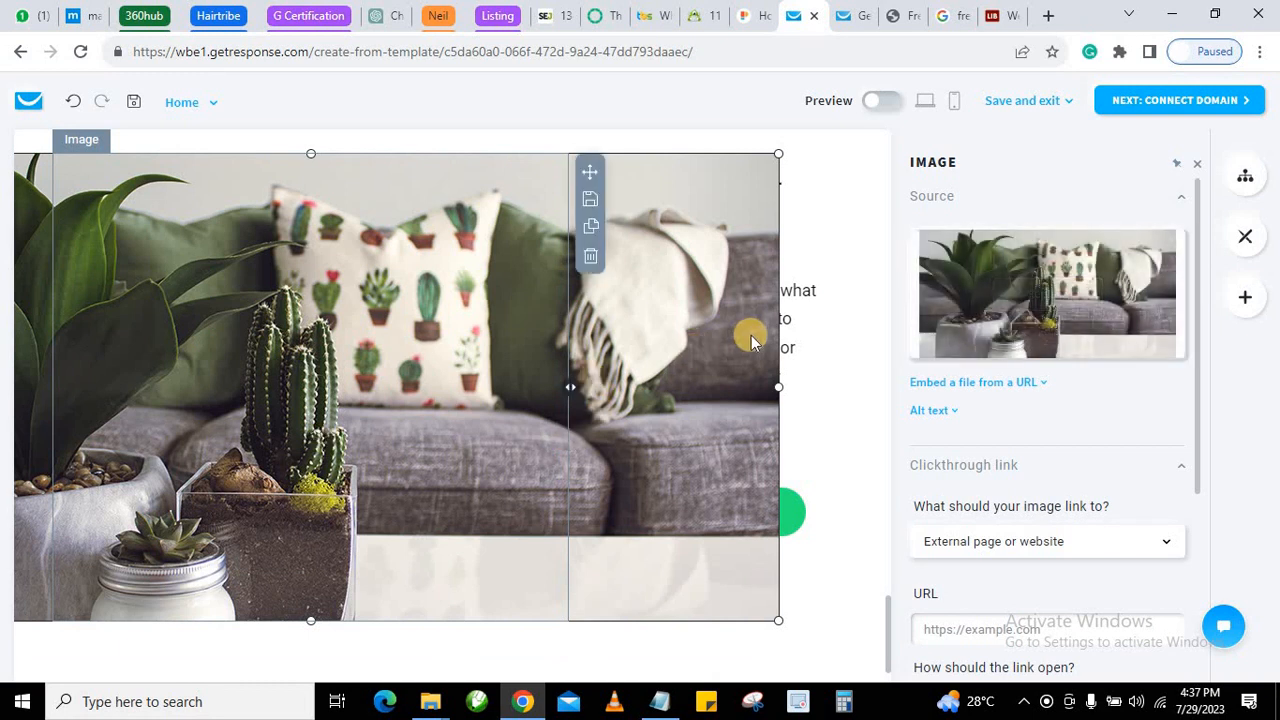
{"action": "left_click", "coordinate": [668, 300]}
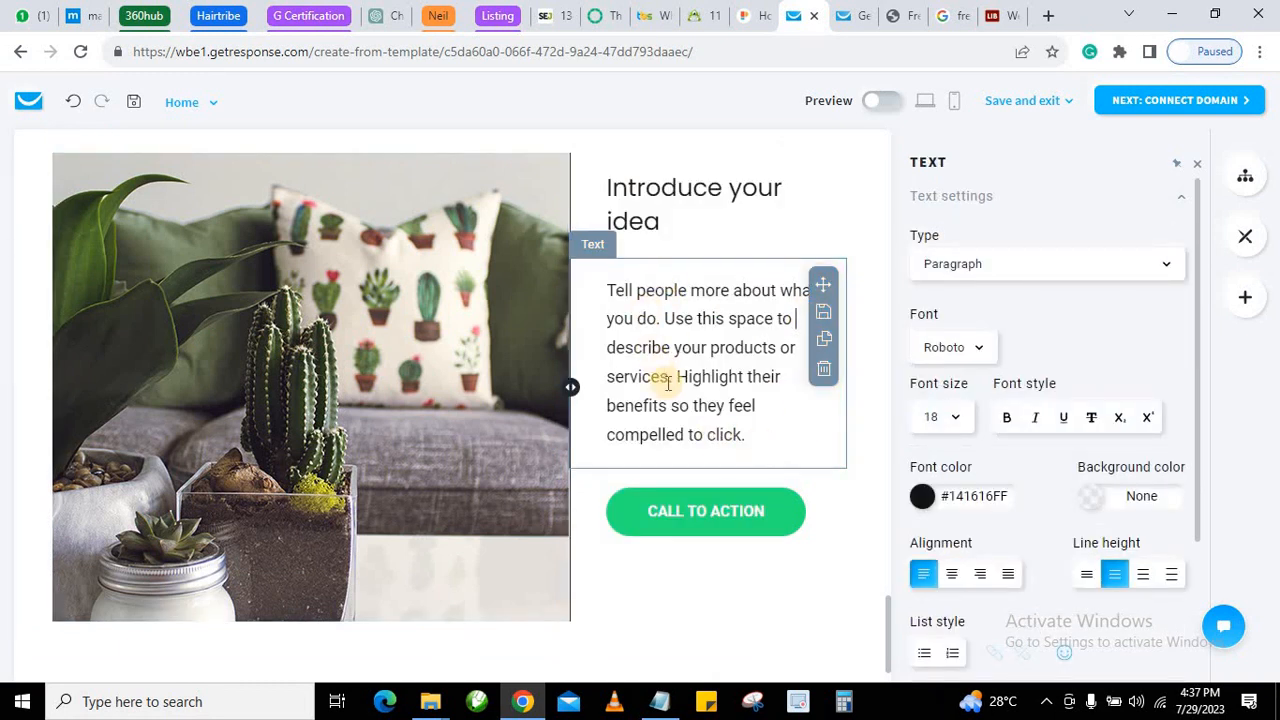
{"action": "left_click", "coordinate": [667, 190]}
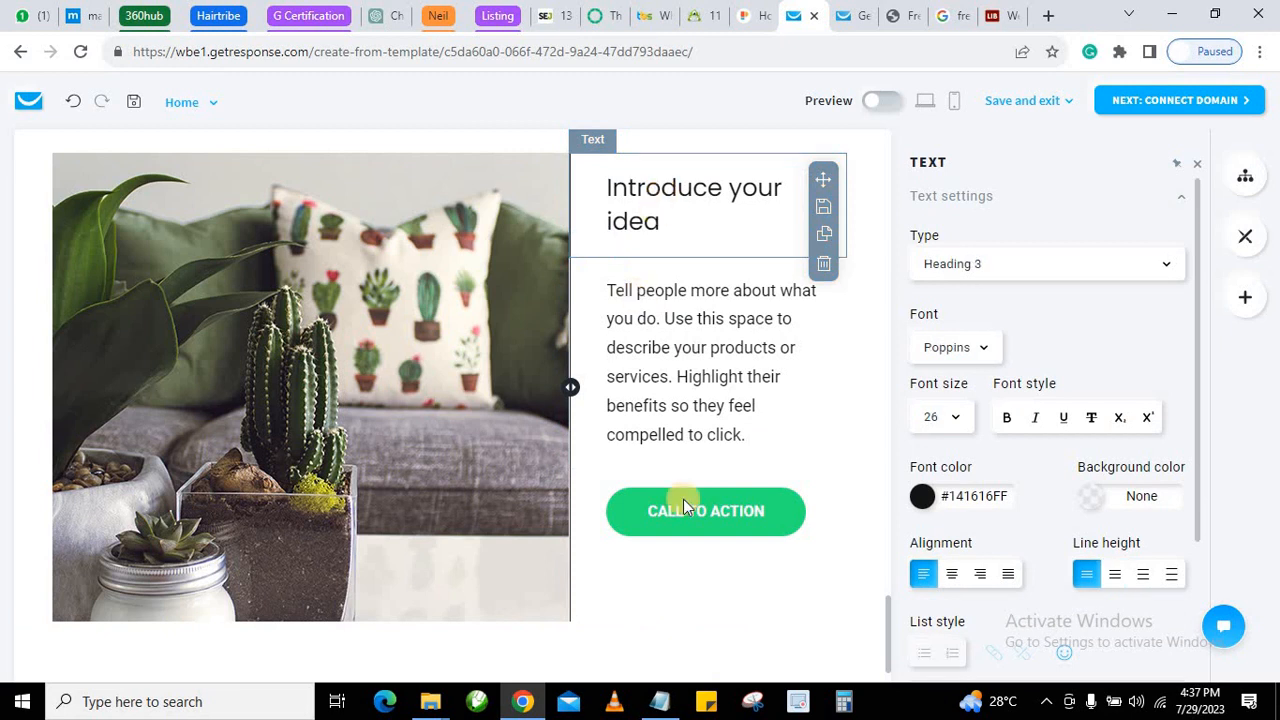
{"action": "left_click", "coordinate": [731, 555]}
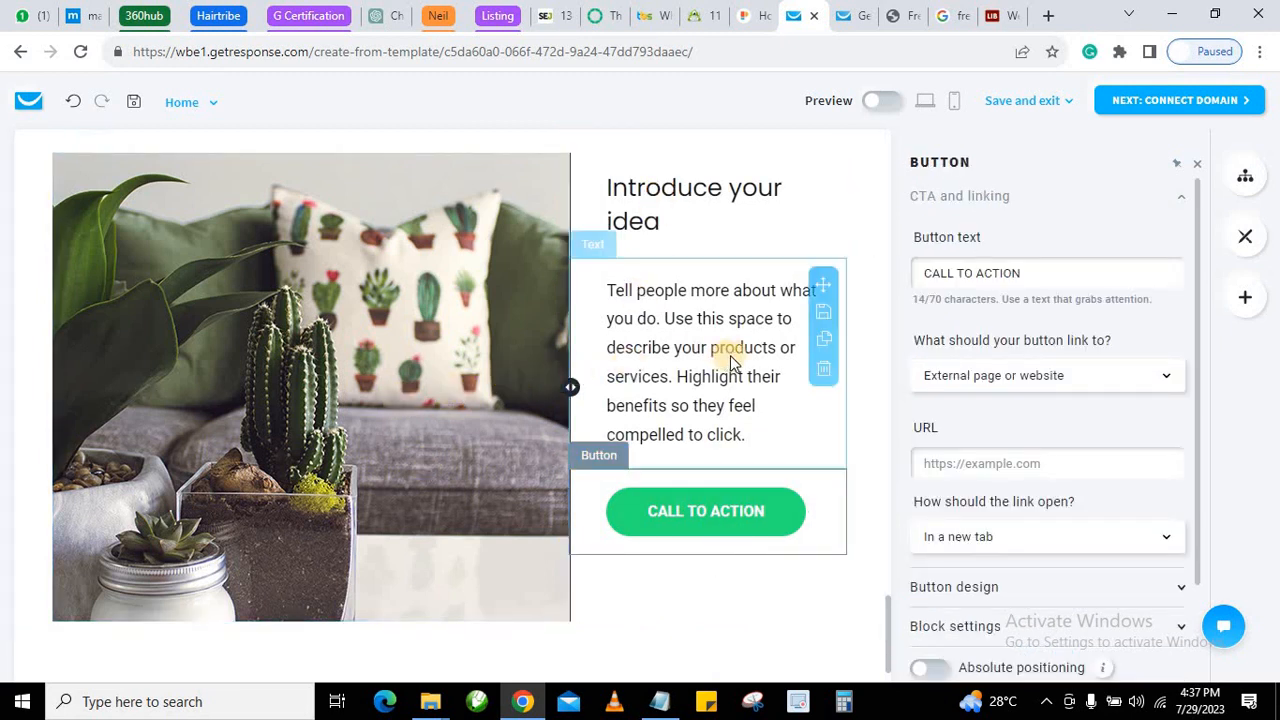
{"action": "left_click", "coordinate": [245, 302]}
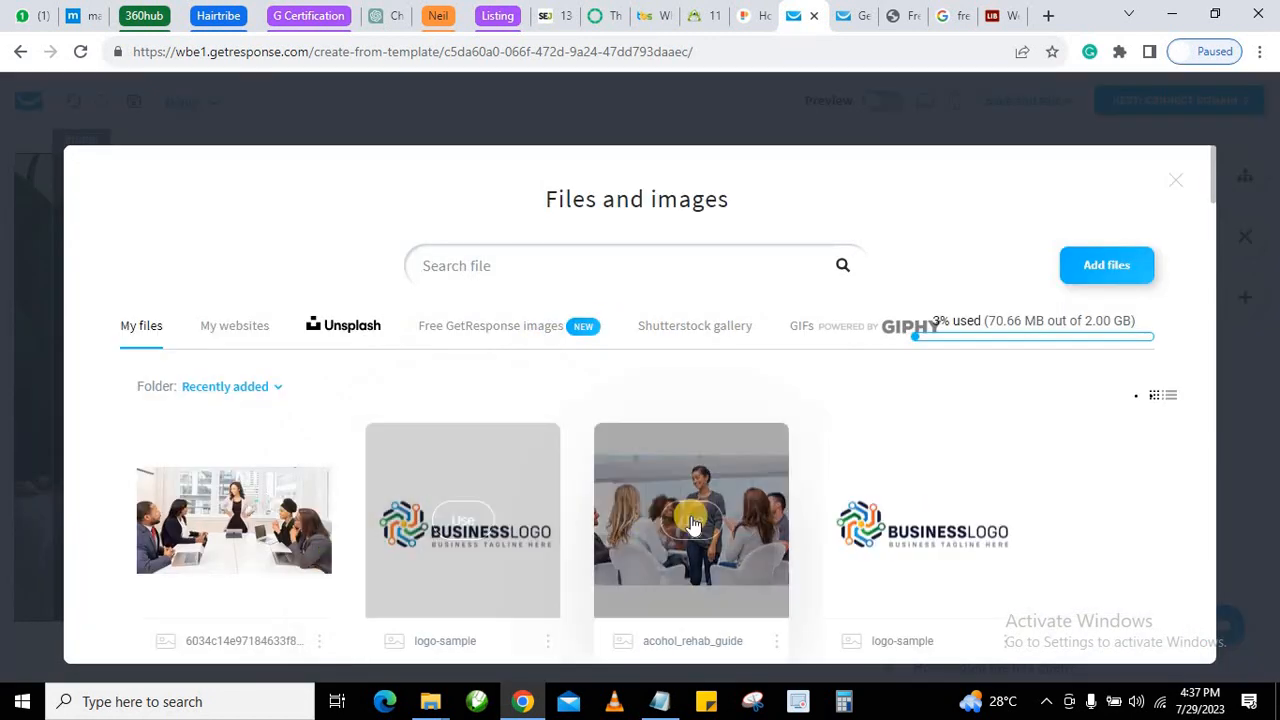
{"action": "left_click", "coordinate": [596, 522]}
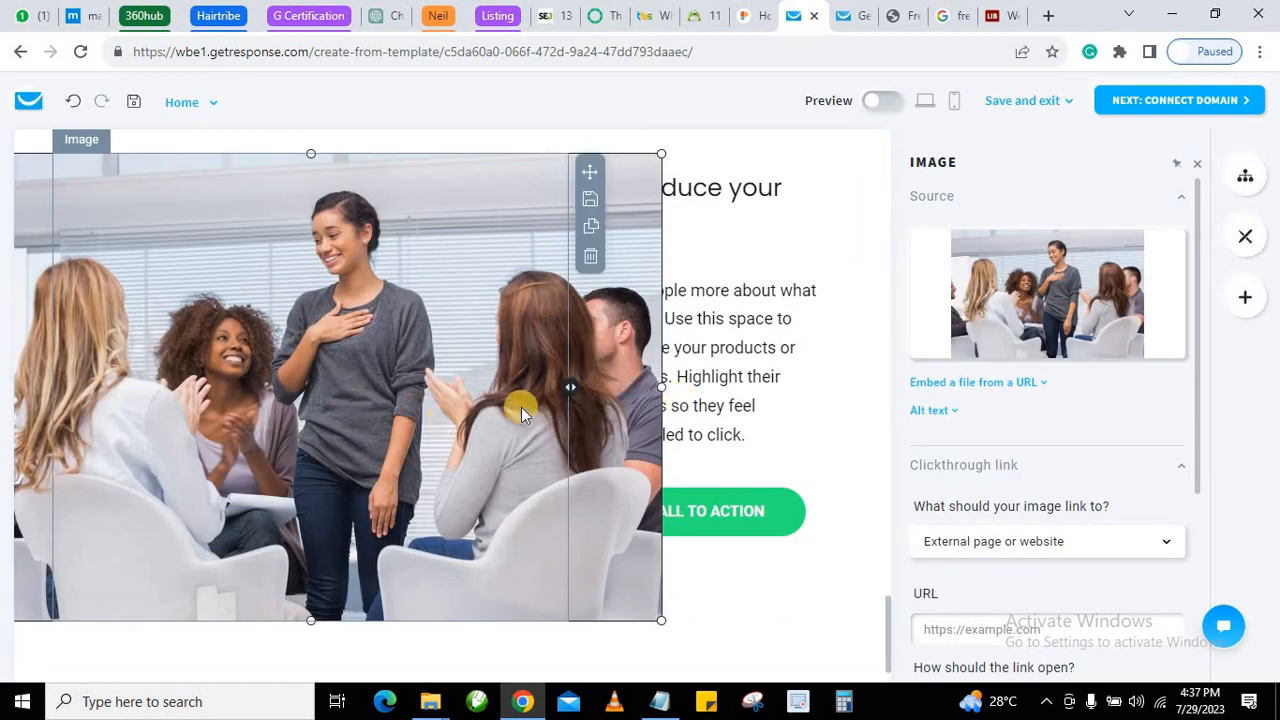
{"action": "left_click", "coordinate": [625, 425]}
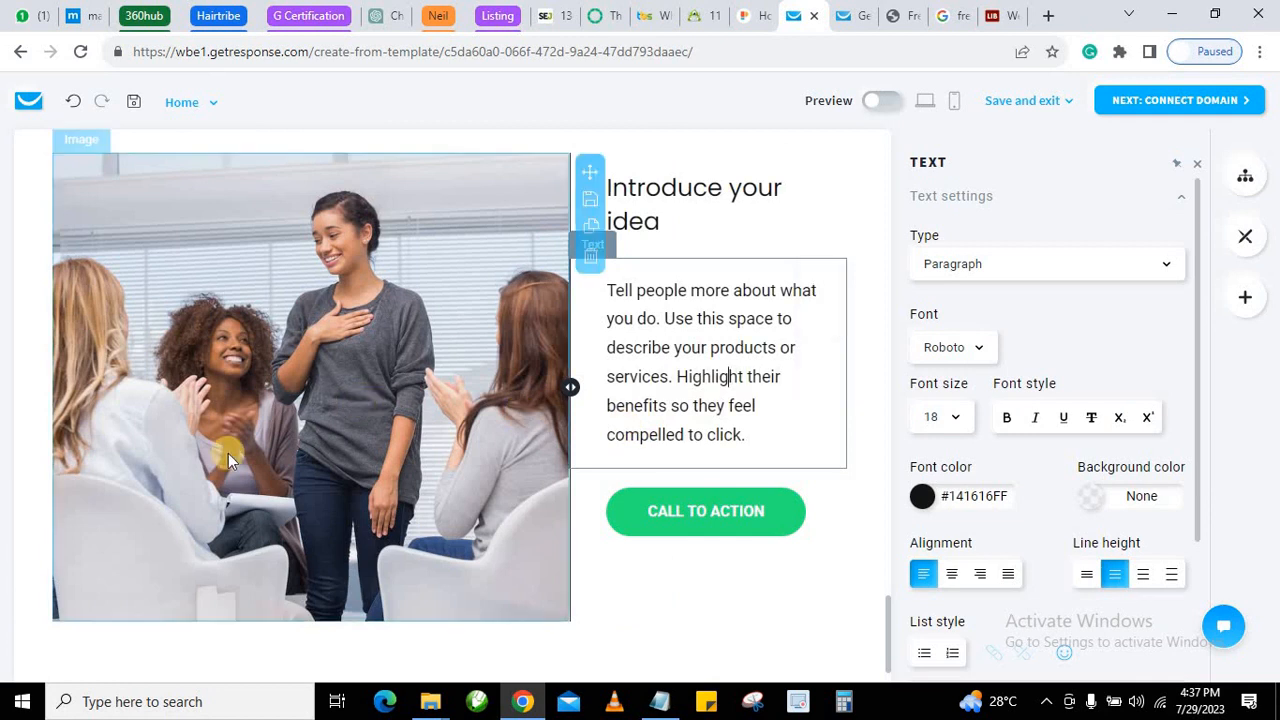
Add a Video element directly below the group photo in the new section and open its video link settings.
{"action": "scroll", "coordinate": [645, 512], "scroll_direction": "down", "scroll_amount": 1}
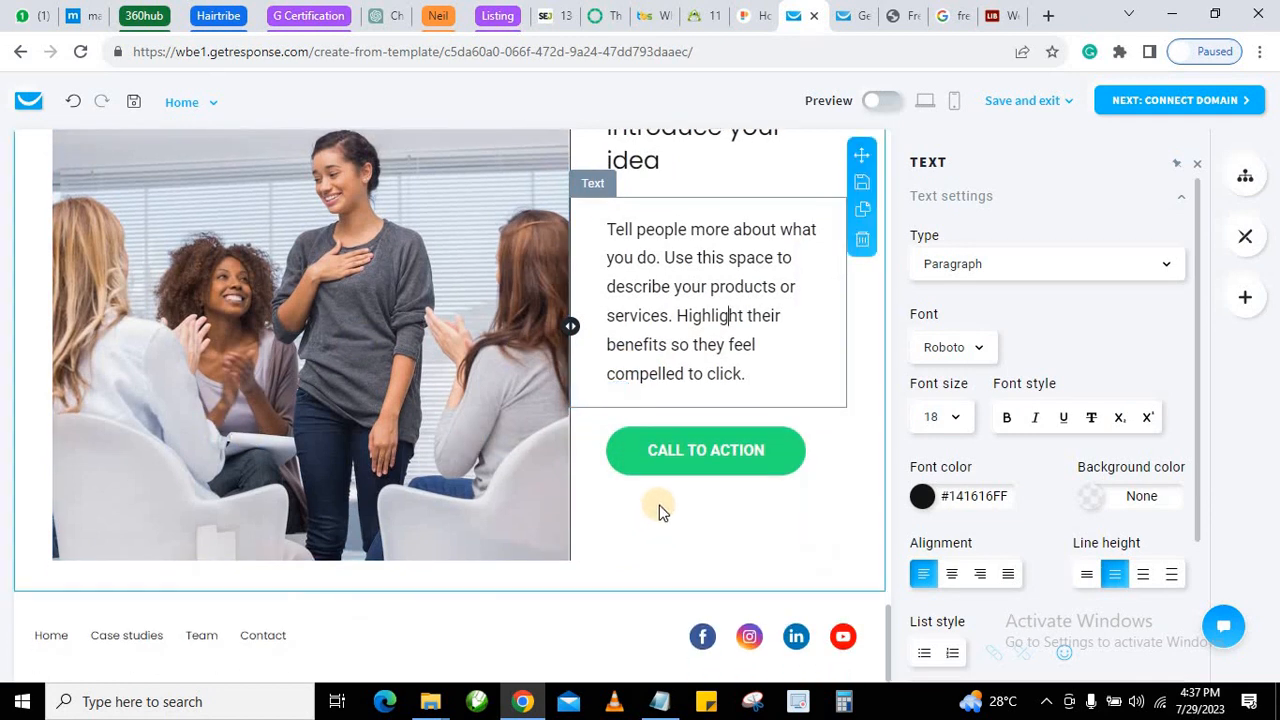
{"action": "scroll", "coordinate": [560, 405], "scroll_direction": "up", "scroll_amount": 2}
{"action": "scroll", "coordinate": [557, 413], "scroll_direction": "down", "scroll_amount": 2}
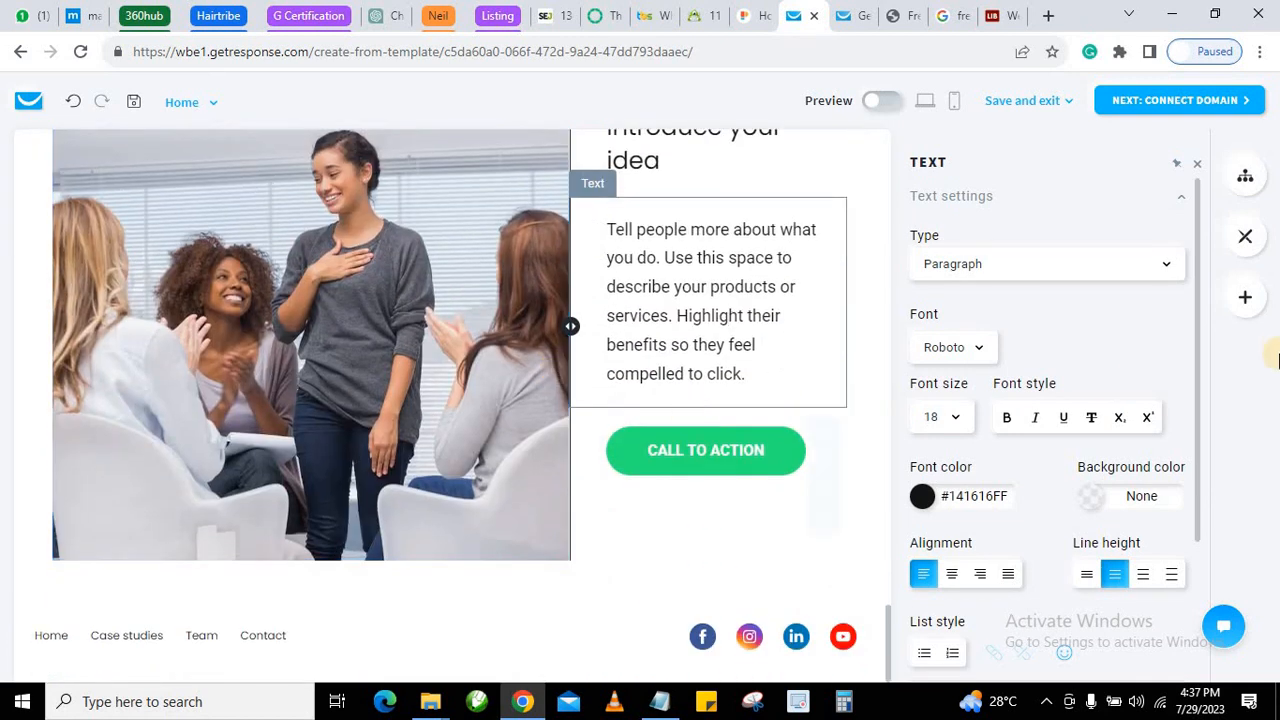
{"action": "left_click", "coordinate": [1245, 297]}
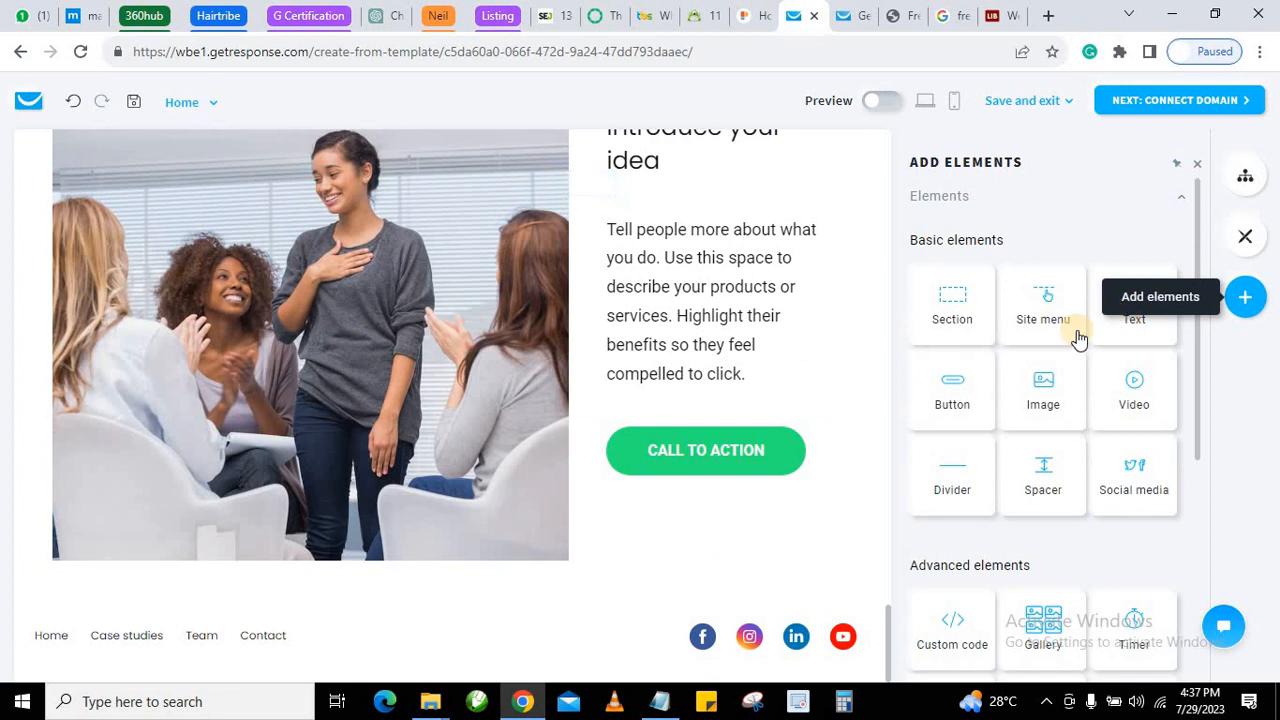
{"action": "left_click", "coordinate": [1045, 400]}
{"action": "left_click", "coordinate": [1142, 412]}
{"action": "left_click", "coordinate": [389, 500]}
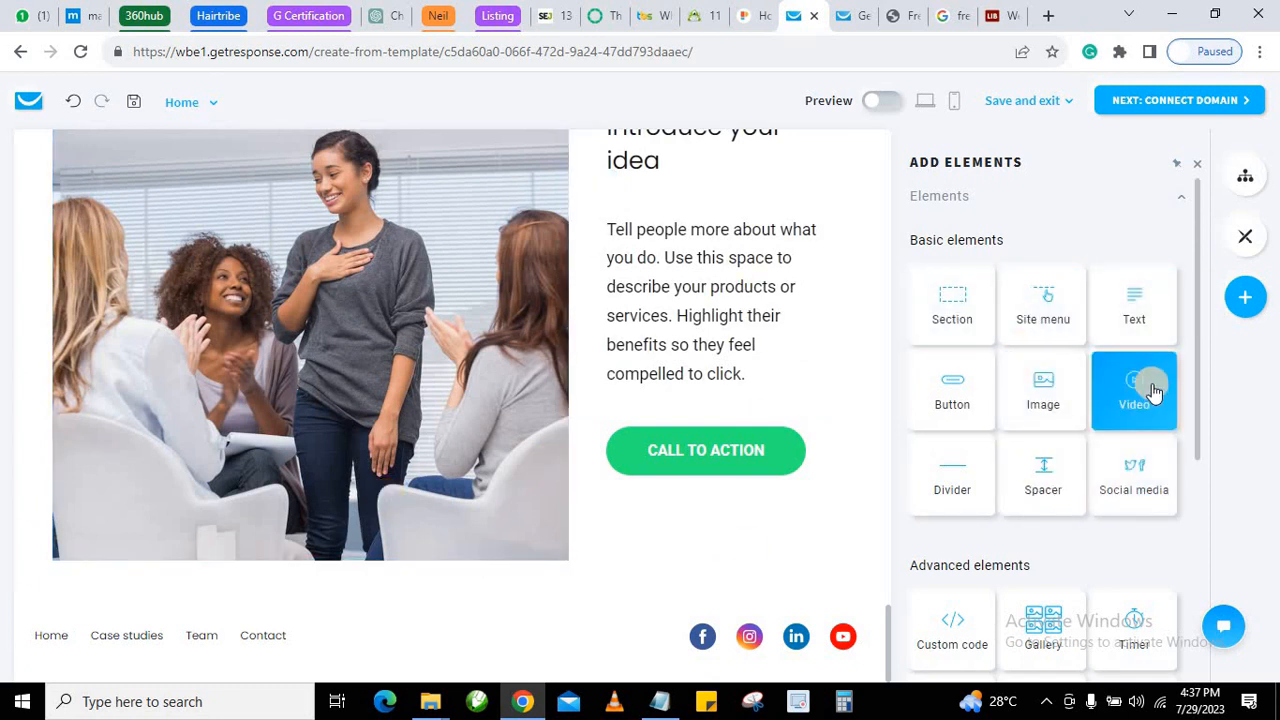
{"action": "left_click_drag", "start_coordinate": [1135, 400], "coordinate": [351, 434]}
{"action": "scroll", "coordinate": [294, 494], "scroll_direction": "down", "scroll_amount": 1}
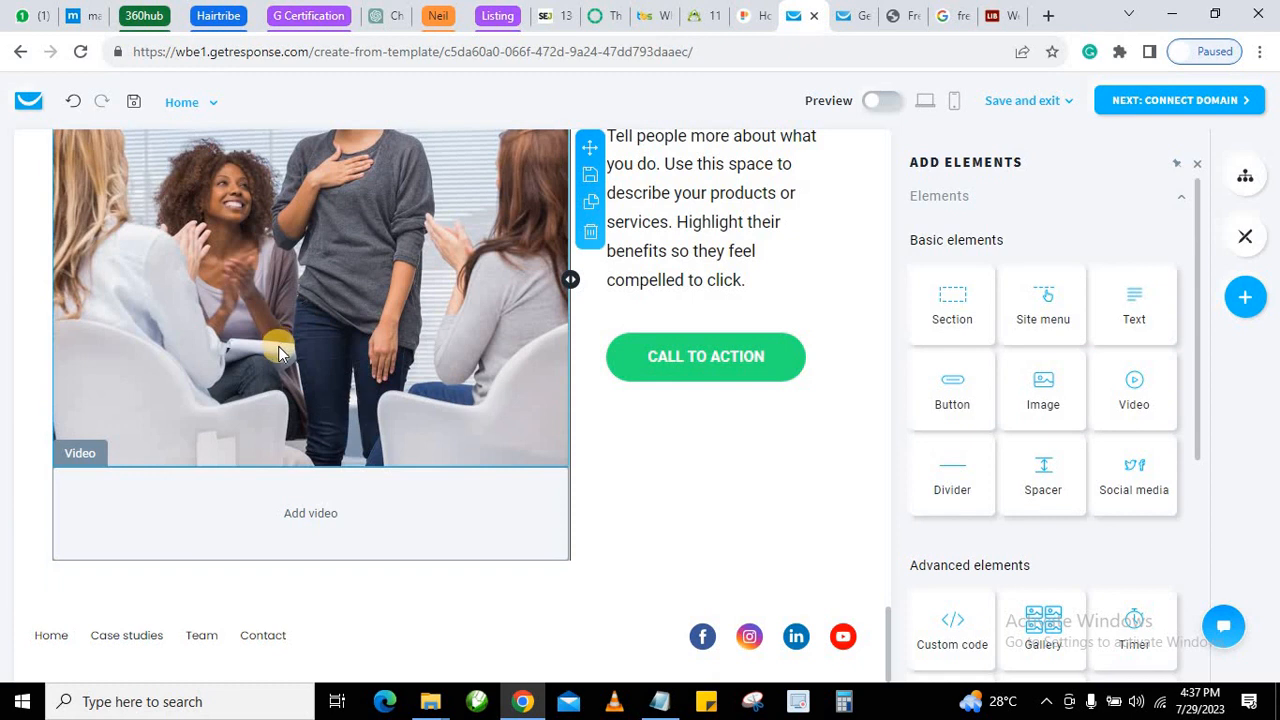
{"action": "left_click", "coordinate": [281, 521]}
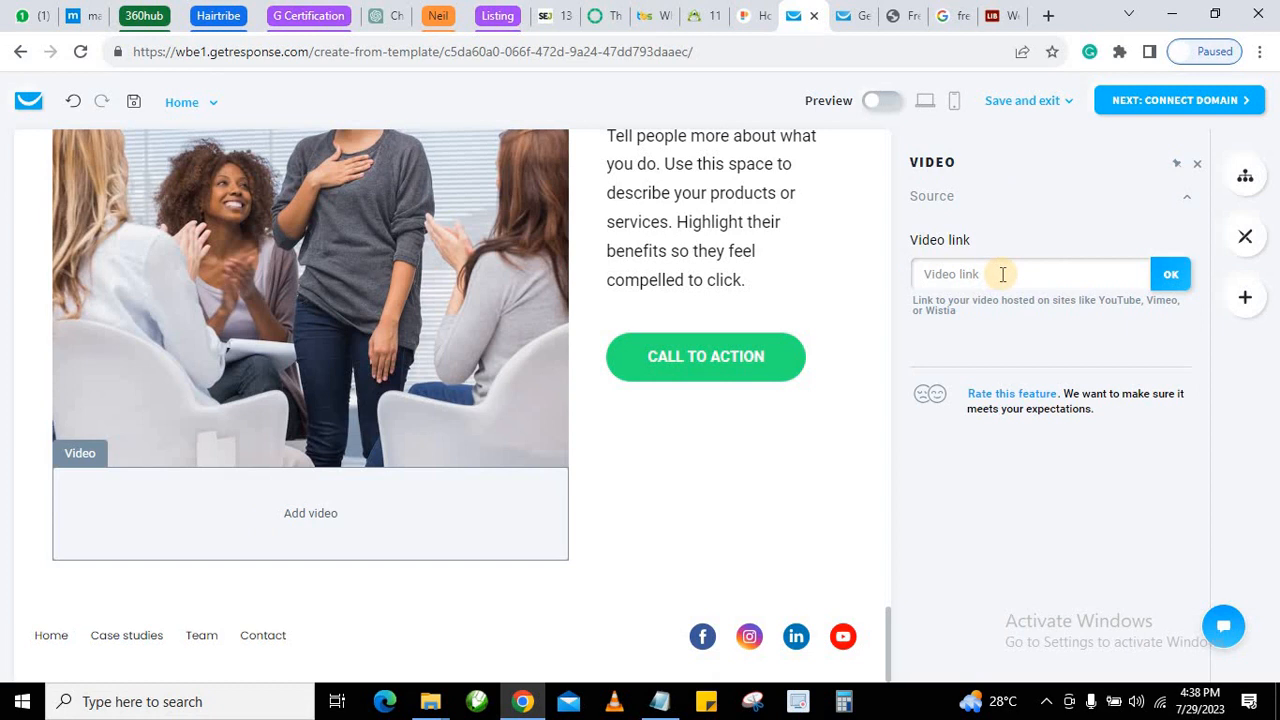
Switch to YouTube in a new browser tab, copy the "Hot Miami Styles Full Show" video's URL, and return to the website editor.
{"action": "left_click", "coordinate": [1046, 16]}
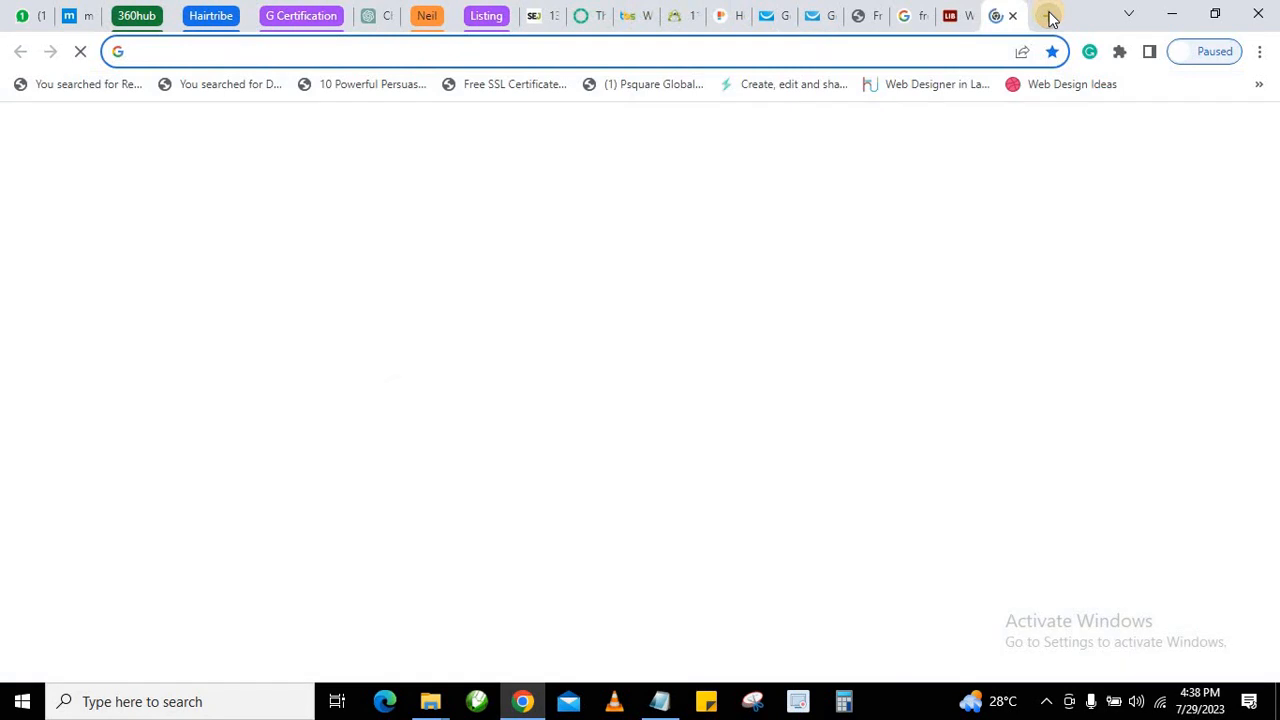
{"action": "type", "text": "you"}
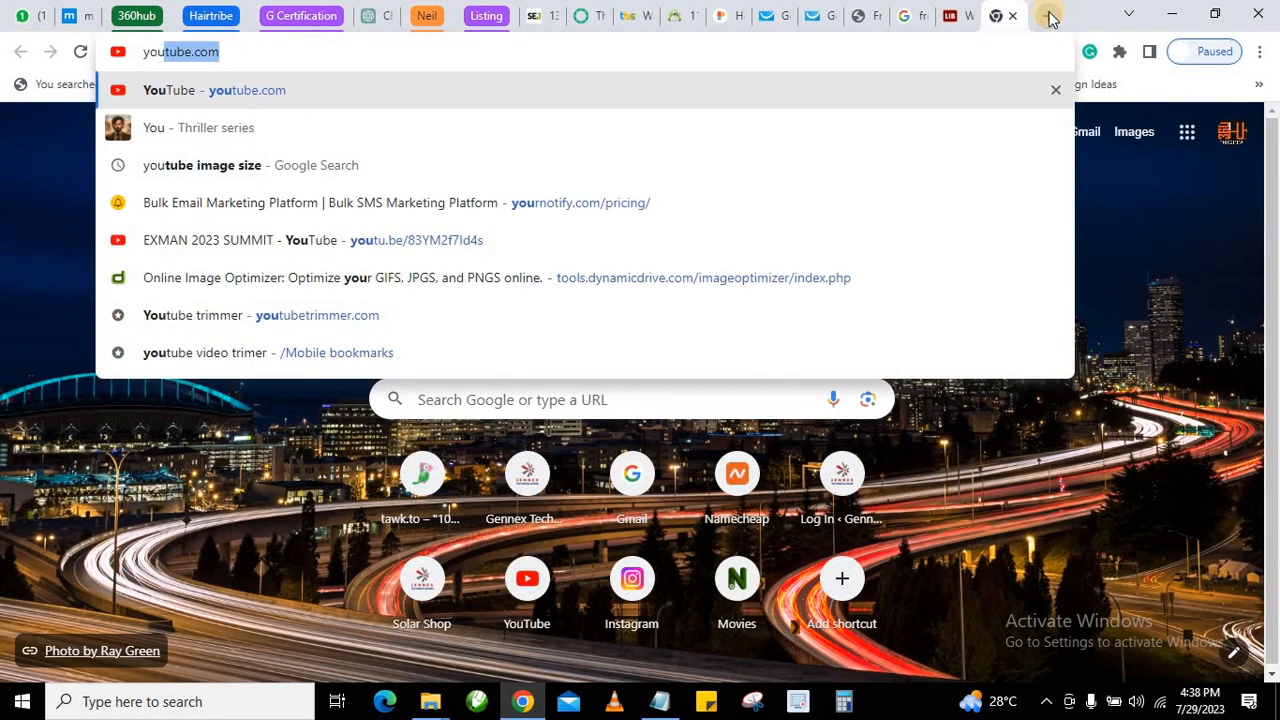
{"action": "key", "text": "Return"}
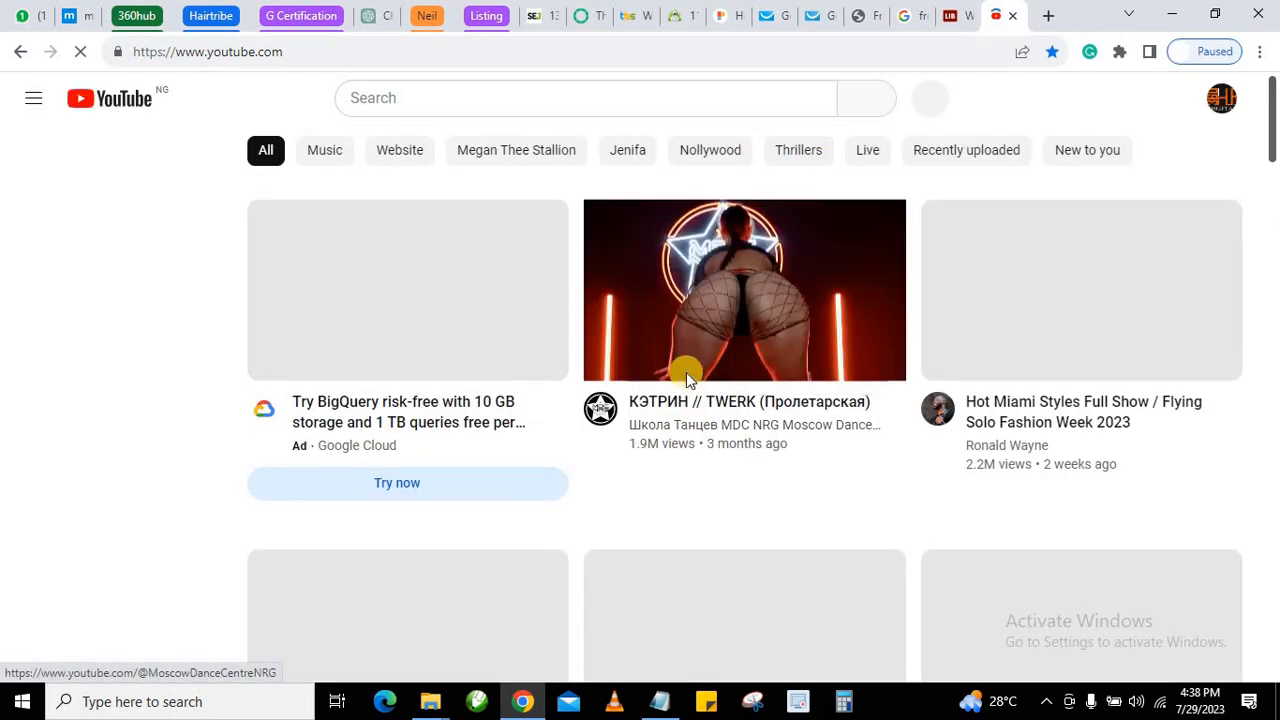
{"action": "left_click", "coordinate": [940, 271]}
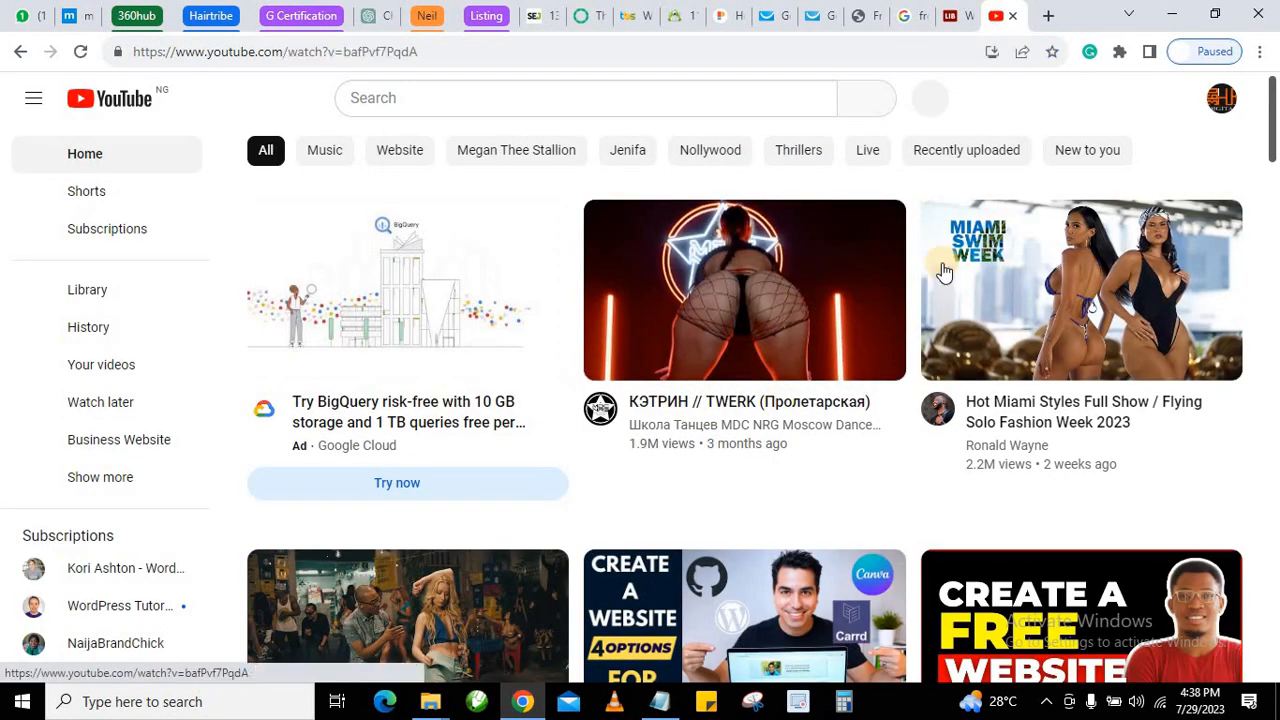
{"action": "left_click", "coordinate": [242, 48]}
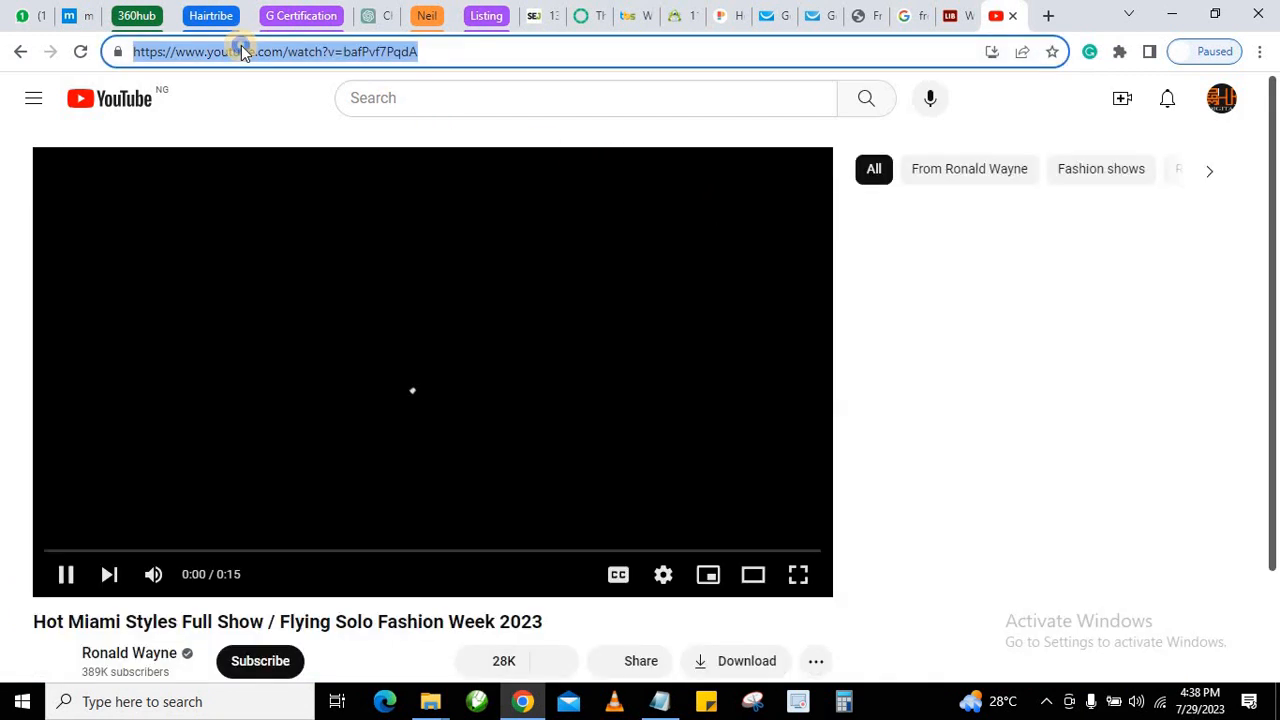
{"action": "right_click", "coordinate": [242, 50]}
{"action": "left_click", "coordinate": [289, 150]}
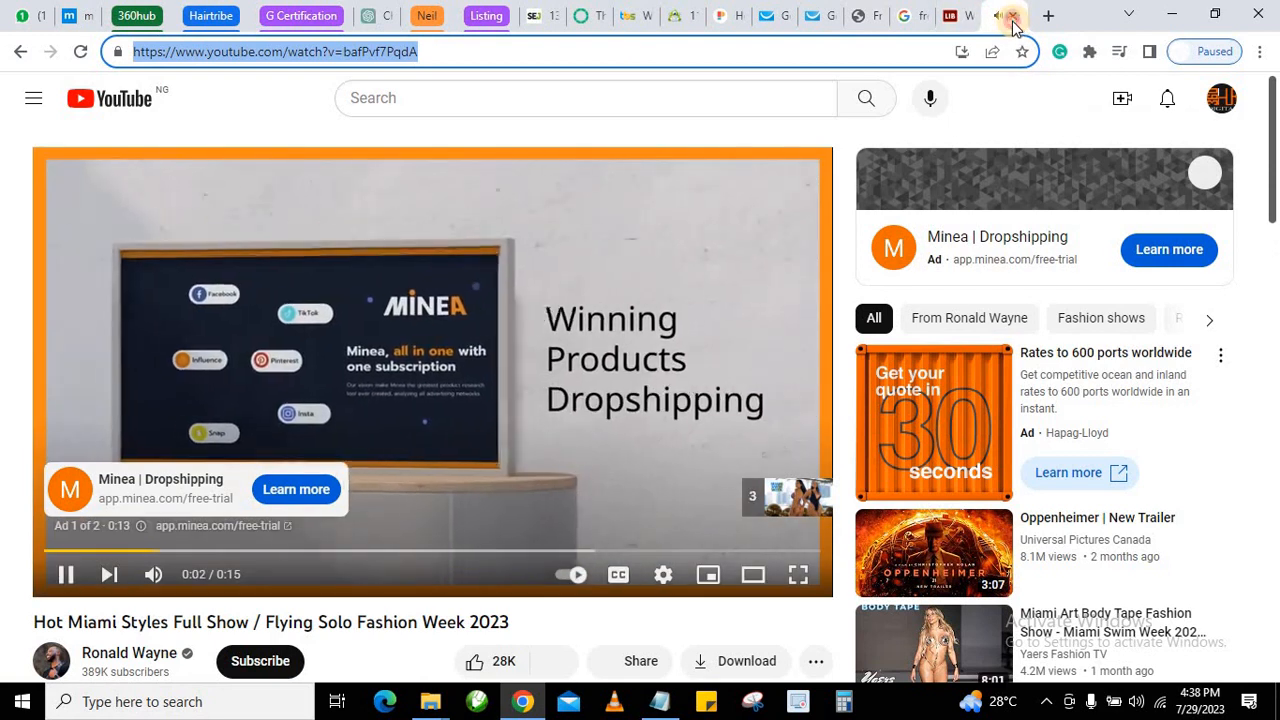
{"action": "left_click", "coordinate": [1012, 15]}
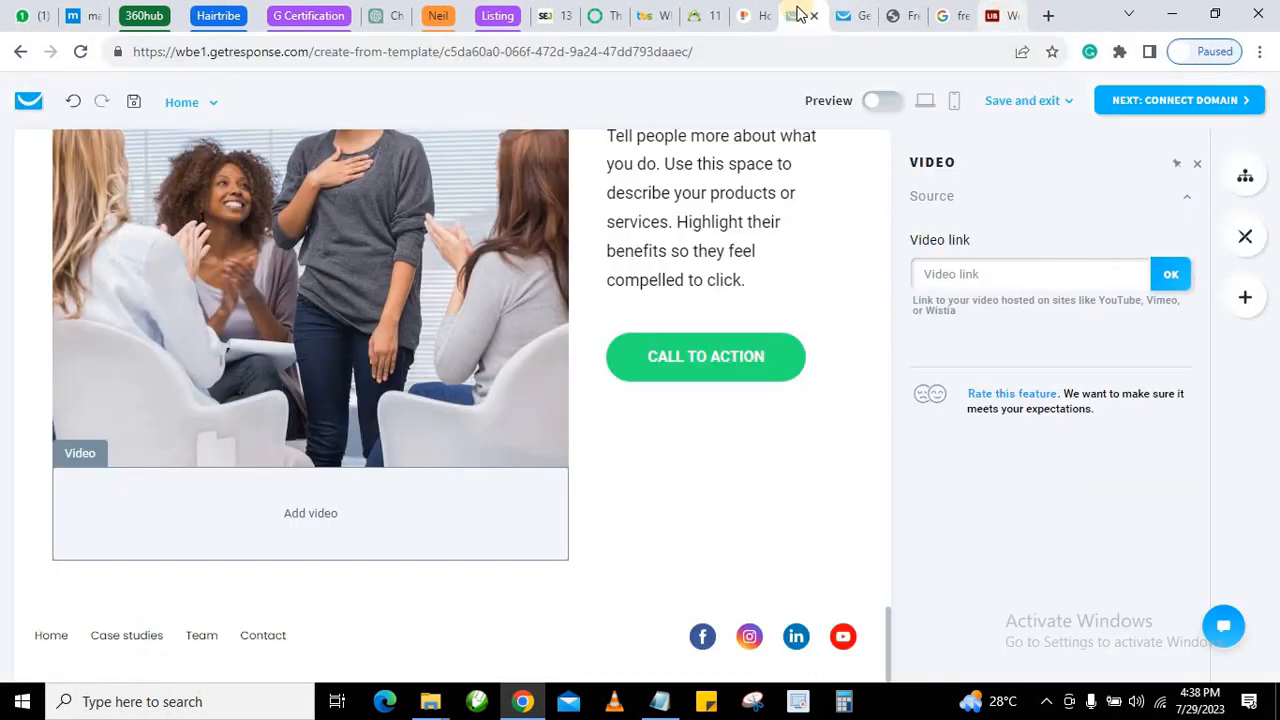
Paste the copied YouTube URL as the Video element's link, apply it, and check the embedded video on the page.
{"action": "left_click", "coordinate": [971, 272]}
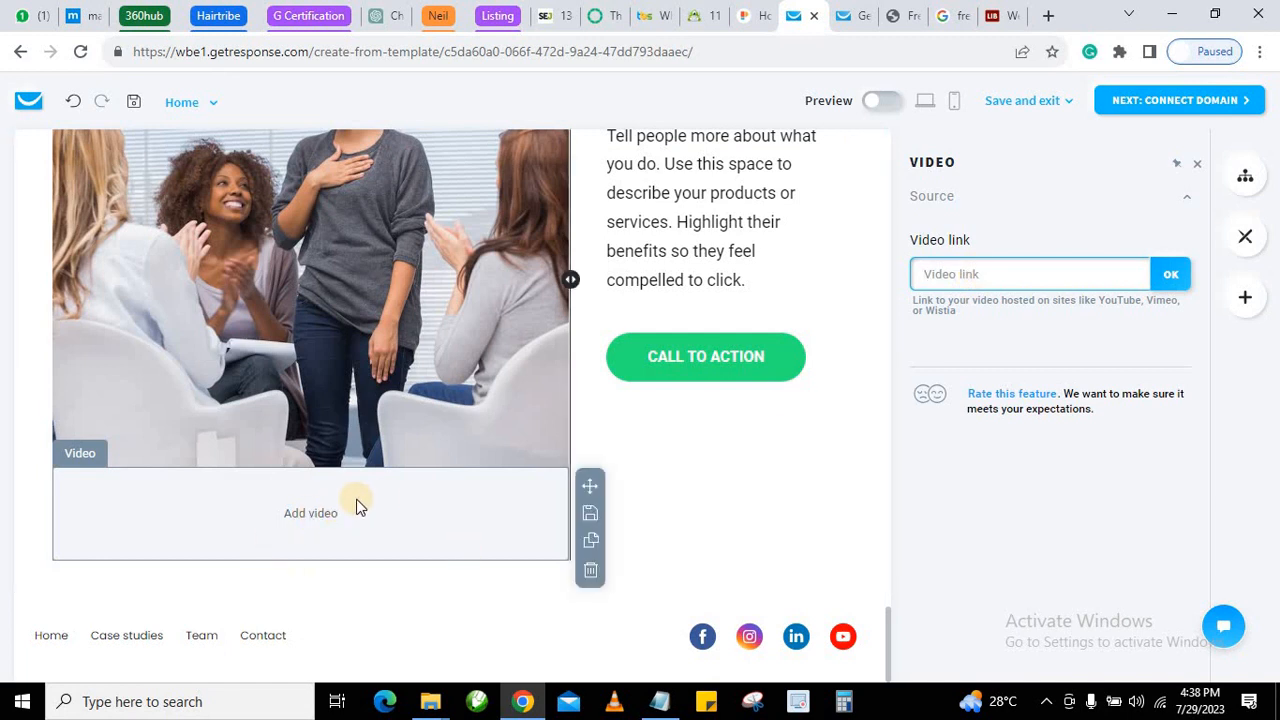
{"action": "right_click", "coordinate": [959, 274]}
{"action": "left_click", "coordinate": [1006, 417]}
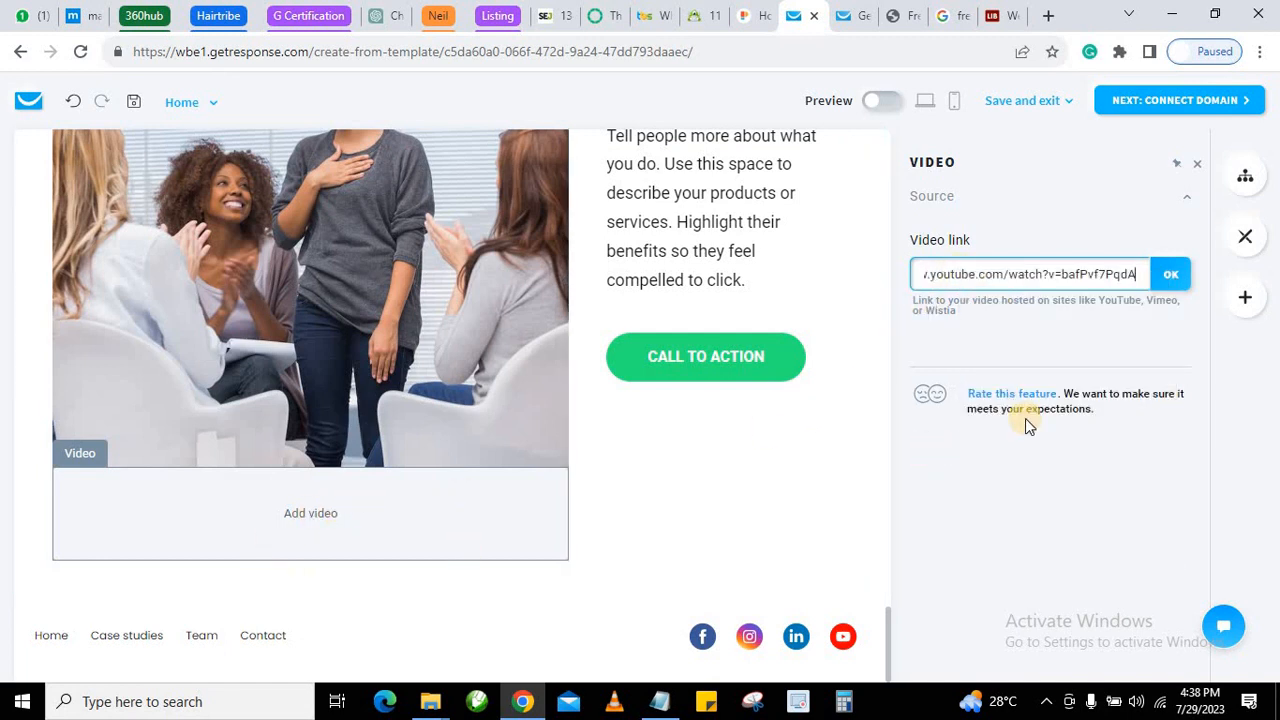
{"action": "left_click", "coordinate": [1170, 275]}
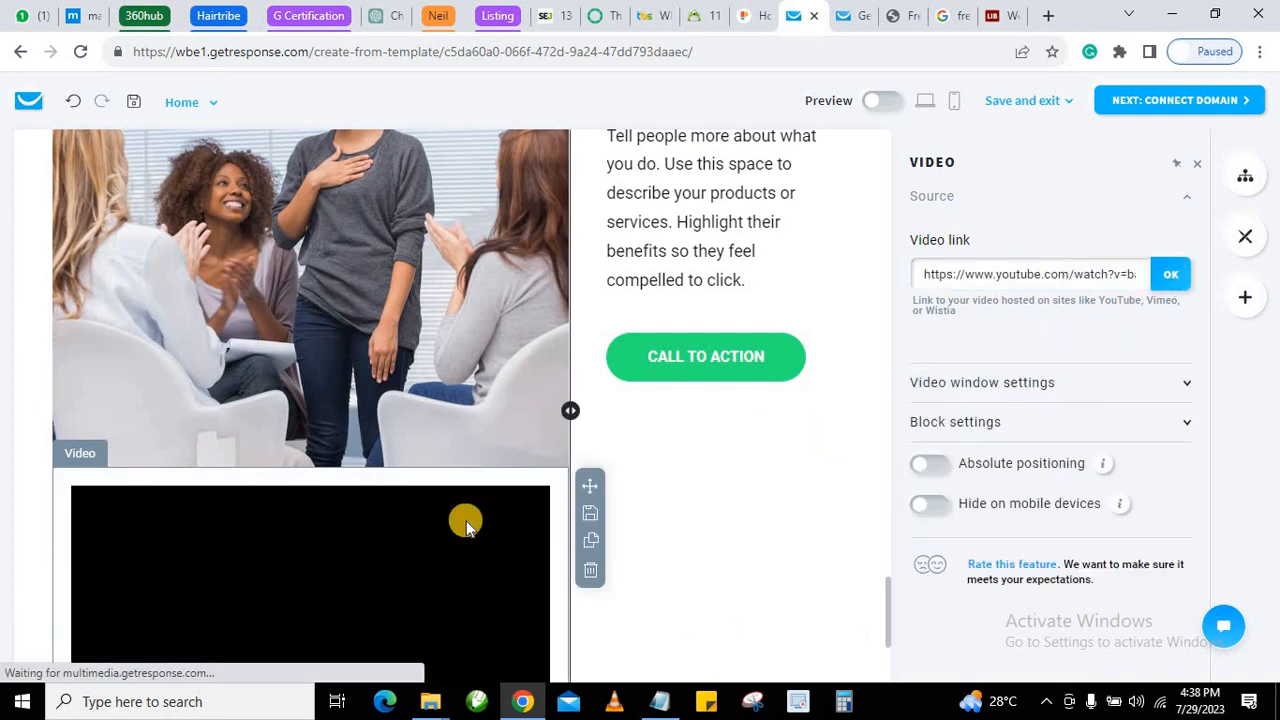
{"action": "scroll", "coordinate": [463, 518], "scroll_direction": "down", "scroll_amount": 2}
{"action": "scroll", "coordinate": [459, 516], "scroll_direction": "down", "scroll_amount": 1}
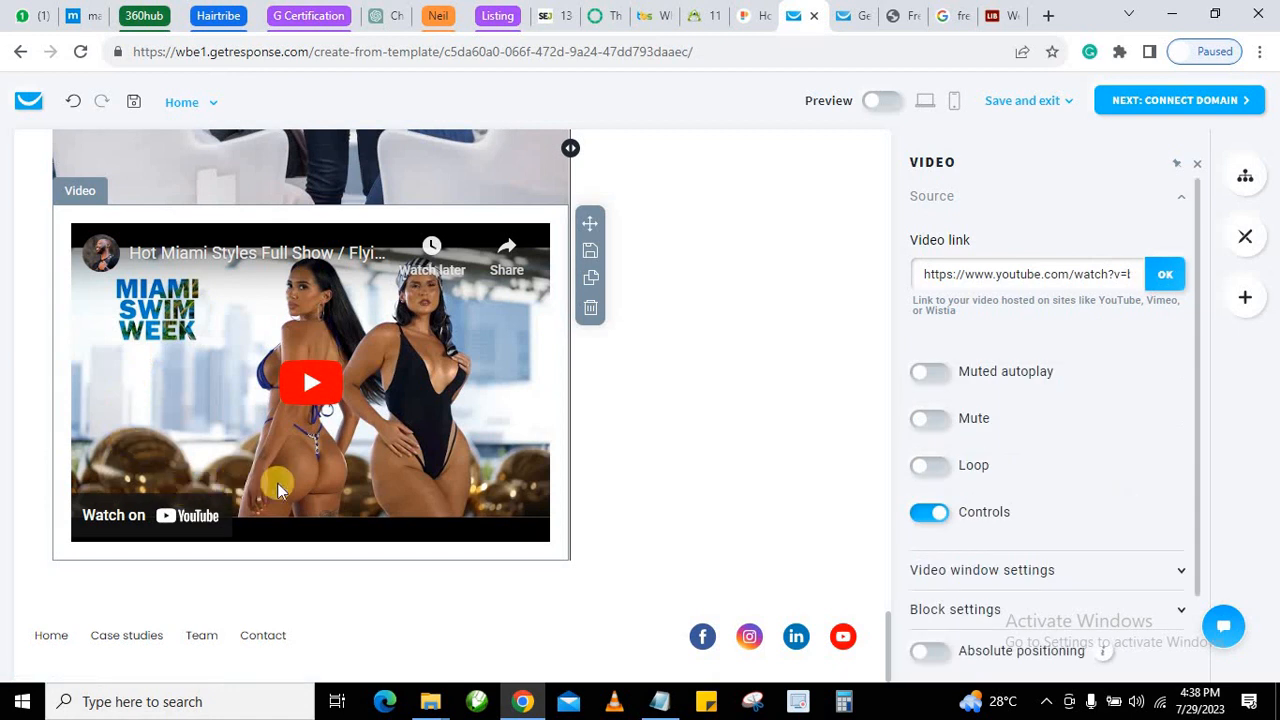
{"action": "mouse_move", "coordinate": [784, 436]}
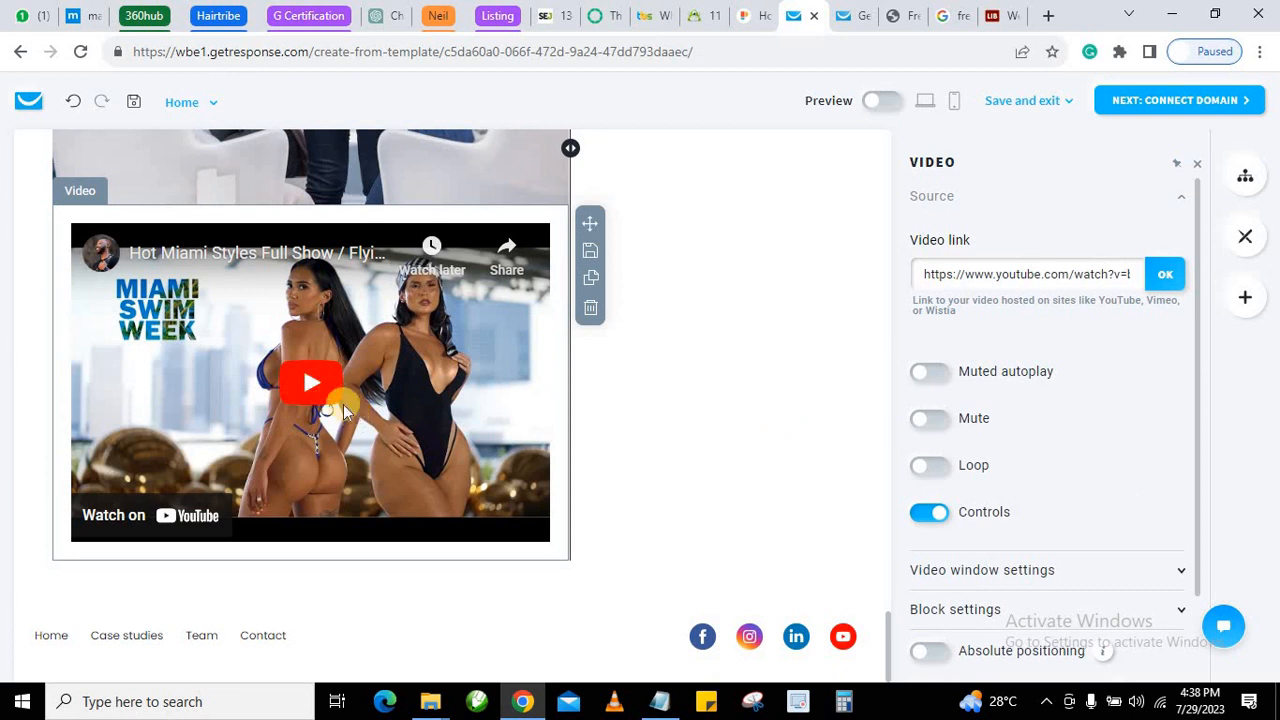
{"action": "scroll", "coordinate": [565, 462], "scroll_direction": "up", "scroll_amount": 15}
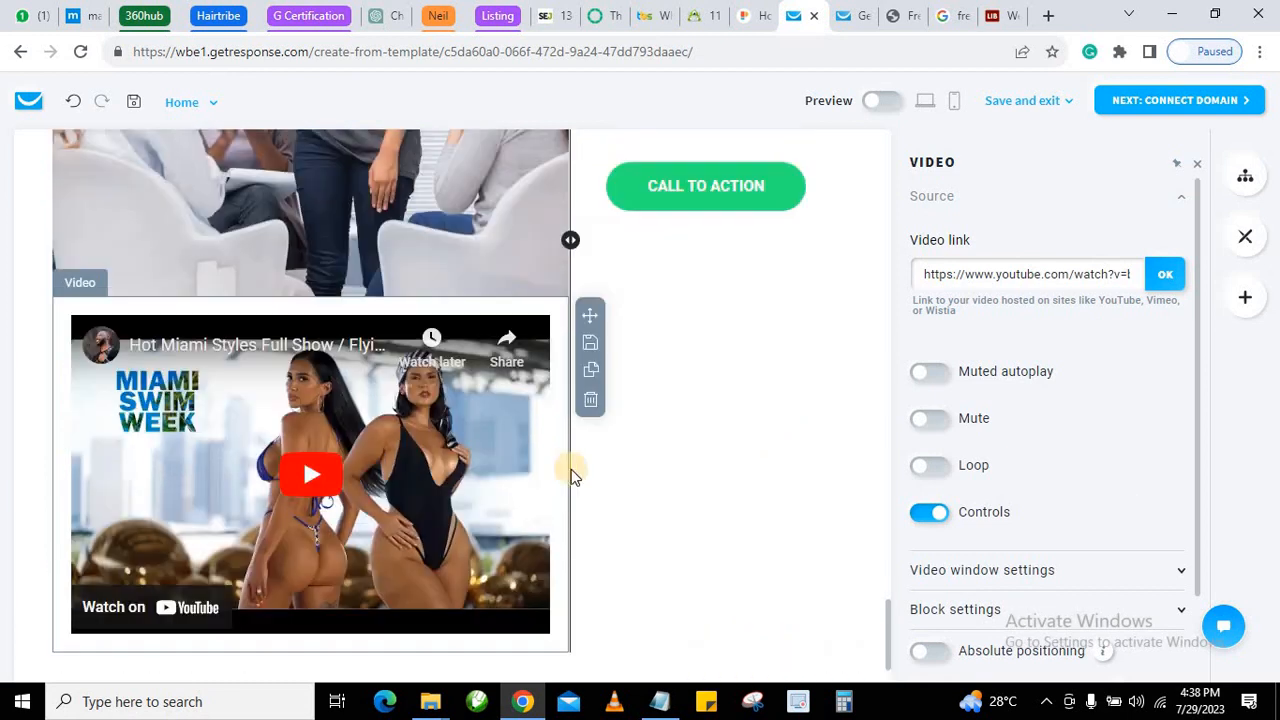
{"action": "scroll", "coordinate": [571, 471], "scroll_direction": "up", "scroll_amount": 10}
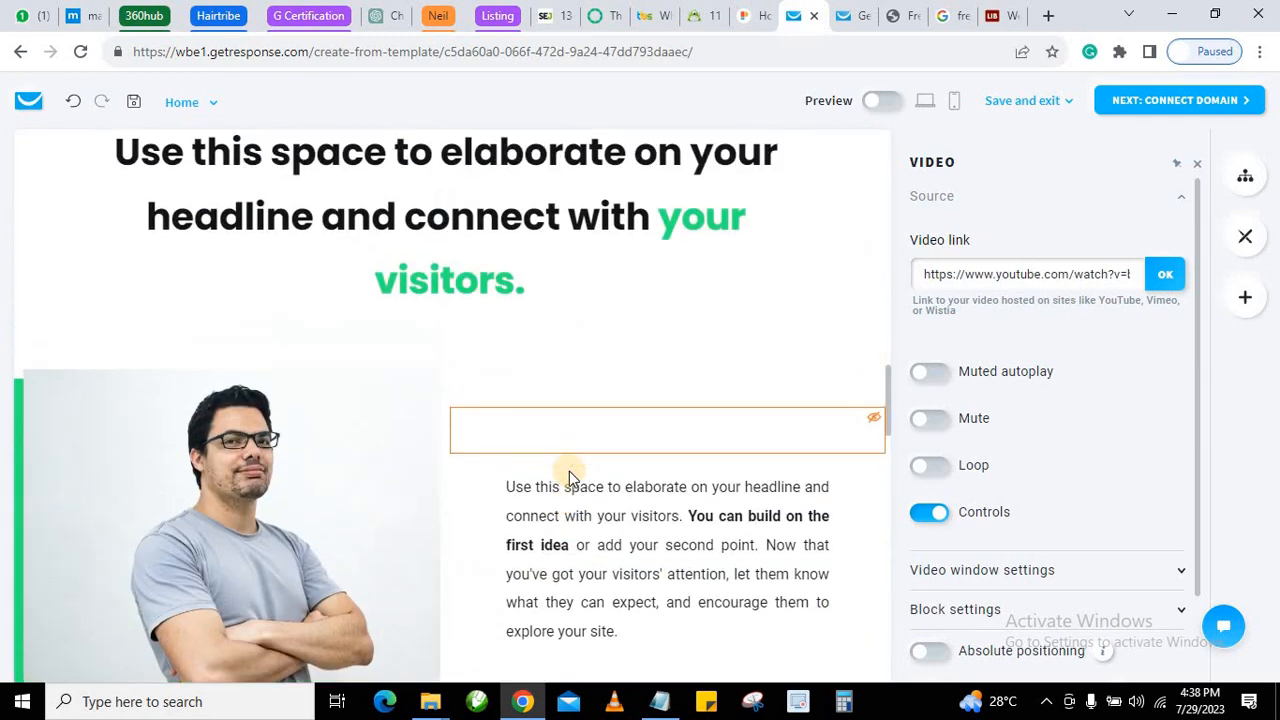
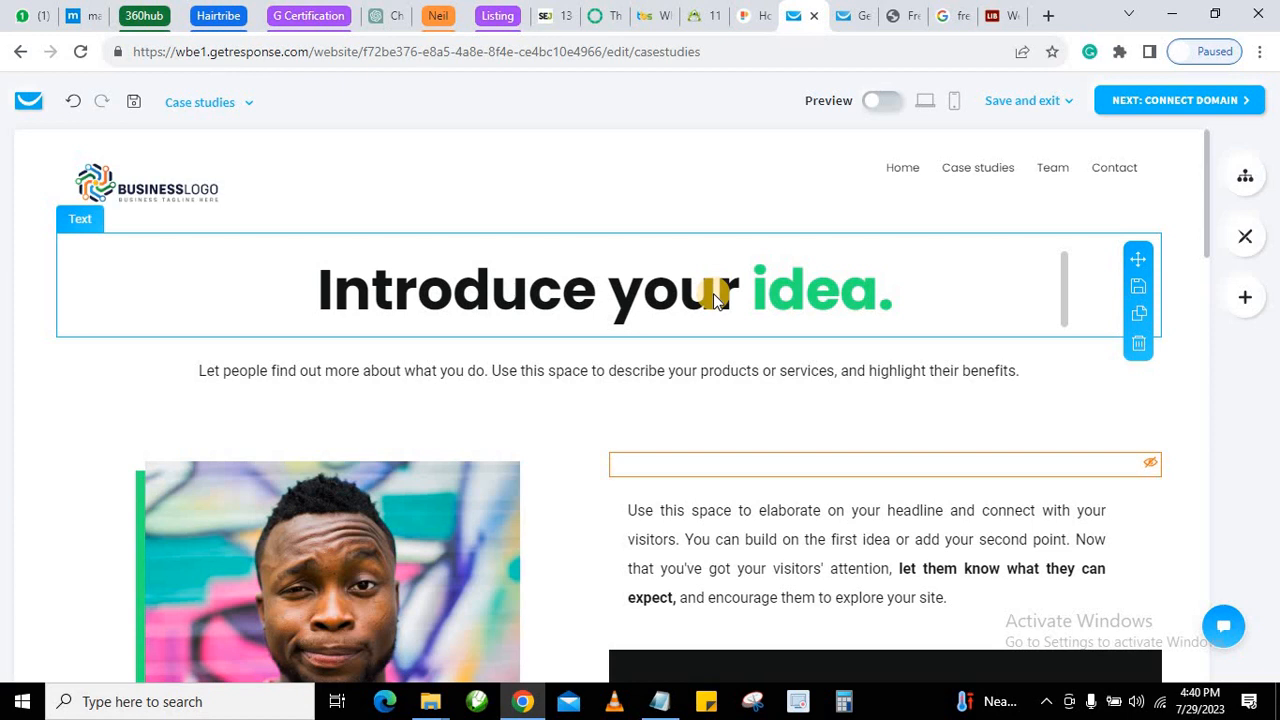
Examine the Case studies page down to its footer, including the first portrait's image settings and the second case study's text settings.
{"action": "scroll", "coordinate": [624, 285], "scroll_direction": "down", "scroll_amount": 1}
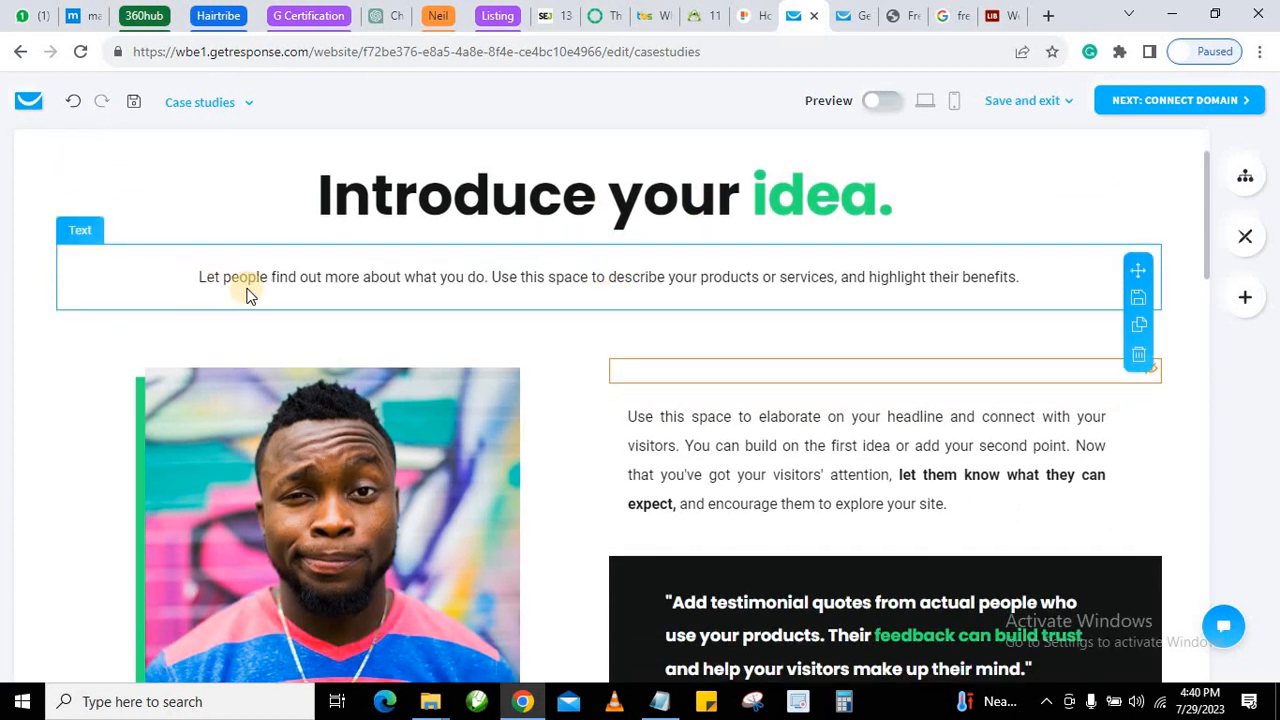
{"action": "scroll", "coordinate": [701, 298], "scroll_direction": "down", "scroll_amount": 2}
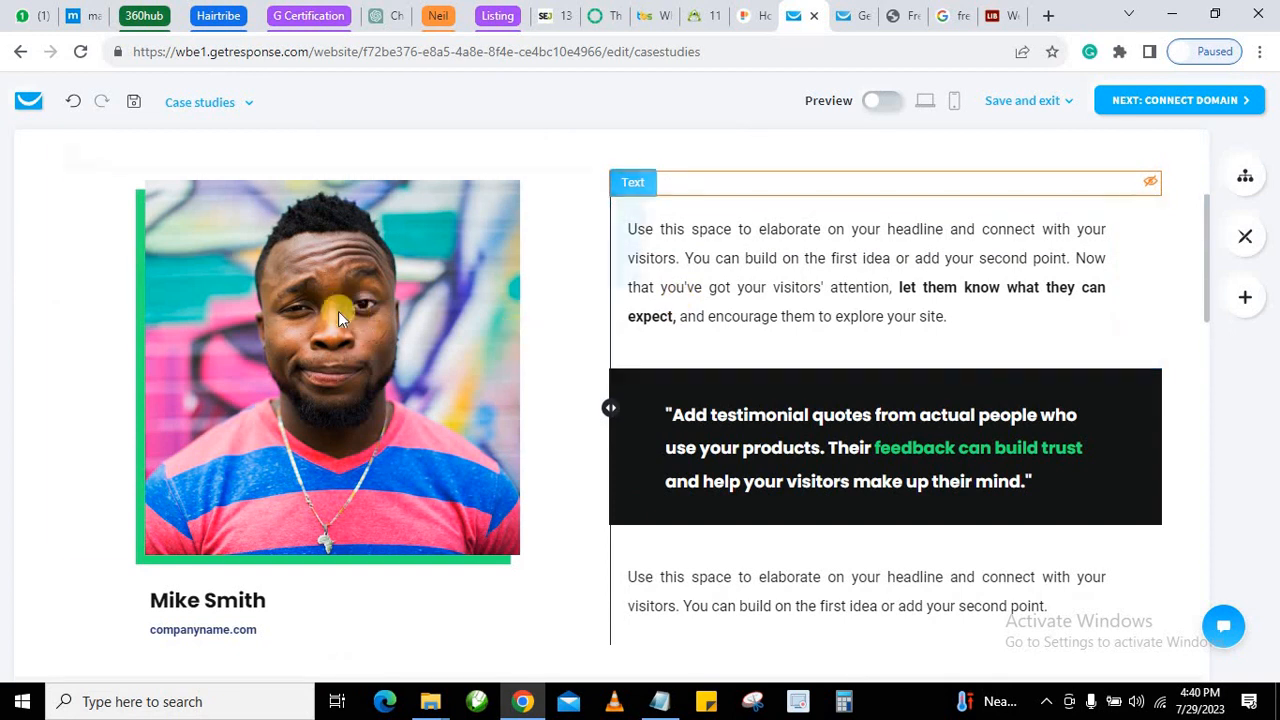
{"action": "left_click", "coordinate": [257, 291]}
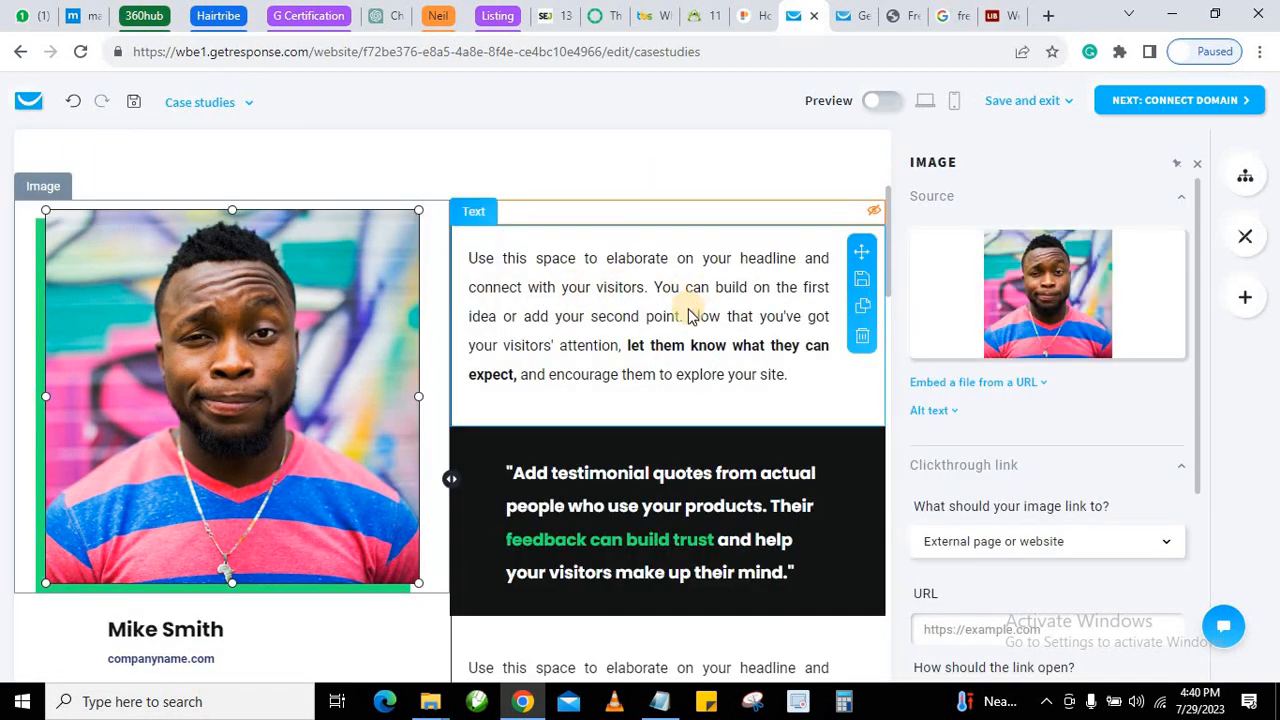
{"action": "scroll", "coordinate": [688, 314], "scroll_direction": "down", "scroll_amount": 5}
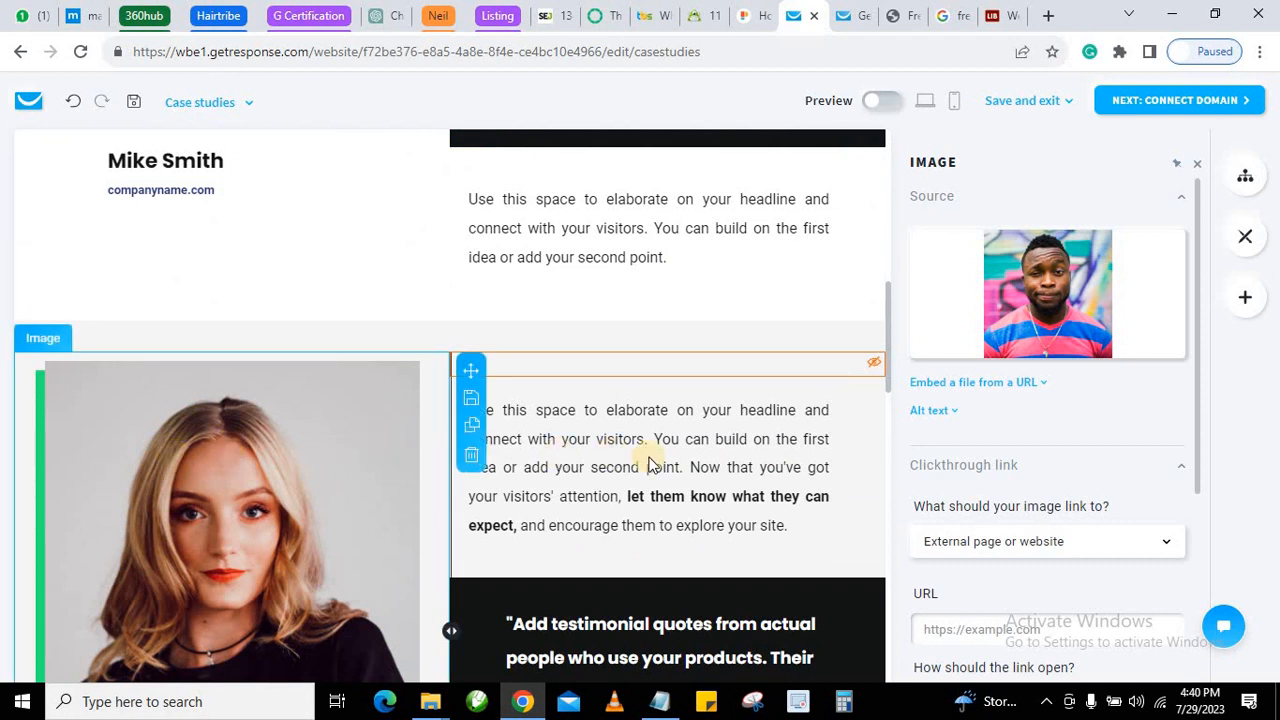
{"action": "scroll", "coordinate": [600, 452], "scroll_direction": "down", "scroll_amount": 1}
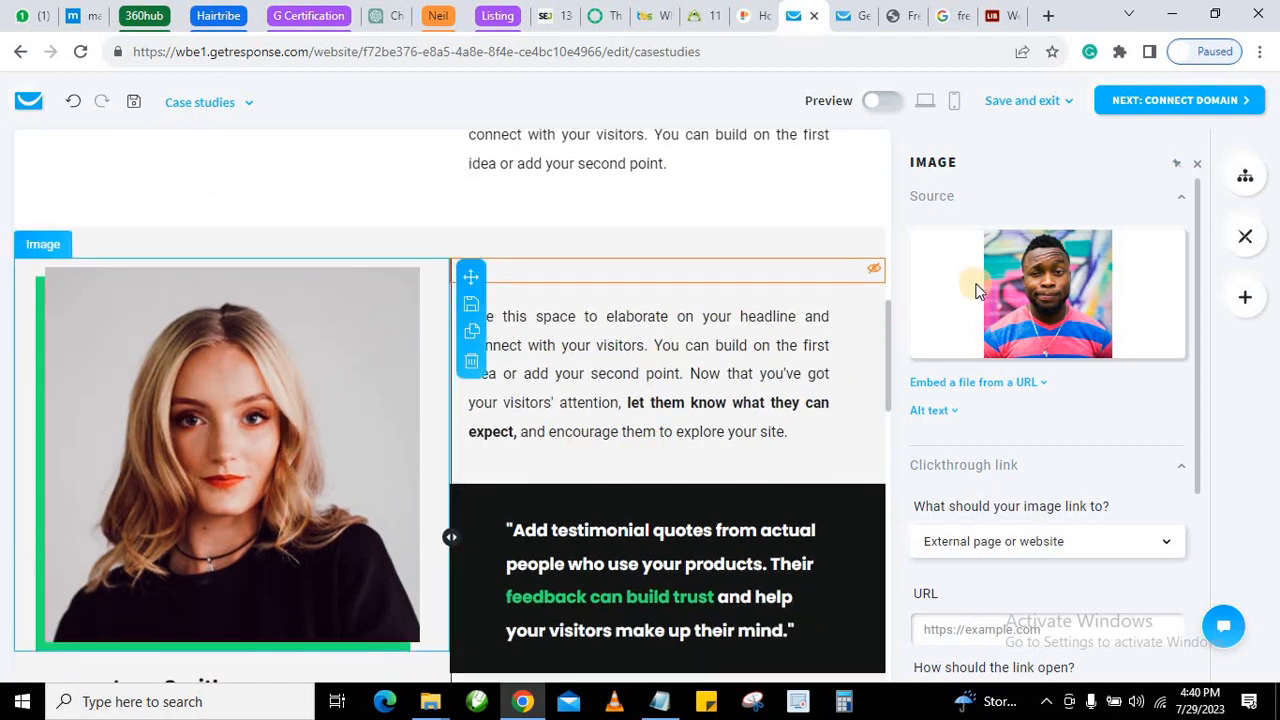
{"action": "left_click", "coordinate": [650, 385]}
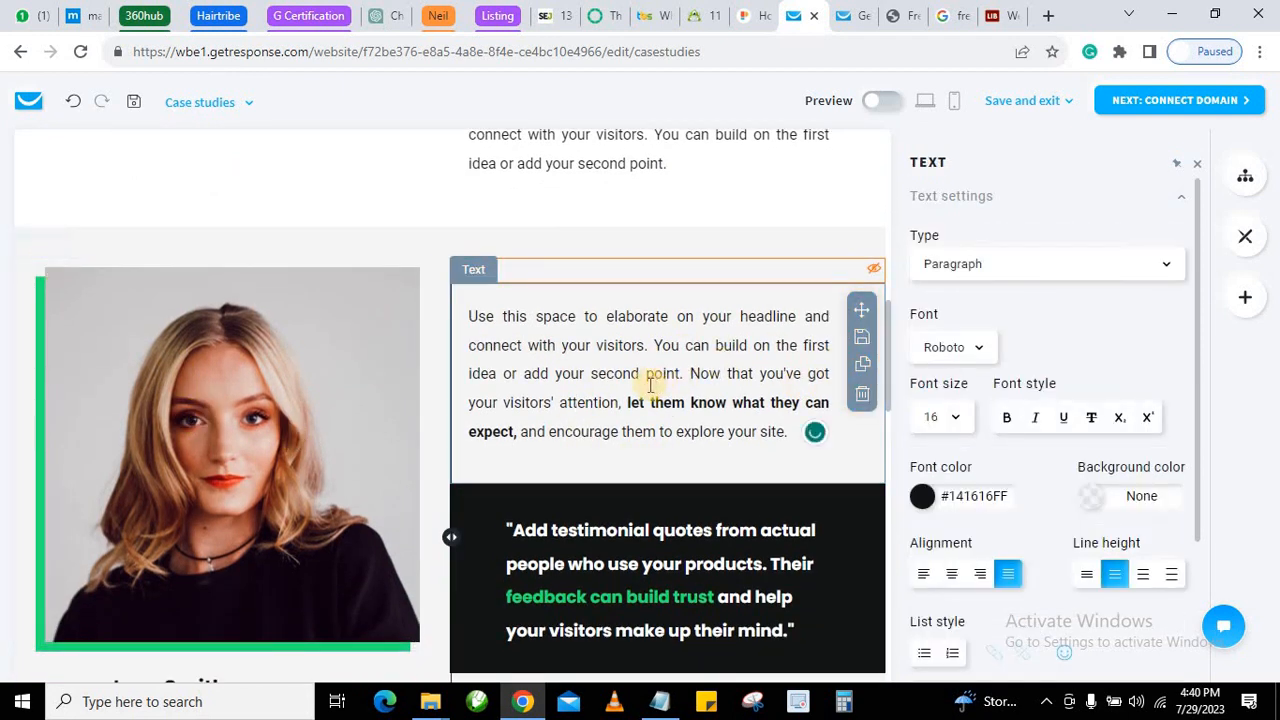
{"action": "scroll", "coordinate": [294, 372], "scroll_direction": "down", "scroll_amount": 6}
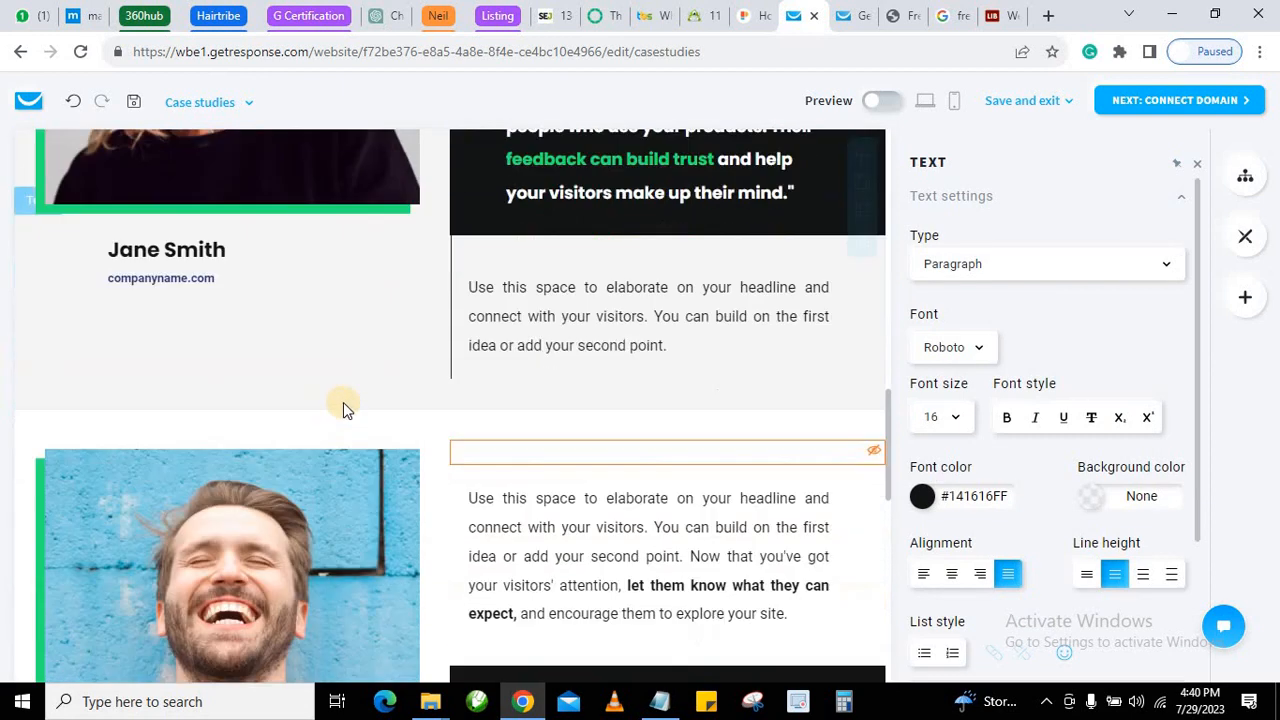
{"action": "scroll", "coordinate": [527, 410], "scroll_direction": "down", "scroll_amount": 6}
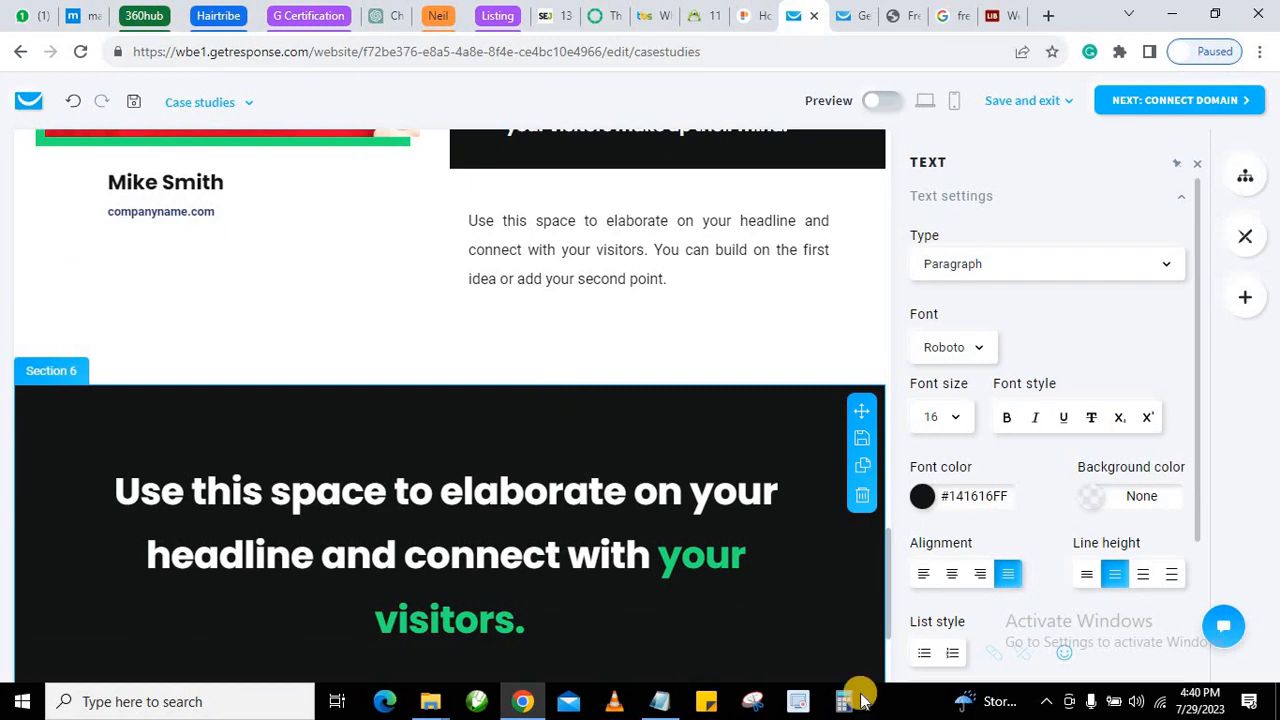
{"action": "scroll", "coordinate": [613, 434], "scroll_direction": "down", "scroll_amount": 2}
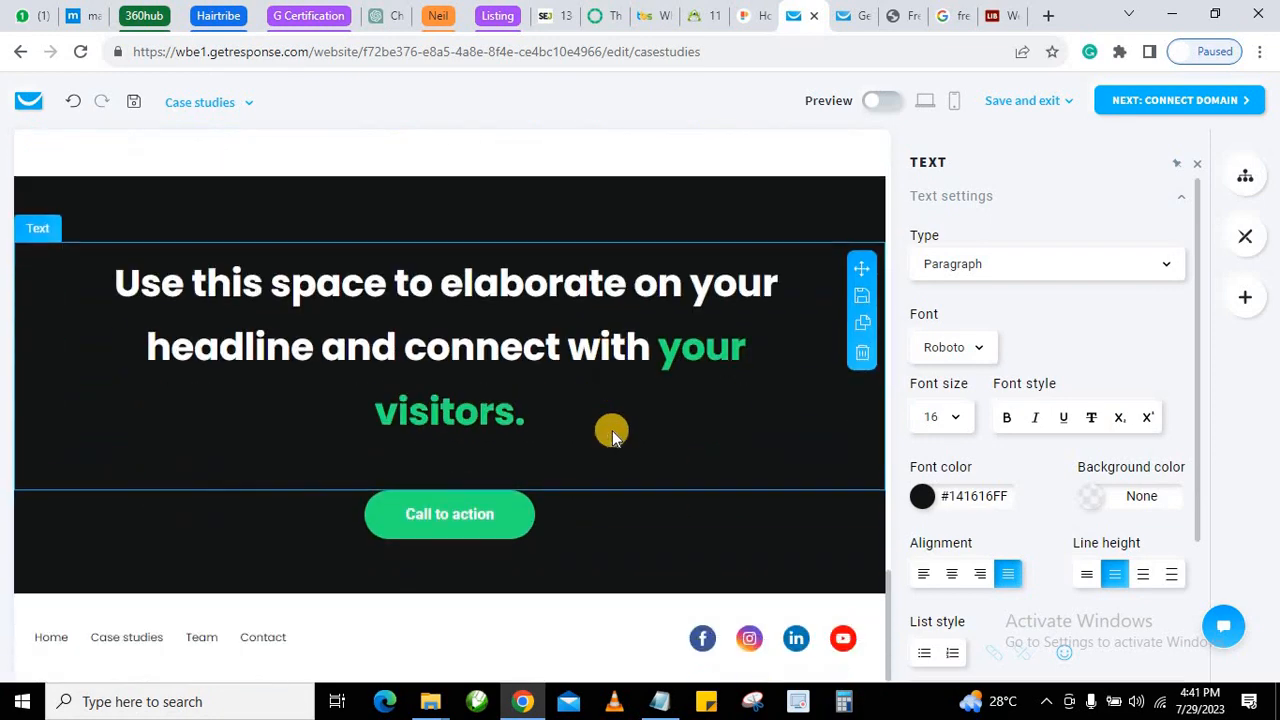
{"action": "scroll", "coordinate": [523, 409], "scroll_direction": "up", "scroll_amount": 12}
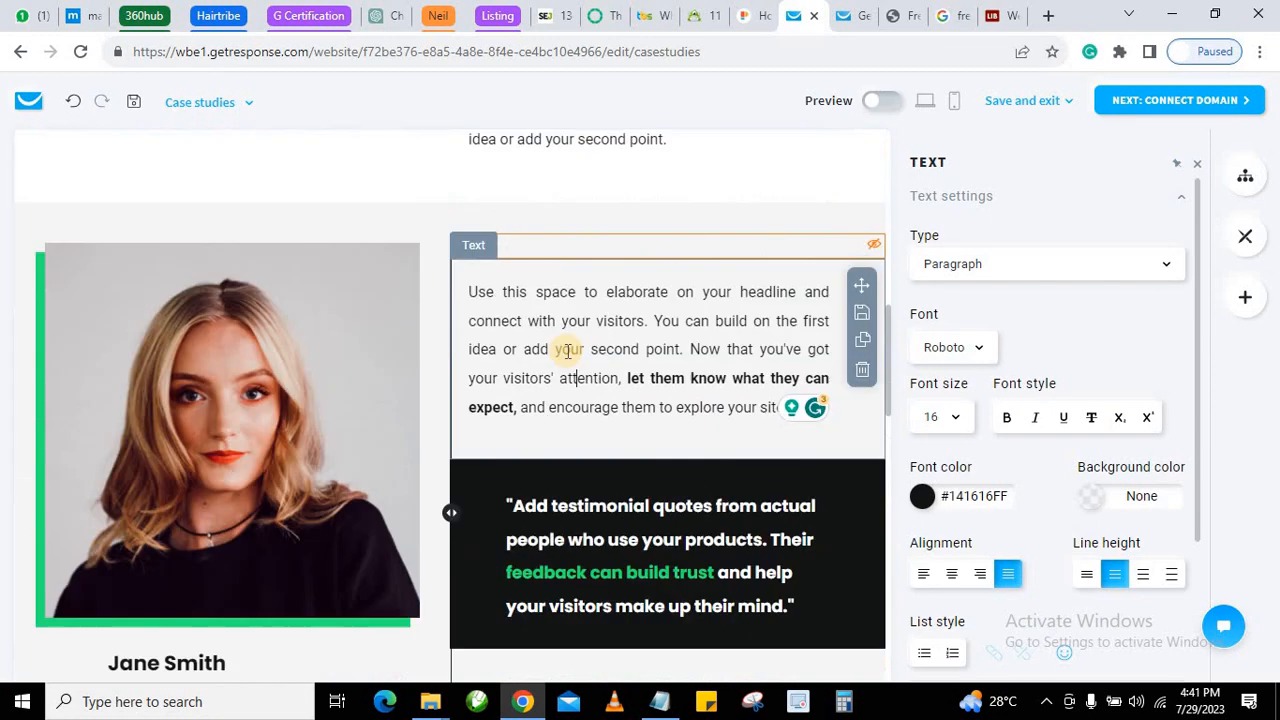
{"action": "scroll", "coordinate": [567, 351], "scroll_direction": "up", "scroll_amount": 10}
{"action": "scroll", "coordinate": [639, 318], "scroll_direction": "up", "scroll_amount": 3}
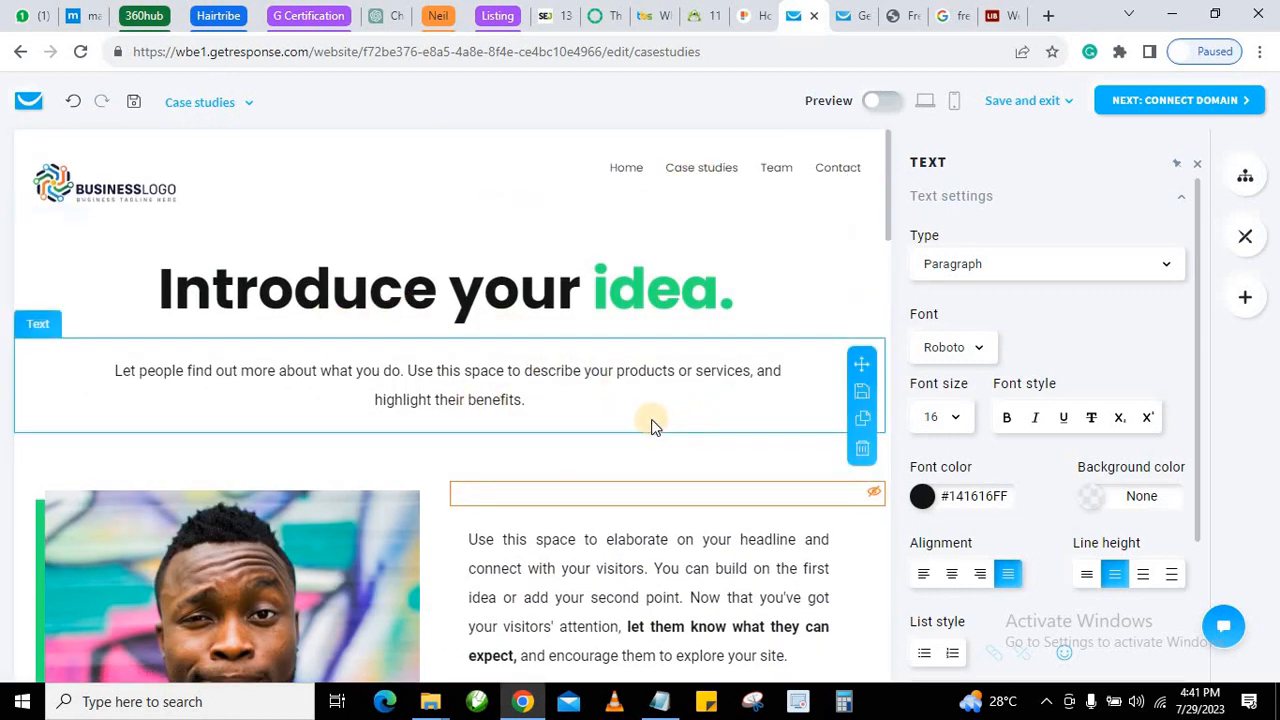
Switch to the Team page, look over the member cards, and open the first member photo's image settings.
{"action": "left_click", "coordinate": [244, 108]}
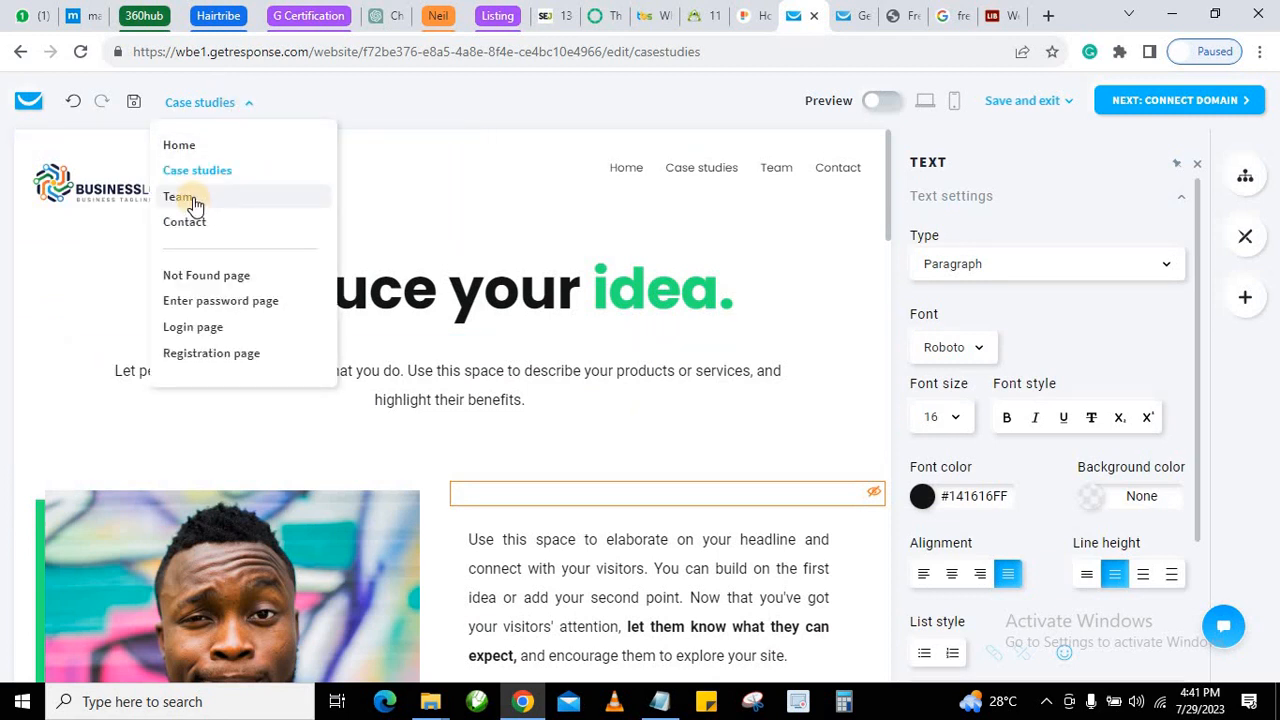
{"action": "left_click", "coordinate": [205, 199]}
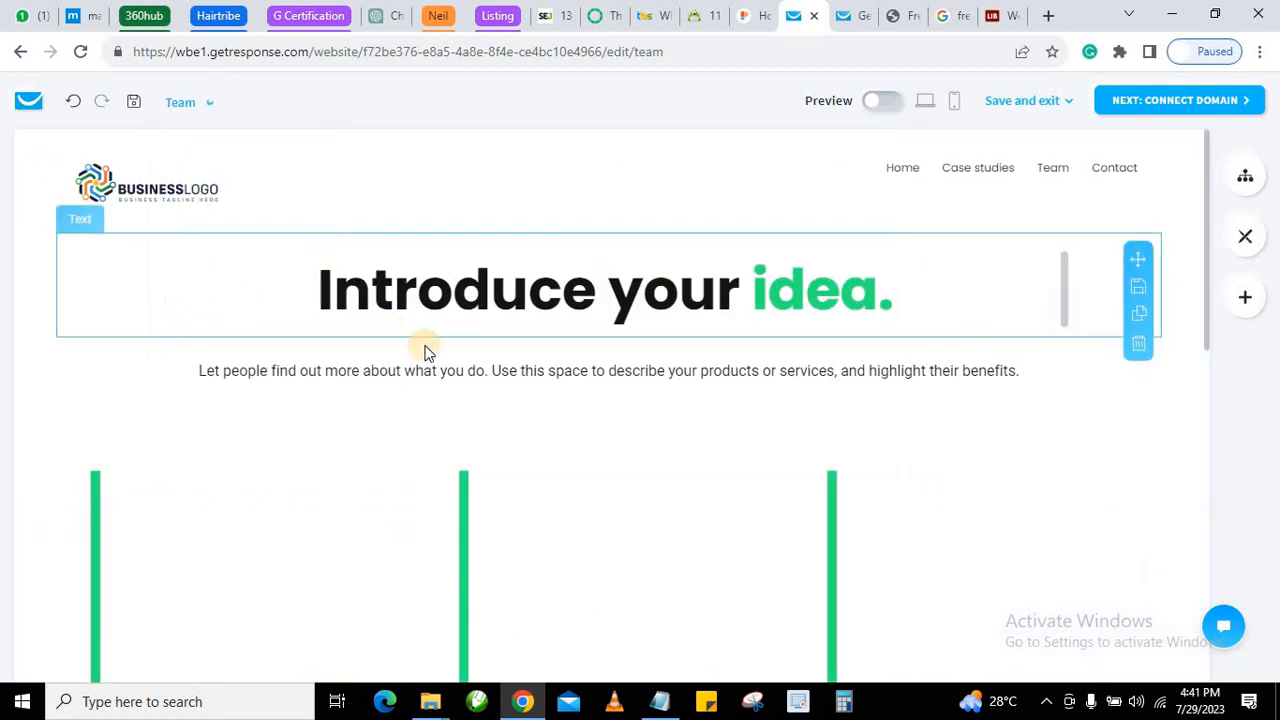
{"action": "scroll", "coordinate": [376, 365], "scroll_direction": "down", "scroll_amount": 3}
{"action": "scroll", "coordinate": [242, 345], "scroll_direction": "down", "scroll_amount": 3}
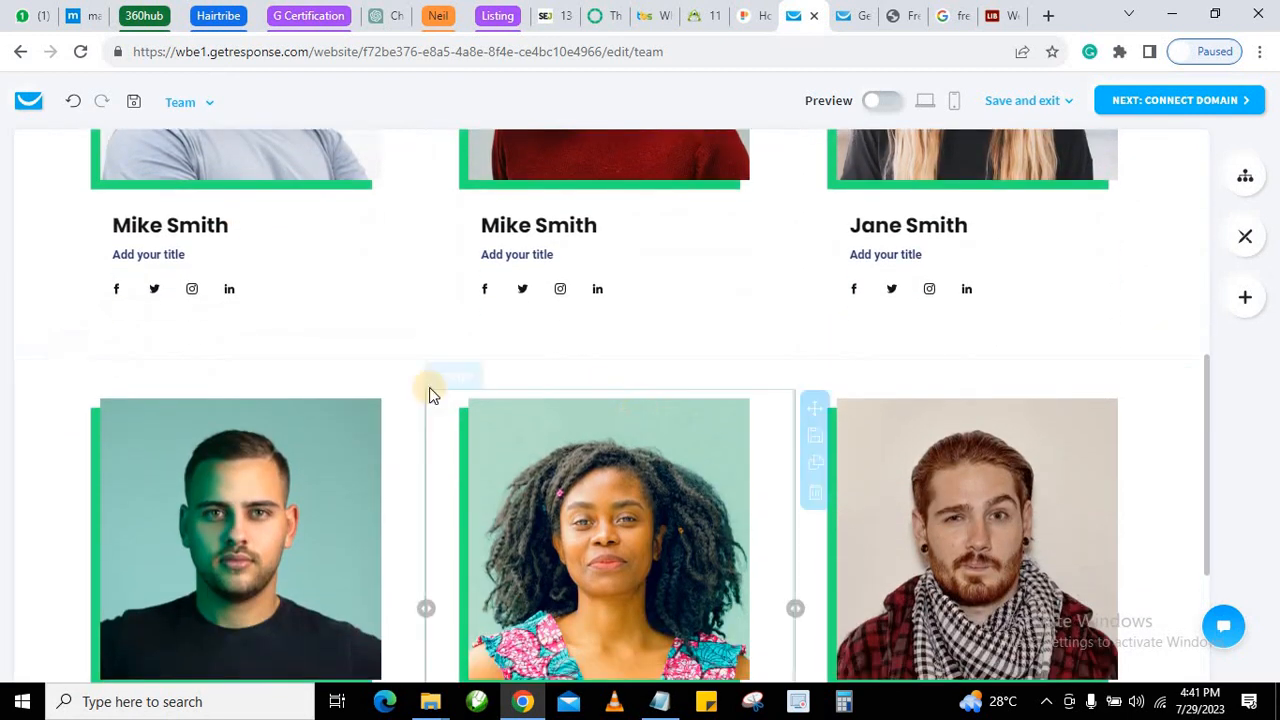
{"action": "scroll", "coordinate": [319, 364], "scroll_direction": "up", "scroll_amount": 3}
{"action": "scroll", "coordinate": [231, 405], "scroll_direction": "up", "scroll_amount": 1}
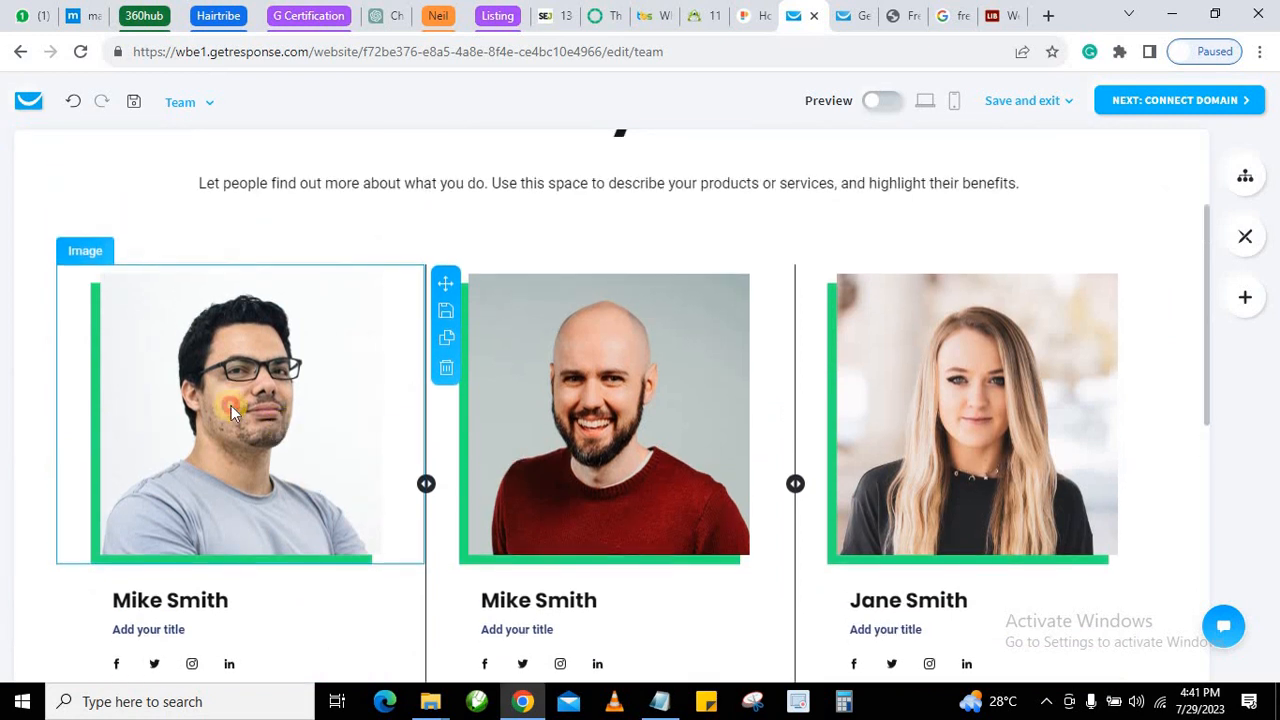
{"action": "left_click", "coordinate": [231, 405]}
{"action": "mouse_move", "coordinate": [1055, 302]}
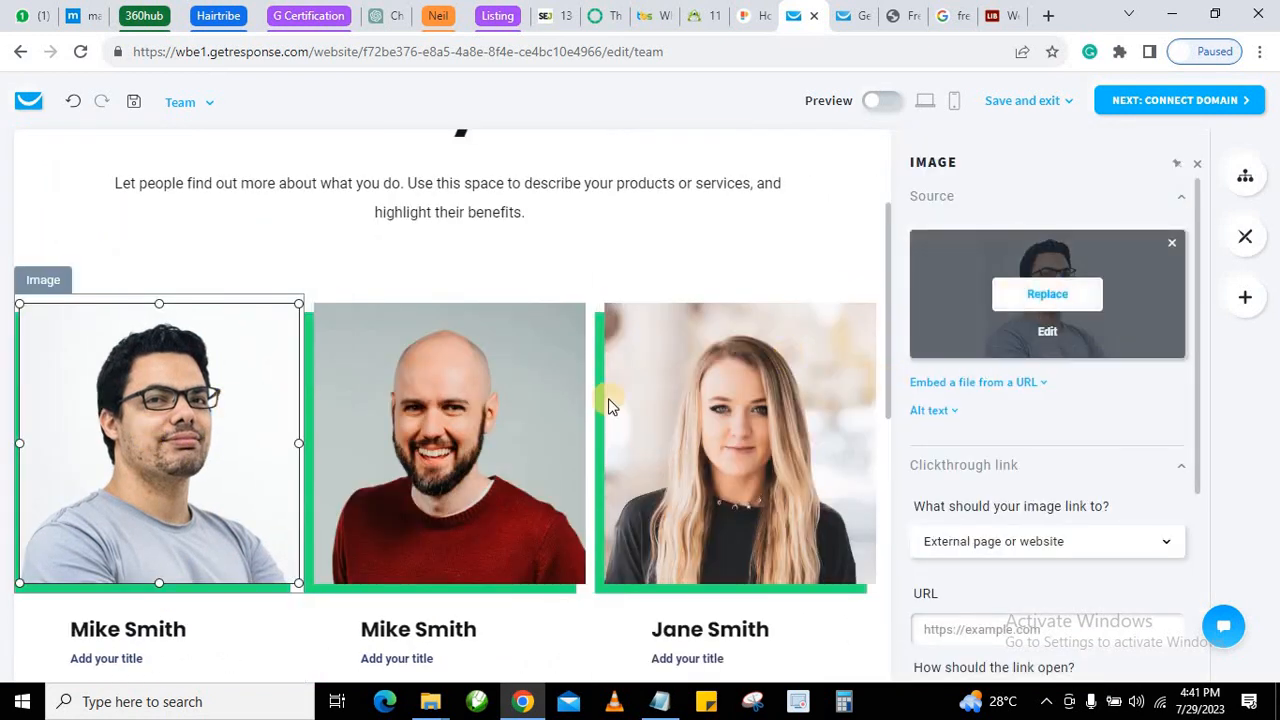
Replace the name under the first team member's photo with another full name, removing the leftover surname line.
{"action": "scroll", "coordinate": [400, 538], "scroll_direction": "down", "scroll_amount": 2}
{"action": "left_click", "coordinate": [112, 441]}
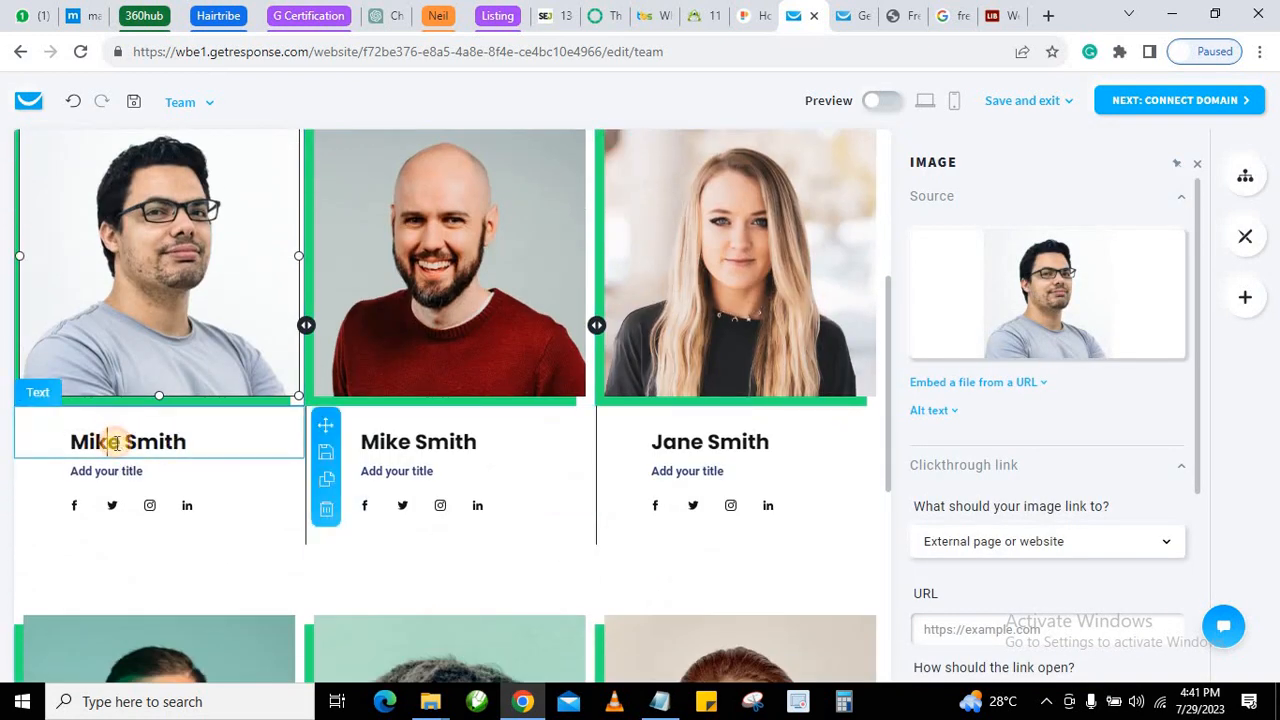
{"action": "triple_click", "coordinate": [121, 441]}
{"action": "key", "text": "ctrl+shift+Left"}
{"action": "type", "text": "John Smith"}
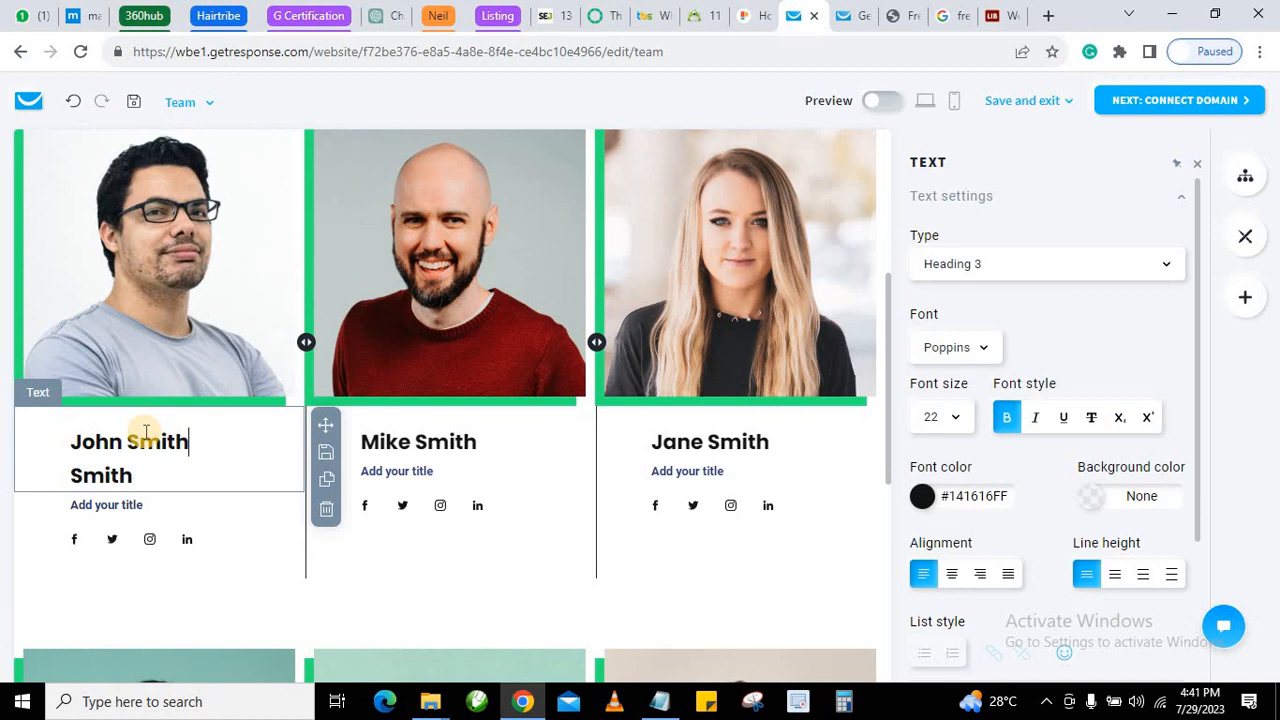
{"action": "key", "text": "Delete"}
{"action": "key", "text": "Delete"}
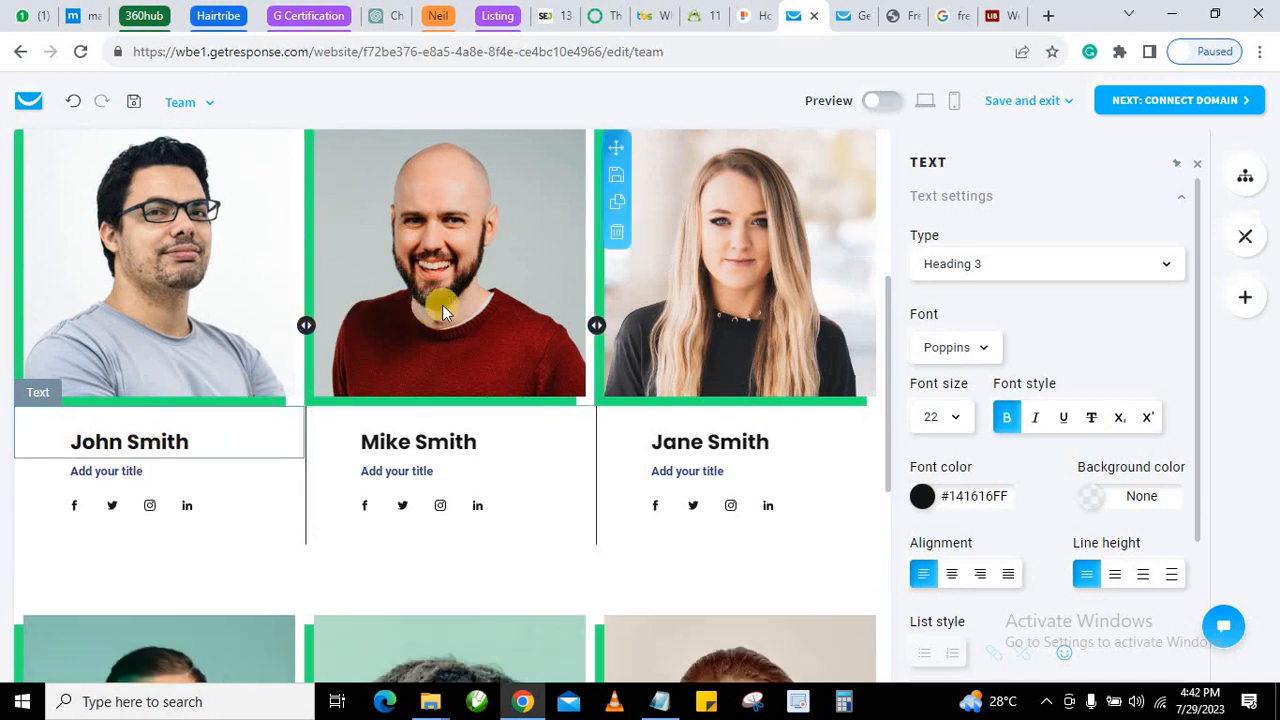
Insert a new section between the Team page's intro text and the first row of member photos.
{"action": "scroll", "coordinate": [700, 349], "scroll_direction": "down", "scroll_amount": 2}
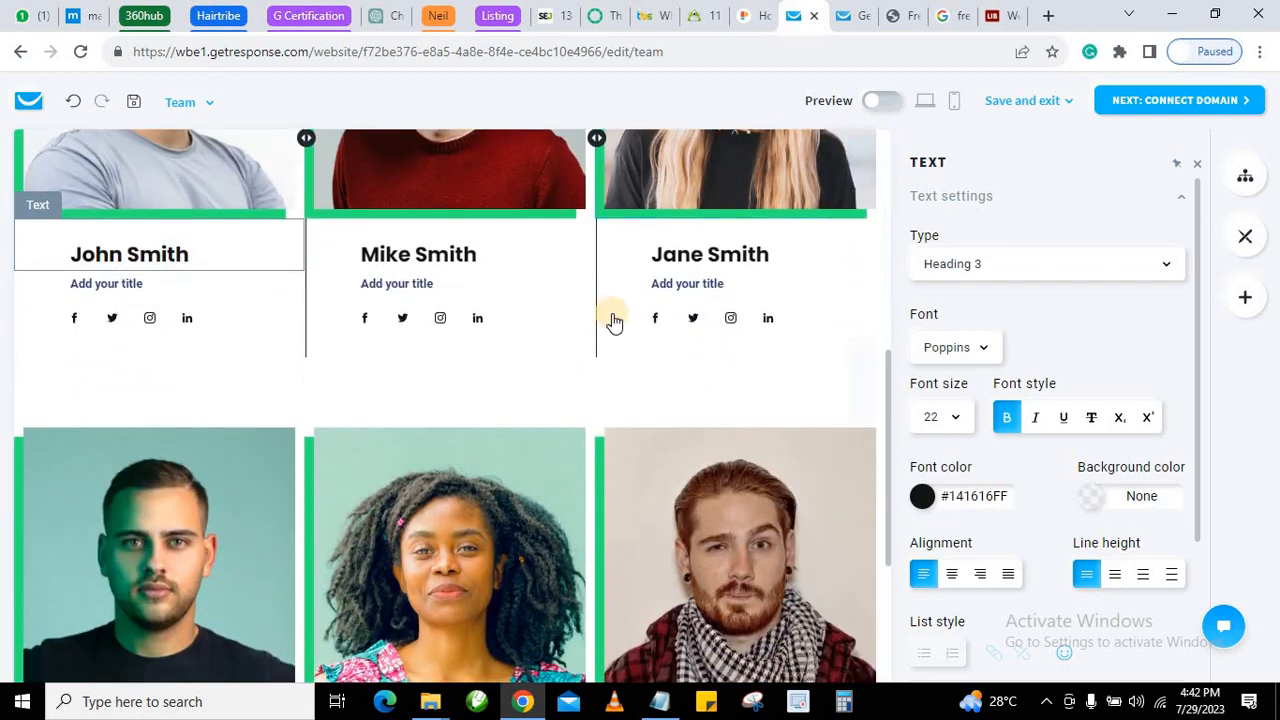
{"action": "scroll", "coordinate": [563, 366], "scroll_direction": "down", "scroll_amount": 3}
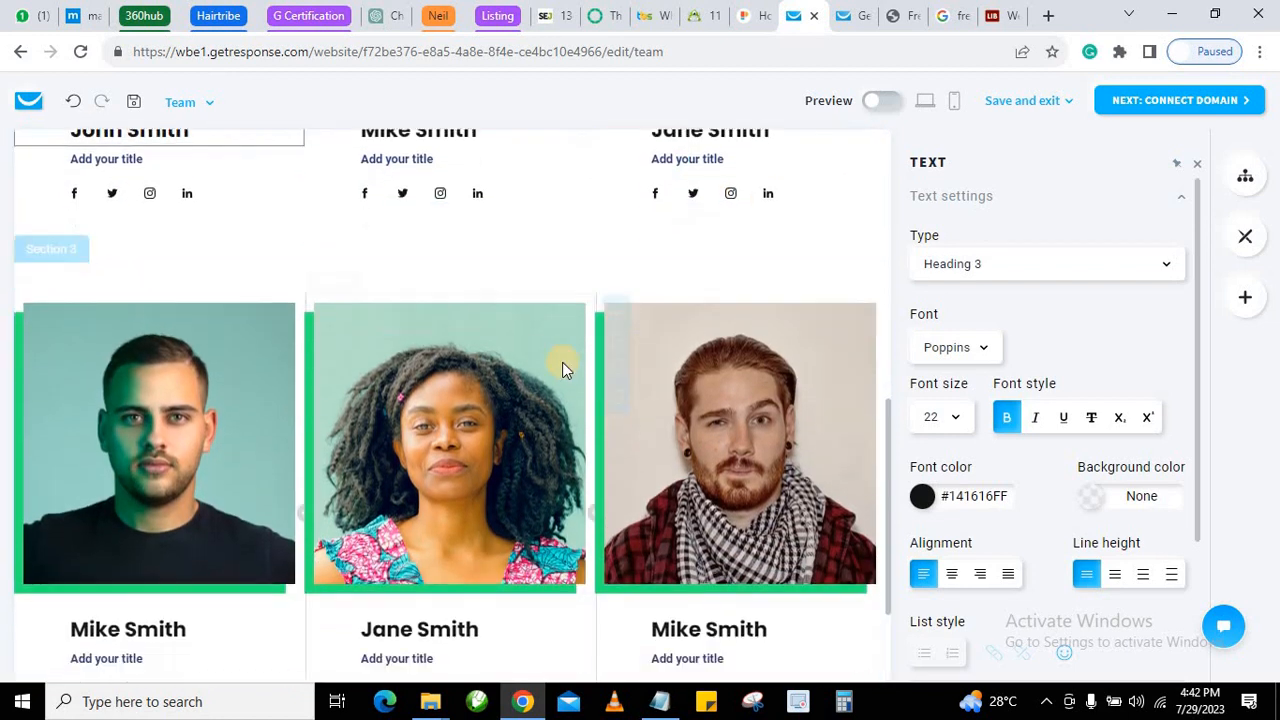
{"action": "scroll", "coordinate": [563, 390], "scroll_direction": "up", "scroll_amount": 8}
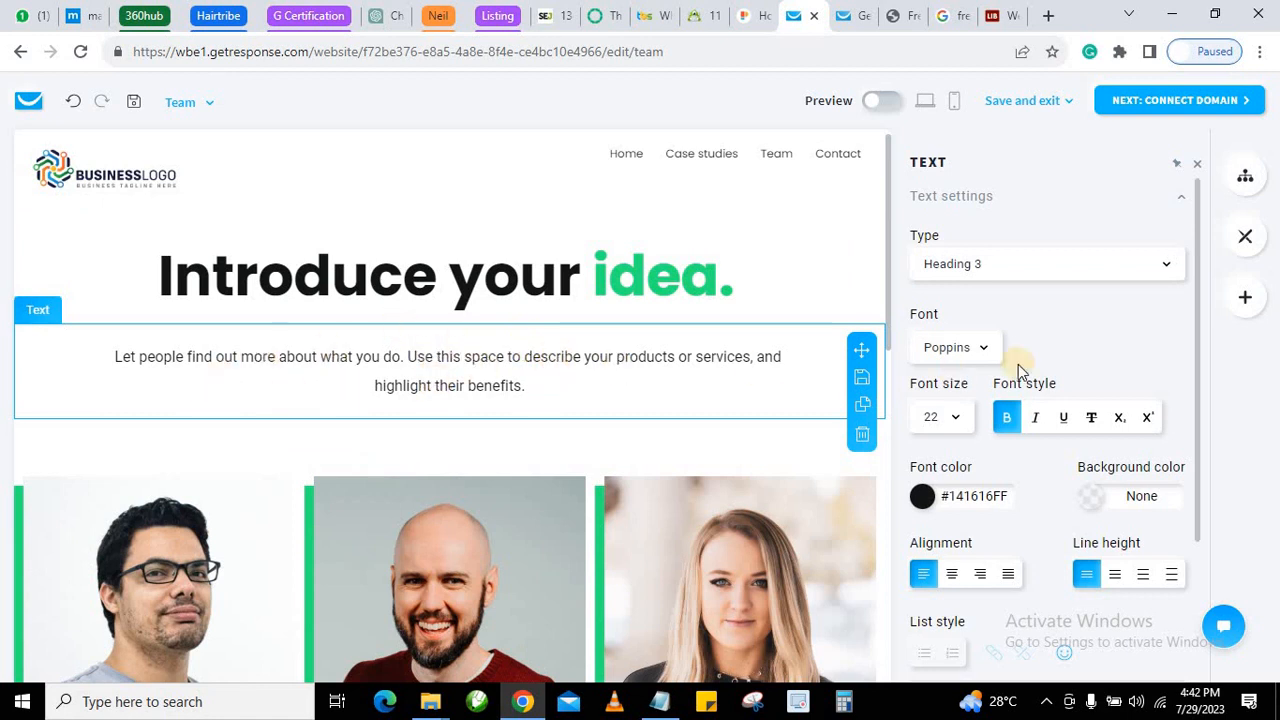
{"action": "scroll", "coordinate": [531, 450], "scroll_direction": "down", "scroll_amount": 1}
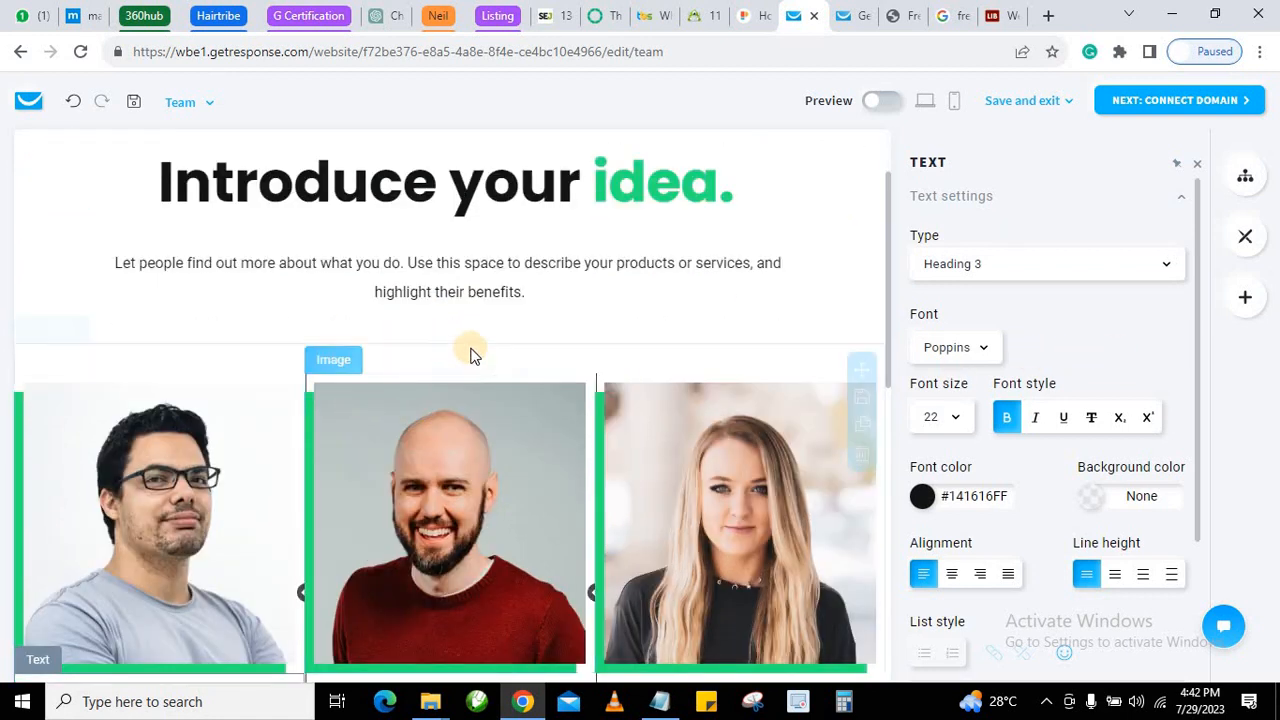
{"action": "left_click", "coordinate": [1247, 298]}
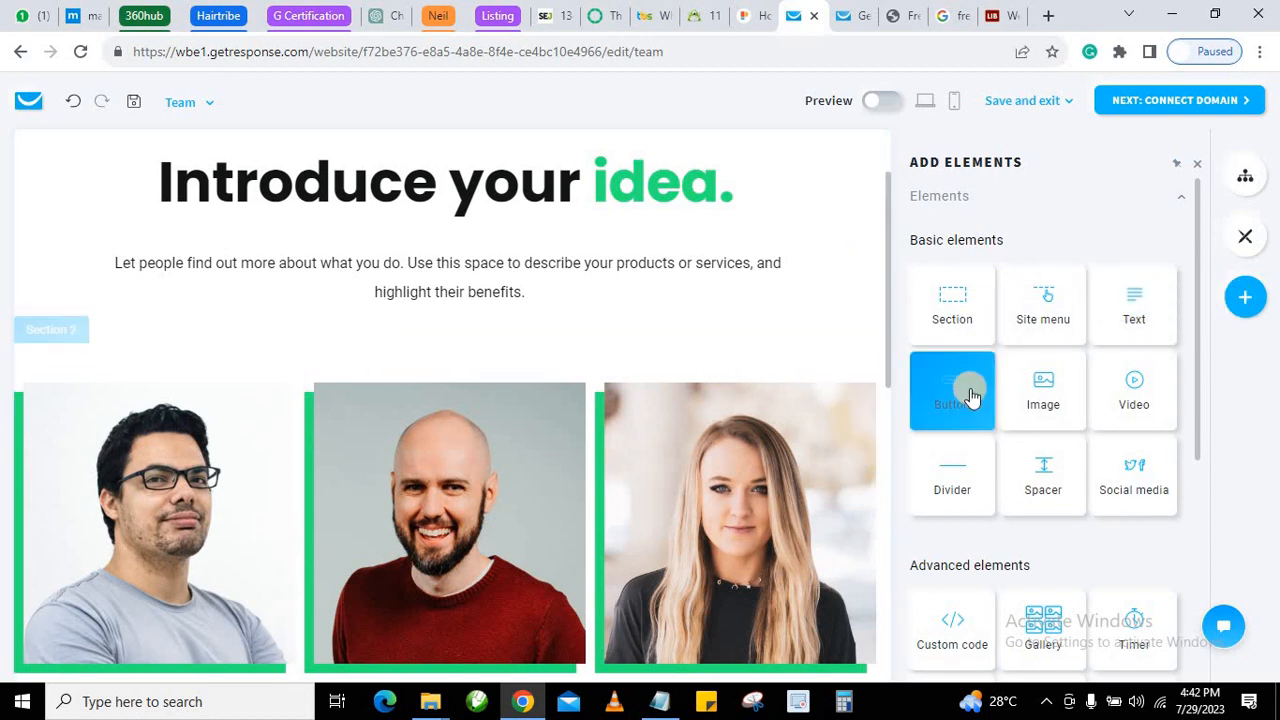
{"action": "left_click_drag", "start_coordinate": [963, 325], "coordinate": [410, 375]}
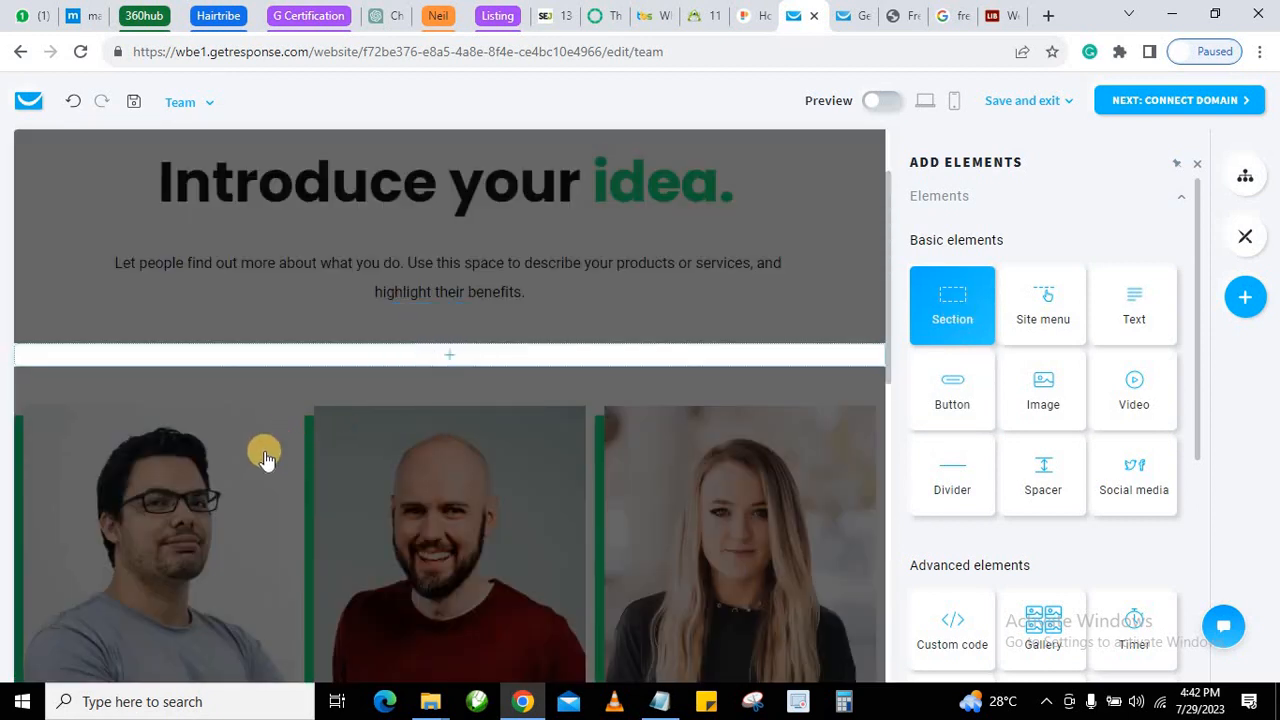
Use the section template with a centred "Add your title" heading, text and green call-to-action button over a leaf background.
{"action": "scroll", "coordinate": [800, 405], "scroll_direction": "down", "scroll_amount": 4}
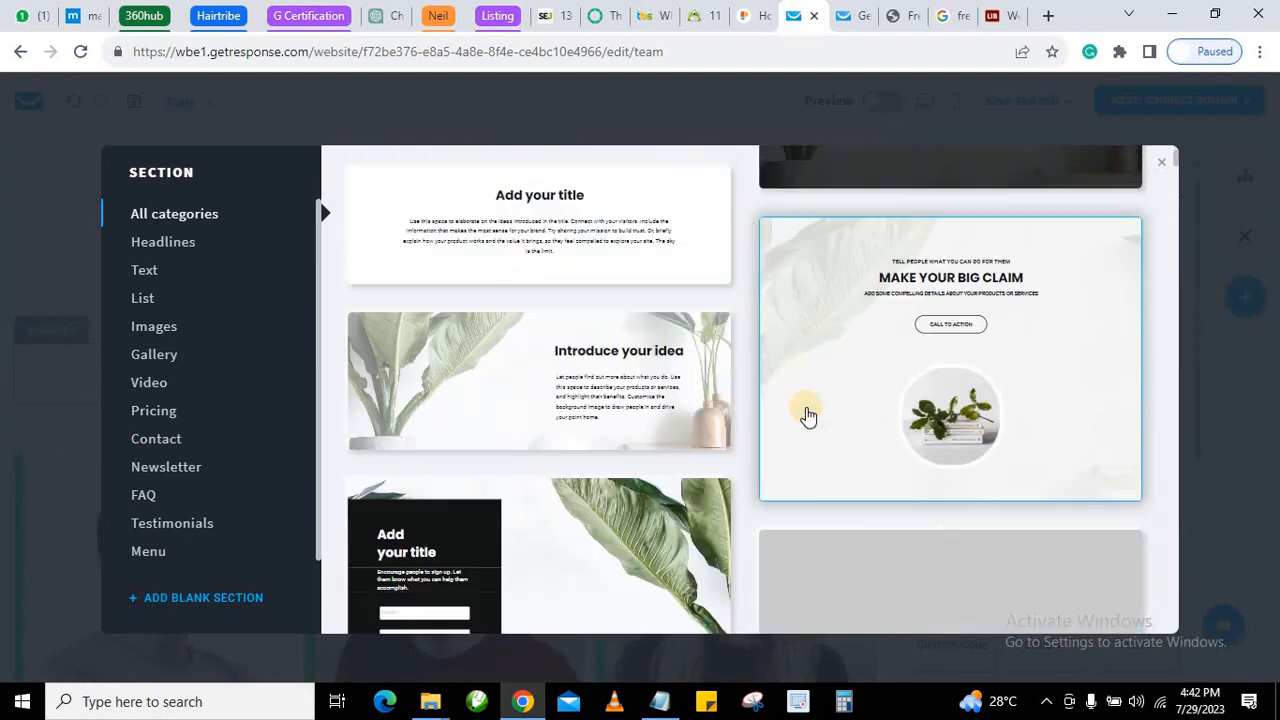
{"action": "scroll", "coordinate": [800, 425], "scroll_direction": "down", "scroll_amount": 8}
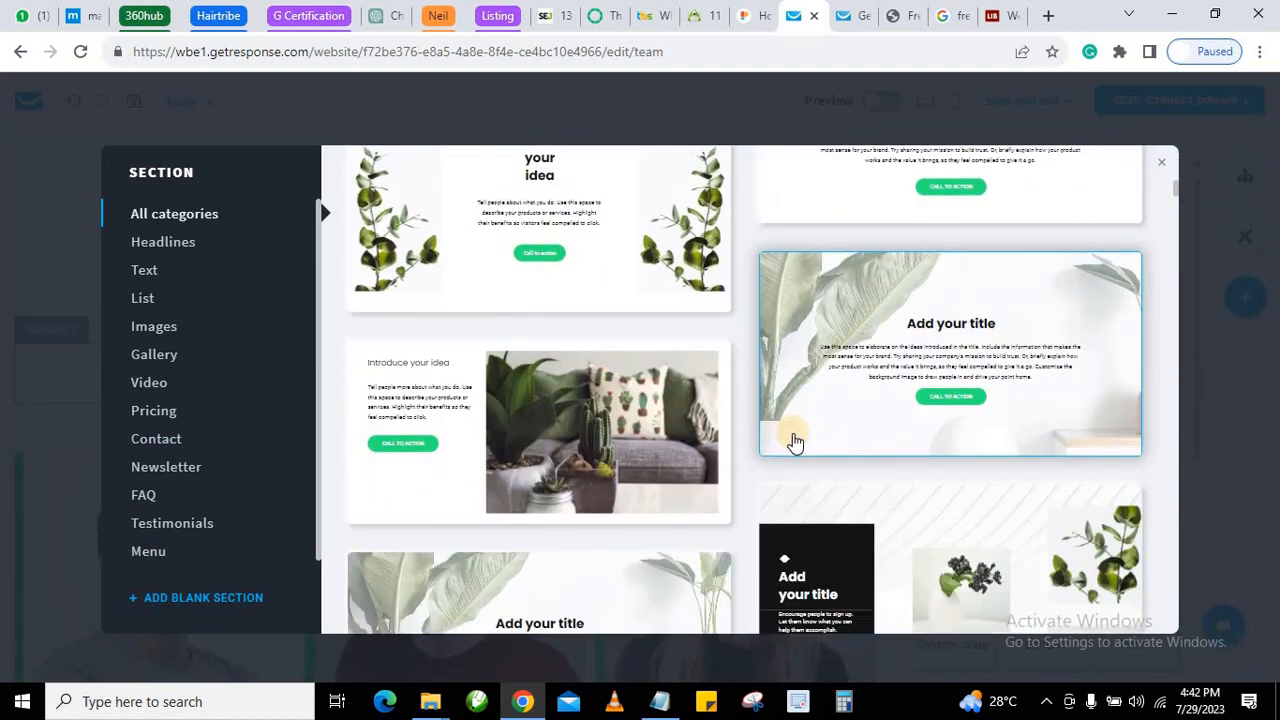
{"action": "scroll", "coordinate": [791, 440], "scroll_direction": "up", "scroll_amount": 3}
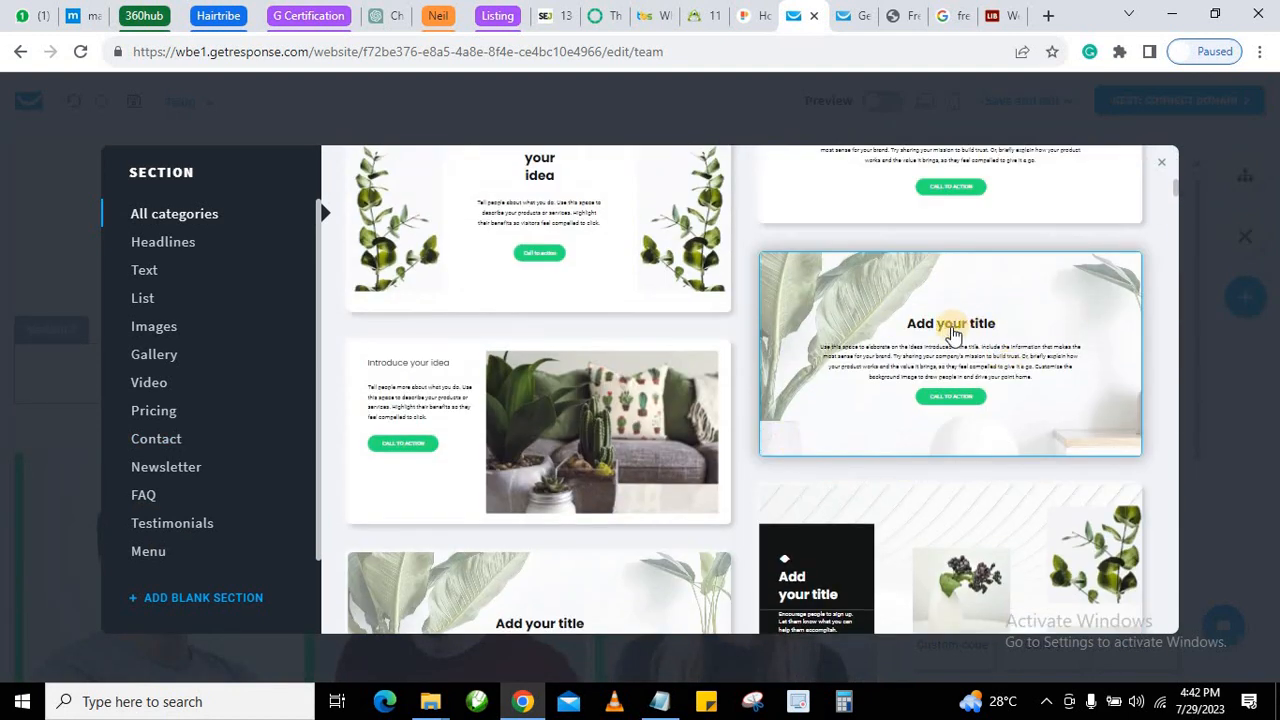
{"action": "scroll", "coordinate": [952, 335], "scroll_direction": "down", "scroll_amount": 8}
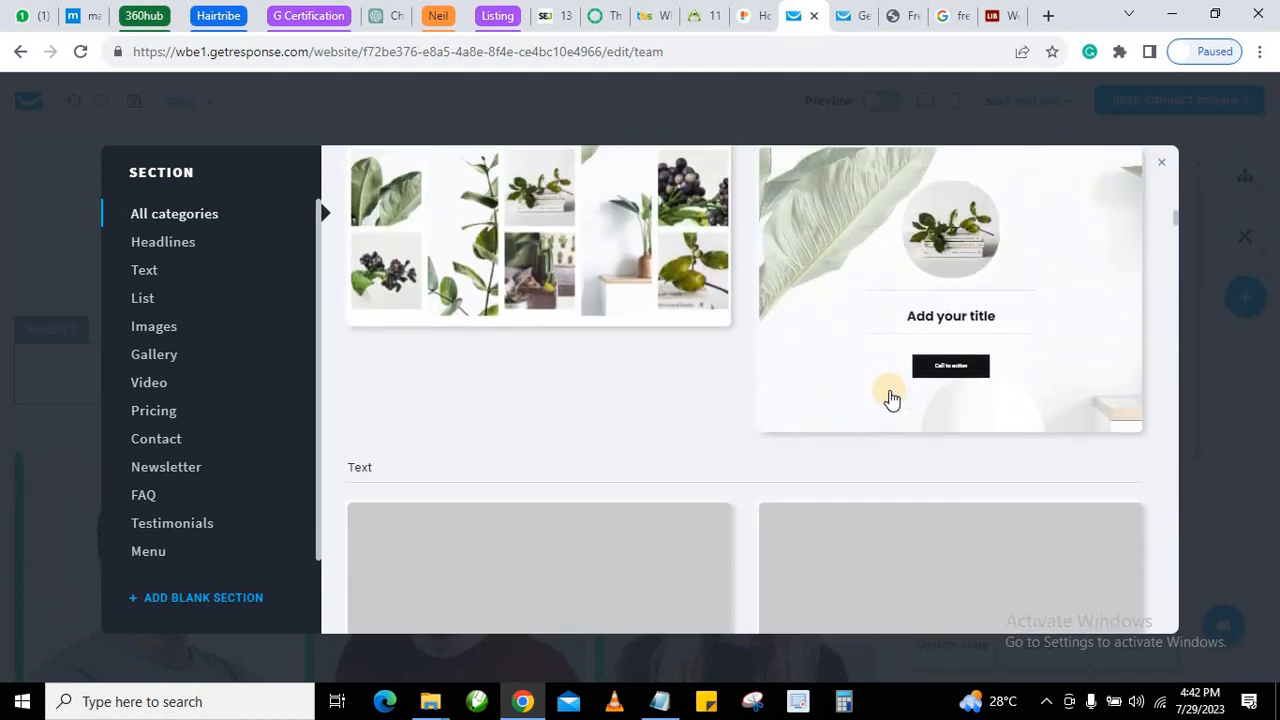
{"action": "scroll", "coordinate": [880, 420], "scroll_direction": "down", "scroll_amount": 10}
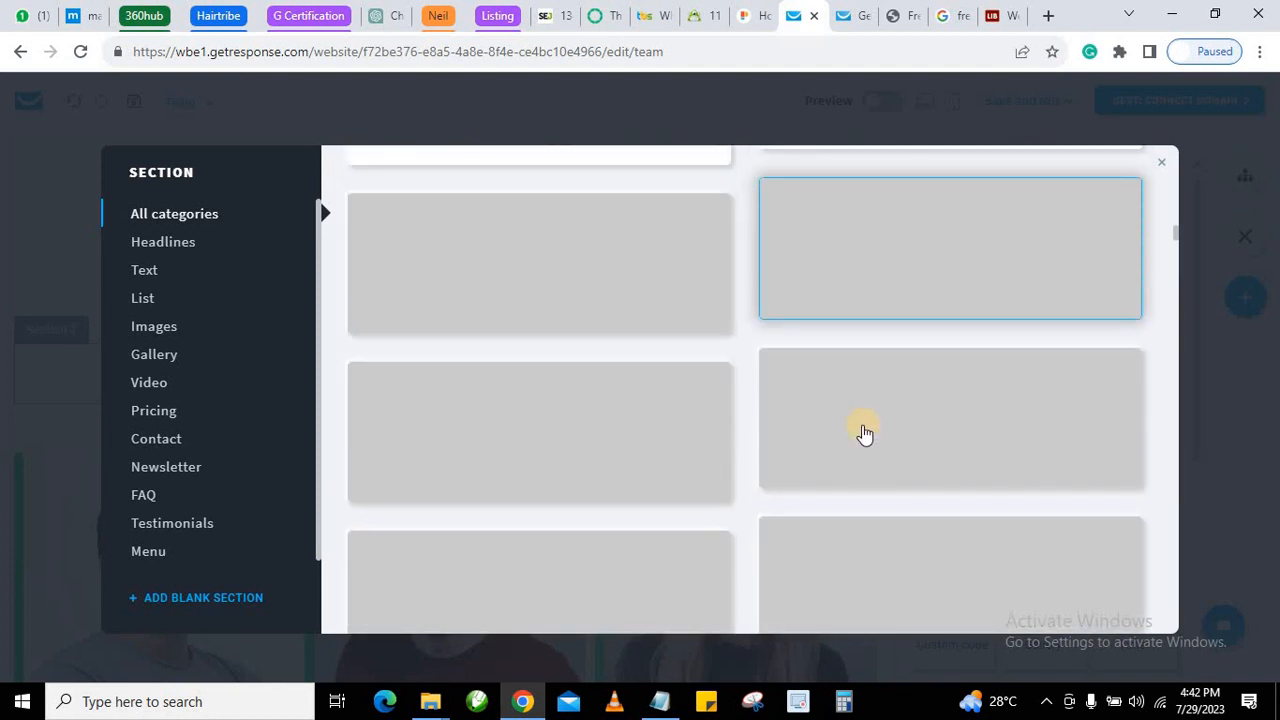
{"action": "scroll", "coordinate": [864, 432], "scroll_direction": "up", "scroll_amount": 5}
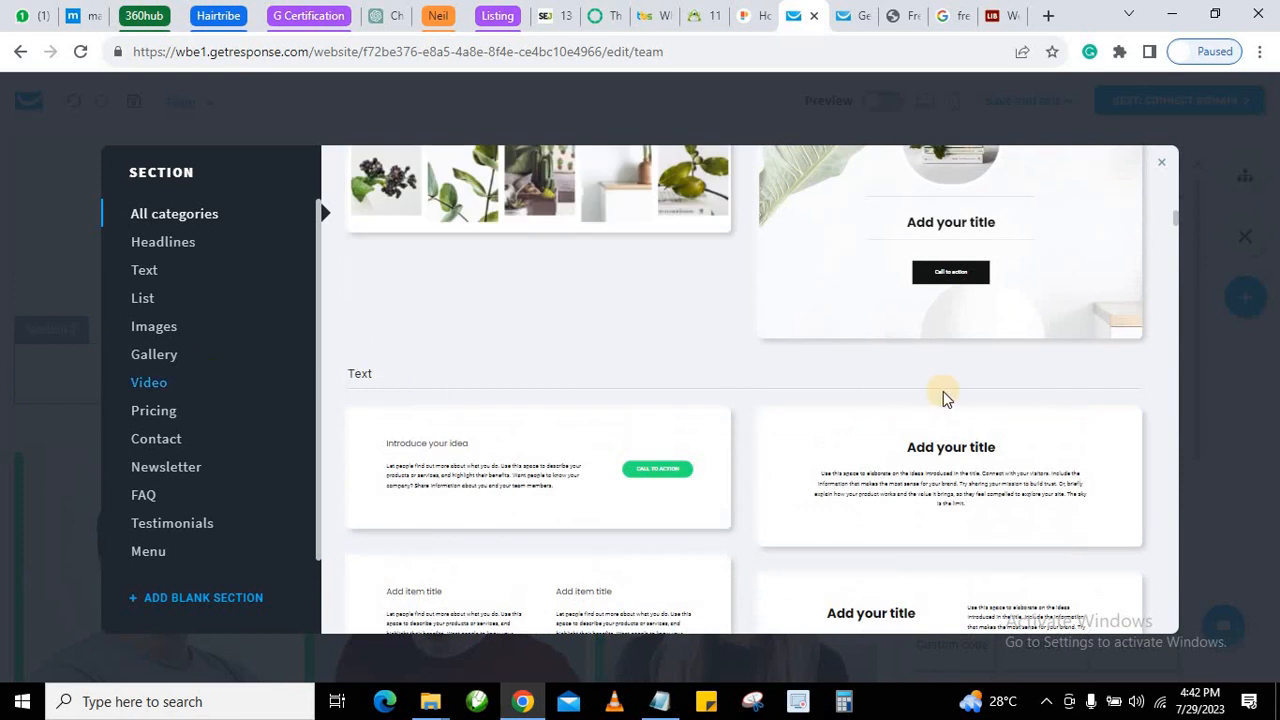
{"action": "scroll", "coordinate": [897, 418], "scroll_direction": "up", "scroll_amount": 10}
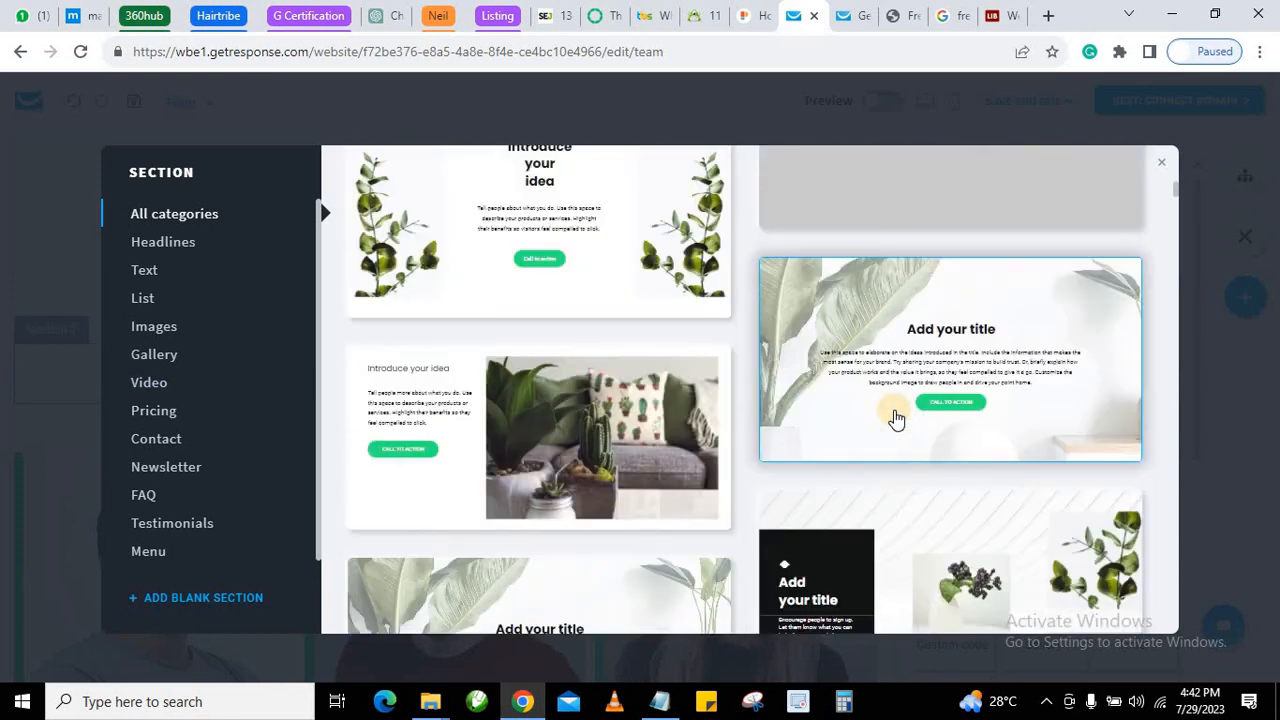
{"action": "left_click", "coordinate": [899, 407]}
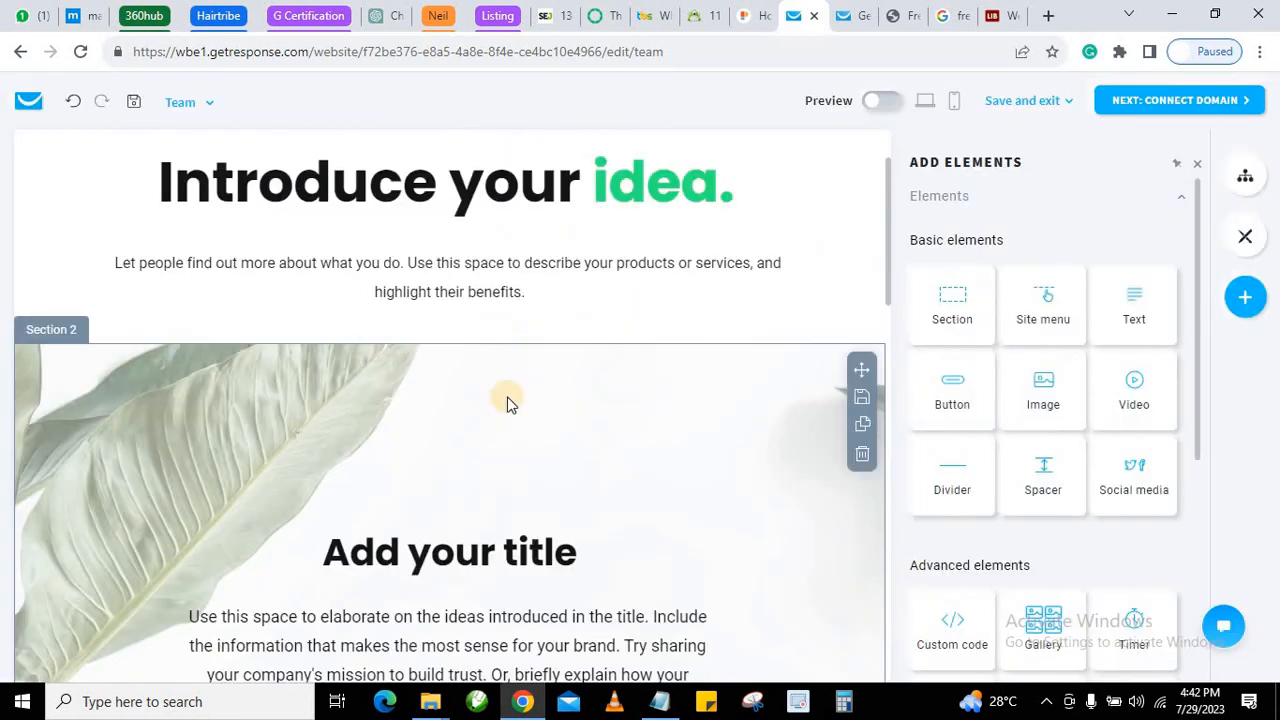
Look over the new section and the member cards below it on the Team page, and check the save-and-exit options.
{"action": "scroll", "coordinate": [440, 423], "scroll_direction": "down", "scroll_amount": 3}
{"action": "scroll", "coordinate": [478, 343], "scroll_direction": "down", "scroll_amount": 2}
{"action": "scroll", "coordinate": [478, 343], "scroll_direction": "up", "scroll_amount": 3}
{"action": "scroll", "coordinate": [478, 343], "scroll_direction": "down", "scroll_amount": 5}
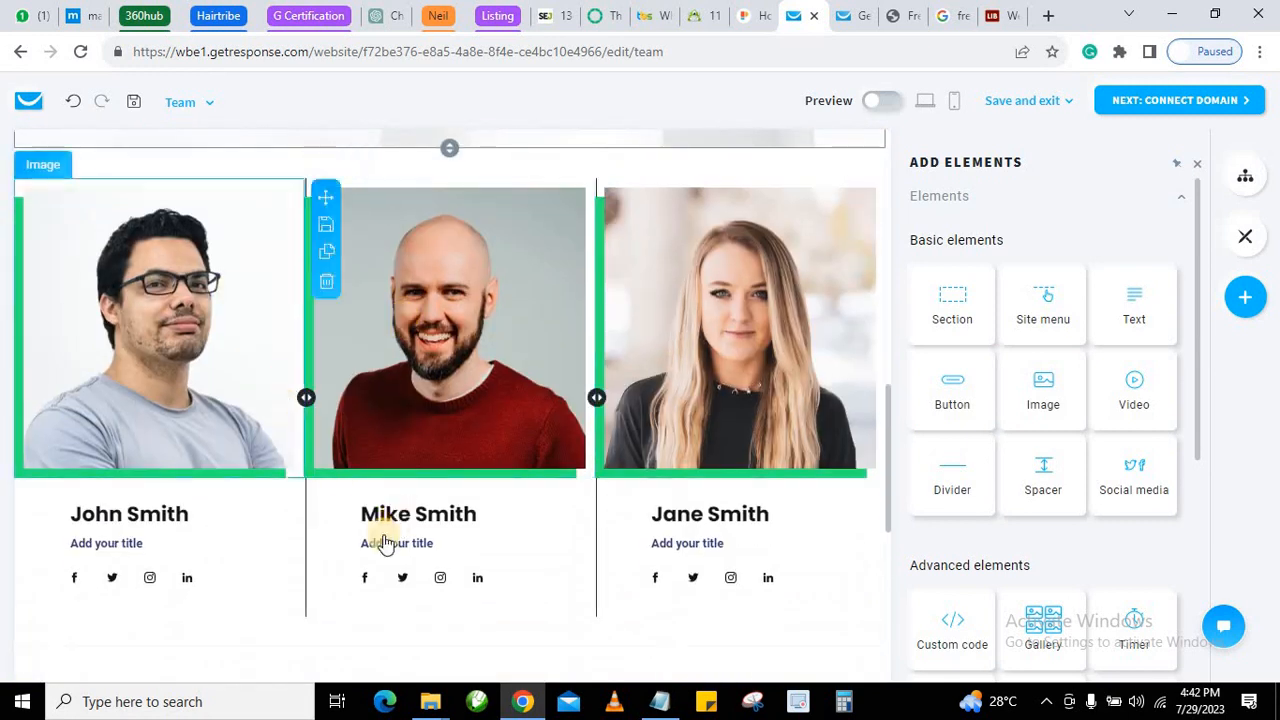
{"action": "scroll", "coordinate": [400, 530], "scroll_direction": "down", "scroll_amount": 5}
{"action": "scroll", "coordinate": [508, 437], "scroll_direction": "up", "scroll_amount": 6}
{"action": "scroll", "coordinate": [534, 437], "scroll_direction": "down", "scroll_amount": 2}
{"action": "scroll", "coordinate": [371, 457], "scroll_direction": "down", "scroll_amount": 2}
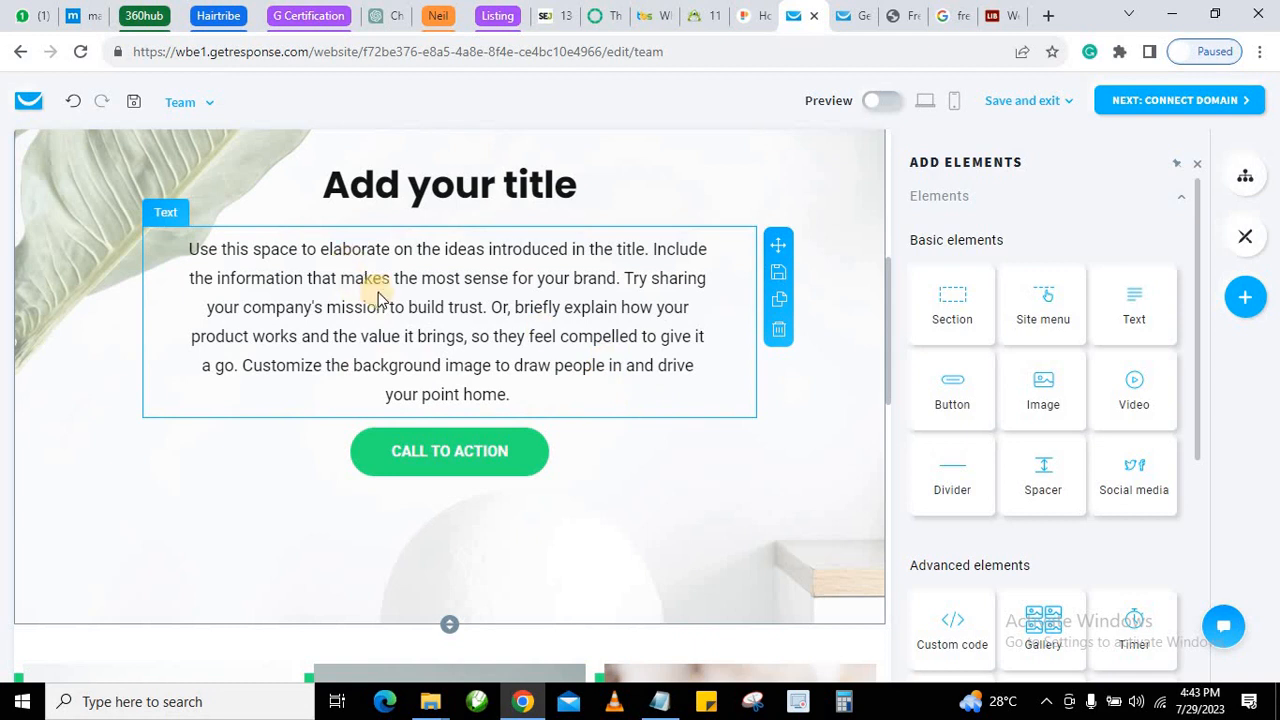
{"action": "scroll", "coordinate": [400, 310], "scroll_direction": "up", "scroll_amount": 5}
{"action": "left_click", "coordinate": [1058, 102]}
{"action": "left_click", "coordinate": [1010, 146]}
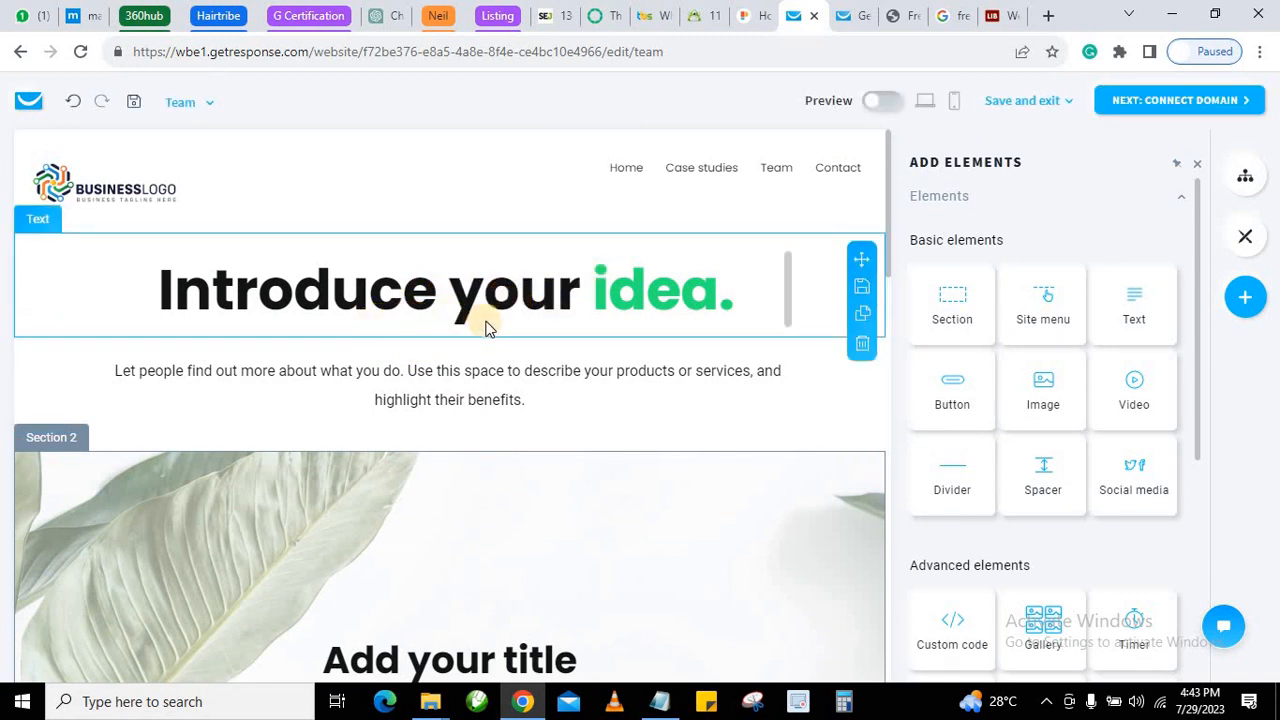
Switch to the Contact page and examine its heading, intro text and contact form.
{"action": "left_click", "coordinate": [185, 102]}
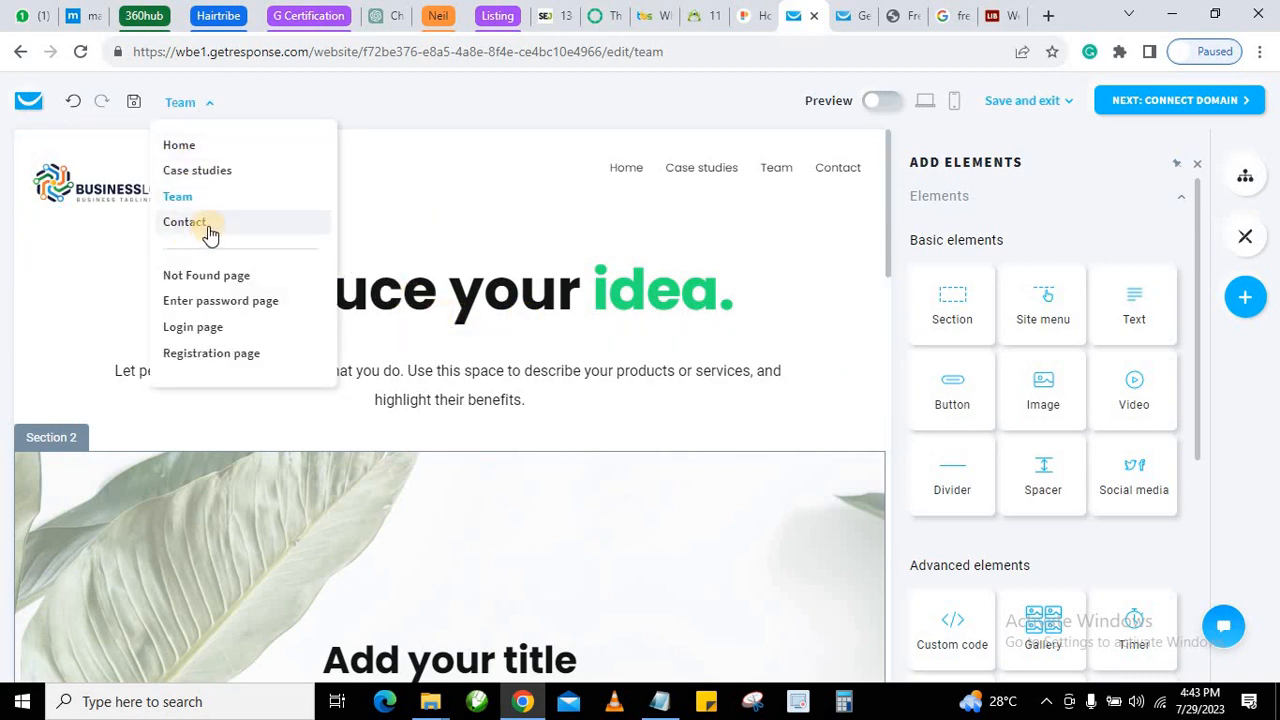
{"action": "left_click", "coordinate": [195, 228]}
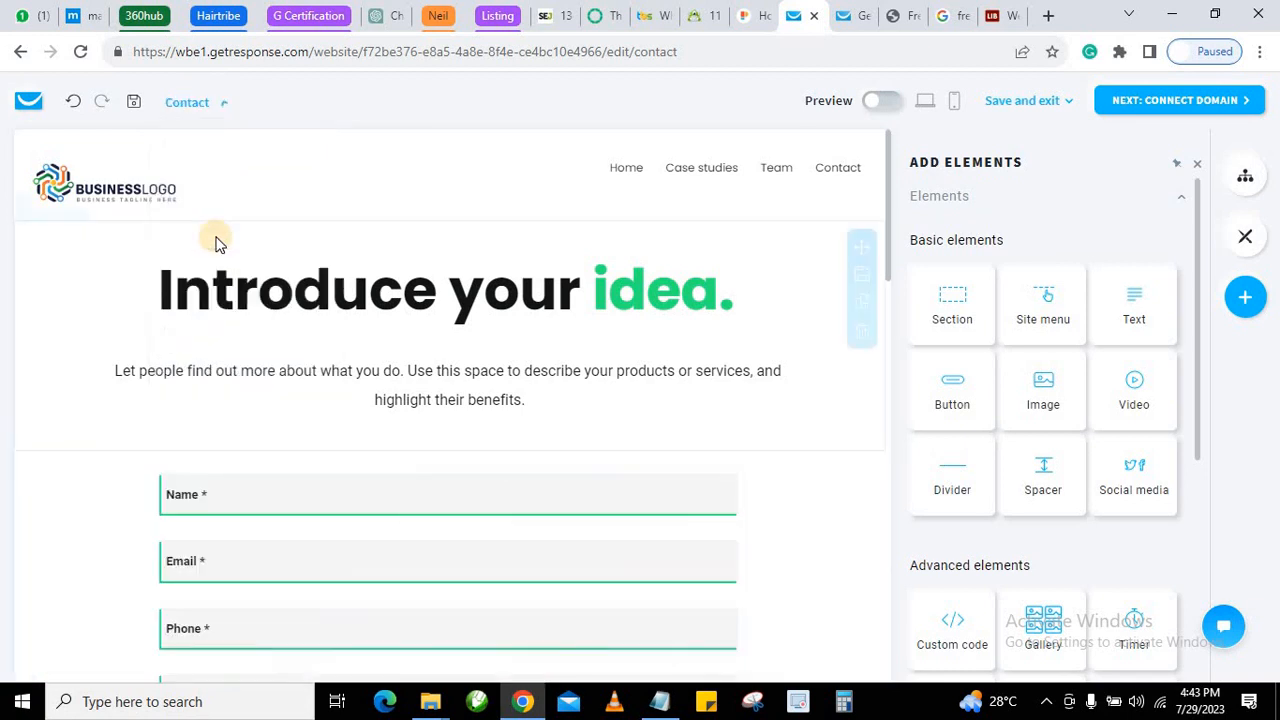
{"action": "scroll", "coordinate": [470, 330], "scroll_direction": "down", "scroll_amount": 1}
{"action": "scroll", "coordinate": [485, 358], "scroll_direction": "down", "scroll_amount": 2}
{"action": "scroll", "coordinate": [491, 366], "scroll_direction": "up", "scroll_amount": 1}
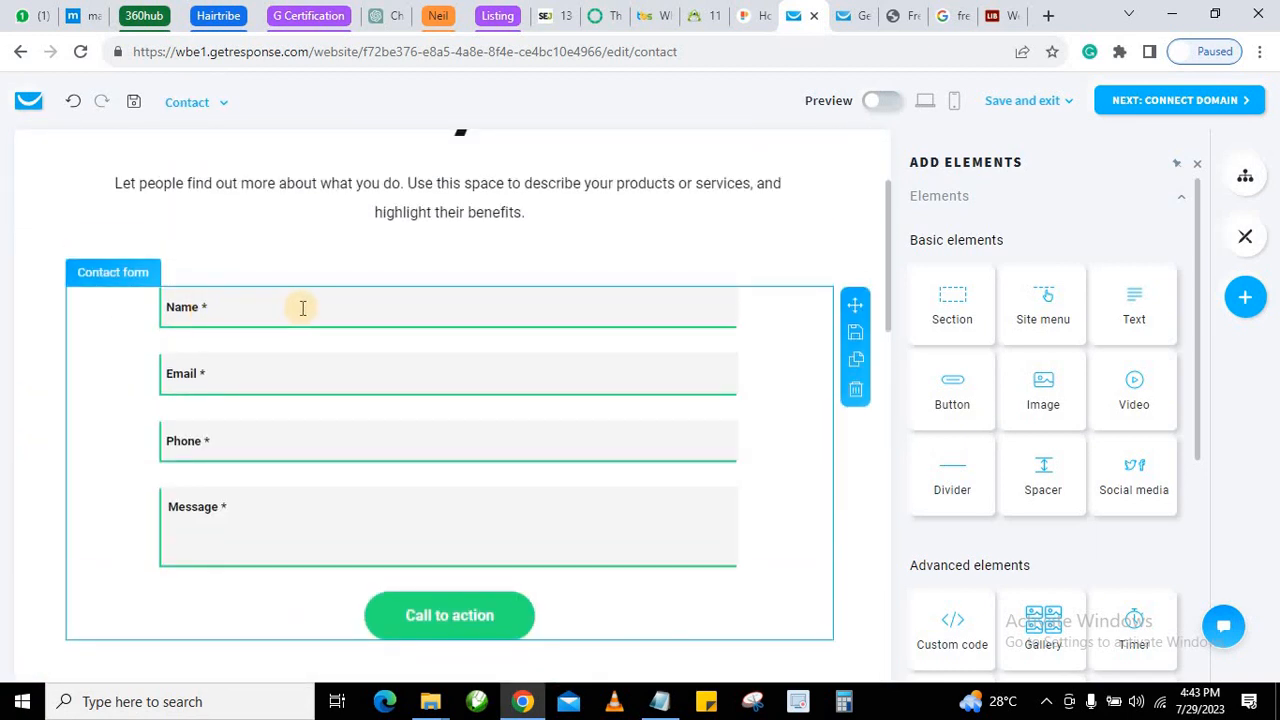
{"action": "scroll", "coordinate": [280, 308], "scroll_direction": "up", "scroll_amount": 1}
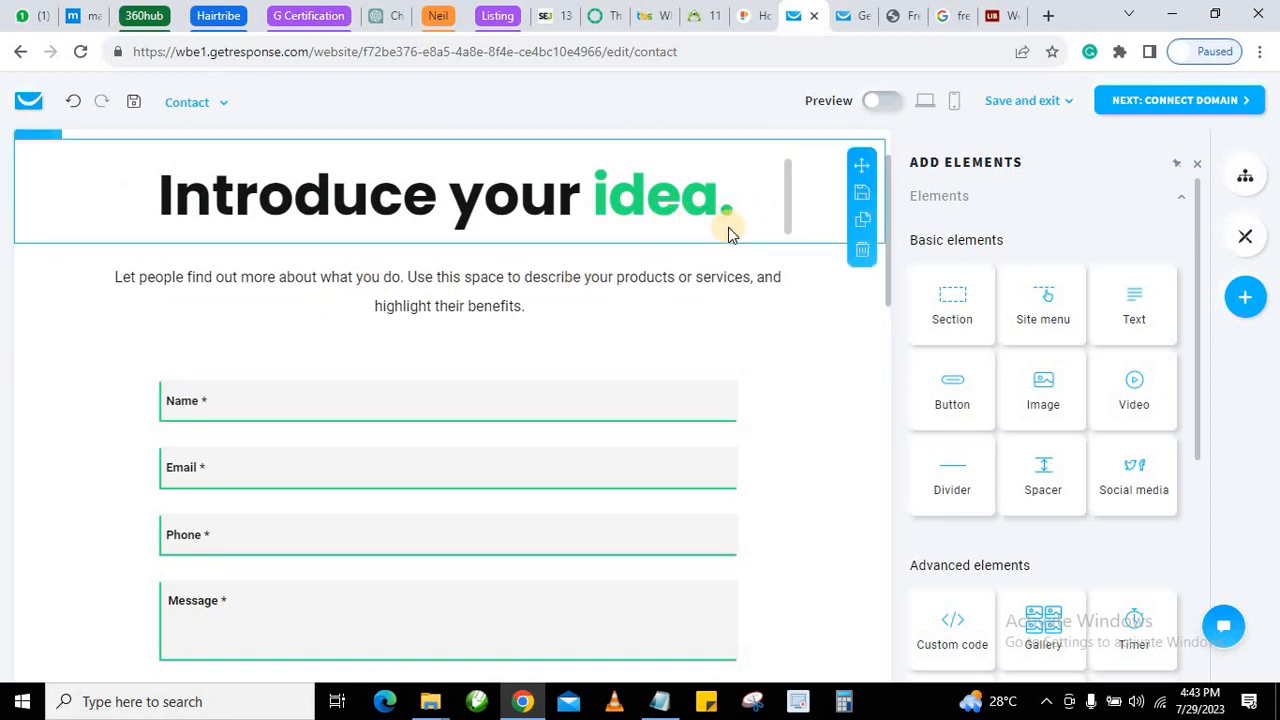
{"action": "scroll", "coordinate": [729, 234], "scroll_direction": "down", "scroll_amount": 3}
{"action": "scroll", "coordinate": [171, 300], "scroll_direction": "up", "scroll_amount": 3}
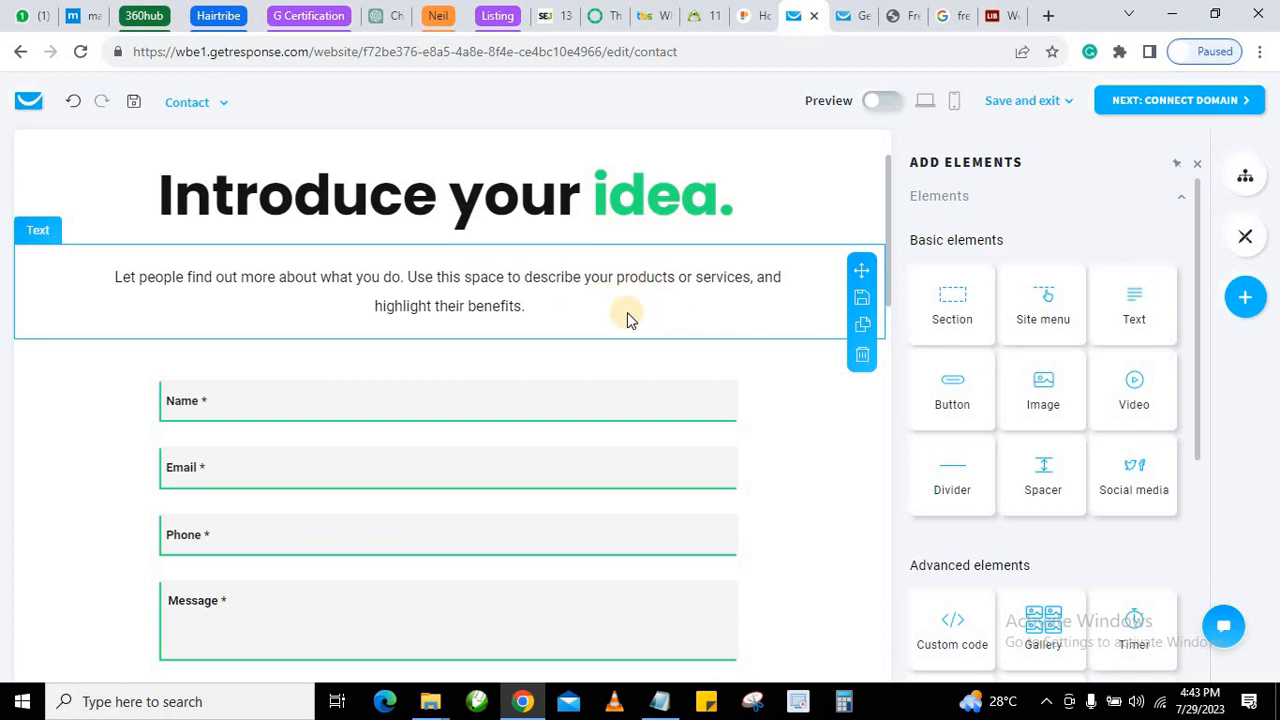
{"action": "scroll", "coordinate": [420, 498], "scroll_direction": "down", "scroll_amount": 1}
{"action": "scroll", "coordinate": [406, 490], "scroll_direction": "up", "scroll_amount": 3}
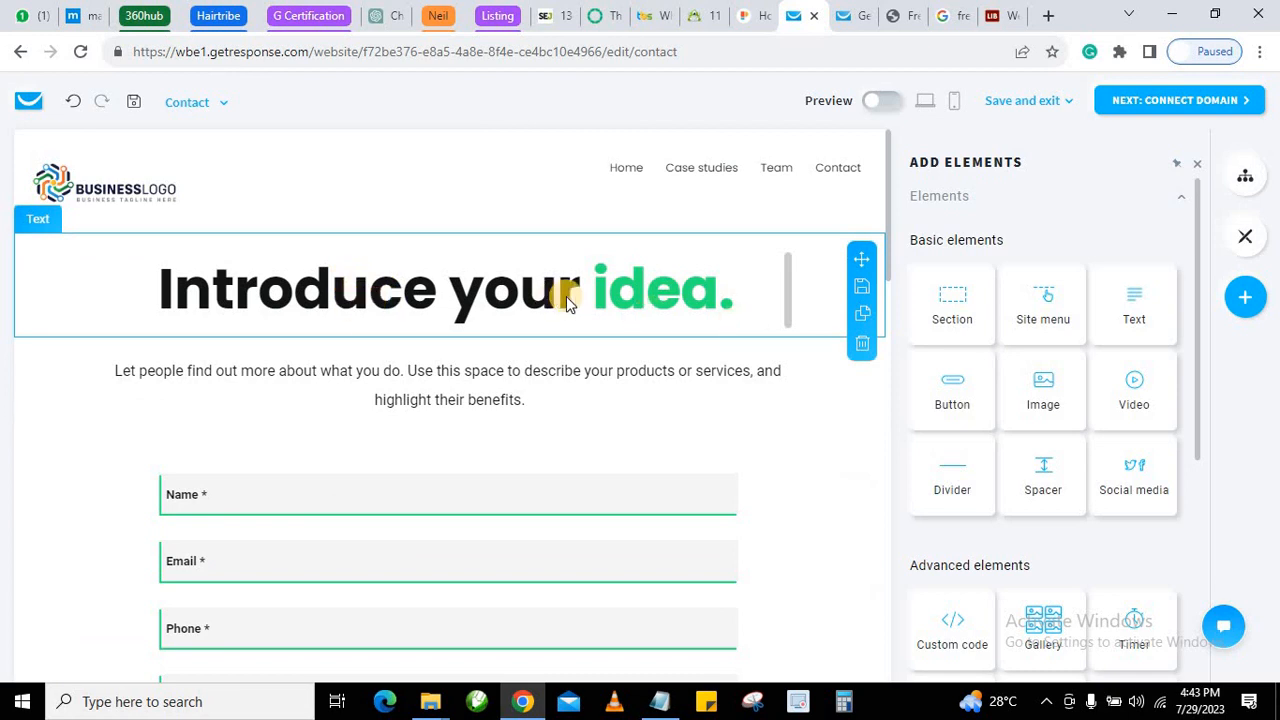
Examine the rest of the Contact page below the form, including the "get in touch" line and the FAQ section.
{"action": "scroll", "coordinate": [457, 310], "scroll_direction": "down", "scroll_amount": 7}
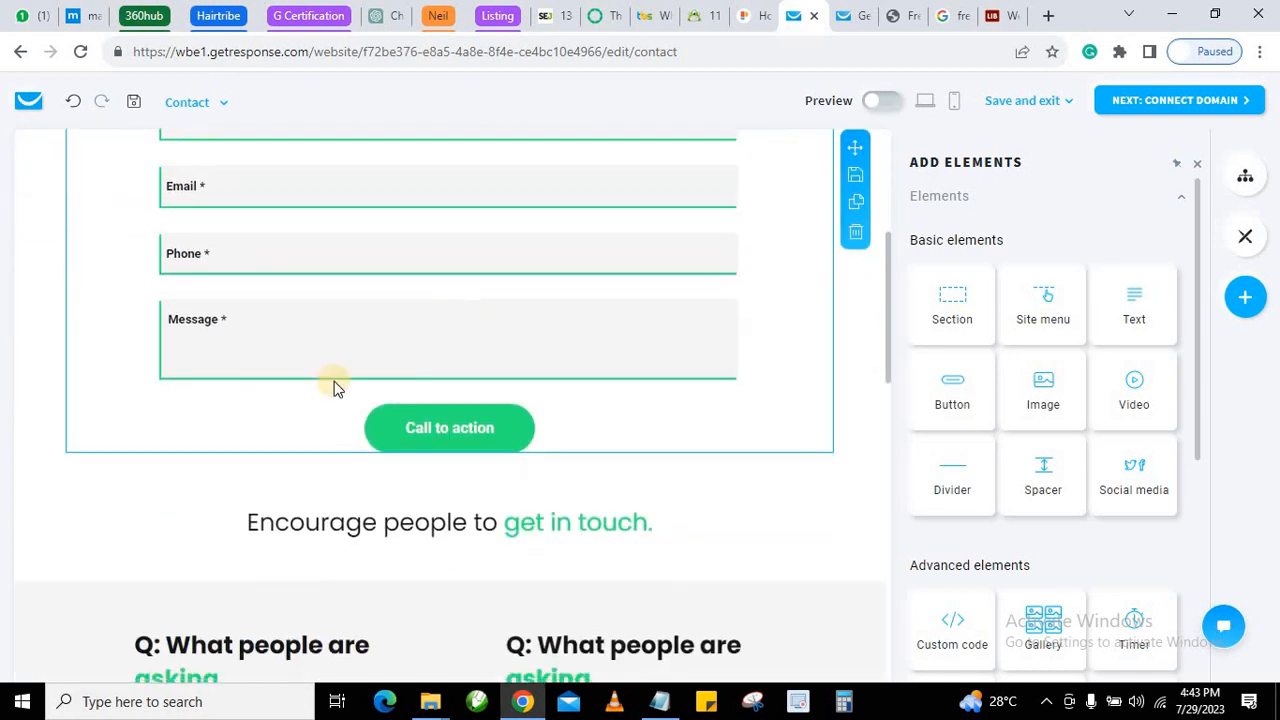
{"action": "scroll", "coordinate": [338, 408], "scroll_direction": "down", "scroll_amount": 3}
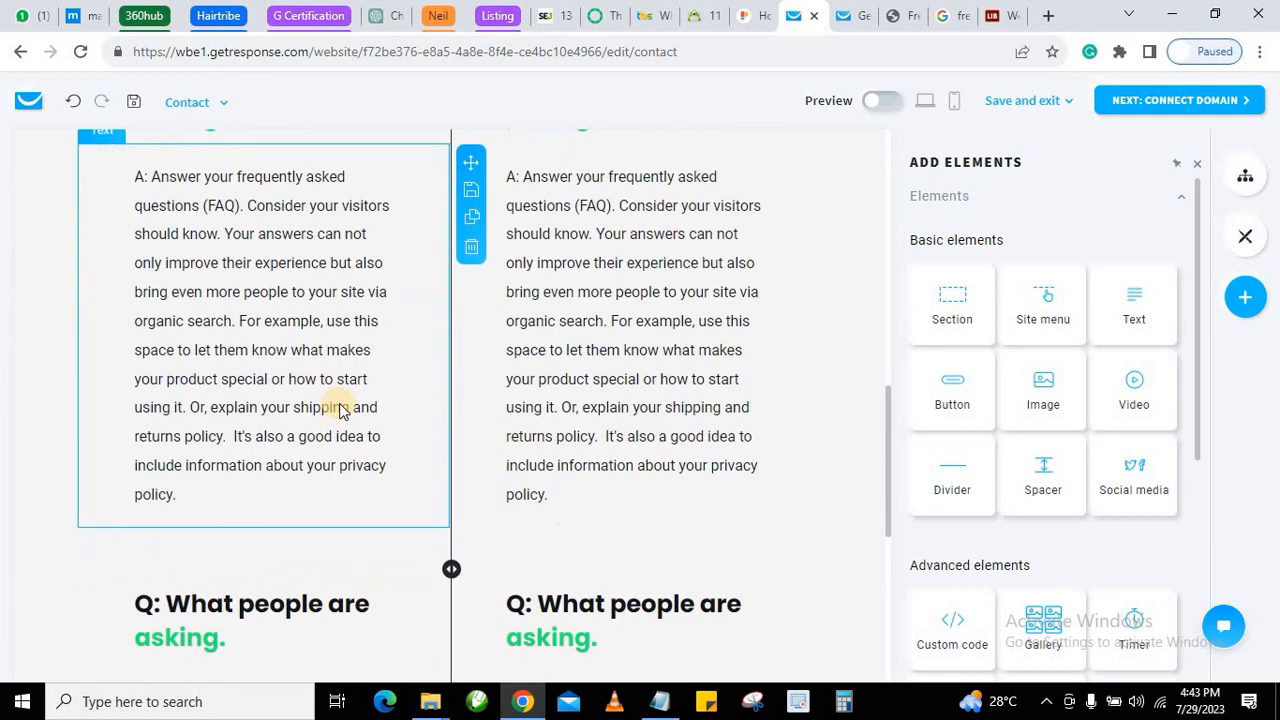
{"action": "scroll", "coordinate": [387, 398], "scroll_direction": "up", "scroll_amount": 7}
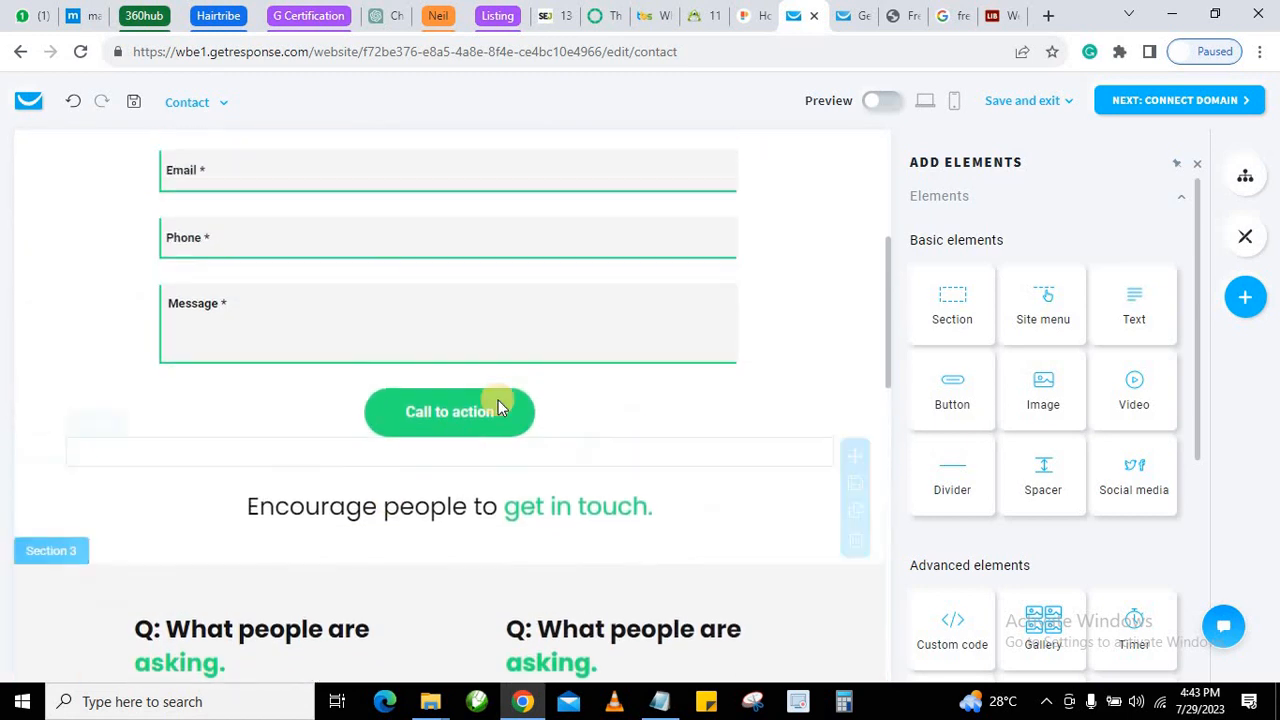
{"action": "scroll", "coordinate": [544, 403], "scroll_direction": "up", "scroll_amount": 3}
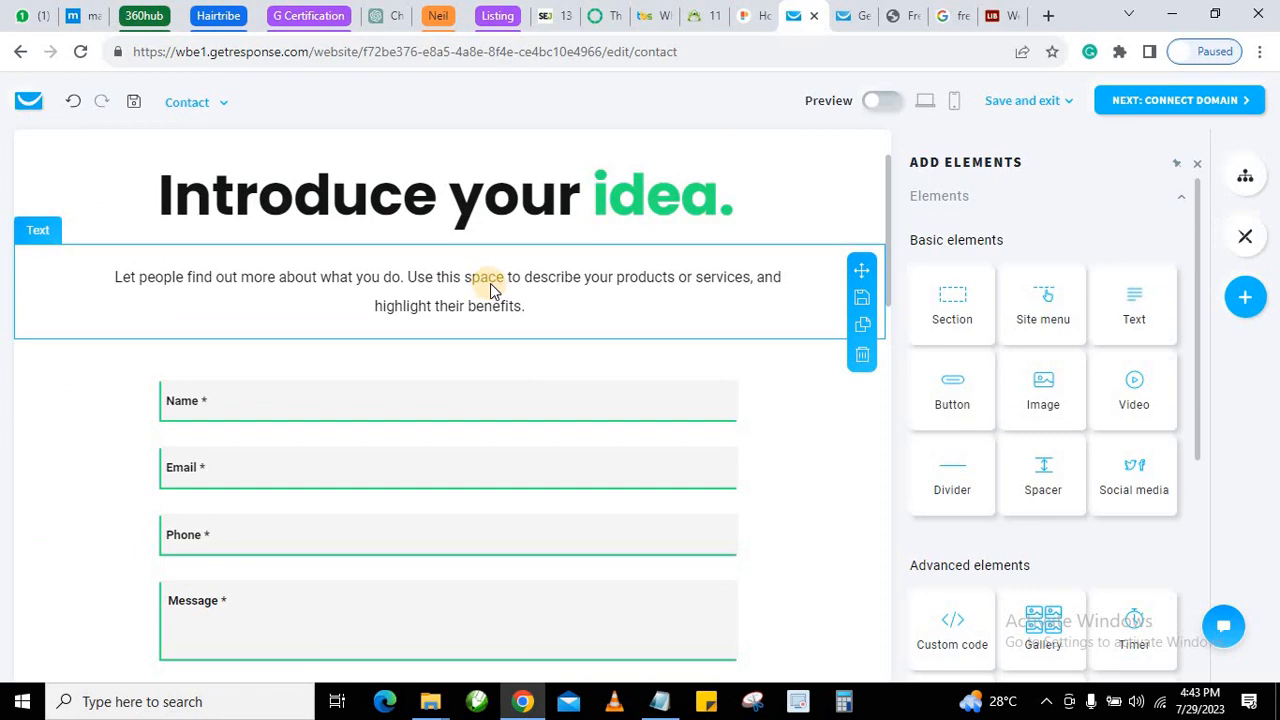
{"action": "scroll", "coordinate": [495, 303], "scroll_direction": "up", "scroll_amount": 1}
{"action": "scroll", "coordinate": [300, 350], "scroll_direction": "down", "scroll_amount": 11}
{"action": "scroll", "coordinate": [430, 368], "scroll_direction": "up", "scroll_amount": 11}
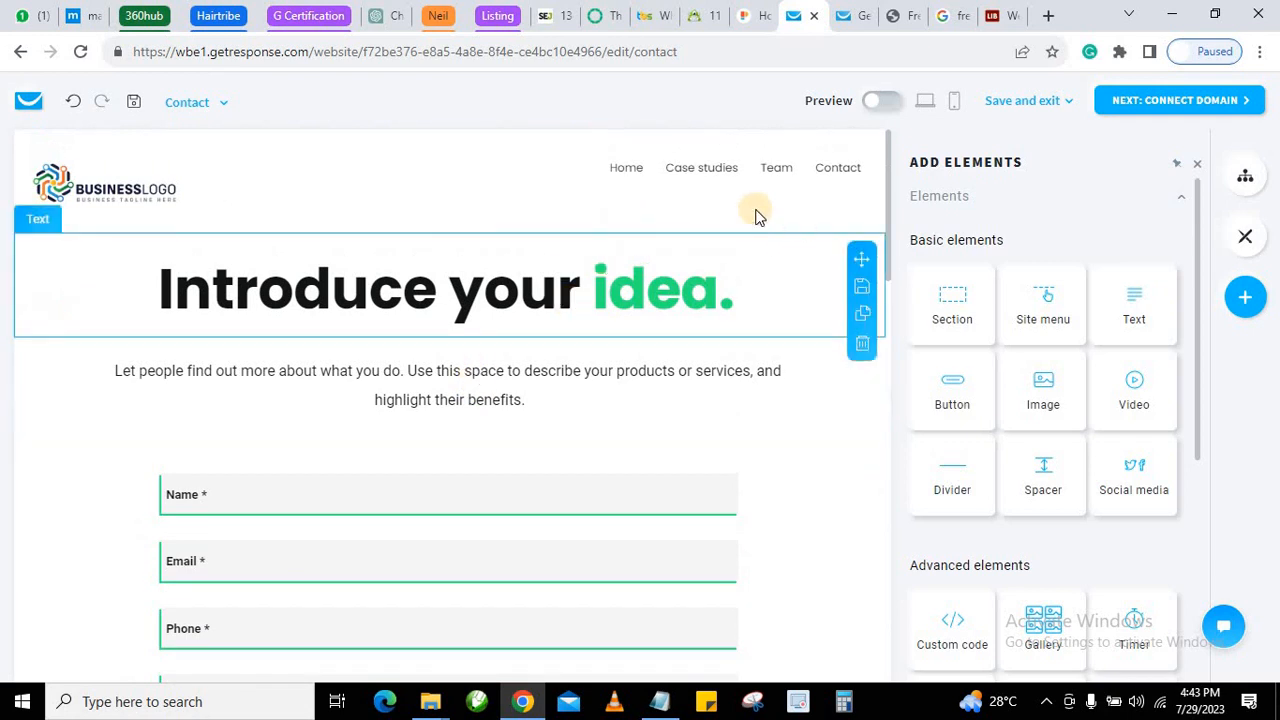
Switch back to the Home page and open the header site menu's settings.
{"action": "left_click", "coordinate": [200, 106]}
{"action": "left_click", "coordinate": [180, 148]}
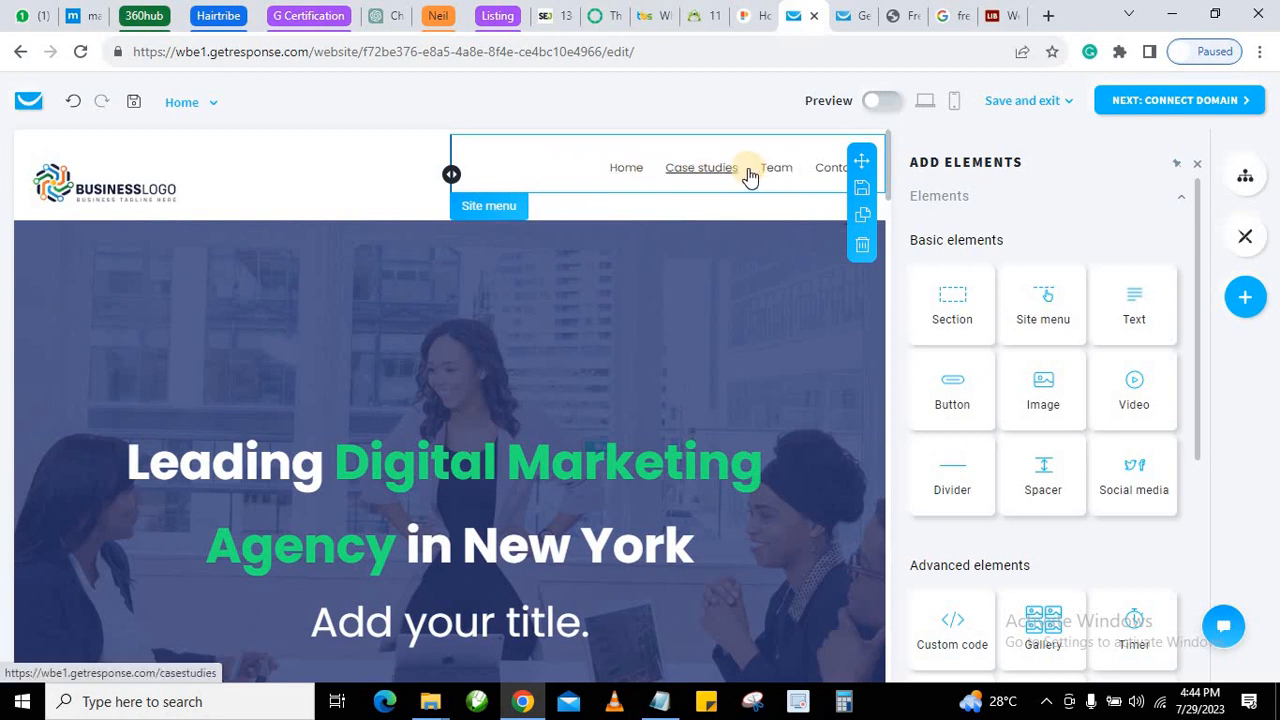
{"action": "left_click", "coordinate": [556, 150]}
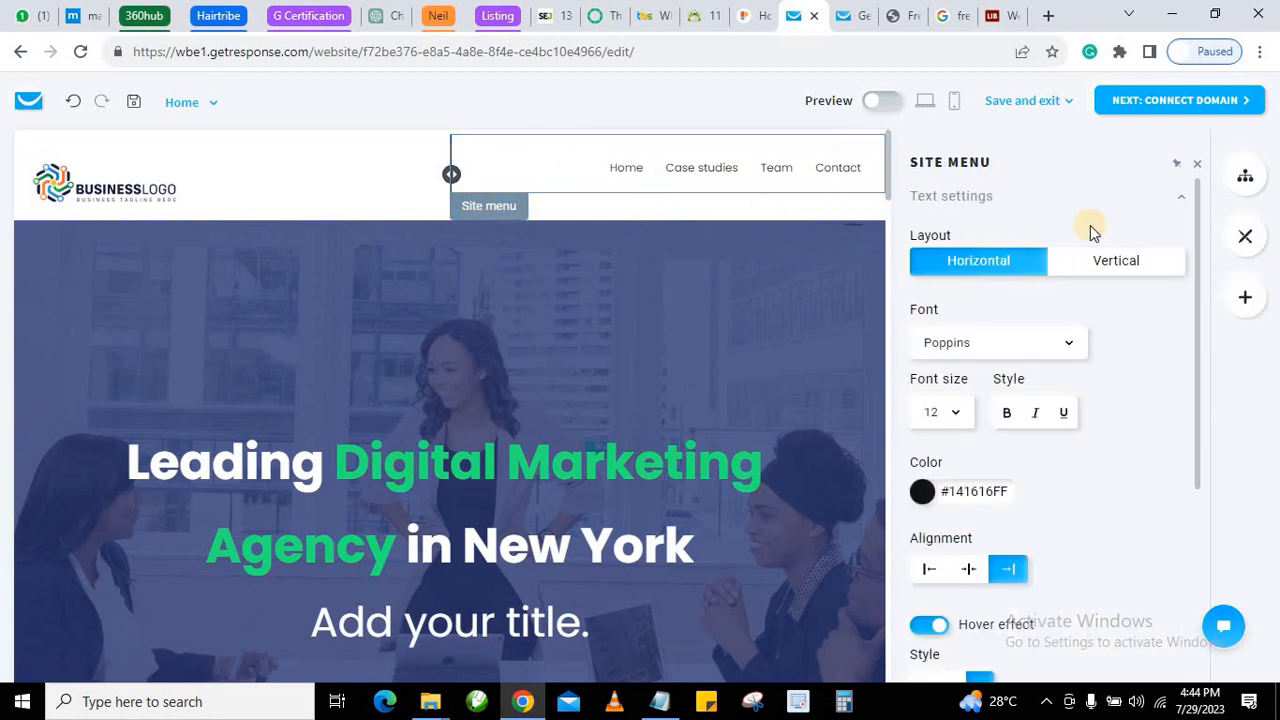
Open the Case studies page's settings from the page manager and set its page name to "Our Services".
{"action": "left_click", "coordinate": [1246, 178]}
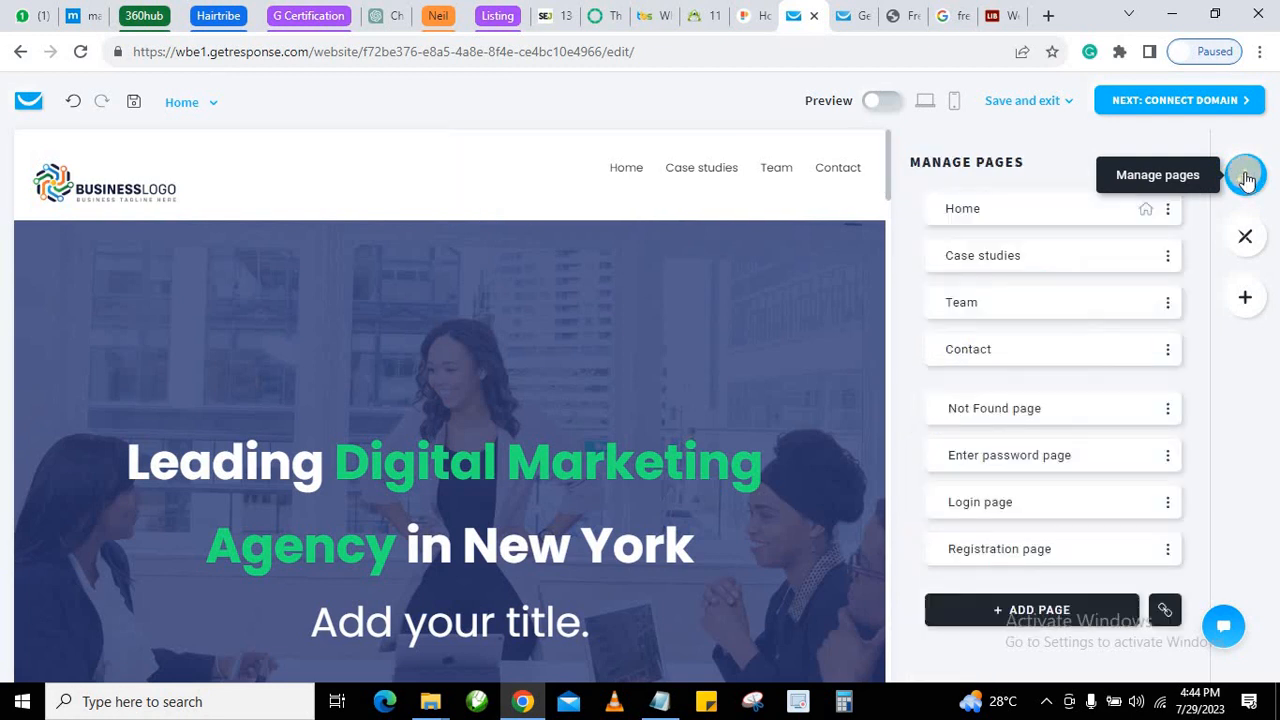
{"action": "left_click", "coordinate": [957, 264]}
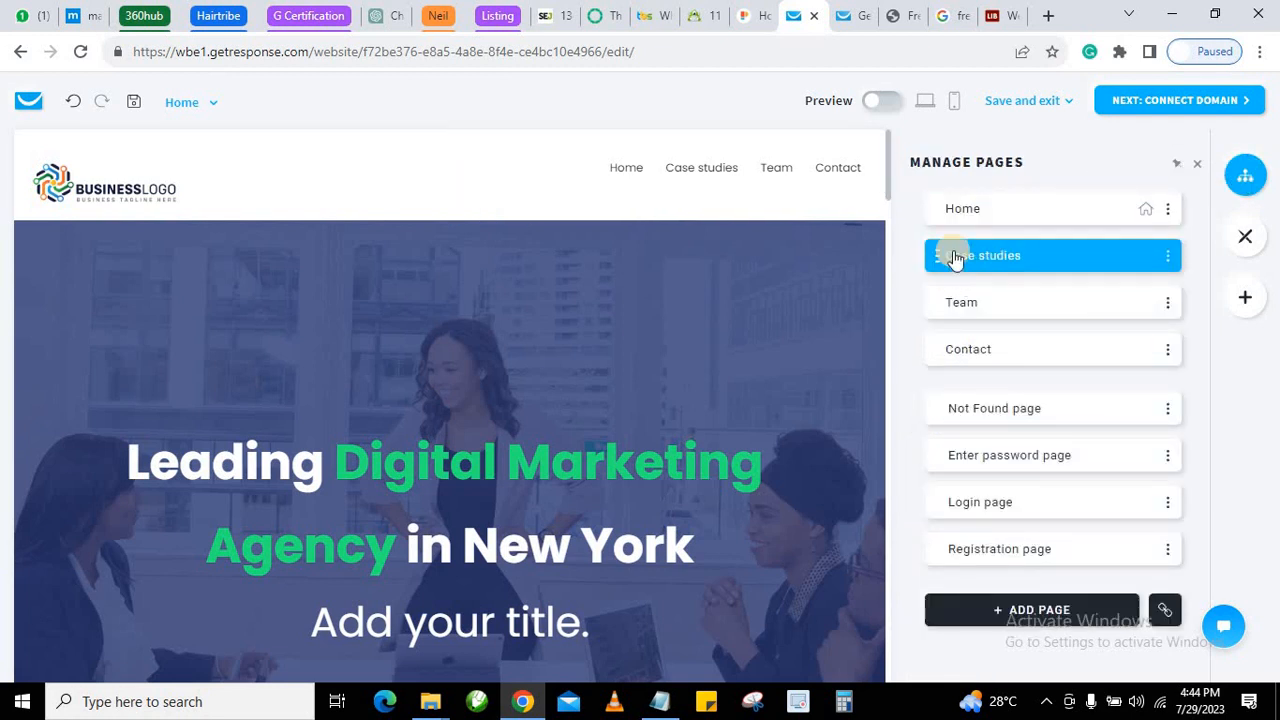
{"action": "left_click", "coordinate": [1167, 256]}
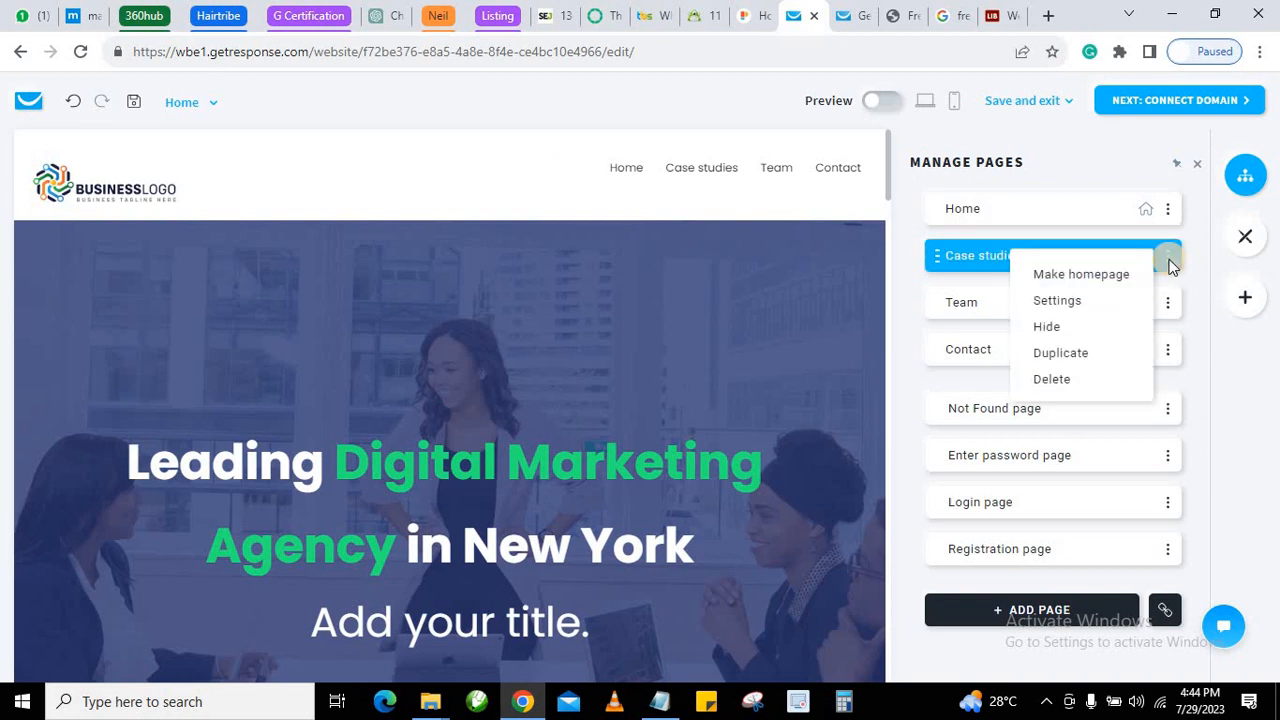
{"action": "left_click", "coordinate": [1072, 301]}
{"action": "triple_click", "coordinate": [489, 360]}
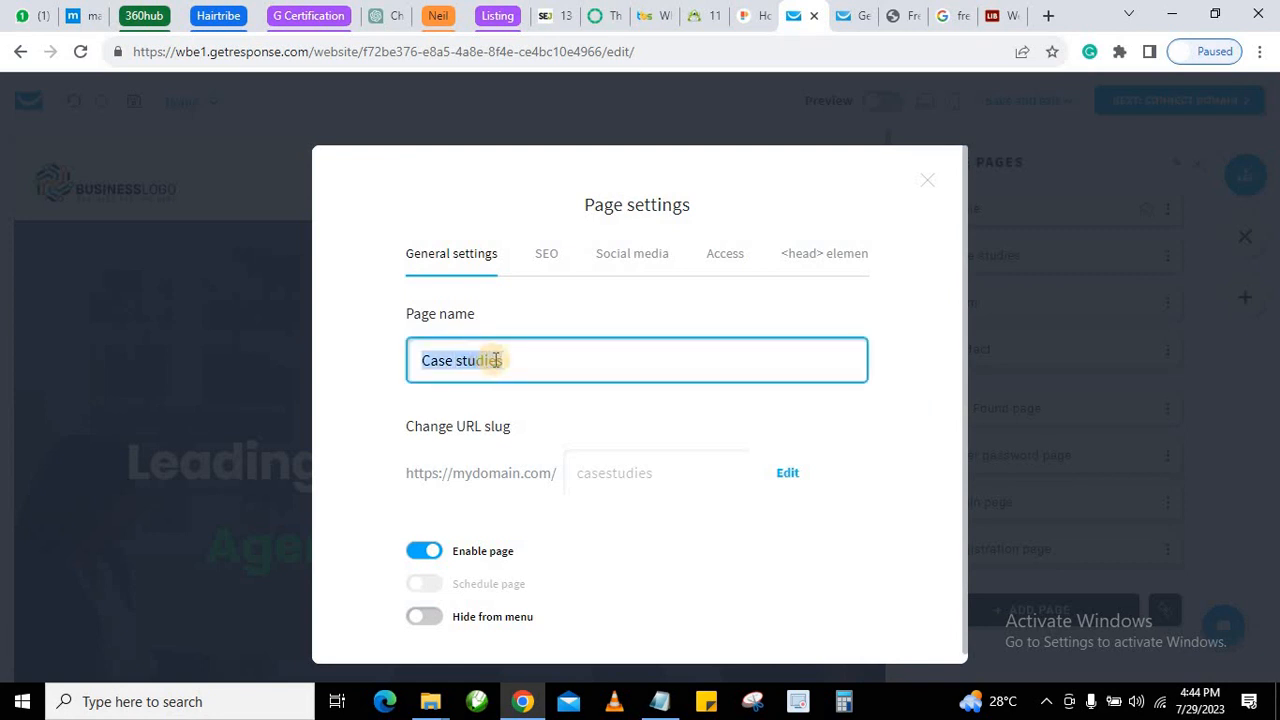
{"action": "type", "text": "Se"}
{"action": "key", "text": "BackSpace"}
{"action": "type", "text": "O"}
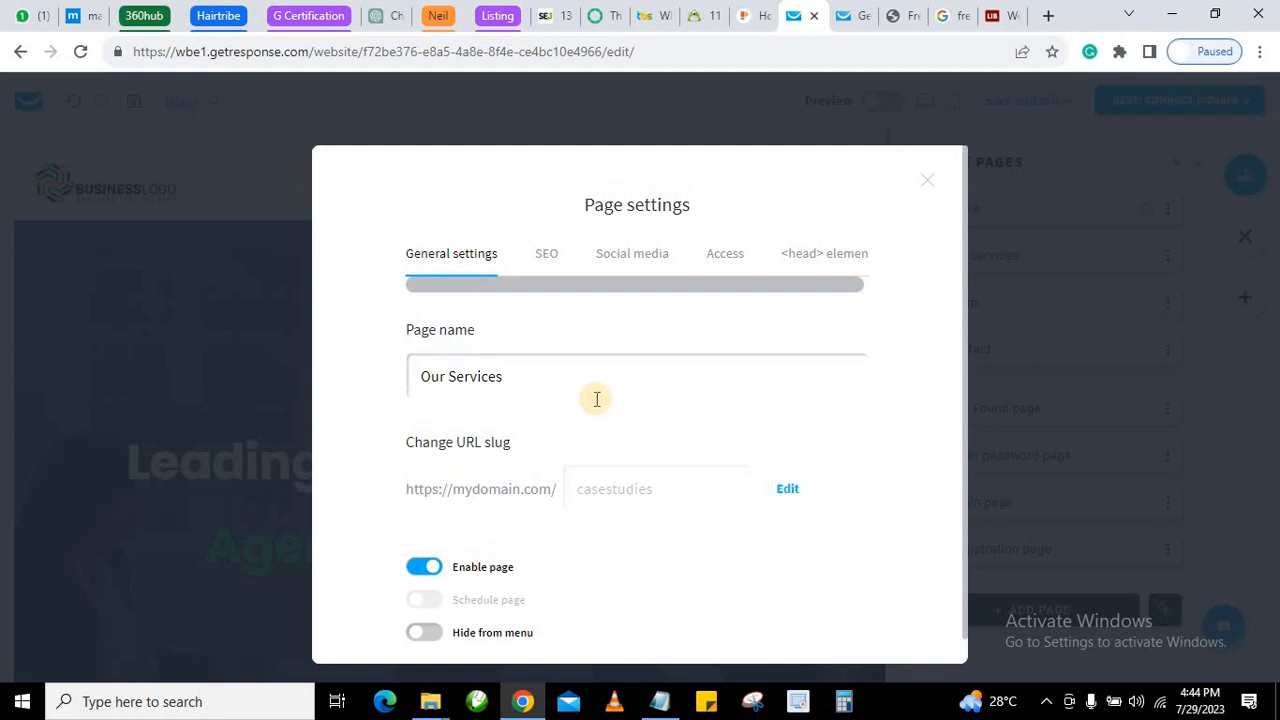
Review the SEO and access options in the Our Services page settings, and close the settings.
{"action": "left_click", "coordinate": [545, 256]}
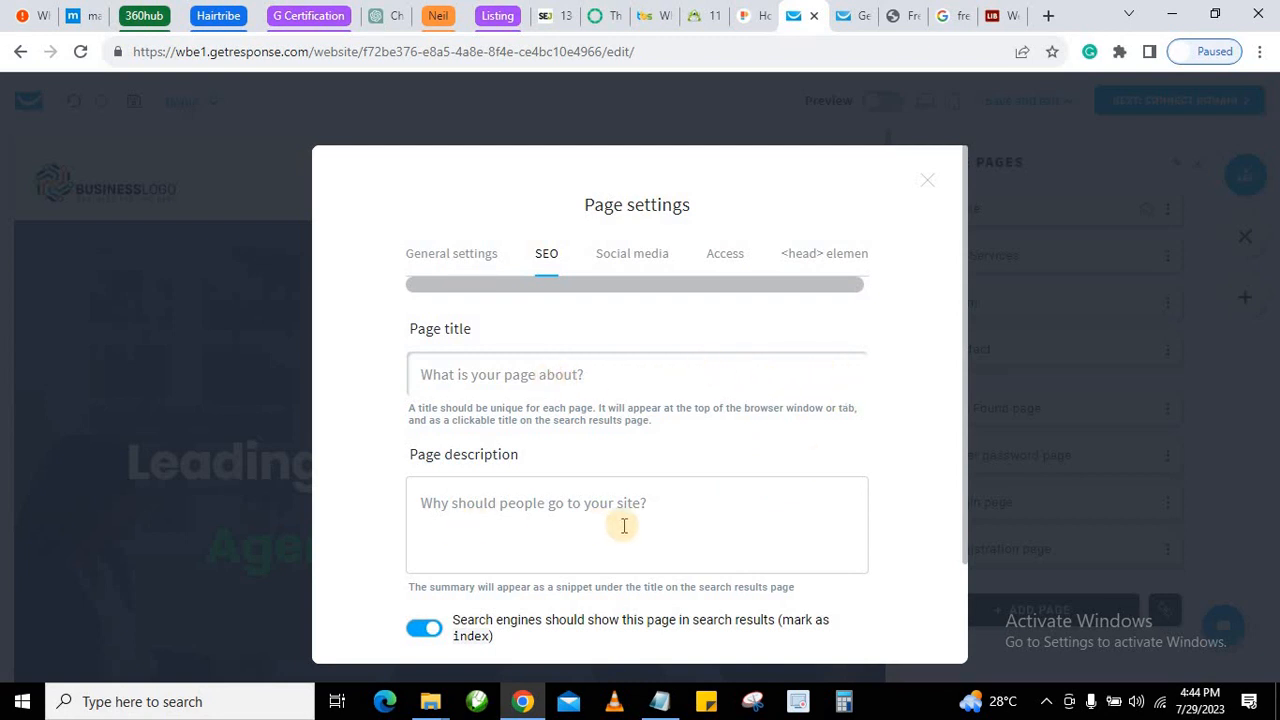
{"action": "left_click", "coordinate": [724, 254]}
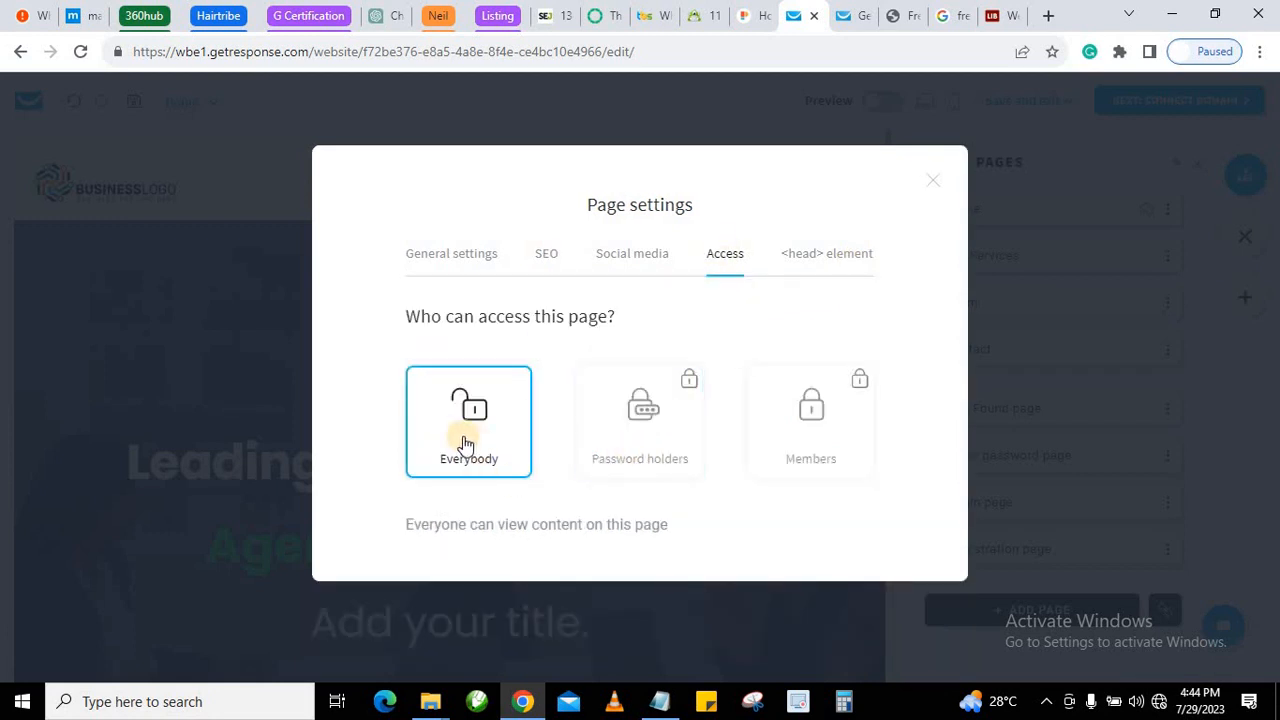
{"action": "mouse_move", "coordinate": [668, 451]}
{"action": "left_click", "coordinate": [935, 183]}
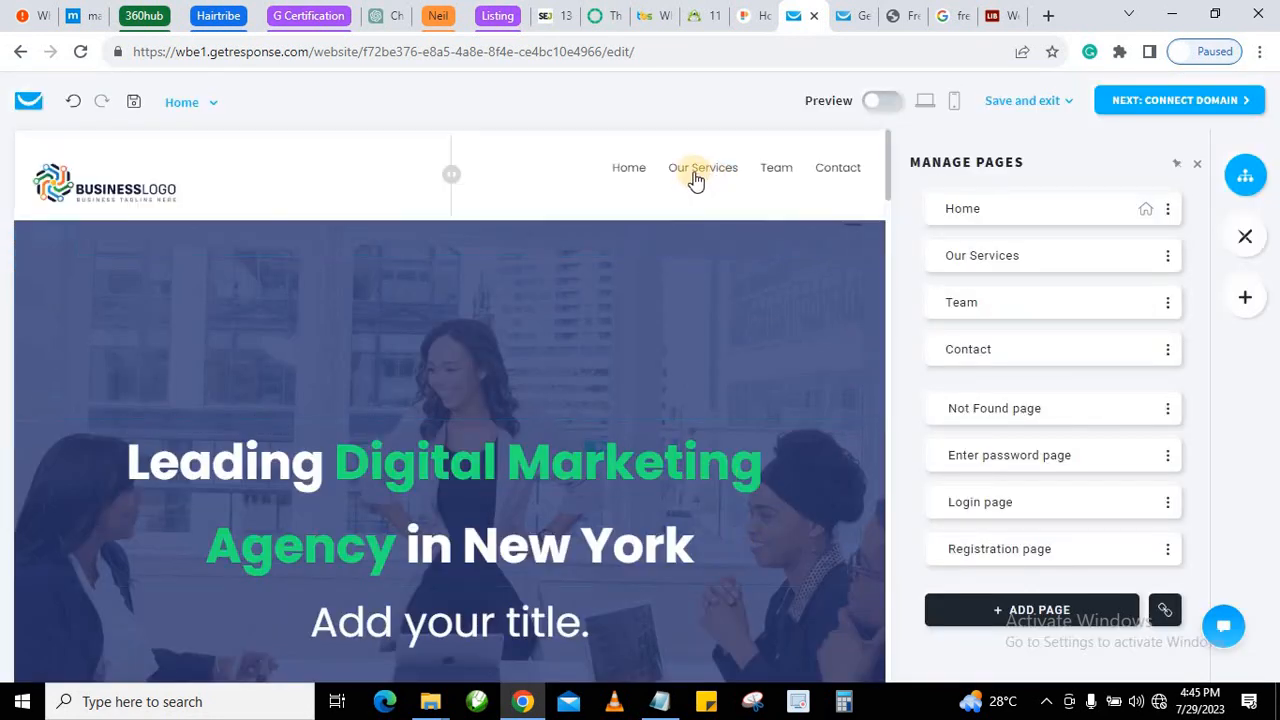
{"action": "left_click", "coordinate": [695, 174]}
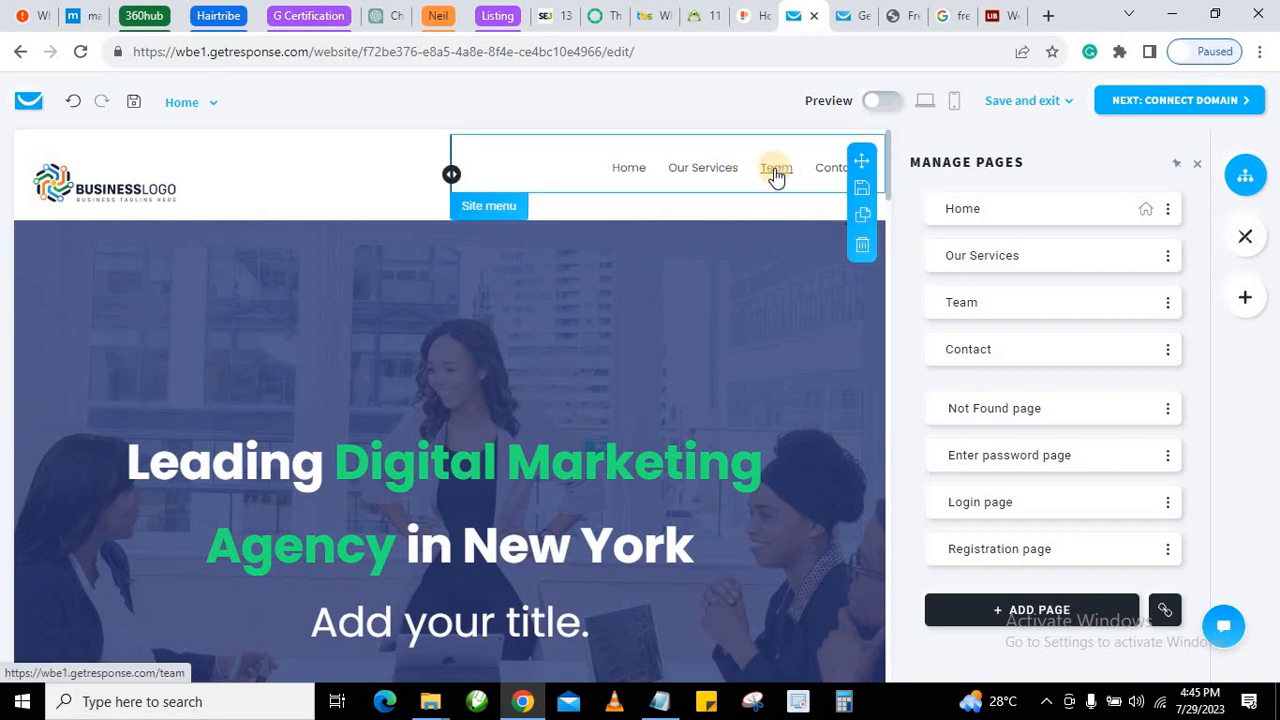
Rename the Team page to "About Us" in its page settings and close the settings.
{"action": "left_click", "coordinate": [1168, 303]}
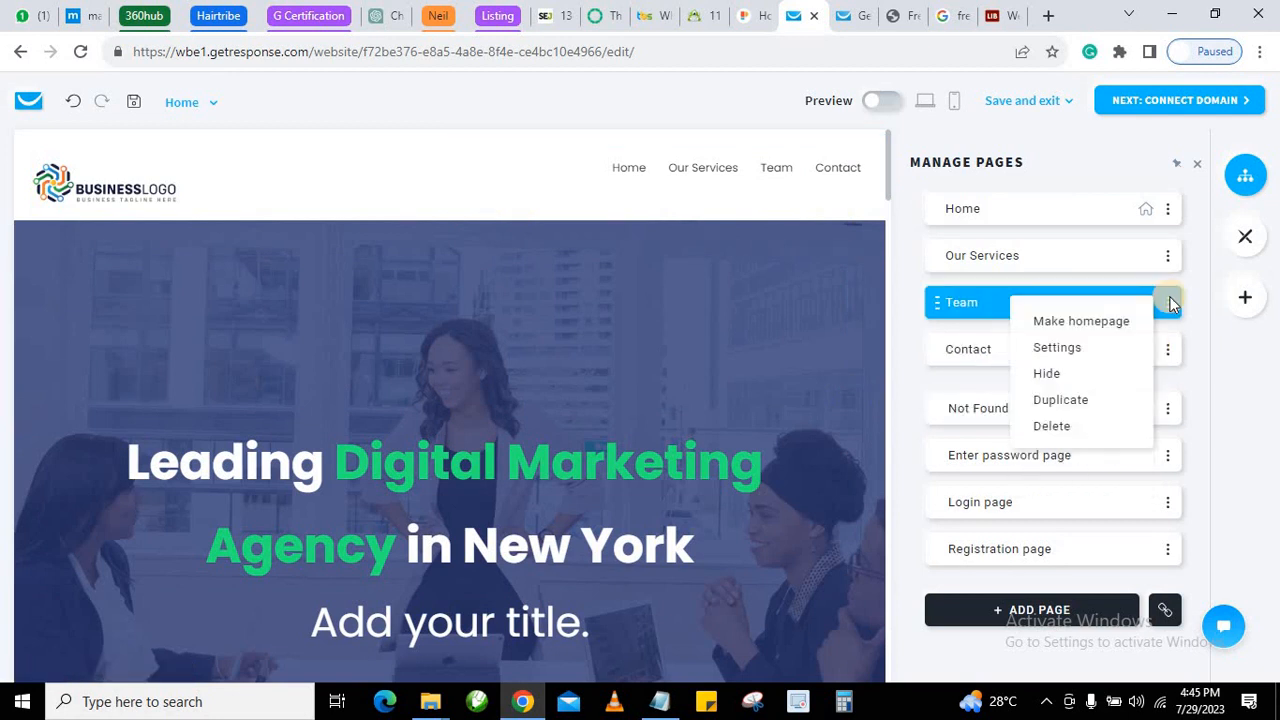
{"action": "left_click", "coordinate": [1040, 346]}
{"action": "left_click", "coordinate": [508, 362]}
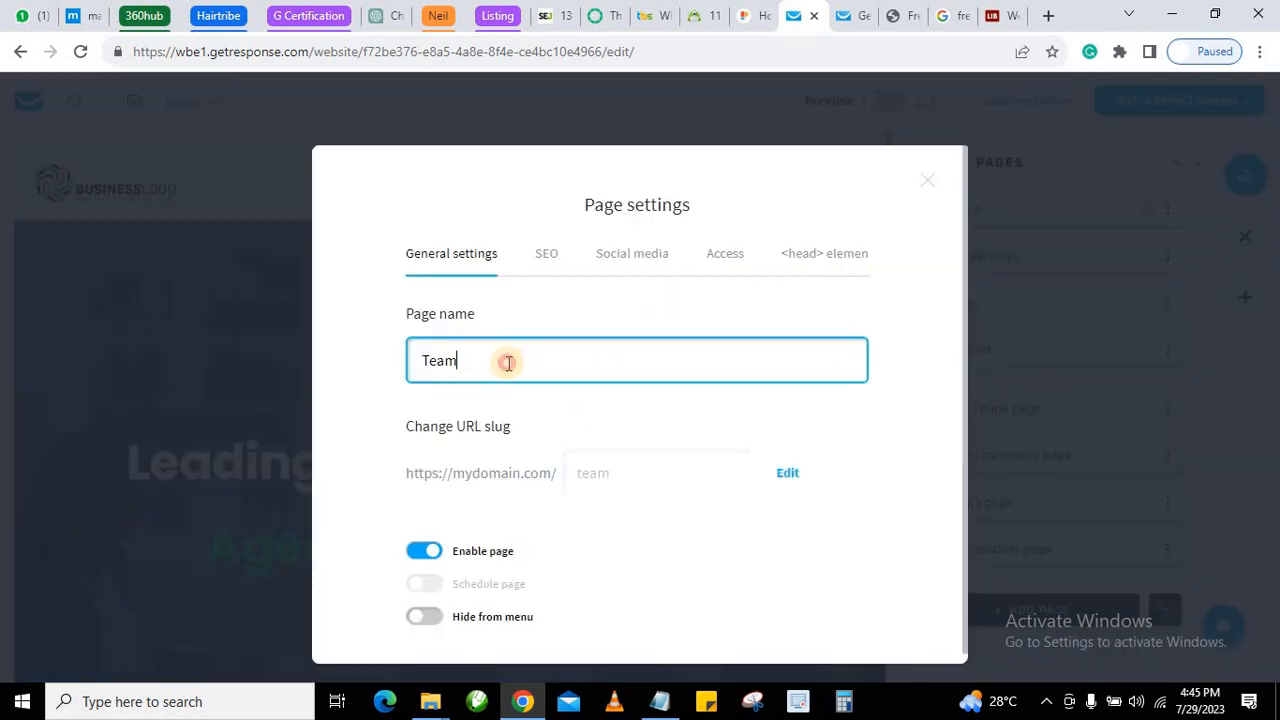
{"action": "double_click", "coordinate": [537, 350]}
{"action": "type", "text": "About Us"}
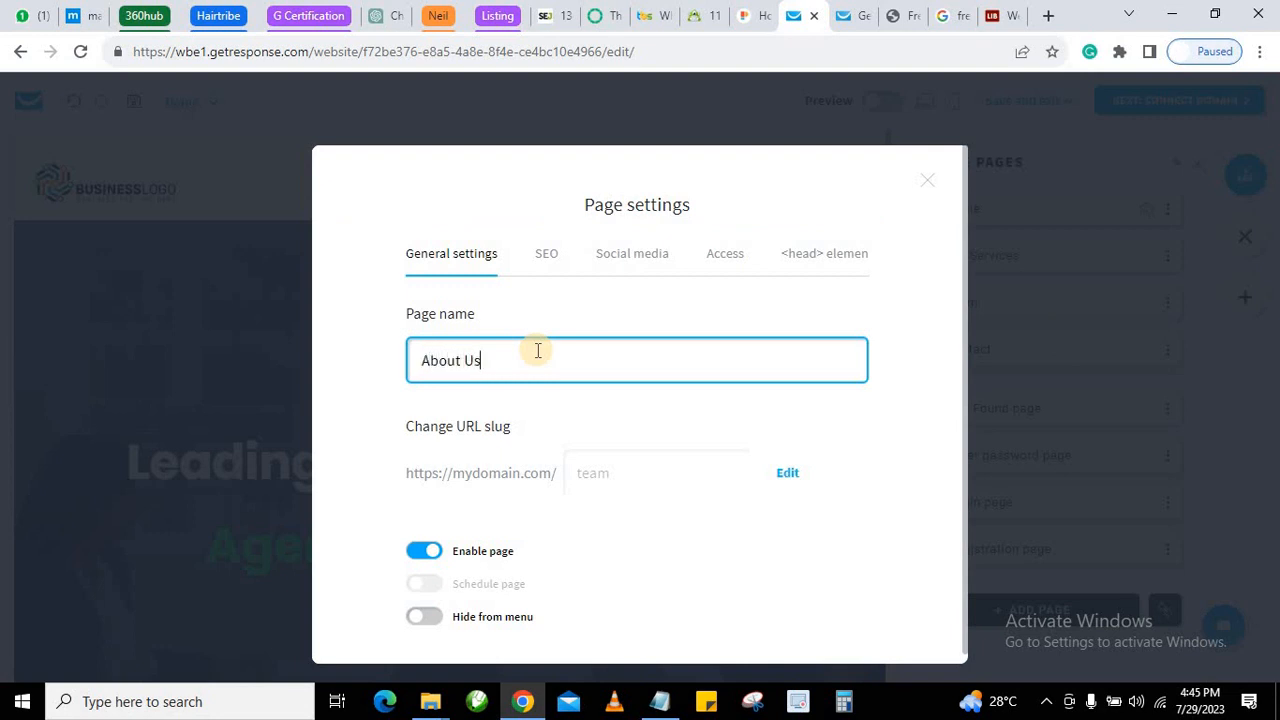
{"action": "scroll", "coordinate": [546, 360], "scroll_direction": "down", "scroll_amount": 1}
{"action": "left_click", "coordinate": [924, 176]}
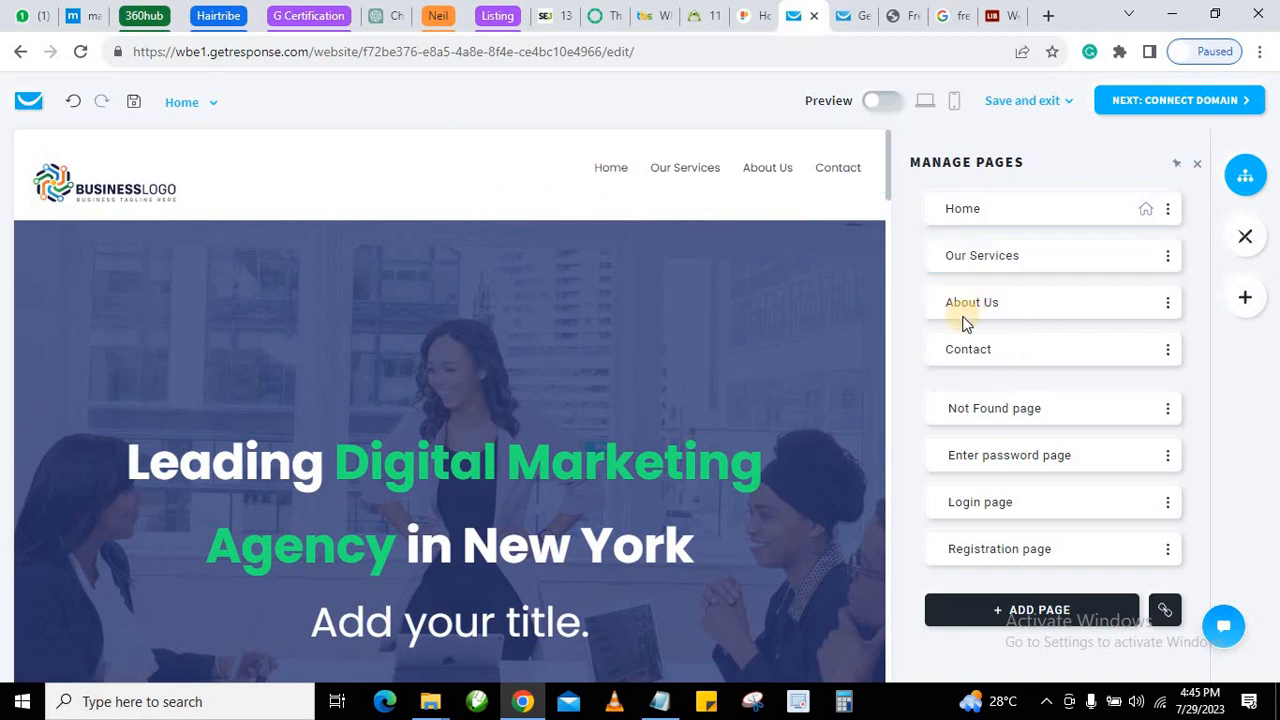
Move the About Us page above Our Services in the page order.
{"action": "left_click_drag", "start_coordinate": [940, 304], "coordinate": [940, 249]}
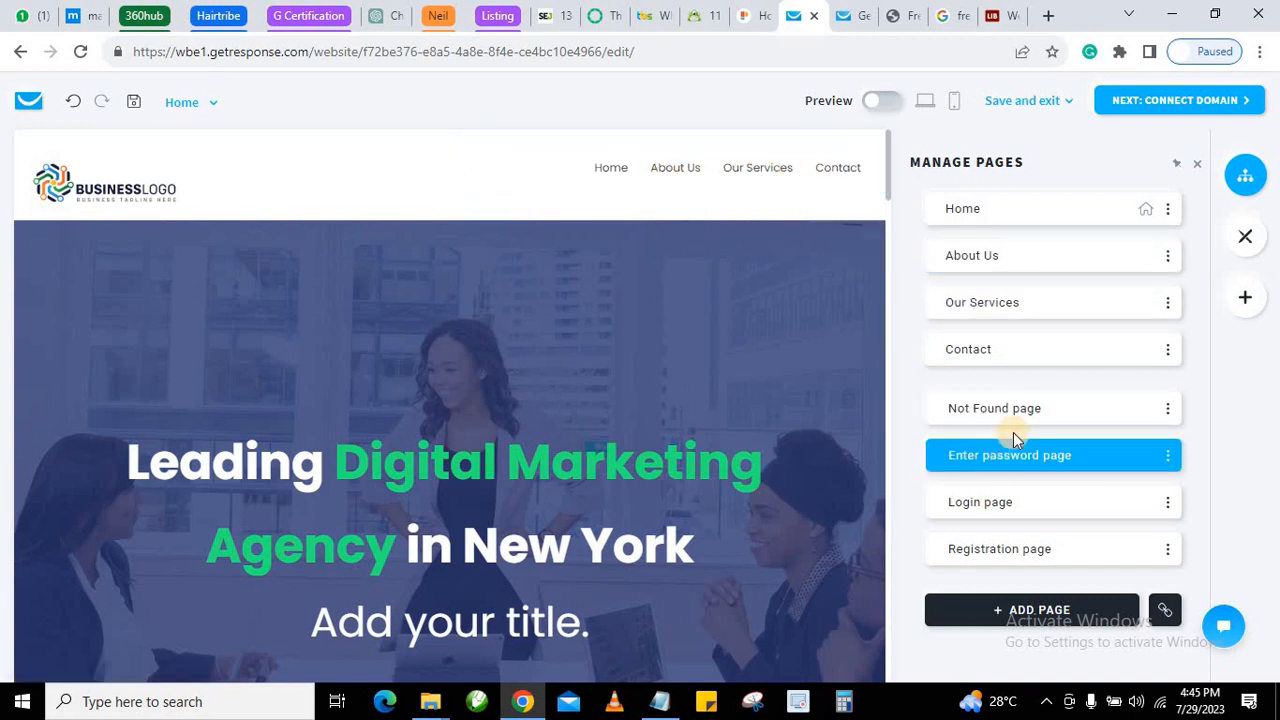
{"action": "left_click", "coordinate": [1167, 350]}
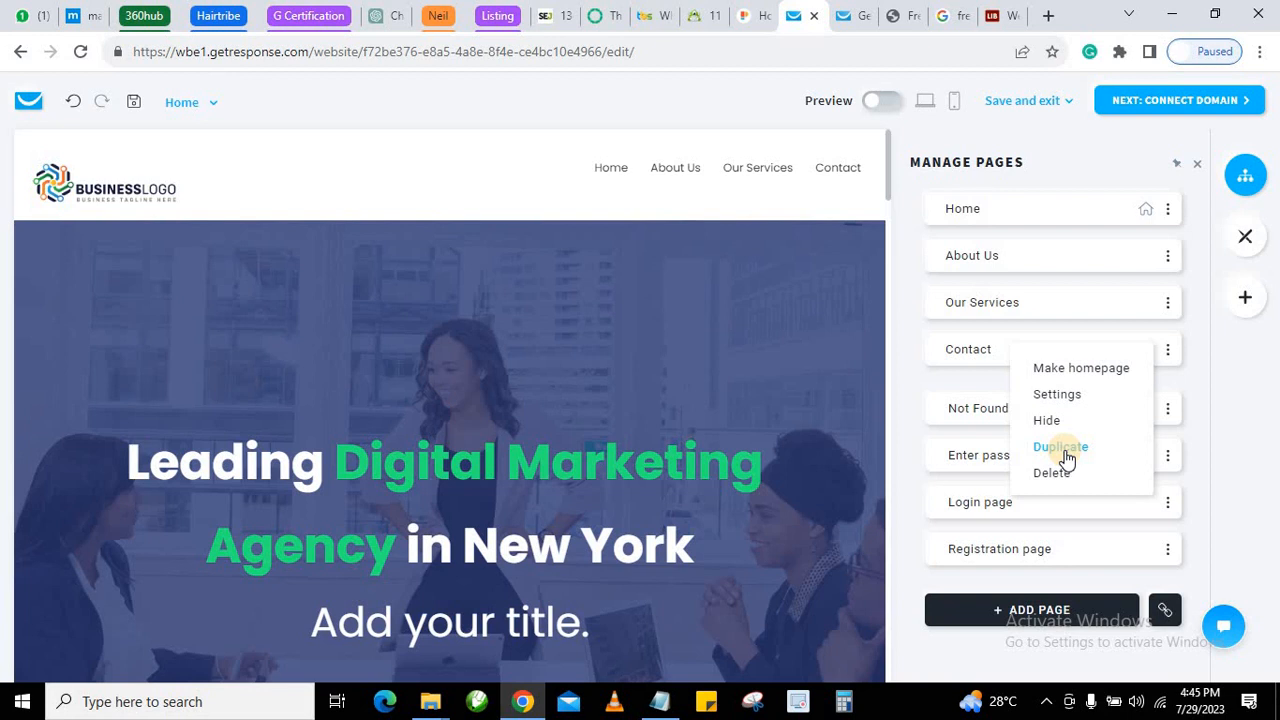
{"action": "left_click", "coordinate": [964, 445]}
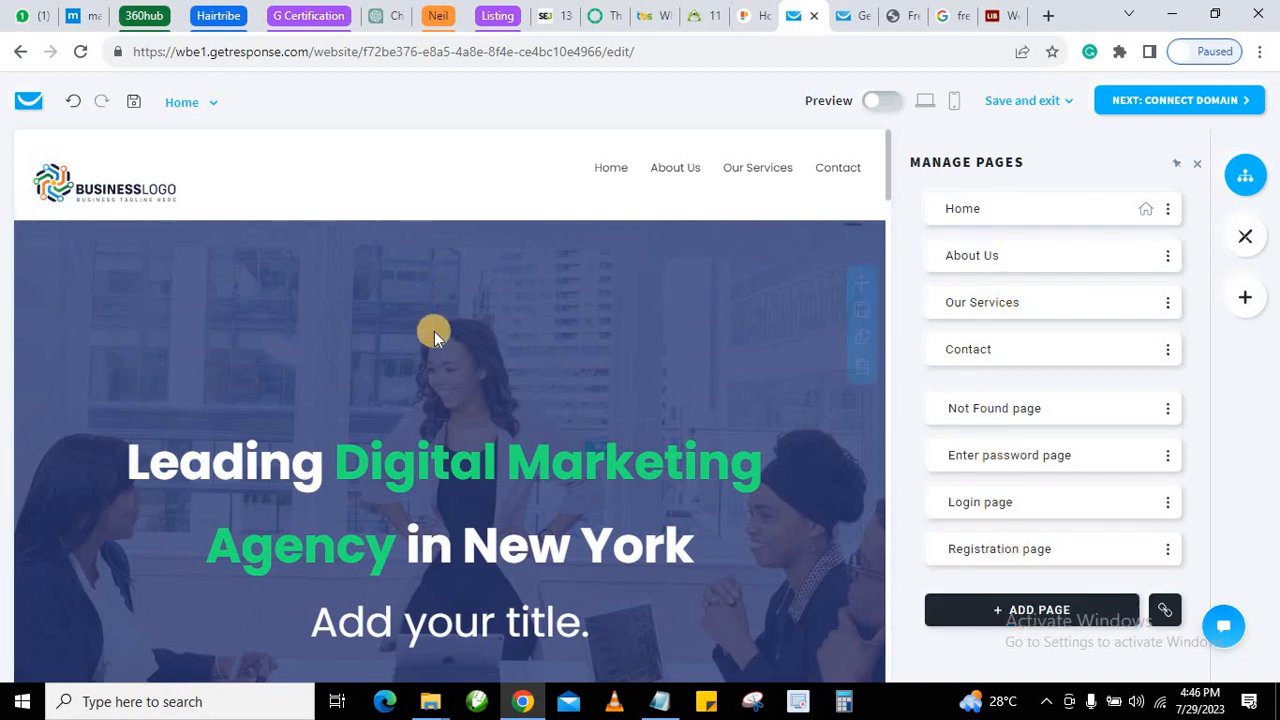
Preview the Home page in desktop view and examine it from the header to the footer.
{"action": "scroll", "coordinate": [425, 320], "scroll_direction": "down", "scroll_amount": 8}
{"action": "scroll", "coordinate": [507, 400], "scroll_direction": "down", "scroll_amount": 4}
{"action": "scroll", "coordinate": [534, 404], "scroll_direction": "up", "scroll_amount": 12}
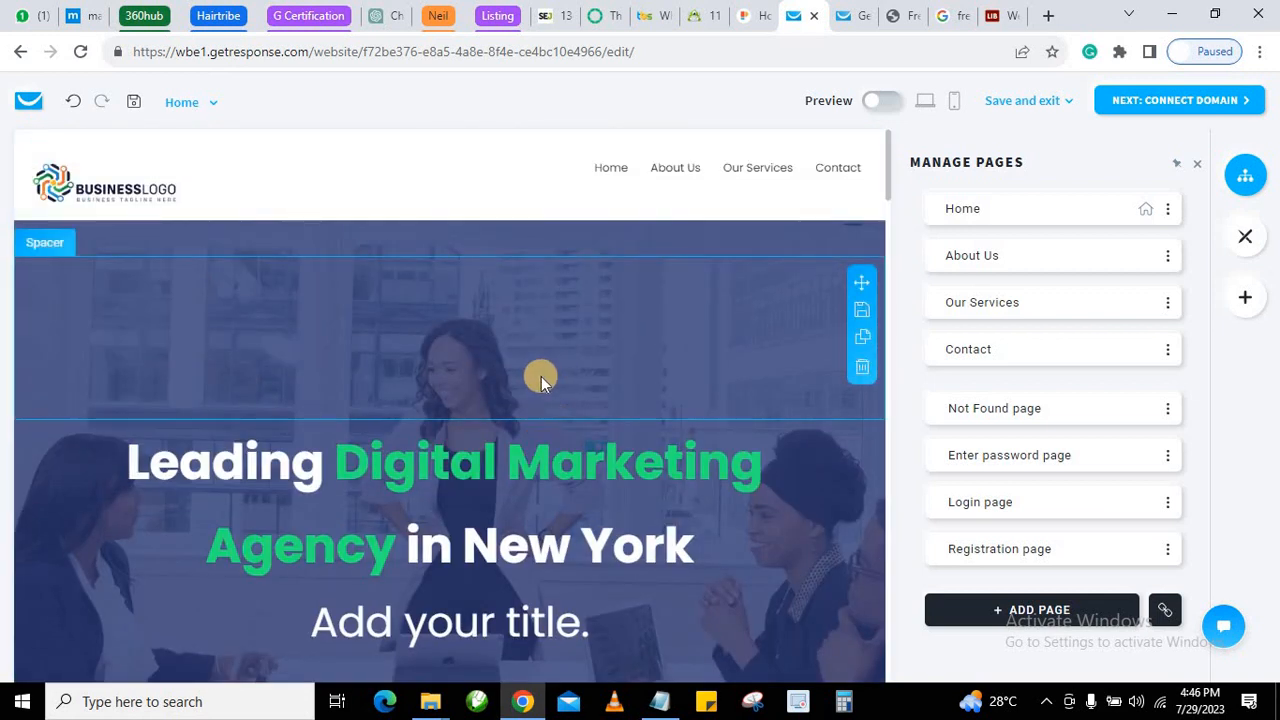
{"action": "left_click", "coordinate": [886, 101]}
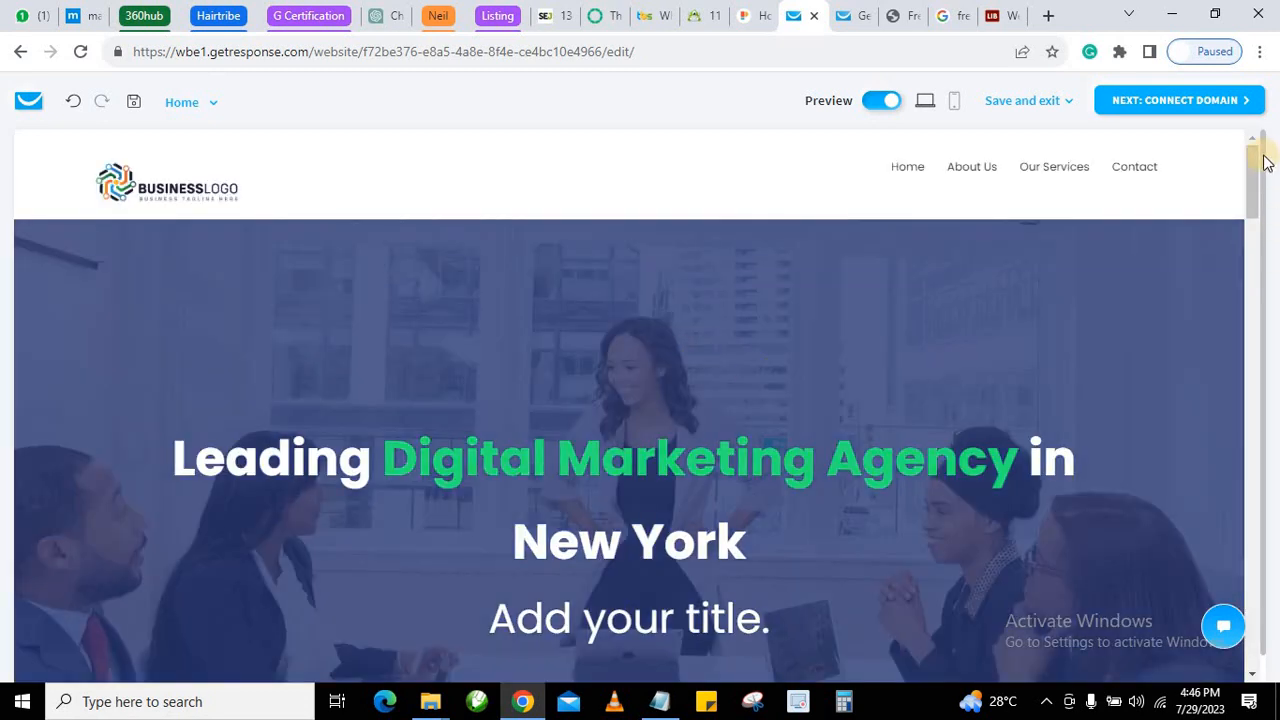
{"action": "left_click_drag", "start_coordinate": [1248, 166], "coordinate": [1246, 565]}
{"action": "scroll", "coordinate": [683, 313], "scroll_direction": "down", "scroll_amount": 1}
{"action": "scroll", "coordinate": [683, 313], "scroll_direction": "down", "scroll_amount": 4}
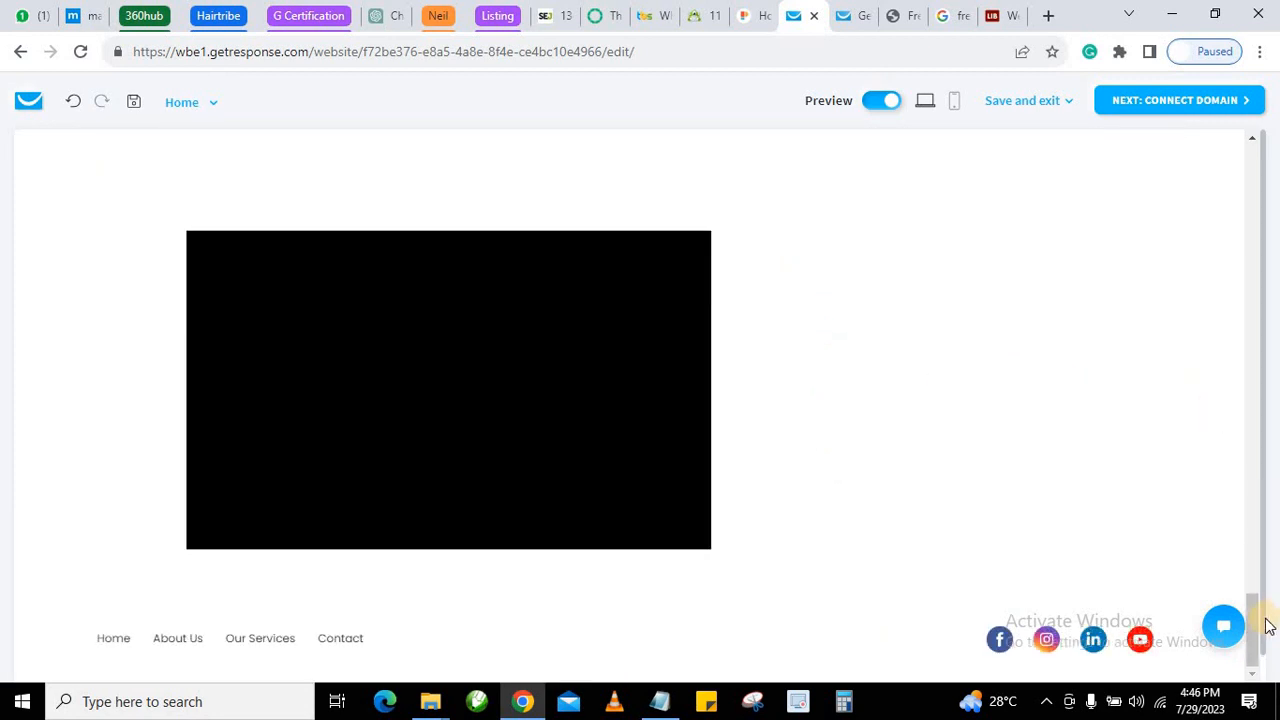
{"action": "left_click_drag", "start_coordinate": [1248, 618], "coordinate": [1277, 137]}
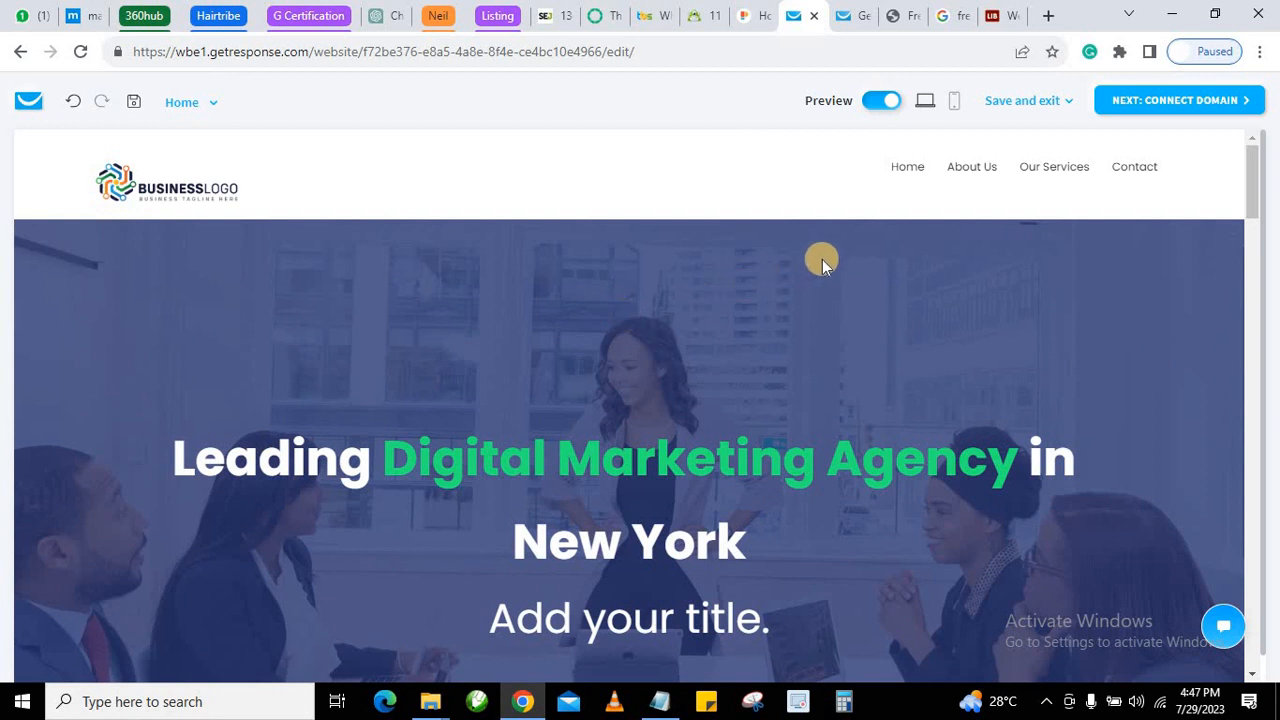
Proceed to the domain setup, name the website "360 Consulting" and set the free GetResponse subdomain to "360consulting".
{"action": "left_click", "coordinate": [1172, 103]}
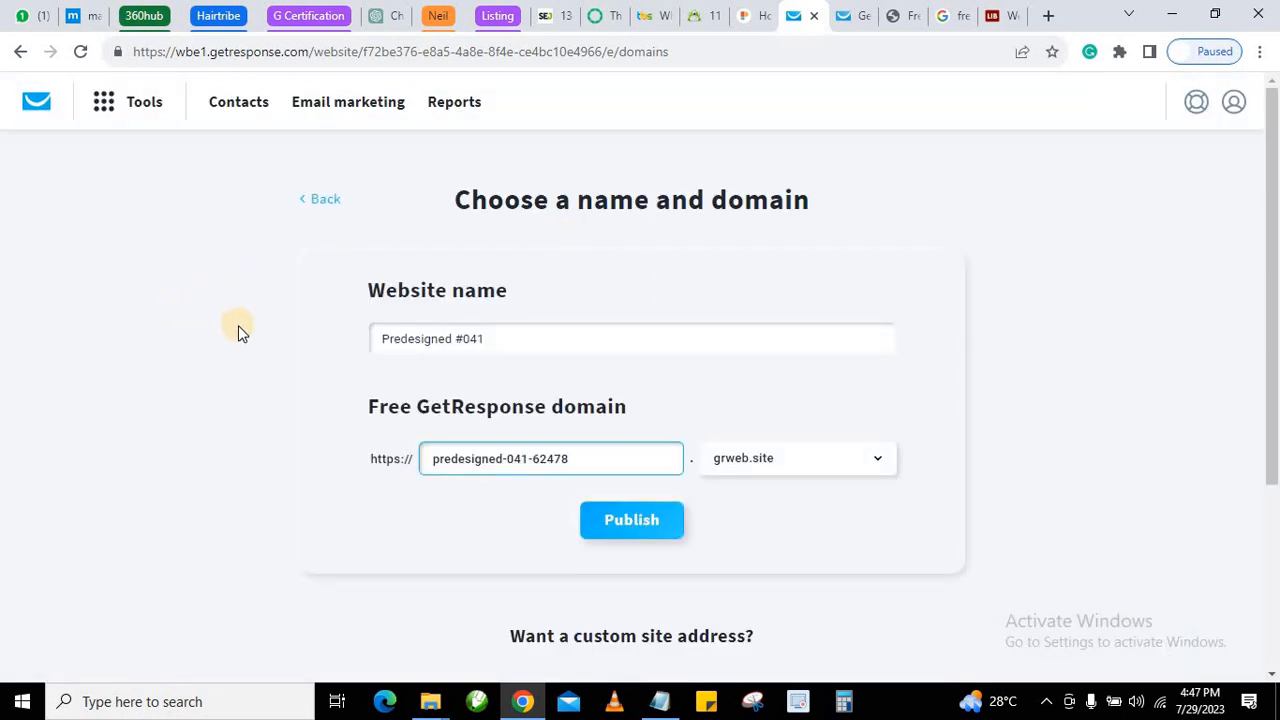
{"action": "scroll", "coordinate": [238, 325], "scroll_direction": "down", "scroll_amount": 1}
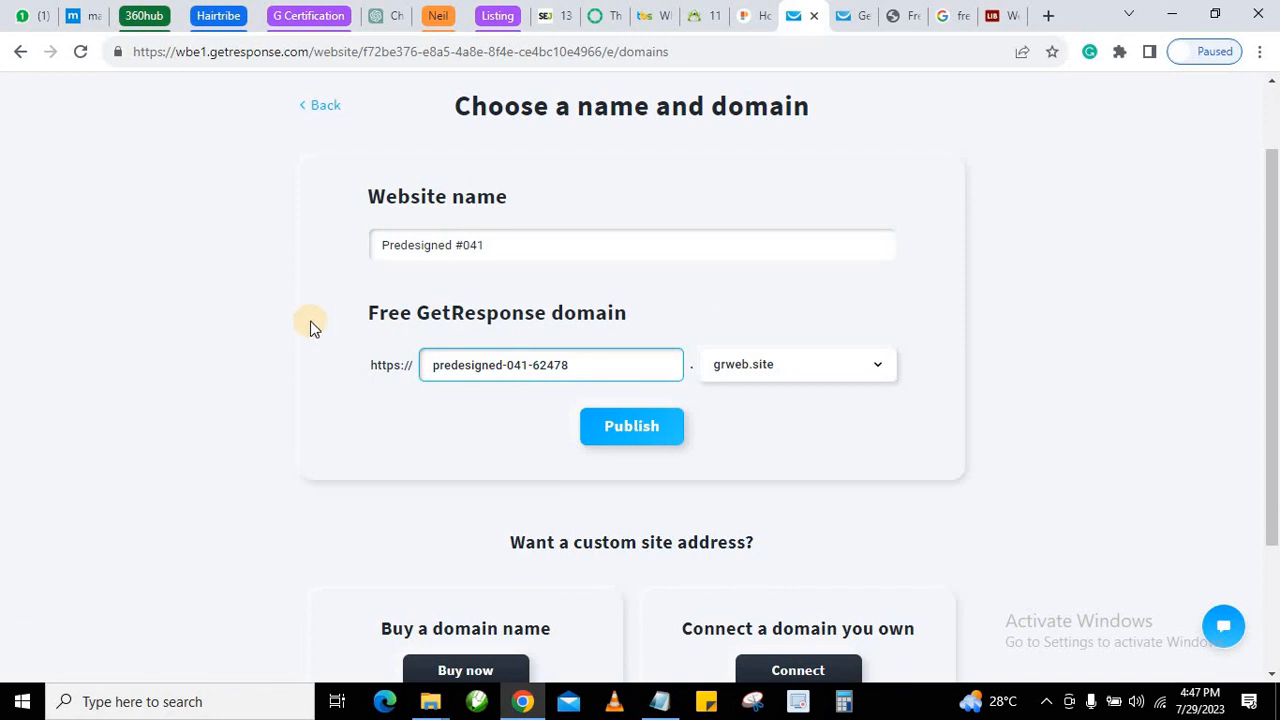
{"action": "triple_click", "coordinate": [455, 245]}
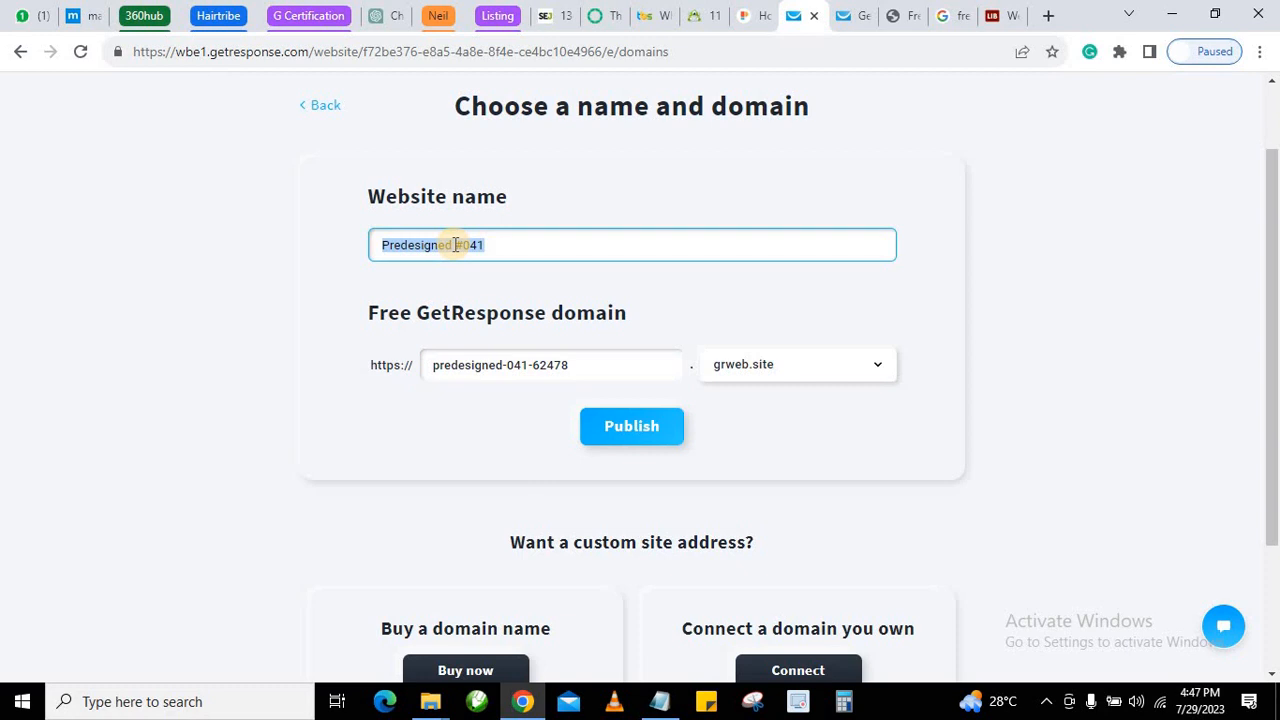
{"action": "type", "text": "360 Consulting"}
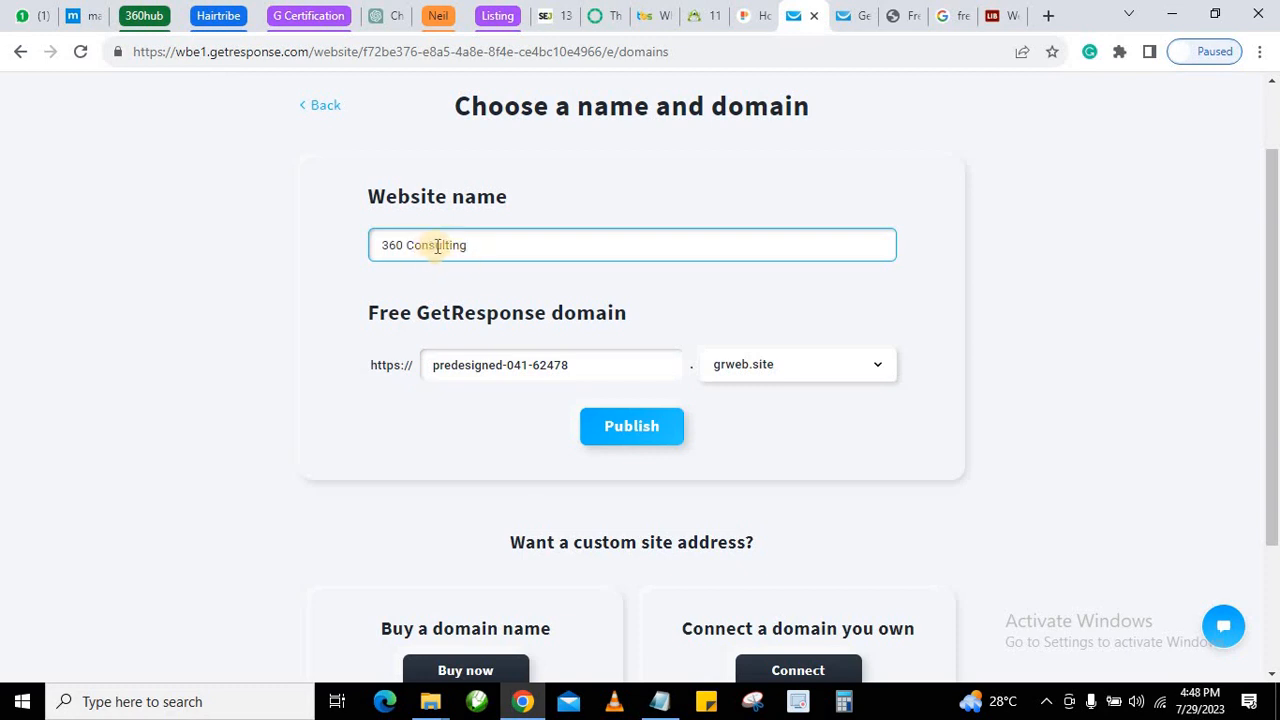
{"action": "triple_click", "coordinate": [480, 366]}
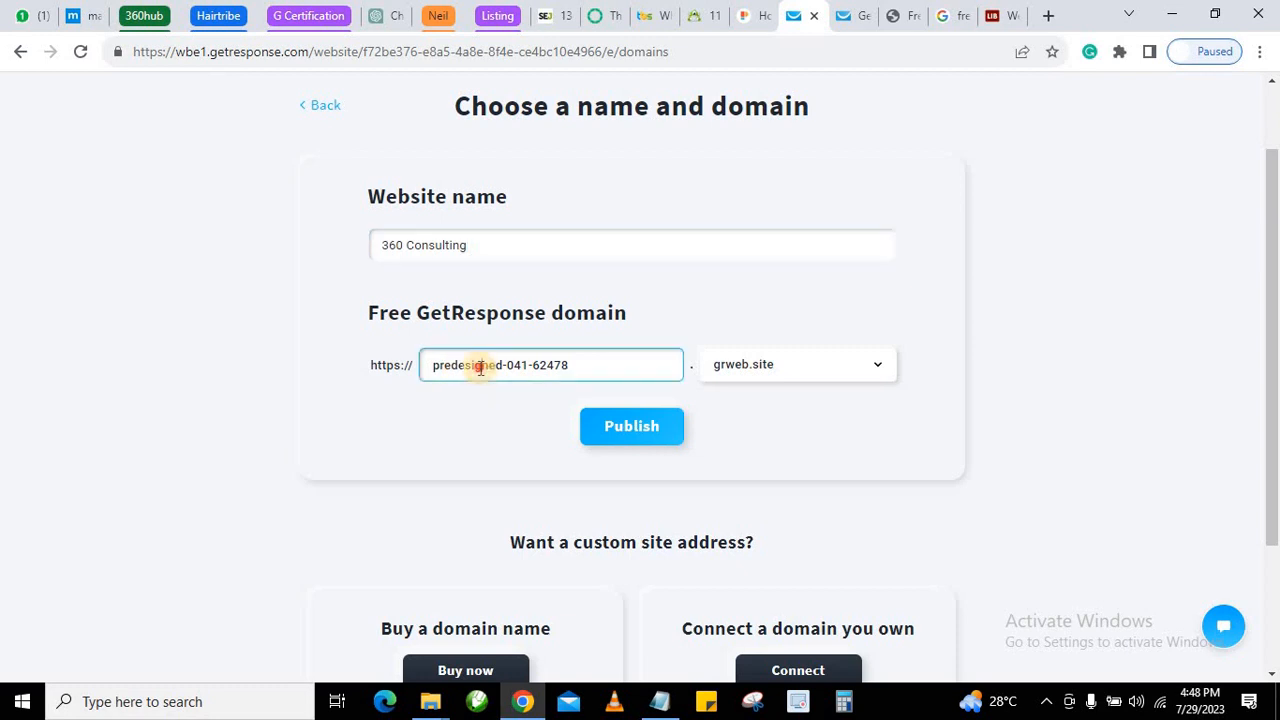
{"action": "type", "text": "consulting"}
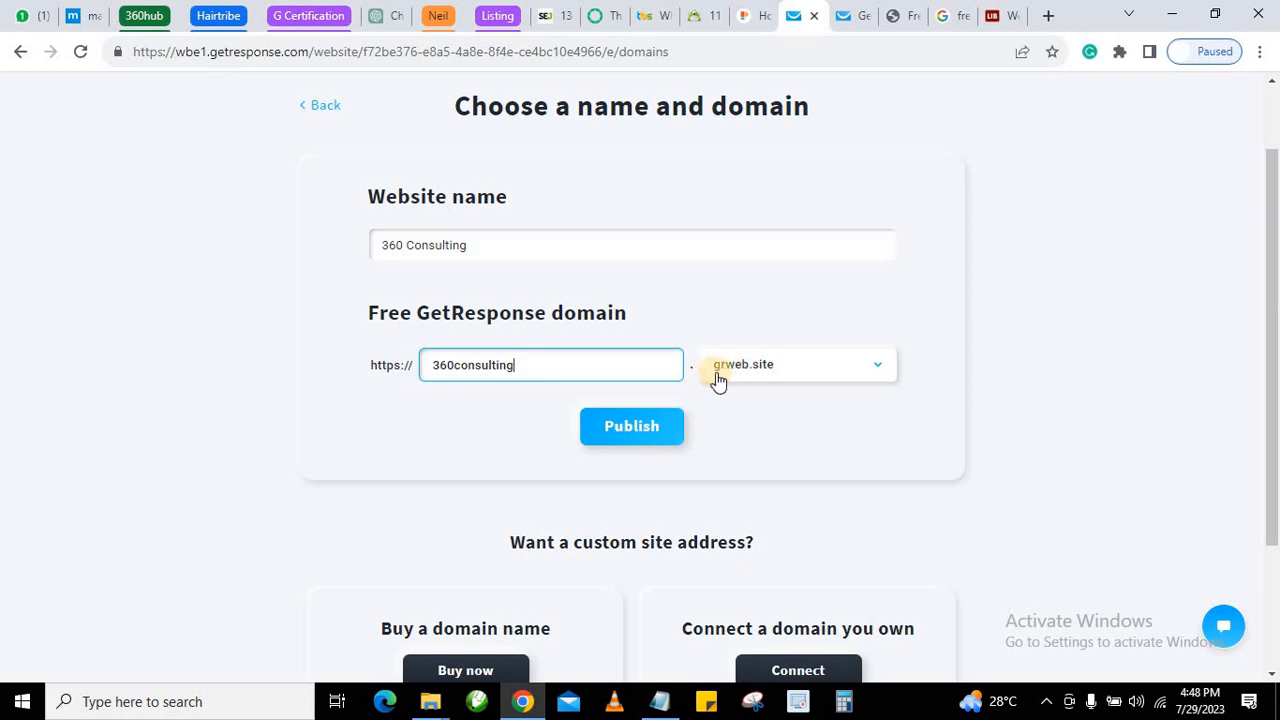
Publish the website with the grweb.site domain ending and dismiss the experience survey.
{"action": "left_click", "coordinate": [784, 373]}
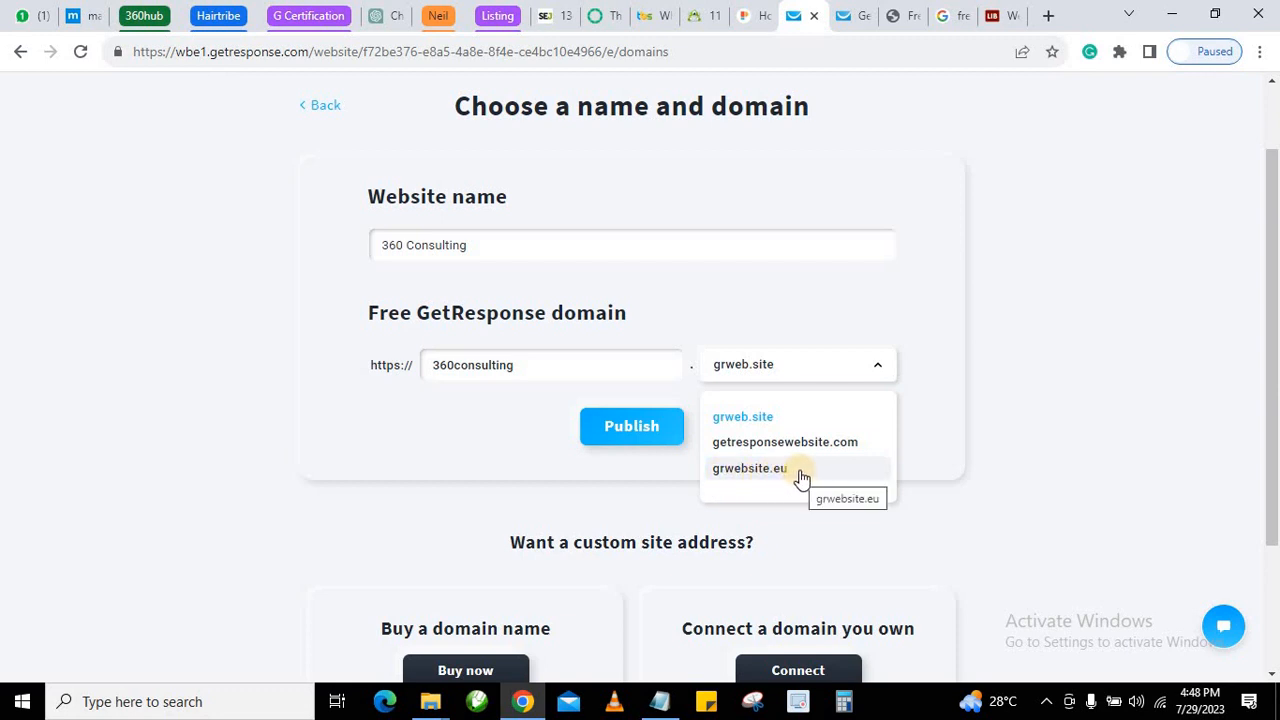
{"action": "left_click", "coordinate": [472, 420]}
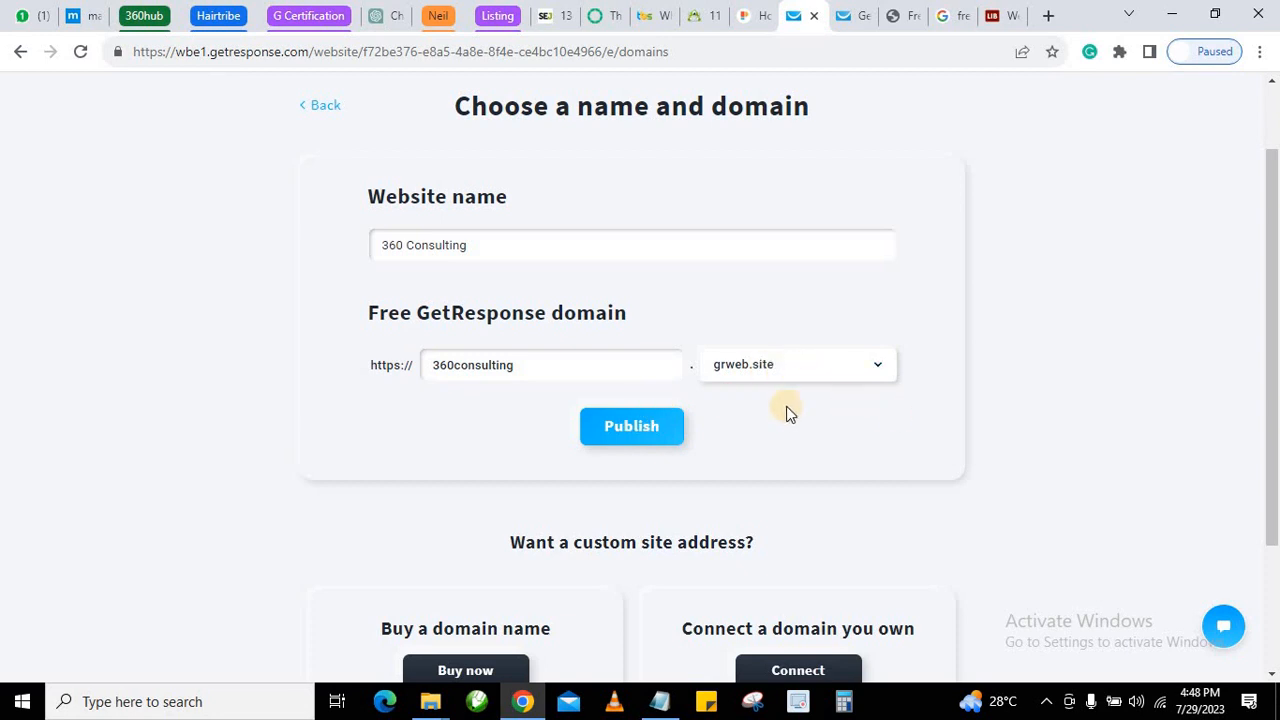
{"action": "left_click", "coordinate": [607, 427]}
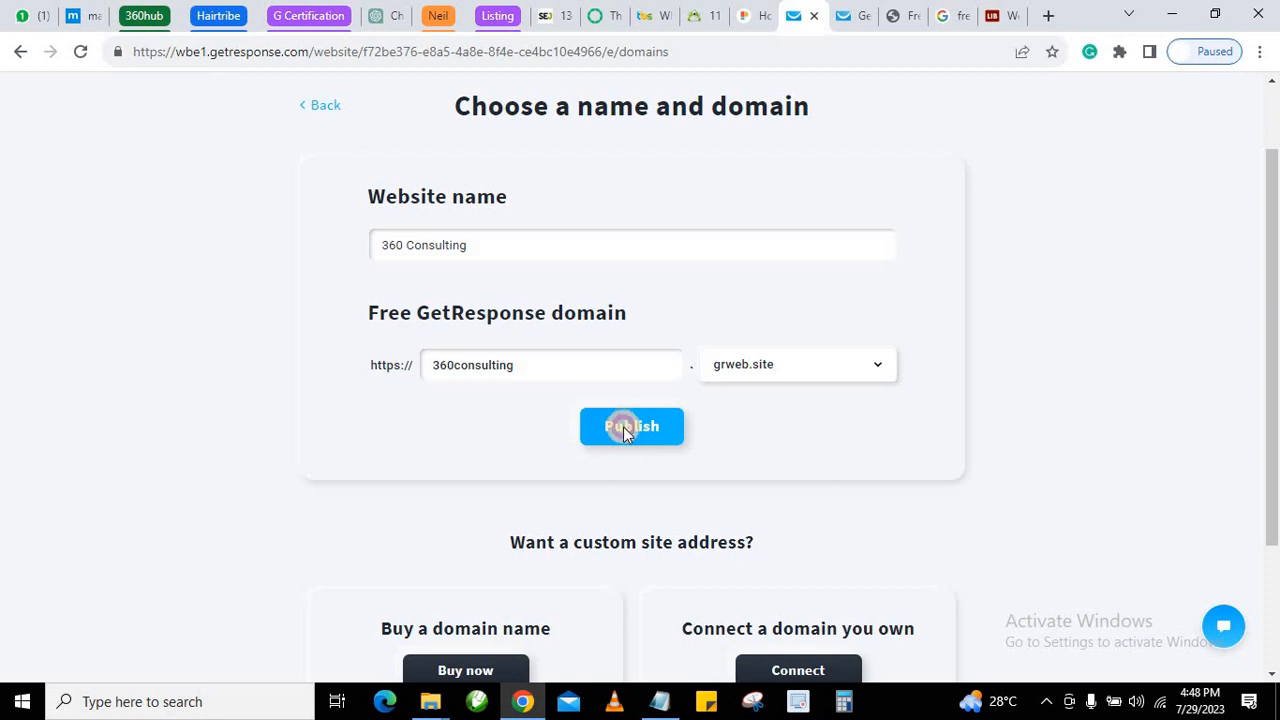
{"action": "left_click", "coordinate": [622, 428]}
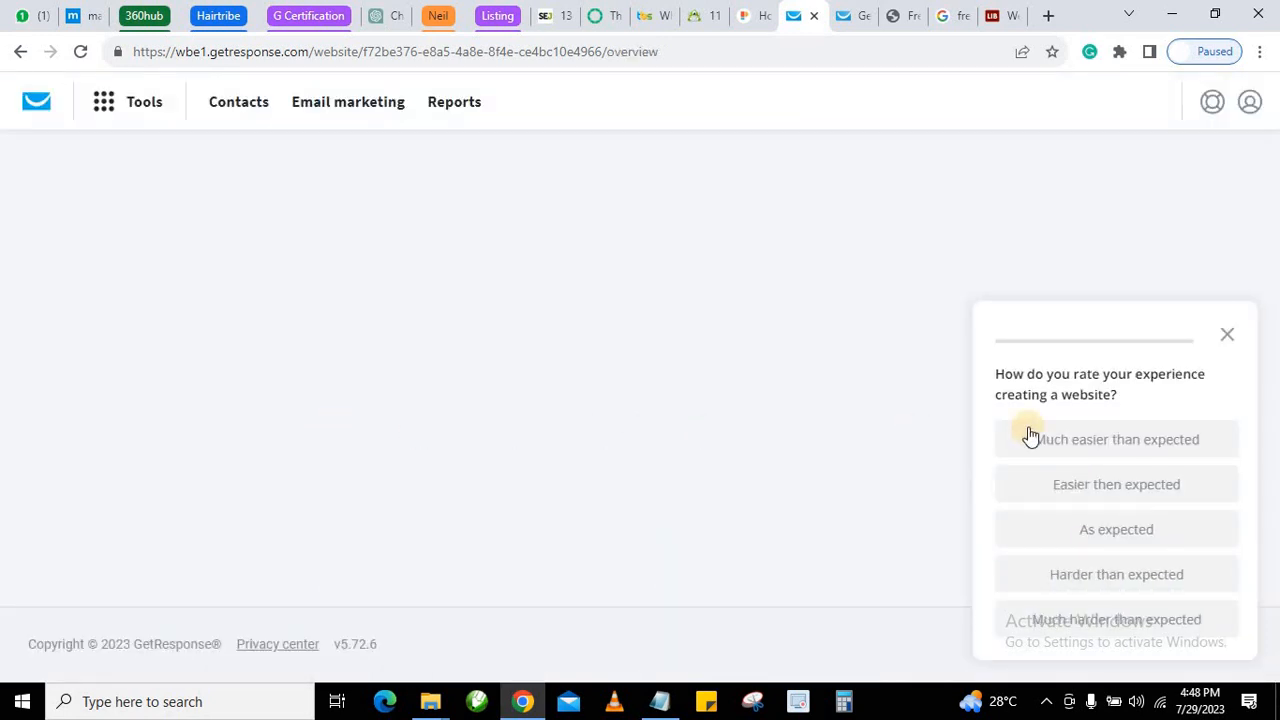
{"action": "left_click", "coordinate": [1227, 338]}
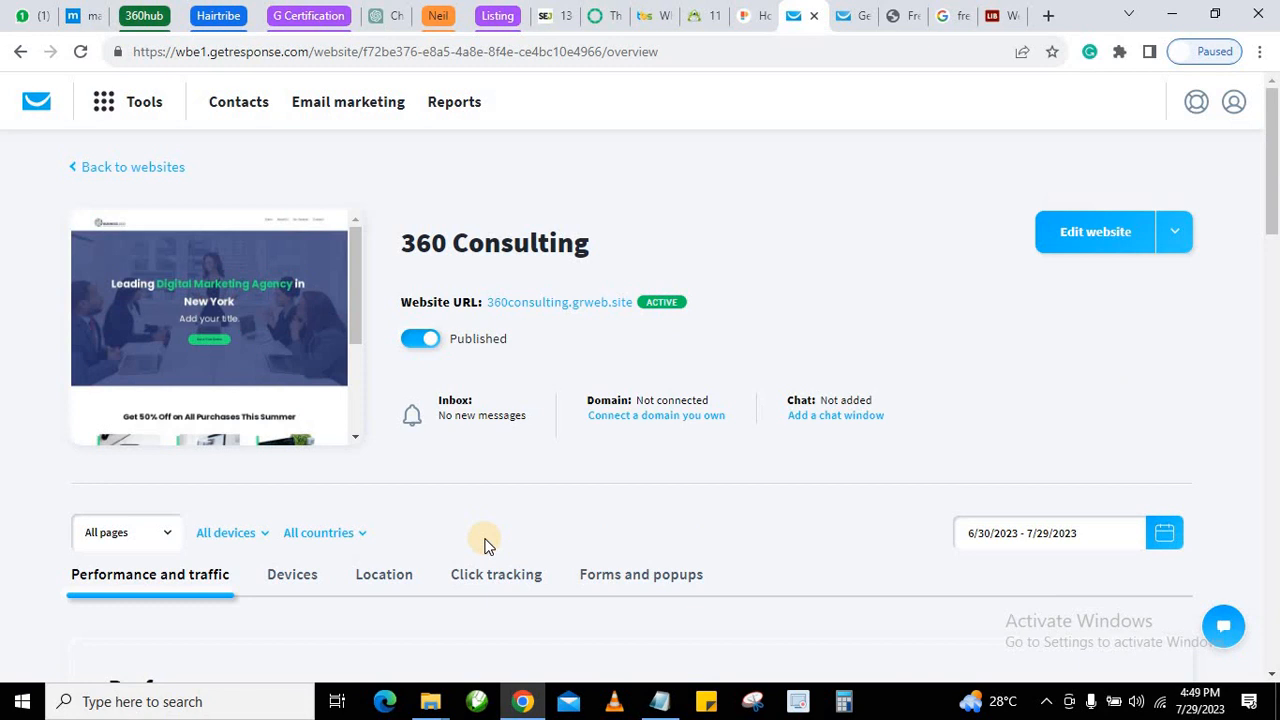
Open the published site 360consulting.grweb.site in a new tab and examine its Home page down to the video and footer.
{"action": "right_click", "coordinate": [524, 308]}
{"action": "left_click", "coordinate": [569, 314]}
{"action": "left_click", "coordinate": [813, 16]}
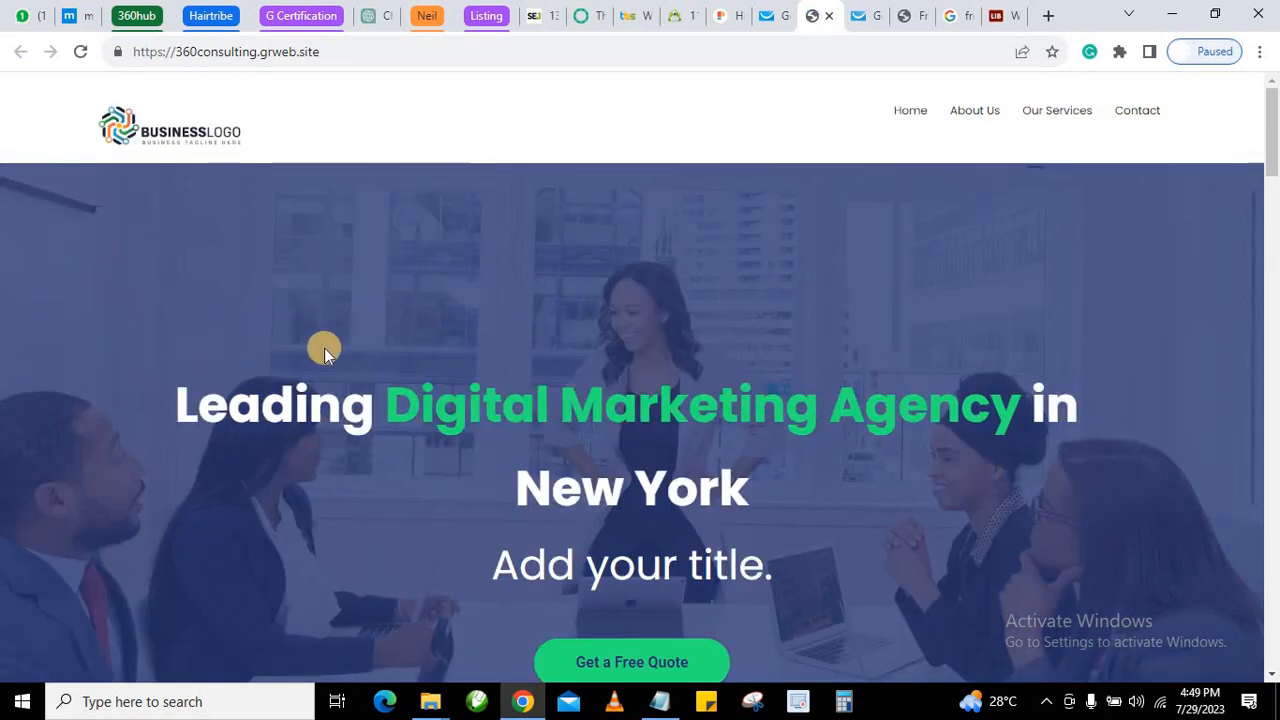
{"action": "scroll", "coordinate": [379, 351], "scroll_direction": "down", "scroll_amount": 7}
{"action": "scroll", "coordinate": [334, 366], "scroll_direction": "down", "scroll_amount": 15}
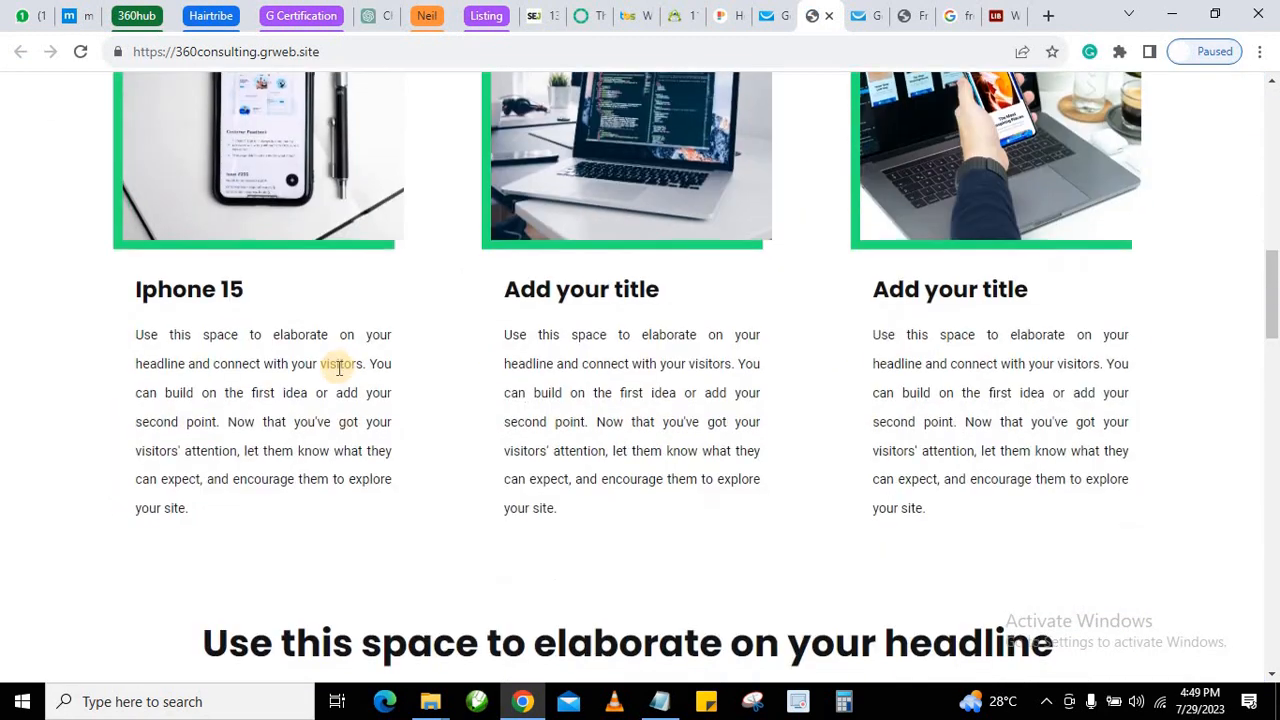
{"action": "scroll", "coordinate": [315, 375], "scroll_direction": "down", "scroll_amount": 8}
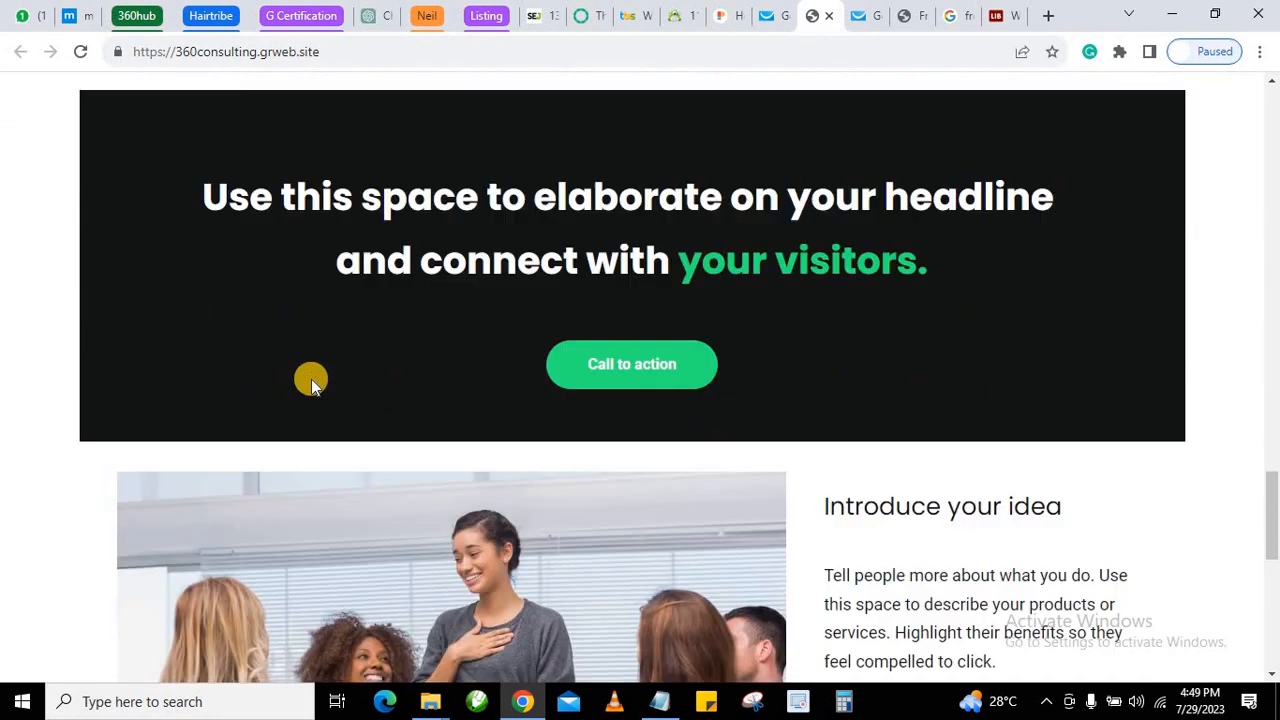
{"action": "scroll", "coordinate": [977, 257], "scroll_direction": "down", "scroll_amount": 1}
{"action": "scroll", "coordinate": [723, 246], "scroll_direction": "up", "scroll_amount": 2}
{"action": "scroll", "coordinate": [694, 339], "scroll_direction": "down", "scroll_amount": 5}
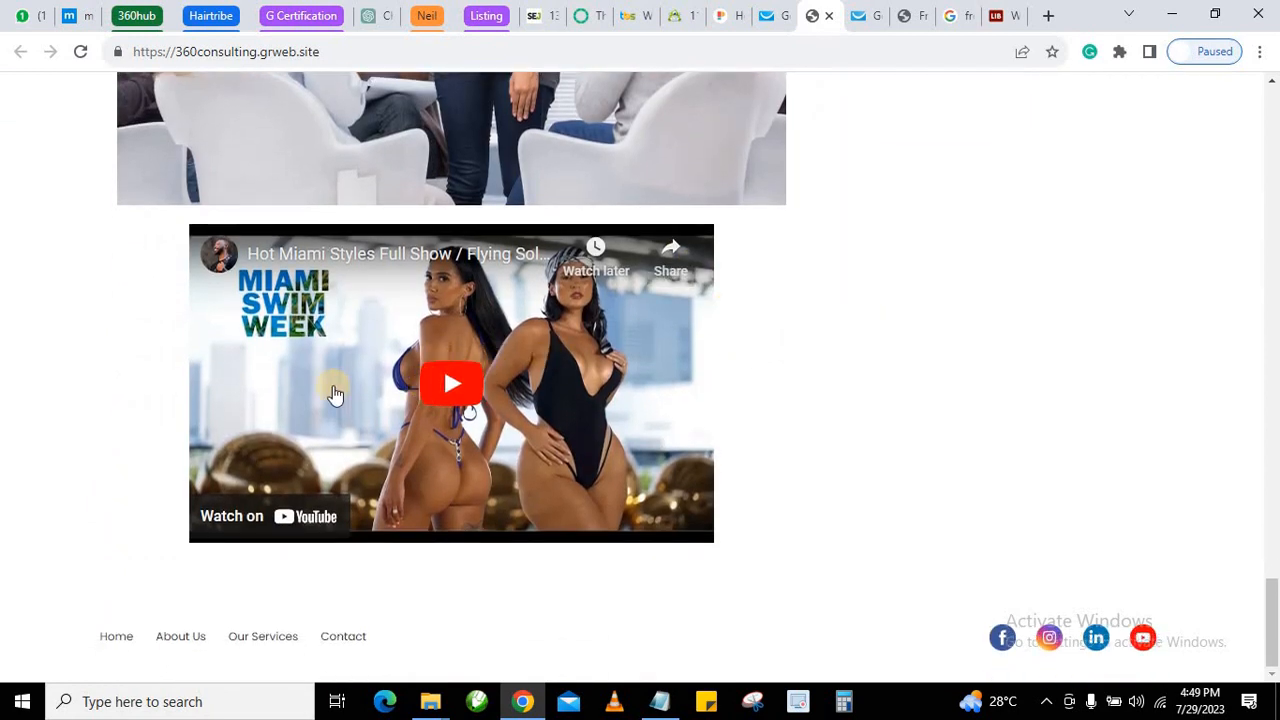
{"action": "scroll", "coordinate": [342, 397], "scroll_direction": "up", "scroll_amount": 15}
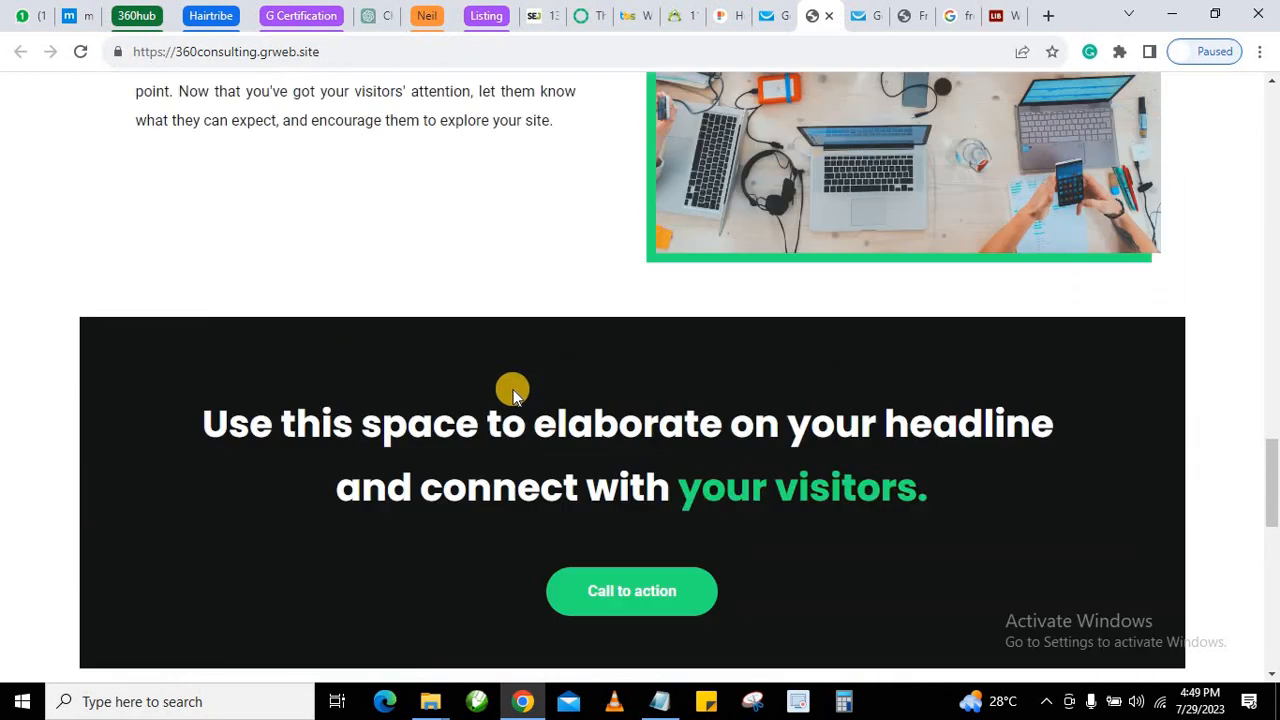
{"action": "scroll", "coordinate": [470, 398], "scroll_direction": "up", "scroll_amount": 8}
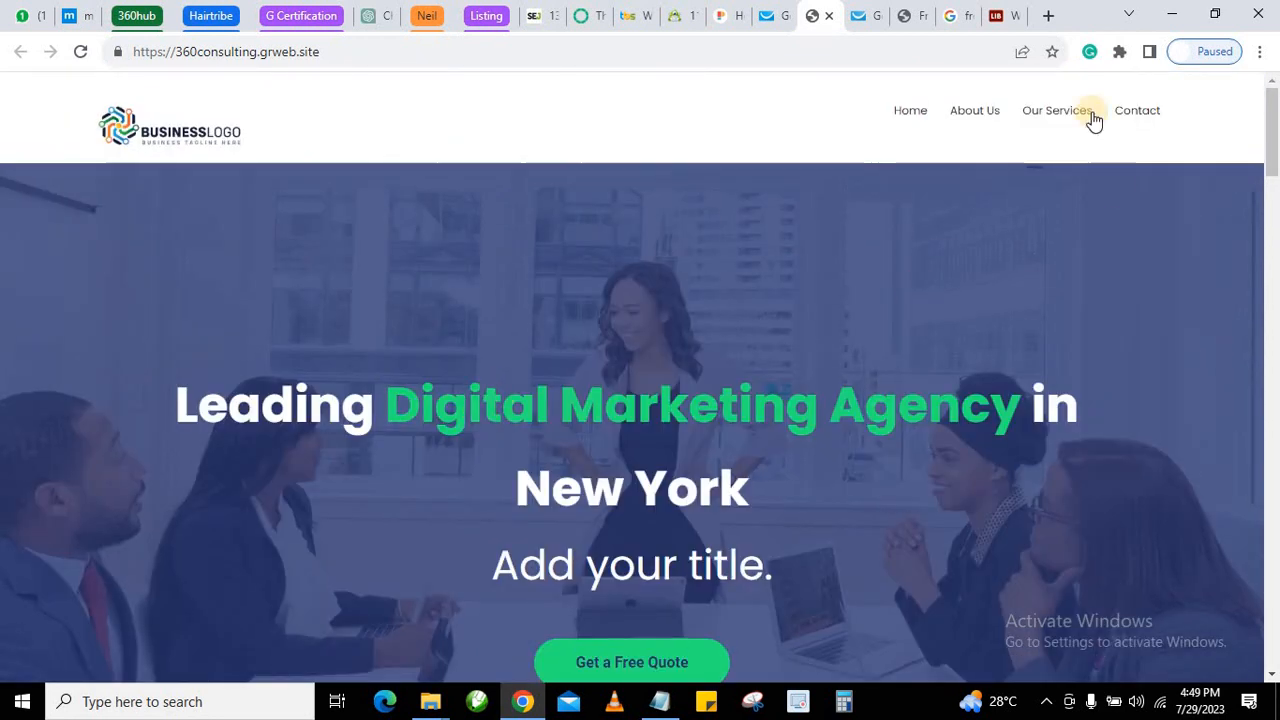
Open the About Us page of the published site and examine its heading and text sections.
{"action": "left_click", "coordinate": [962, 118]}
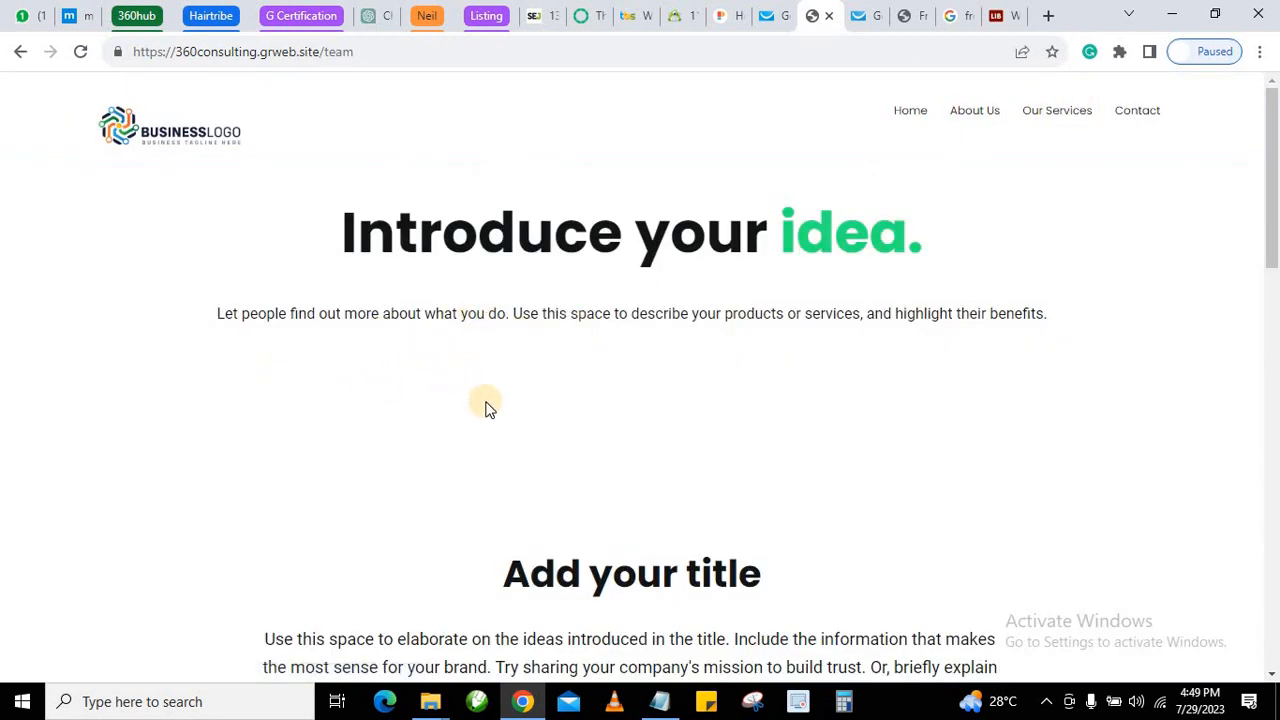
{"action": "scroll", "coordinate": [500, 400], "scroll_direction": "down", "scroll_amount": 8}
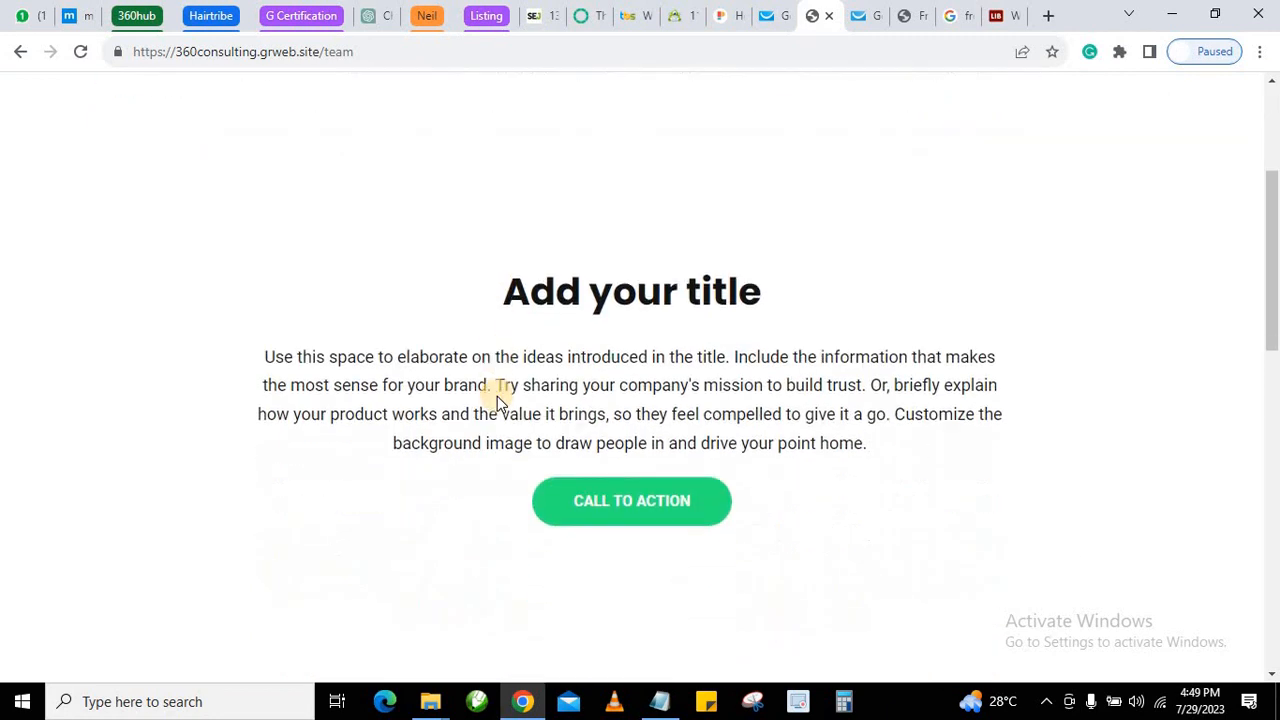
{"action": "scroll", "coordinate": [446, 421], "scroll_direction": "up", "scroll_amount": 8}
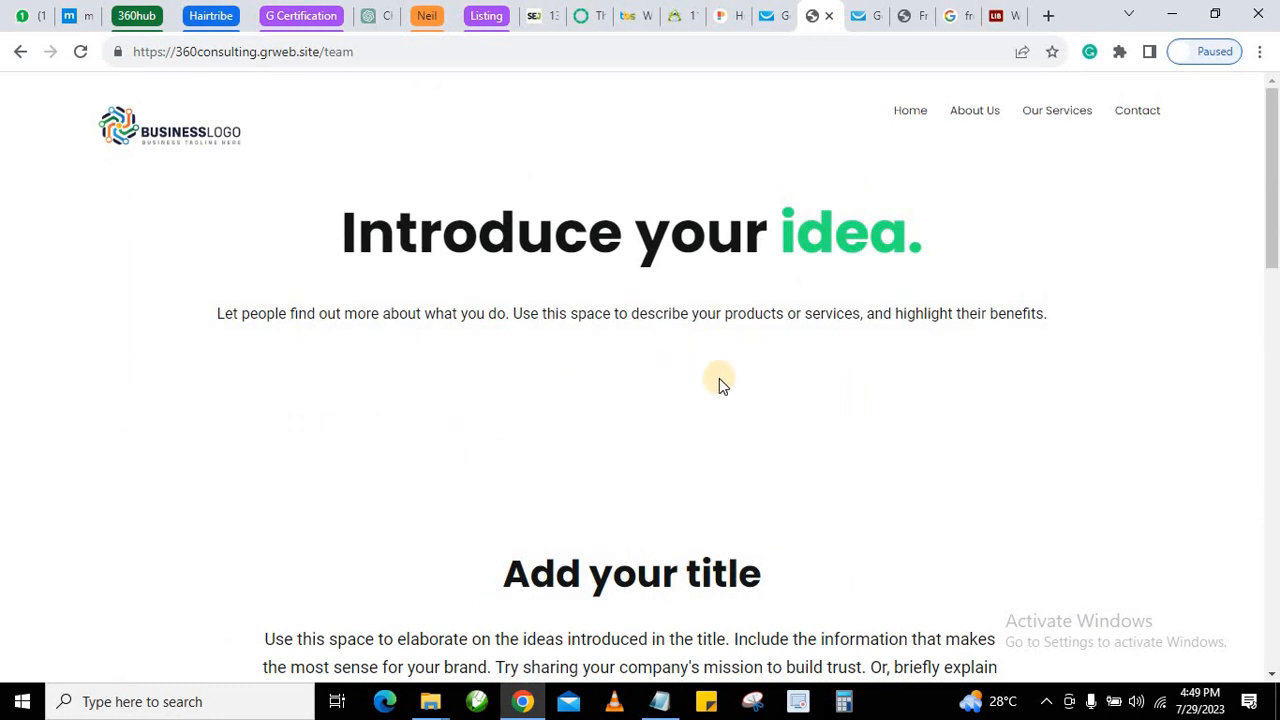
Open the Our Services page of the published site and examine its introduction and testimonial sections.
{"action": "left_click", "coordinate": [1052, 118]}
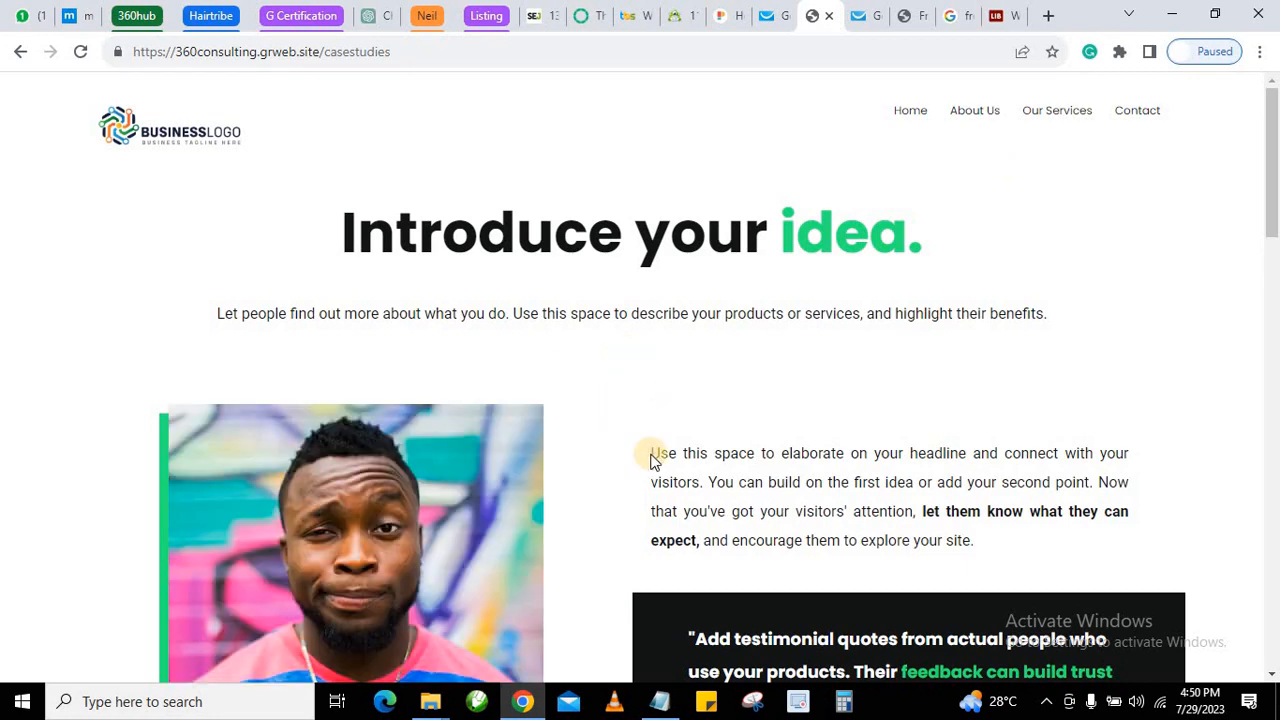
{"action": "scroll", "coordinate": [628, 455], "scroll_direction": "down", "scroll_amount": 1}
{"action": "scroll", "coordinate": [625, 455], "scroll_direction": "down", "scroll_amount": 15}
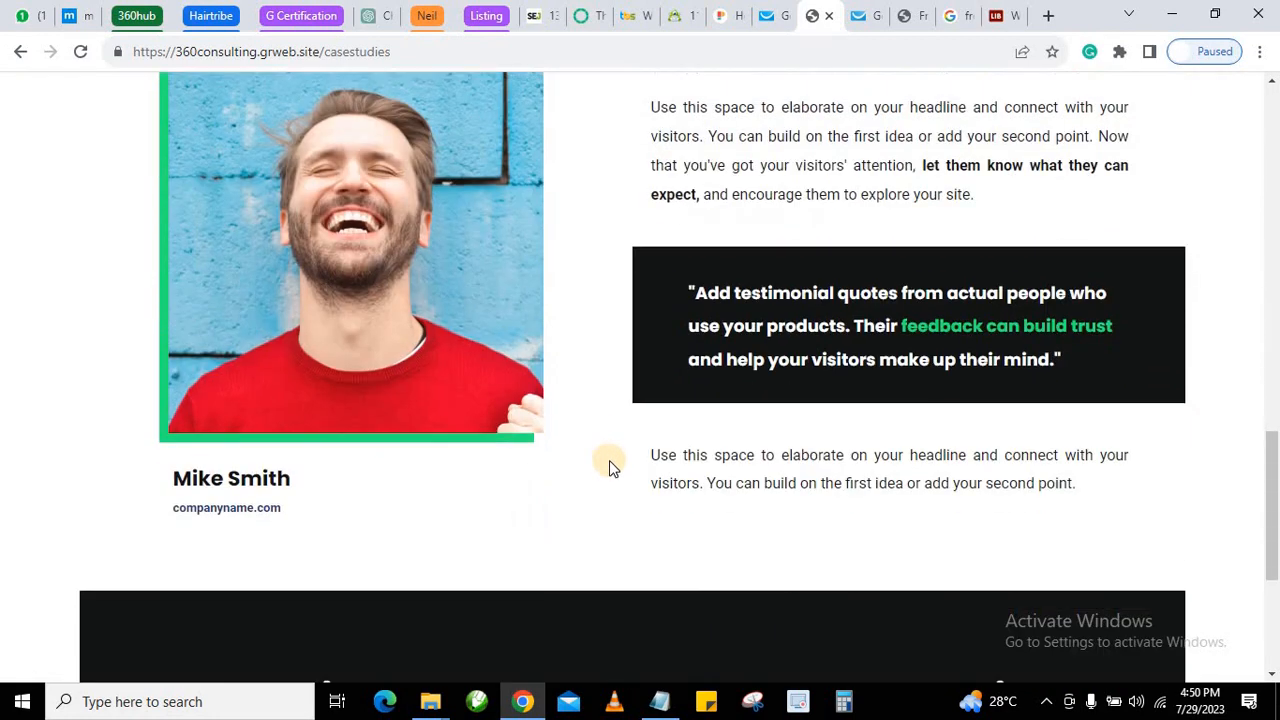
{"action": "scroll", "coordinate": [625, 463], "scroll_direction": "up", "scroll_amount": 20}
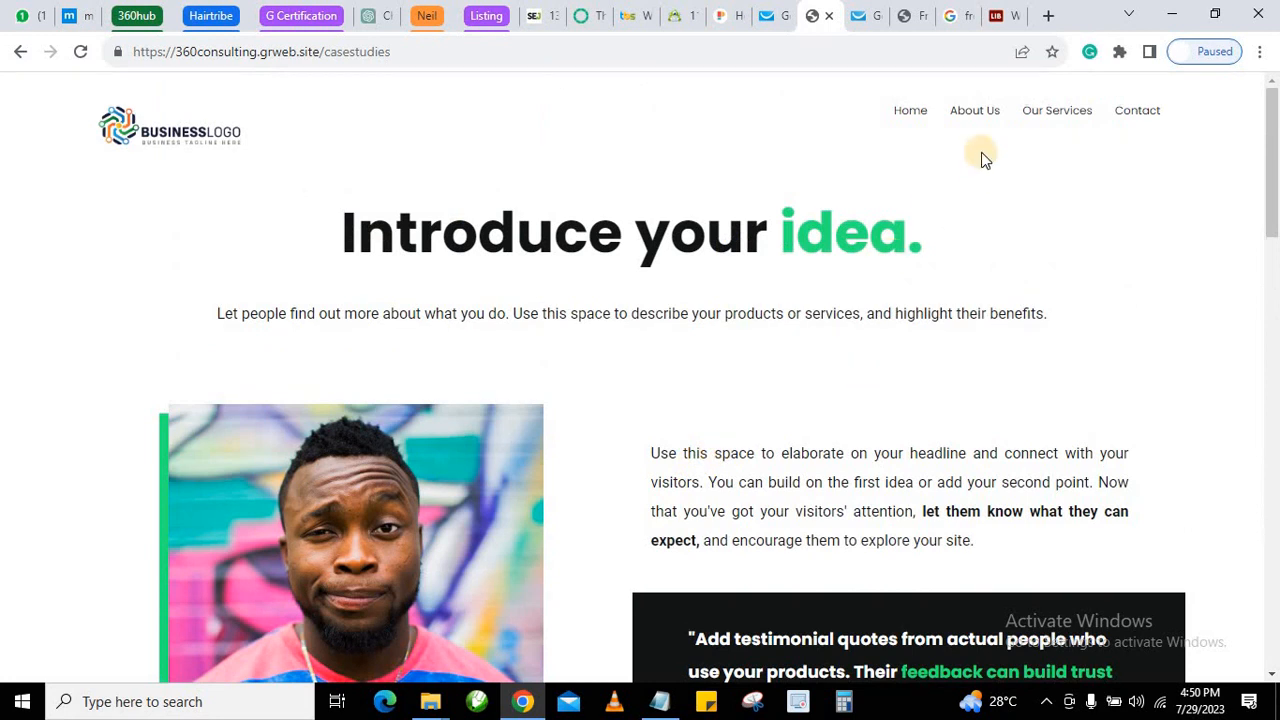
Reopen the About Us page of the published site and examine its team member section.
{"action": "left_click", "coordinate": [969, 114]}
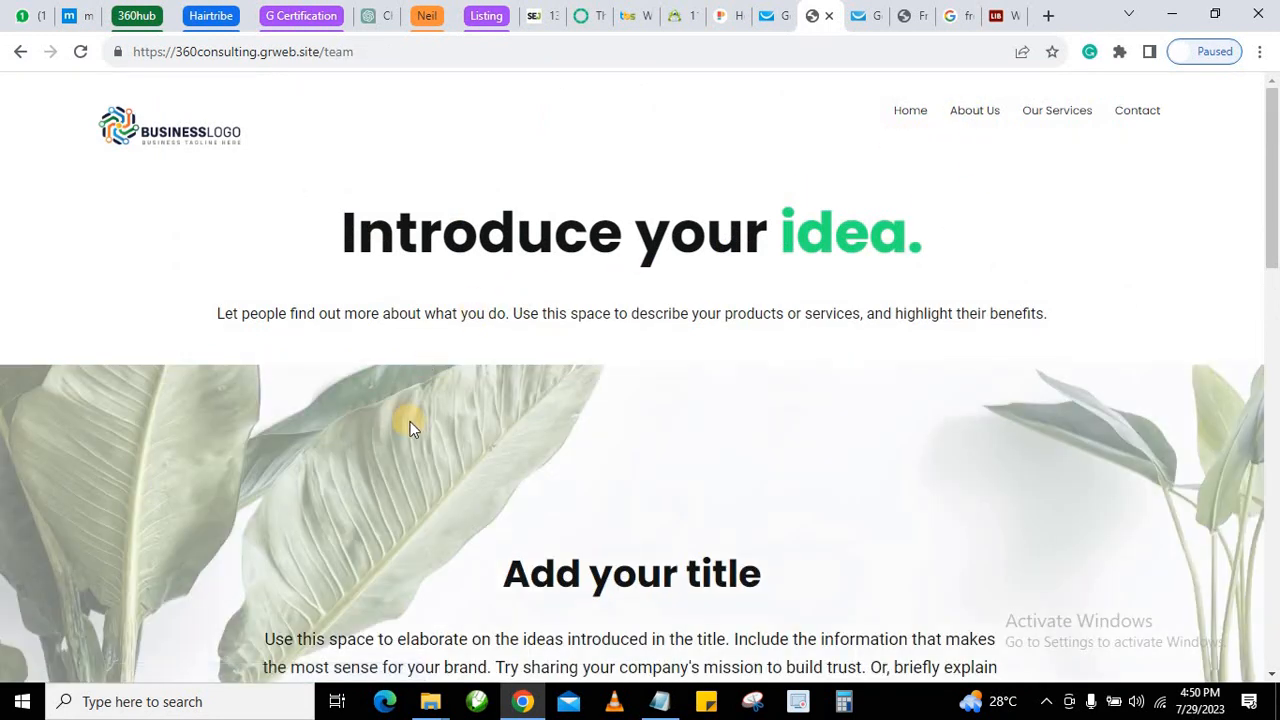
{"action": "scroll", "coordinate": [410, 425], "scroll_direction": "down", "scroll_amount": 3}
{"action": "scroll", "coordinate": [412, 432], "scroll_direction": "down", "scroll_amount": 10}
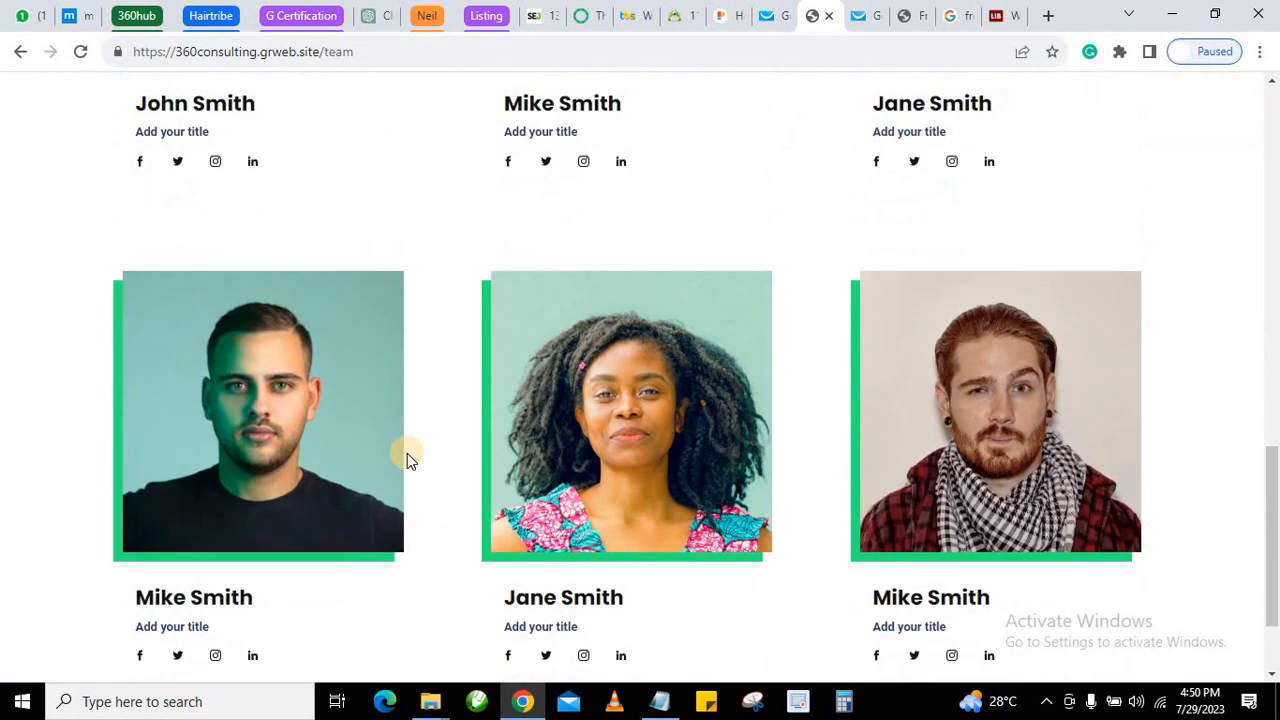
{"action": "scroll", "coordinate": [520, 482], "scroll_direction": "up", "scroll_amount": 6}
{"action": "scroll", "coordinate": [610, 482], "scroll_direction": "up", "scroll_amount": 8}
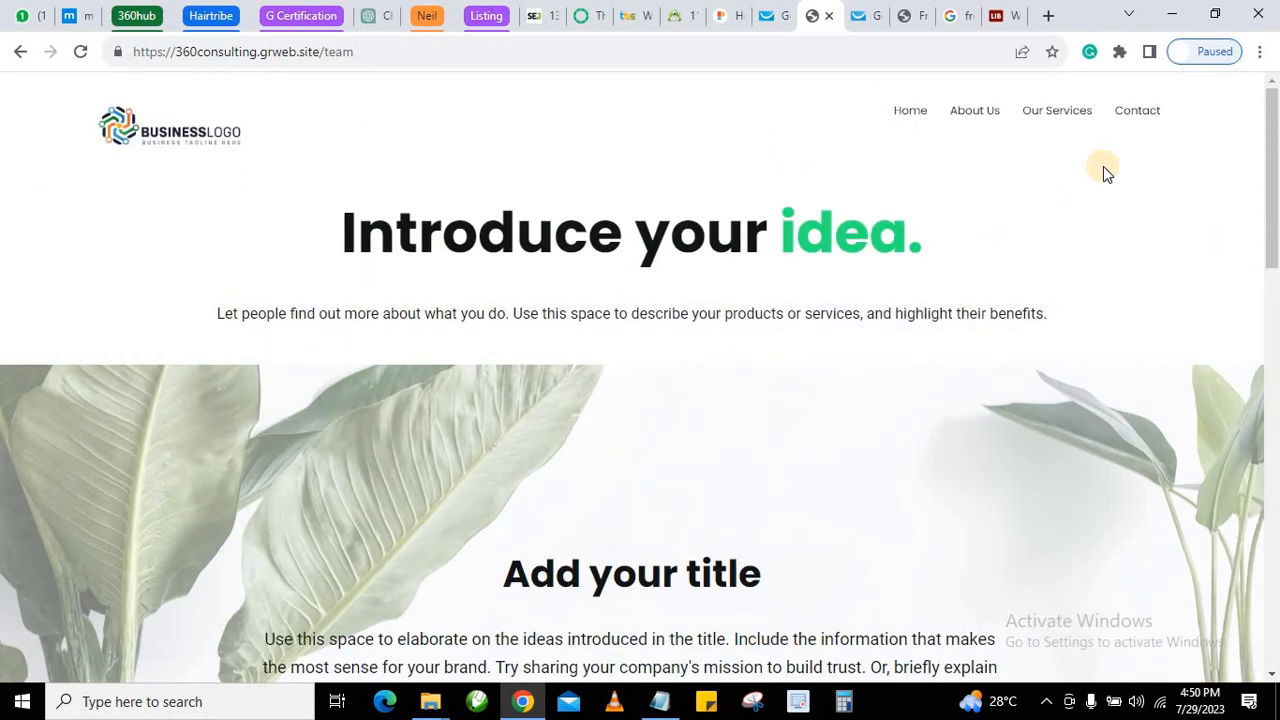
Check that the live Contact page opens, and examine the Home page's hero banner, Get a Free Quote button and product sections.
{"action": "left_click", "coordinate": [1148, 110]}
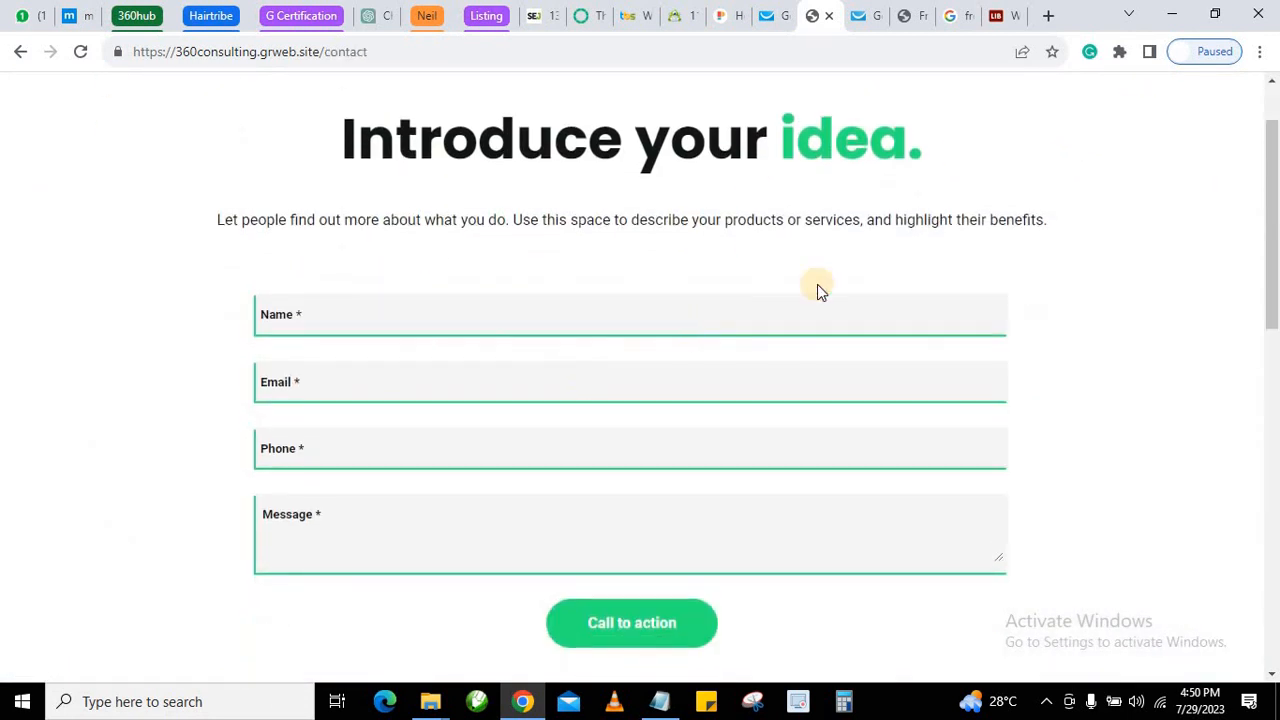
{"action": "left_click", "coordinate": [910, 112]}
{"action": "scroll", "coordinate": [274, 323], "scroll_direction": "down", "scroll_amount": 9}
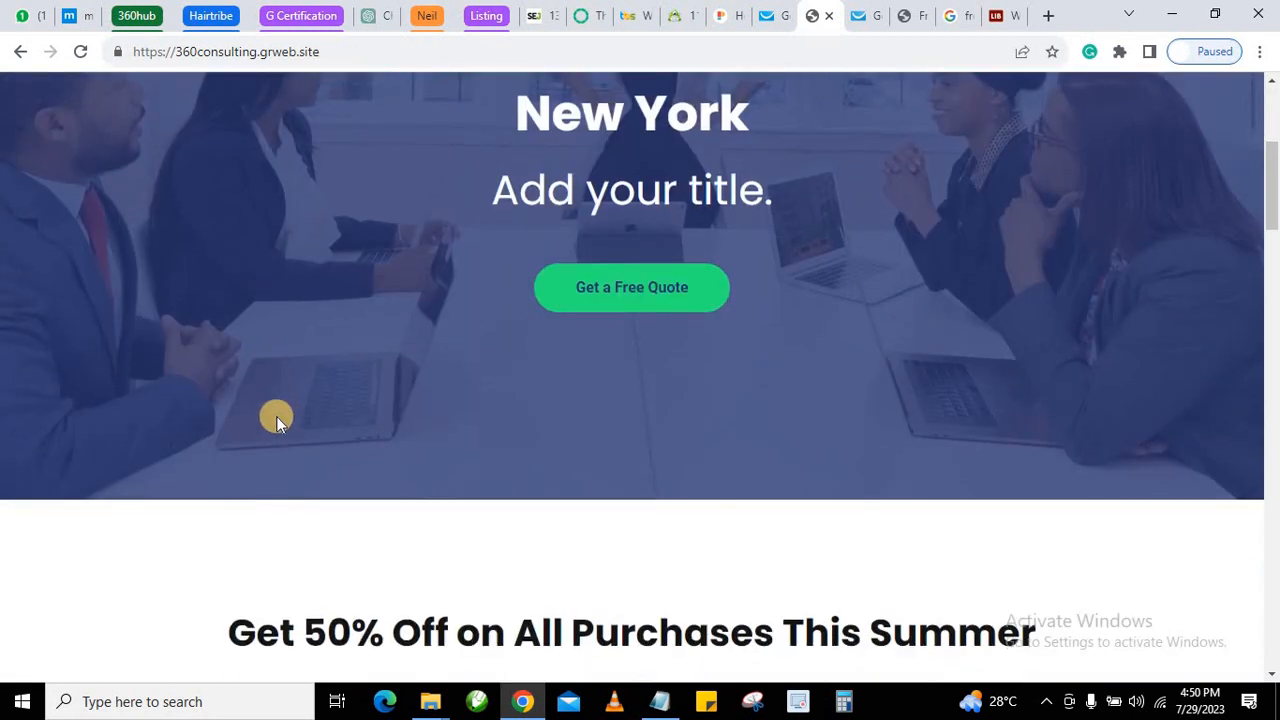
{"action": "scroll", "coordinate": [356, 481], "scroll_direction": "down", "scroll_amount": 5}
{"action": "scroll", "coordinate": [359, 478], "scroll_direction": "up", "scroll_amount": 12}
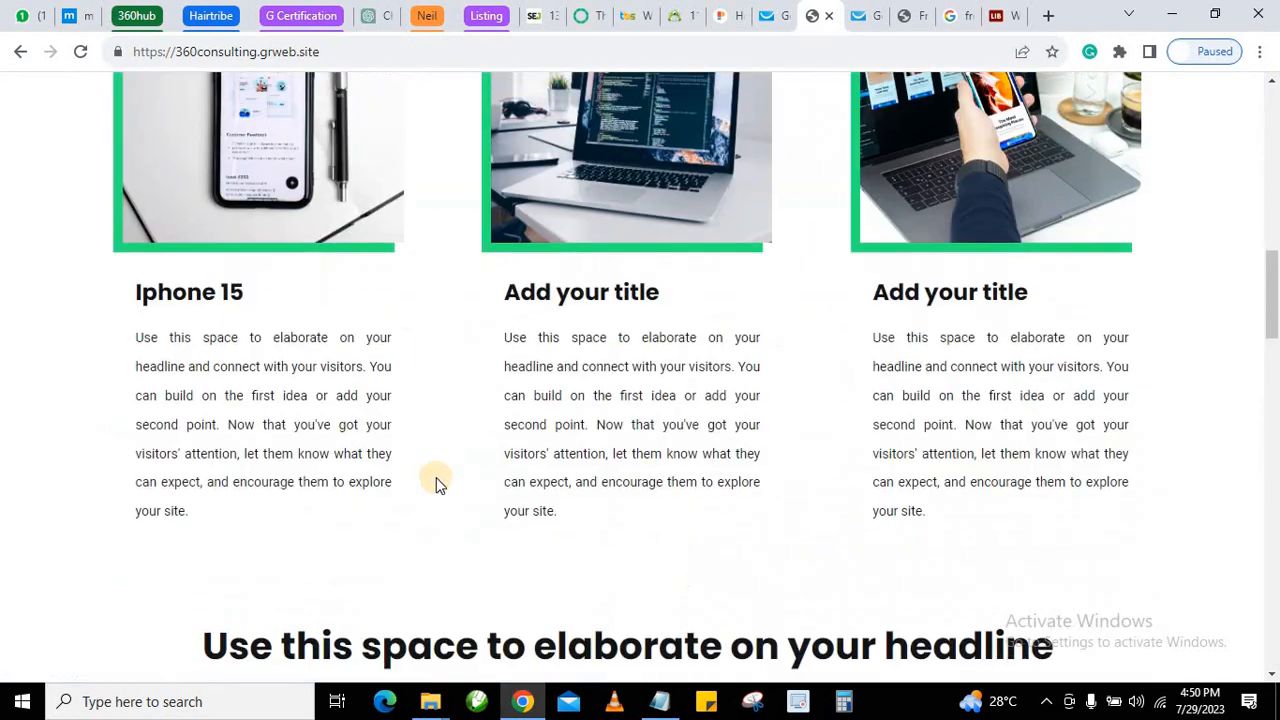
{"action": "scroll", "coordinate": [500, 483], "scroll_direction": "up", "scroll_amount": 3}
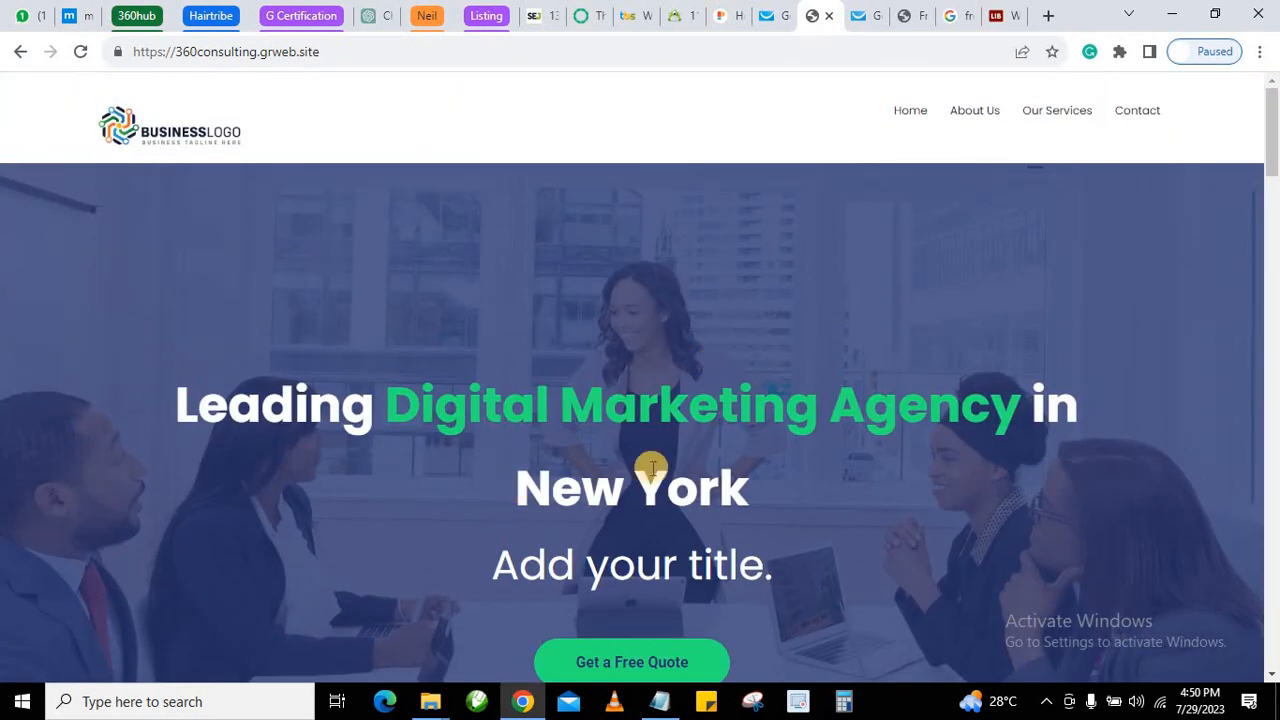
{"action": "scroll", "coordinate": [620, 430], "scroll_direction": "down", "scroll_amount": 3}
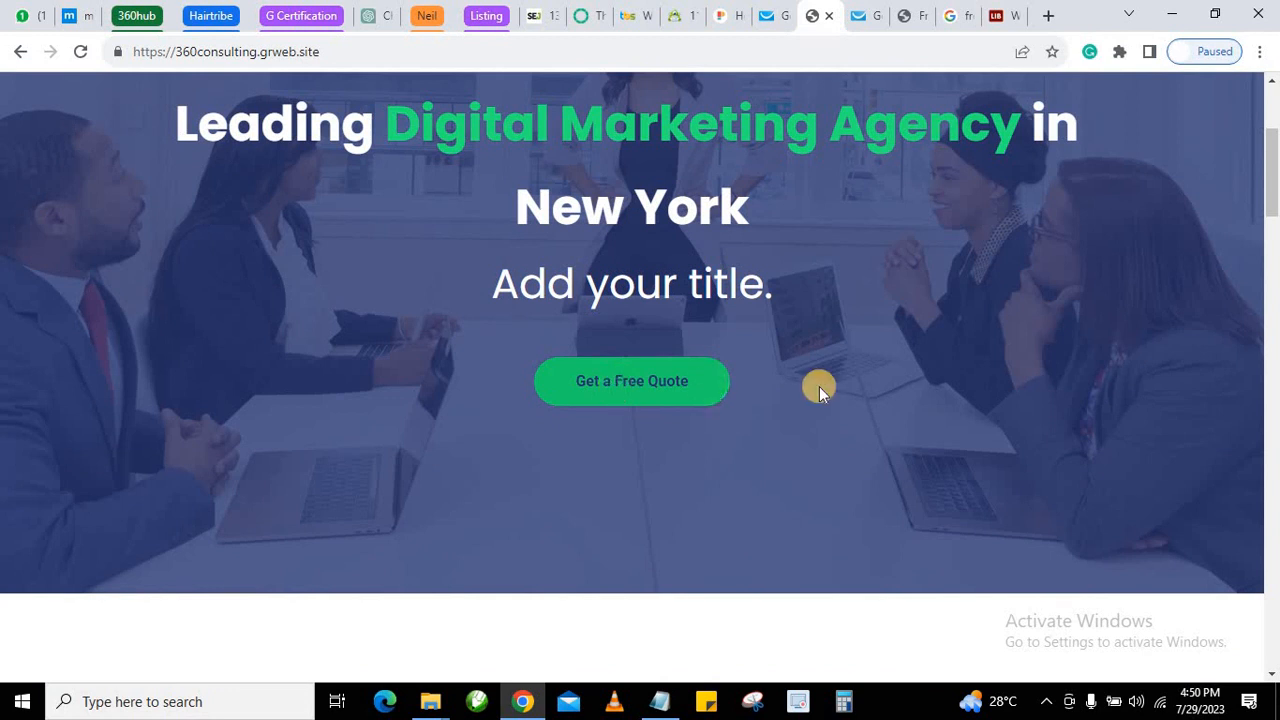
{"action": "scroll", "coordinate": [709, 386], "scroll_direction": "up", "scroll_amount": 3}
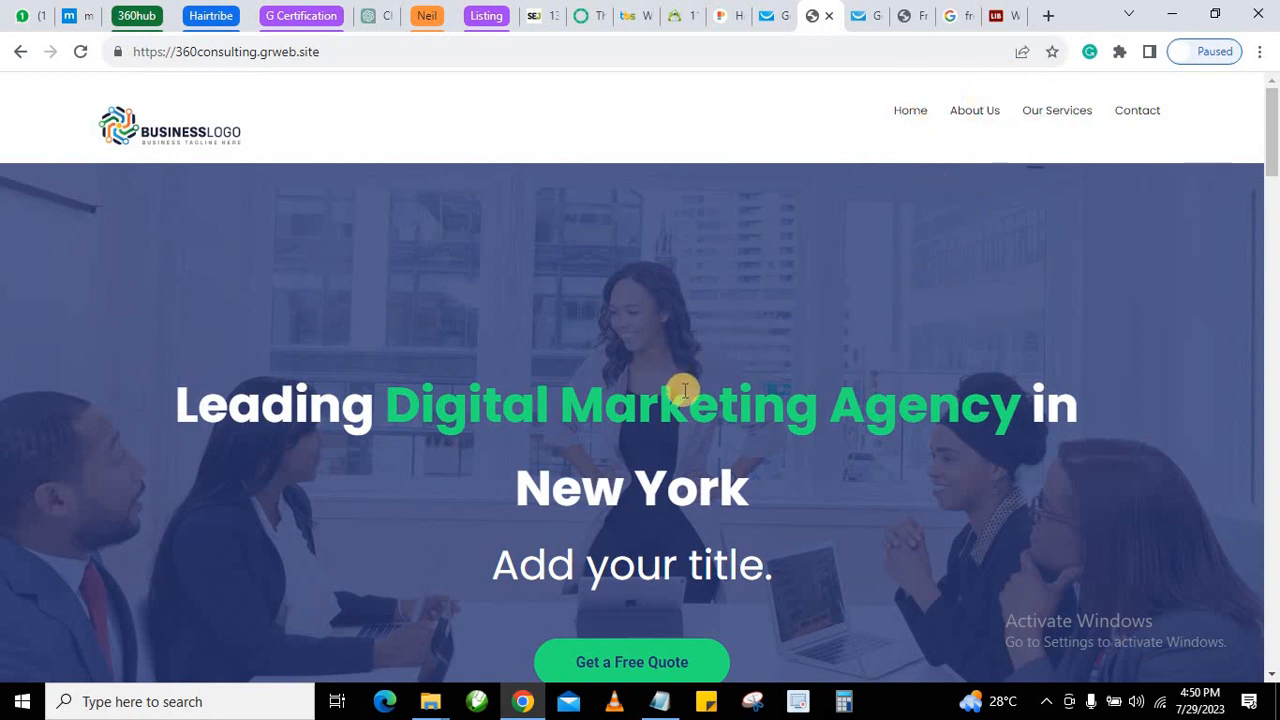
{"action": "scroll", "coordinate": [684, 388], "scroll_direction": "down", "scroll_amount": 2}
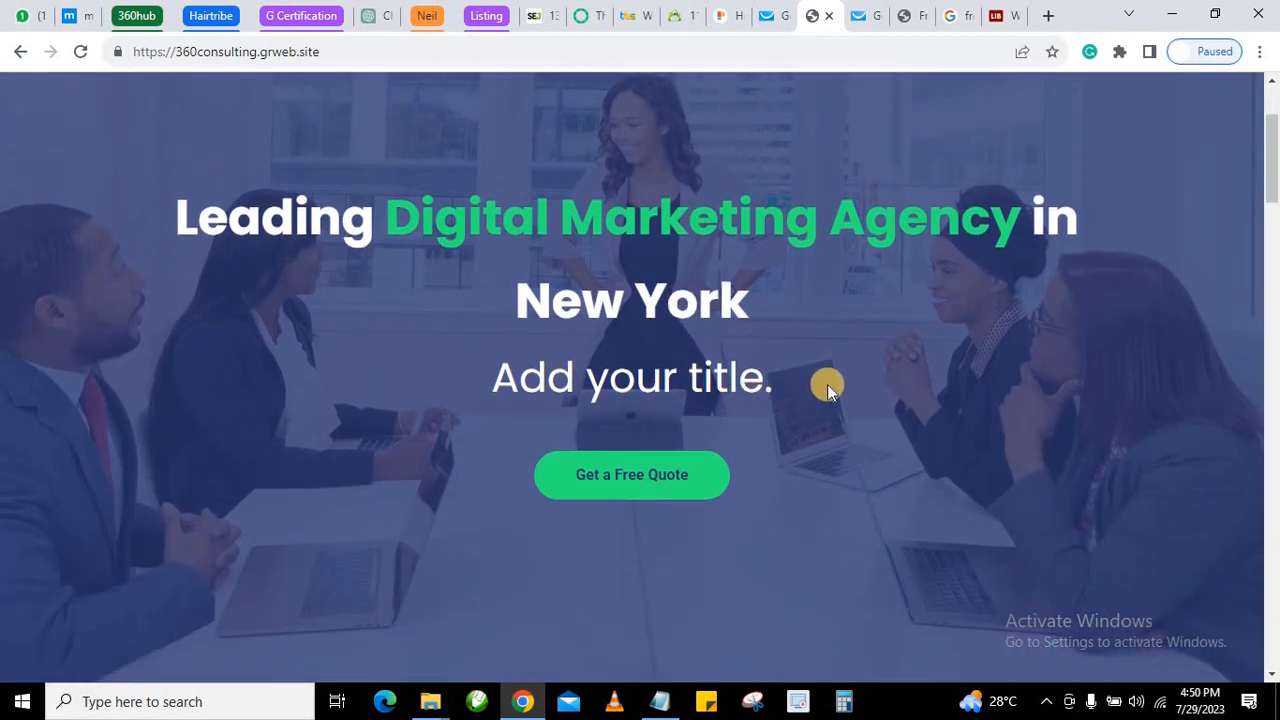
{"action": "scroll", "coordinate": [827, 384], "scroll_direction": "up", "scroll_amount": 2}
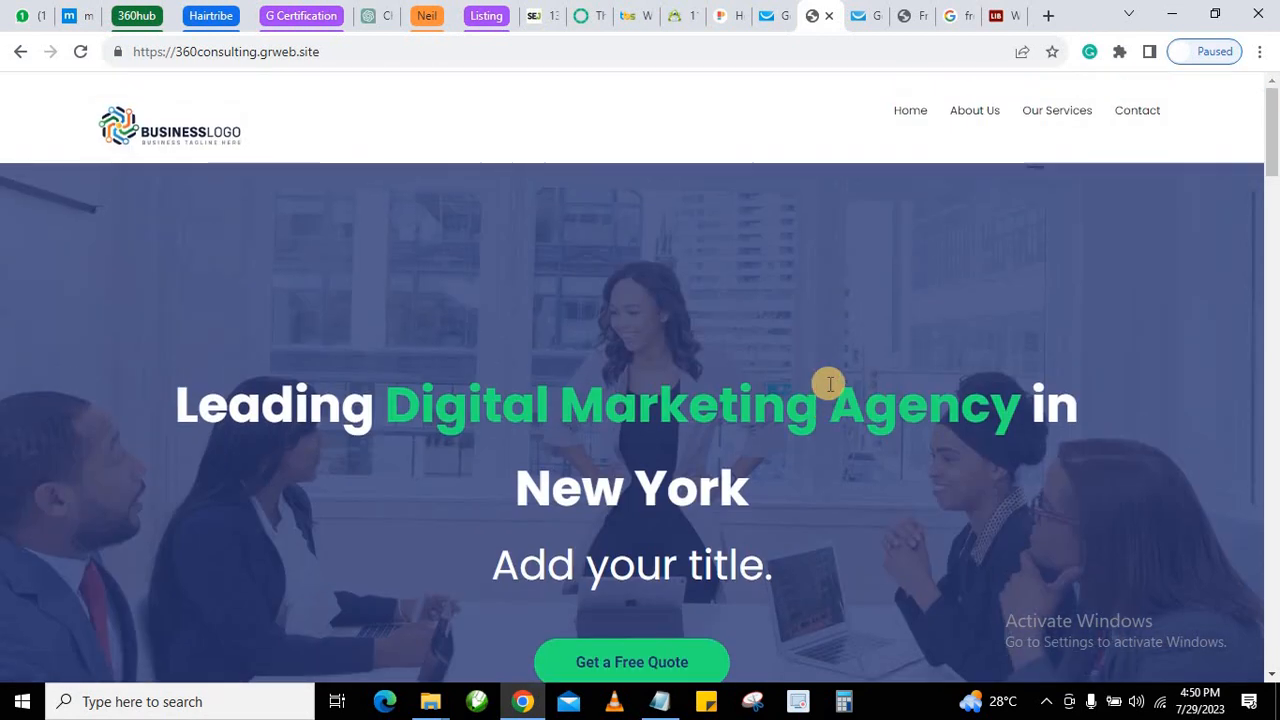
Open the Contact page of the published site and examine its contact form.
{"action": "left_click", "coordinate": [1136, 114]}
{"action": "scroll", "coordinate": [494, 406], "scroll_direction": "down", "scroll_amount": 2}
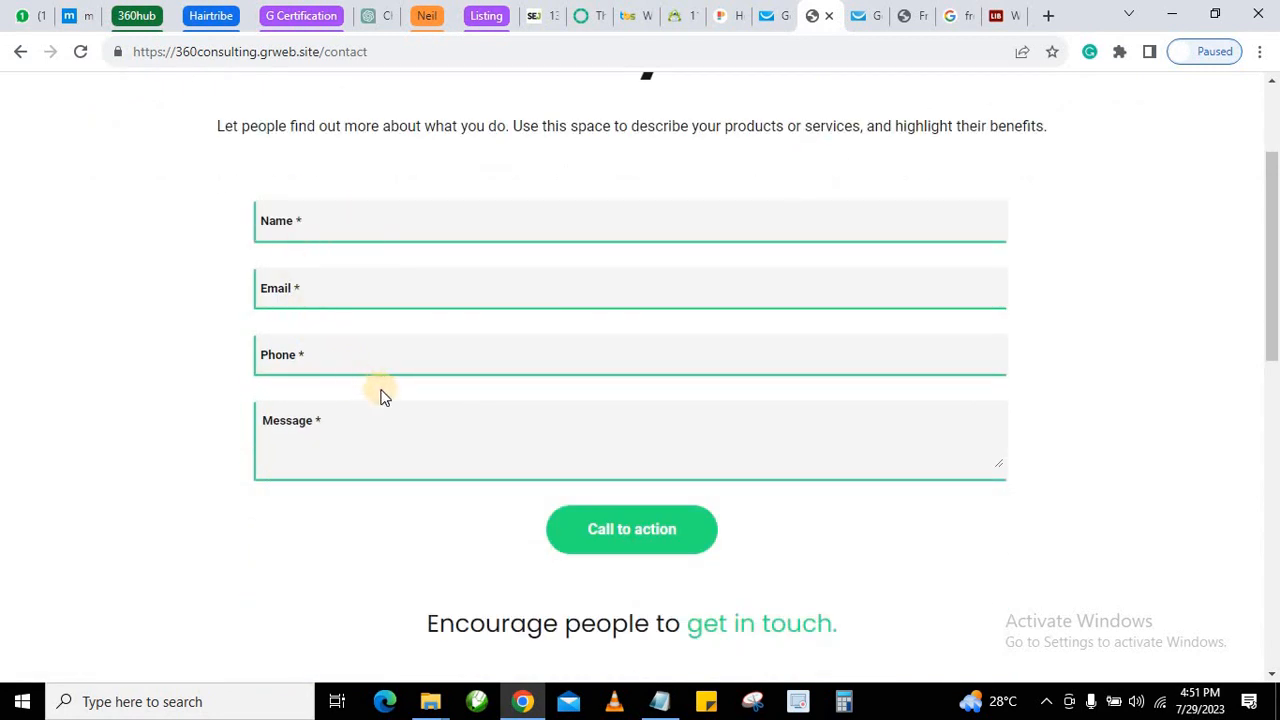
{"action": "scroll", "coordinate": [331, 420], "scroll_direction": "up", "scroll_amount": 1}
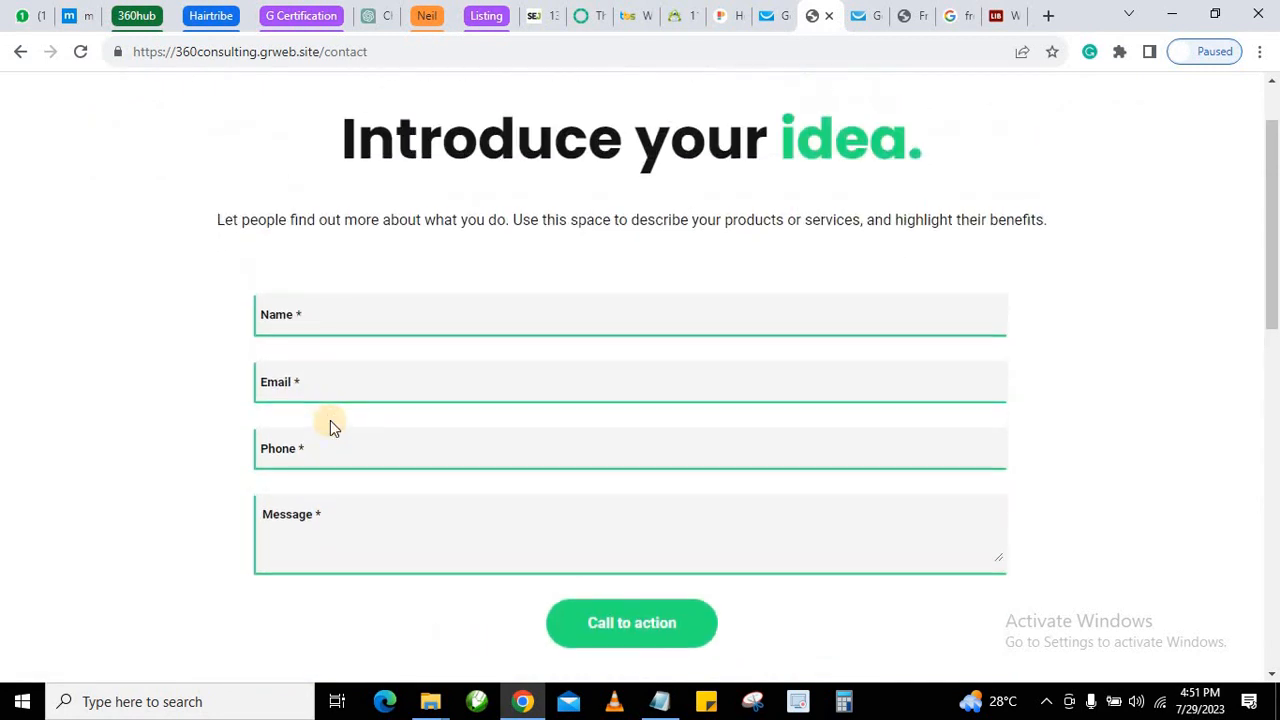
{"action": "scroll", "coordinate": [333, 427], "scroll_direction": "up", "scroll_amount": 1}
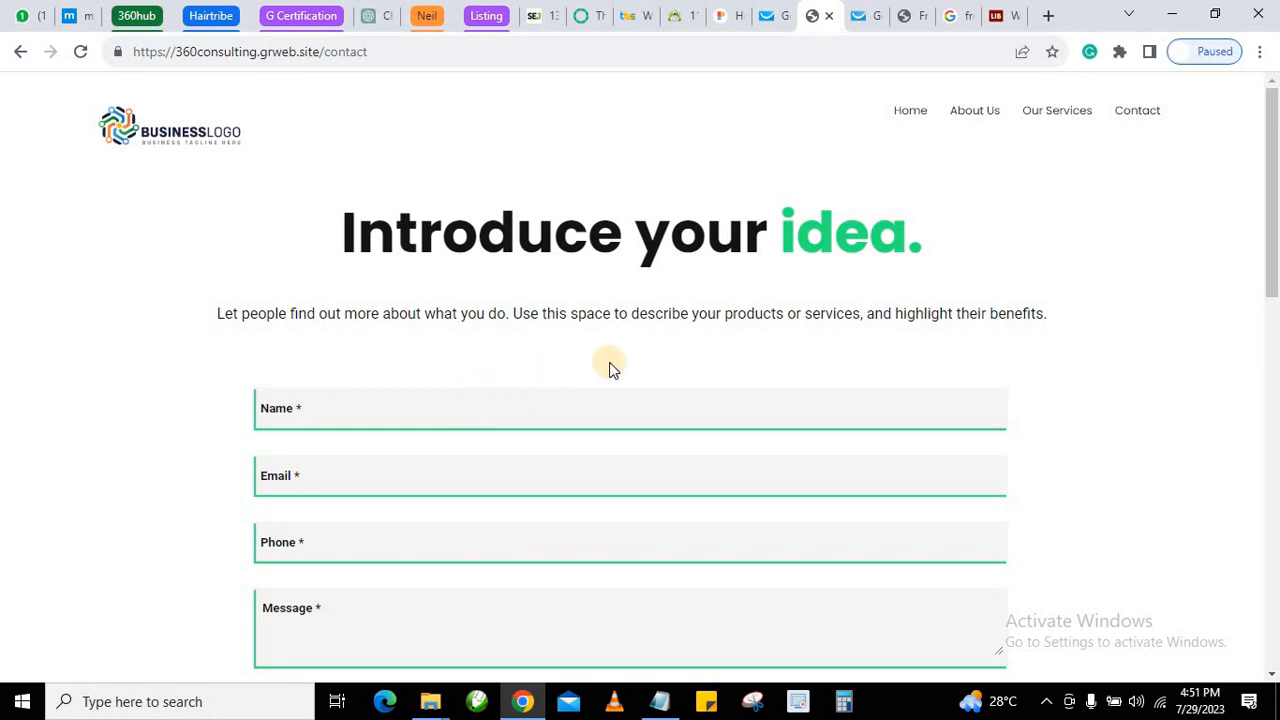
Copy the web address of the published Contact page.
{"action": "left_click", "coordinate": [1133, 108]}
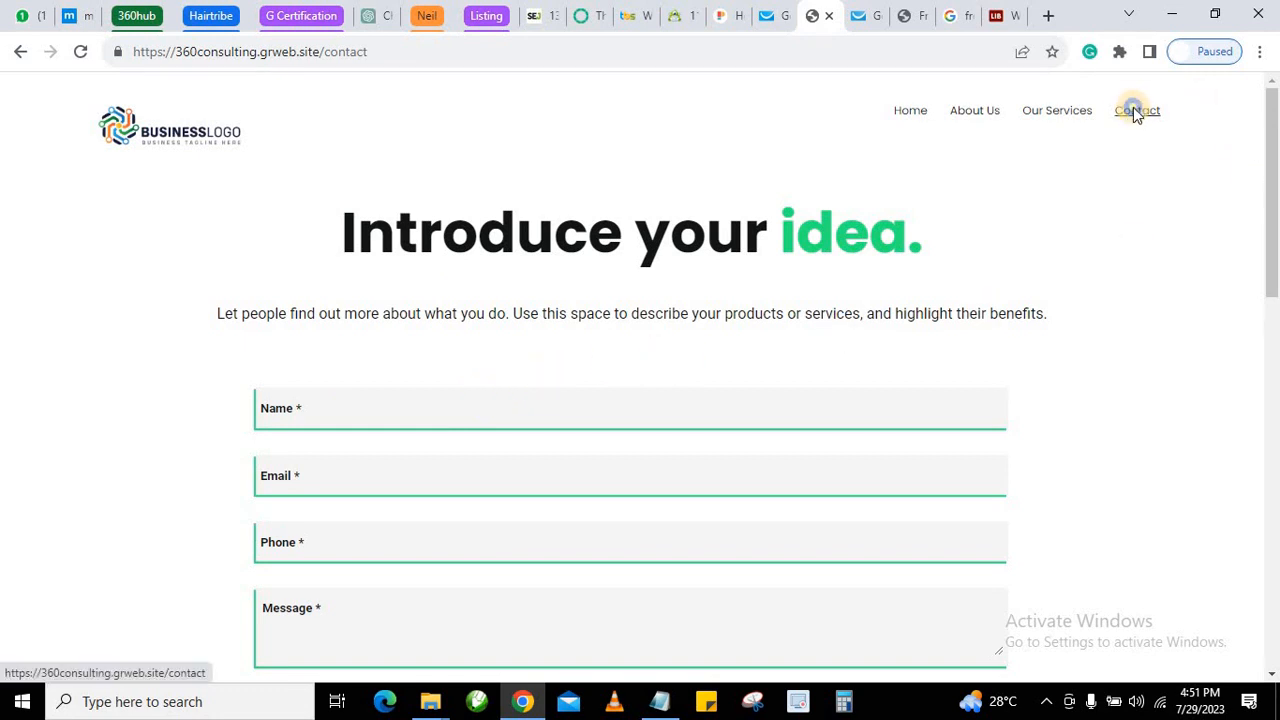
{"action": "right_click", "coordinate": [1133, 110]}
{"action": "left_click", "coordinate": [1122, 223]}
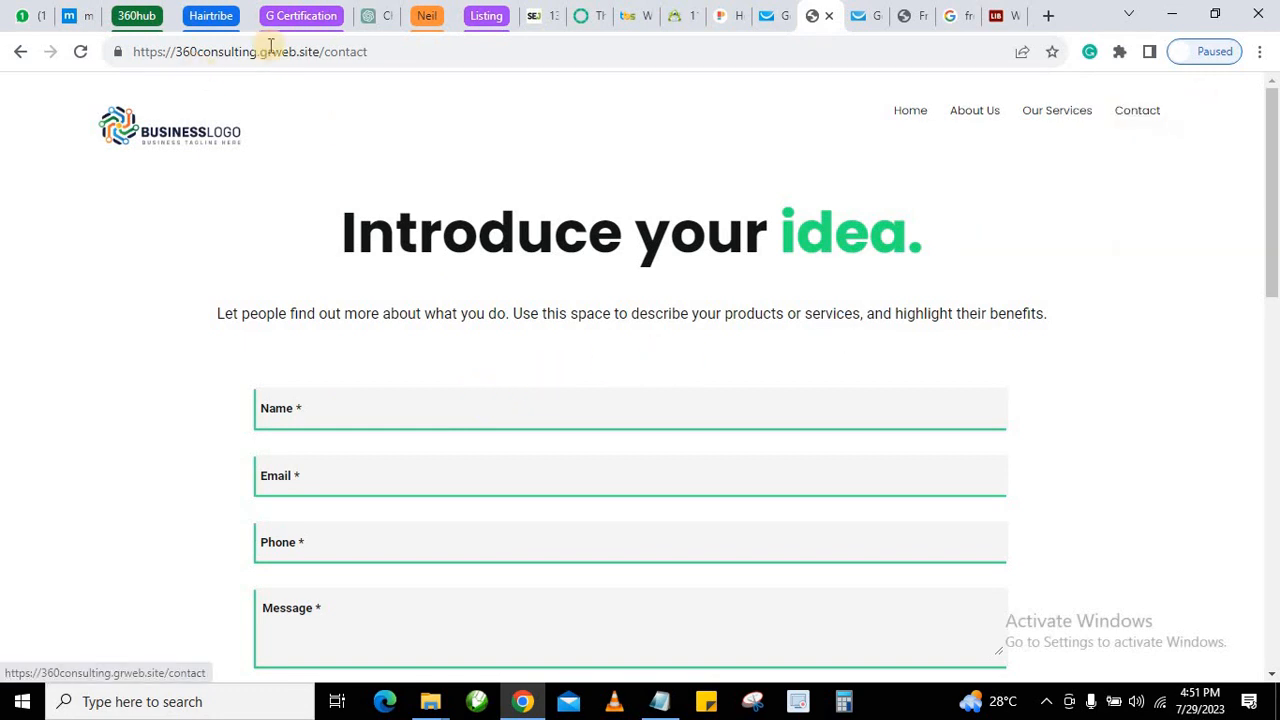
{"action": "left_click", "coordinate": [257, 50]}
{"action": "right_click", "coordinate": [259, 52]}
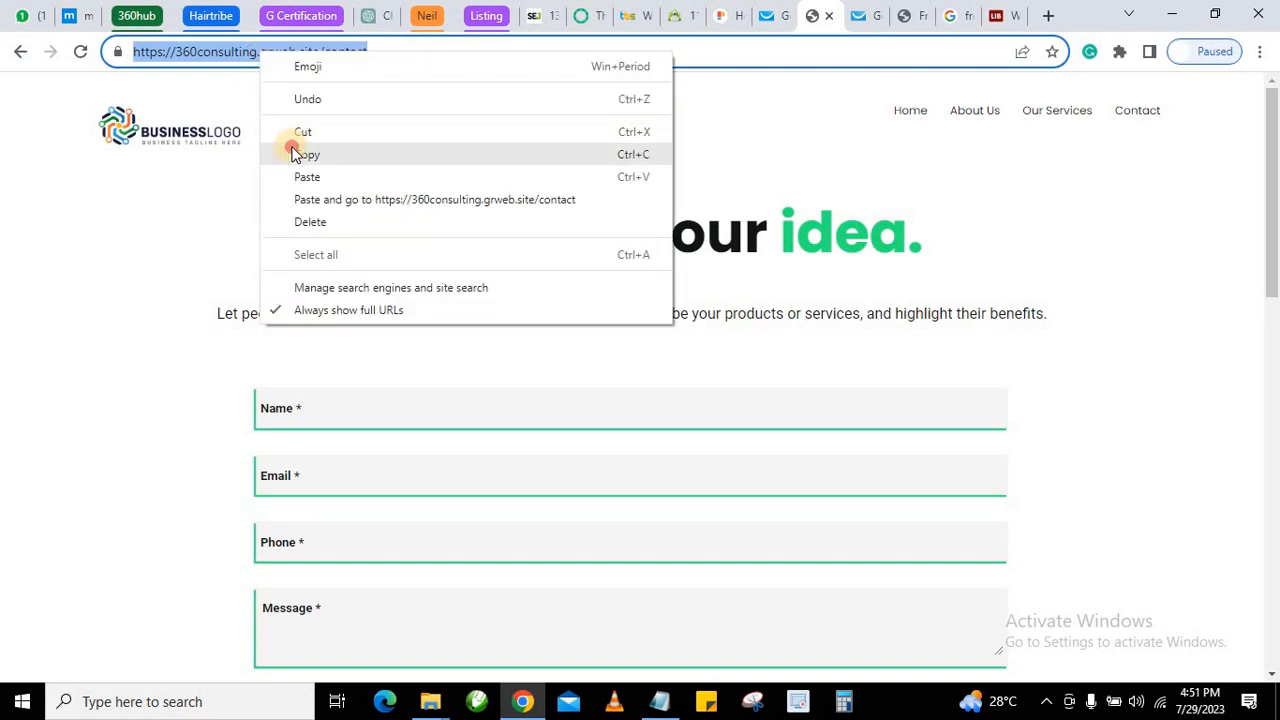
{"action": "left_click", "coordinate": [300, 154]}
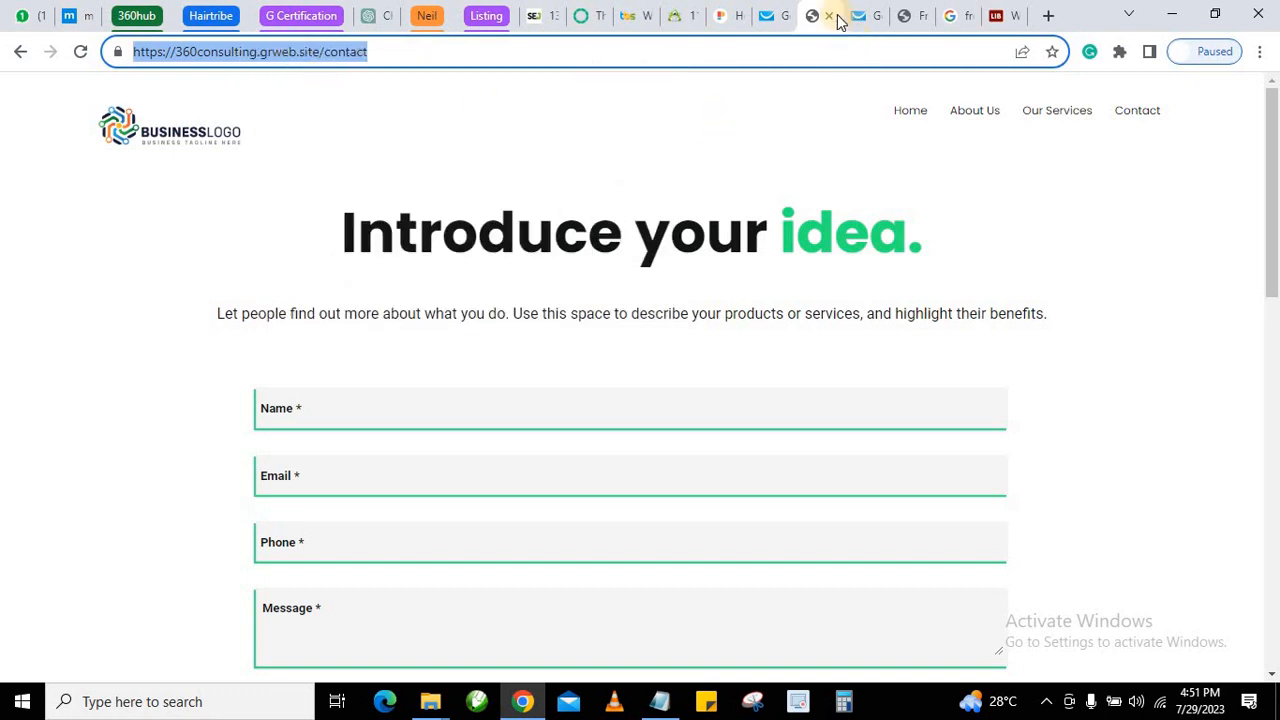
Return to the 360 Consulting website overview and open its website editor in a new tab.
{"action": "left_click", "coordinate": [778, 15]}
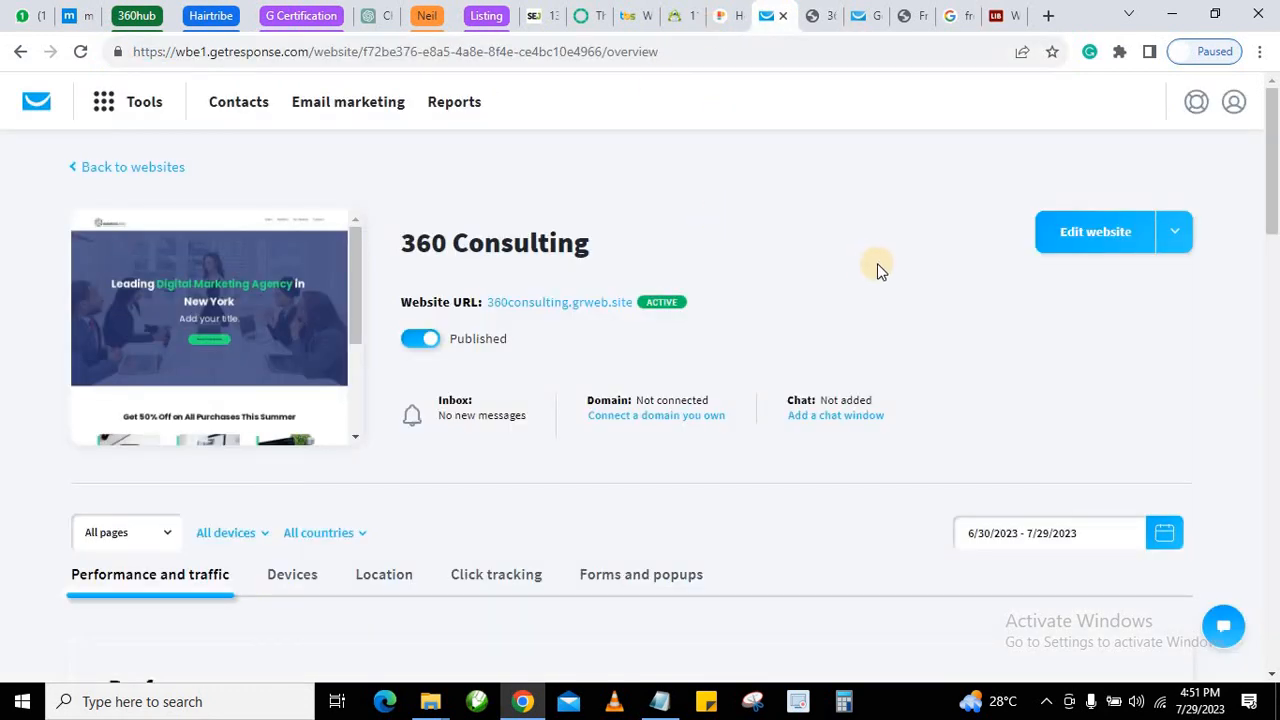
{"action": "right_click", "coordinate": [1078, 234]}
{"action": "left_click", "coordinate": [1125, 246]}
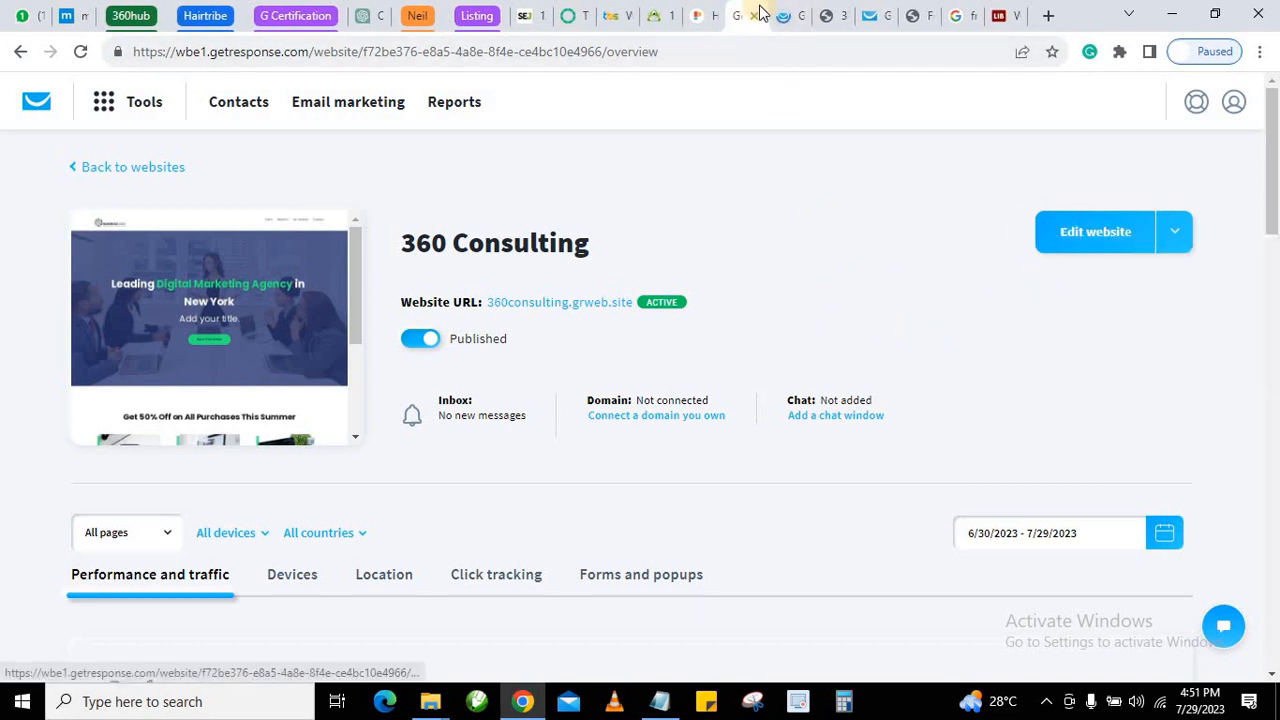
{"action": "left_click", "coordinate": [785, 16]}
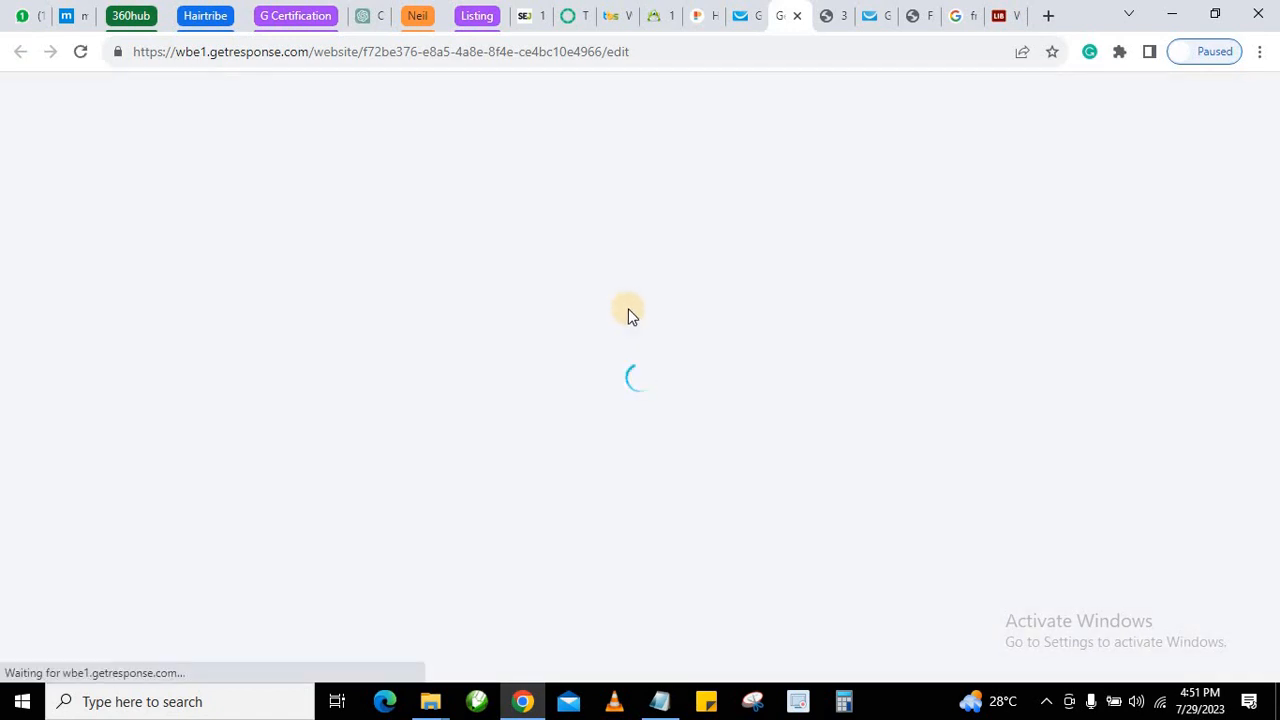
{"action": "left_click", "coordinate": [748, 15]}
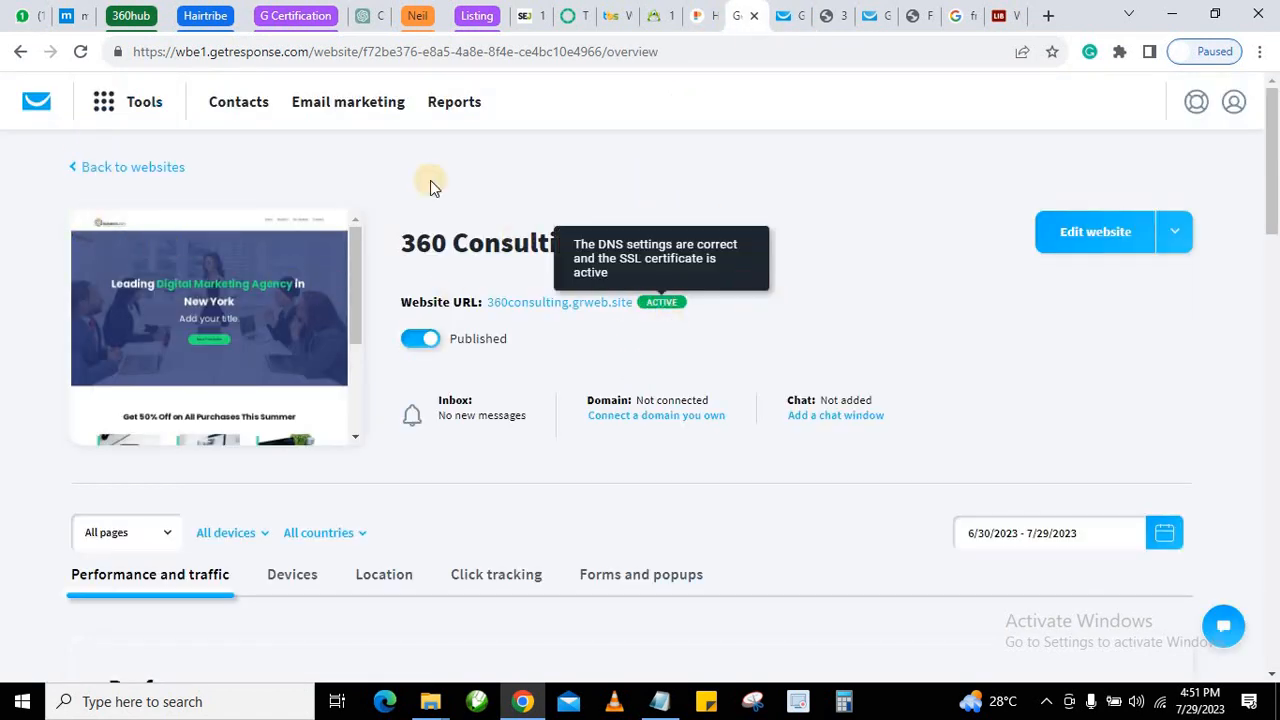
{"action": "left_click", "coordinate": [98, 102]}
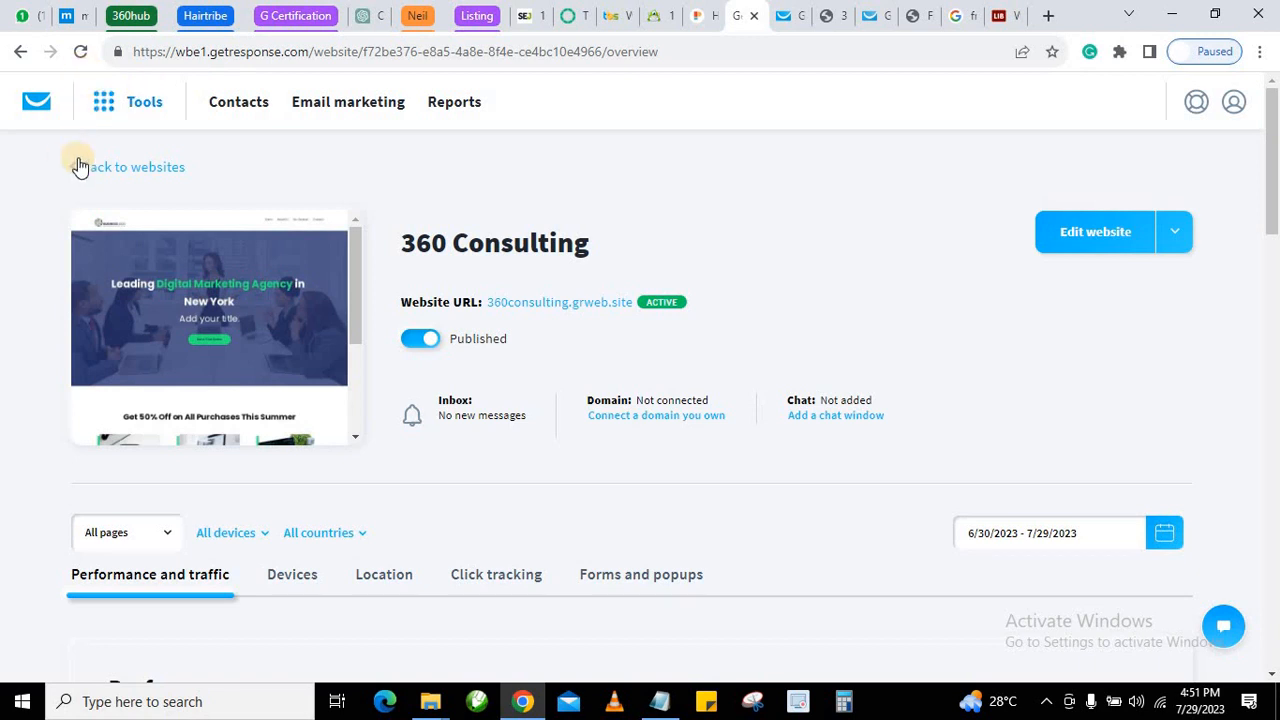
{"action": "left_click", "coordinate": [101, 108]}
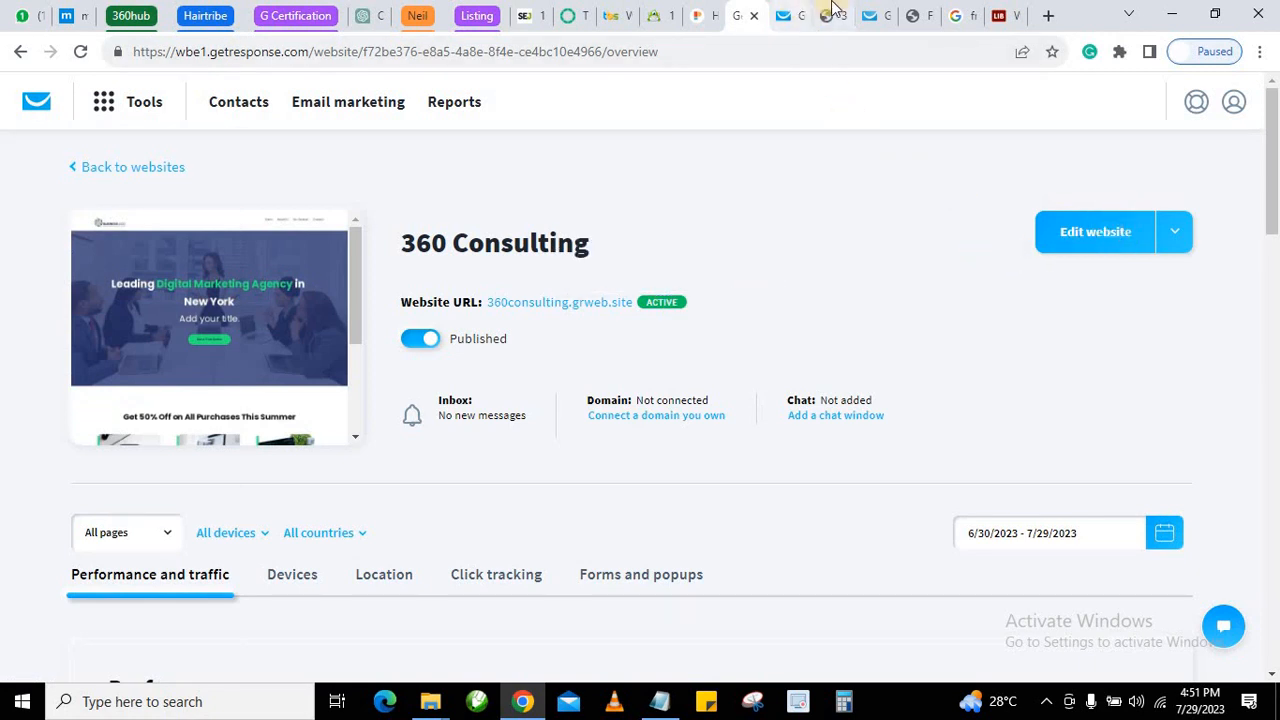
{"action": "left_click", "coordinate": [797, 14]}
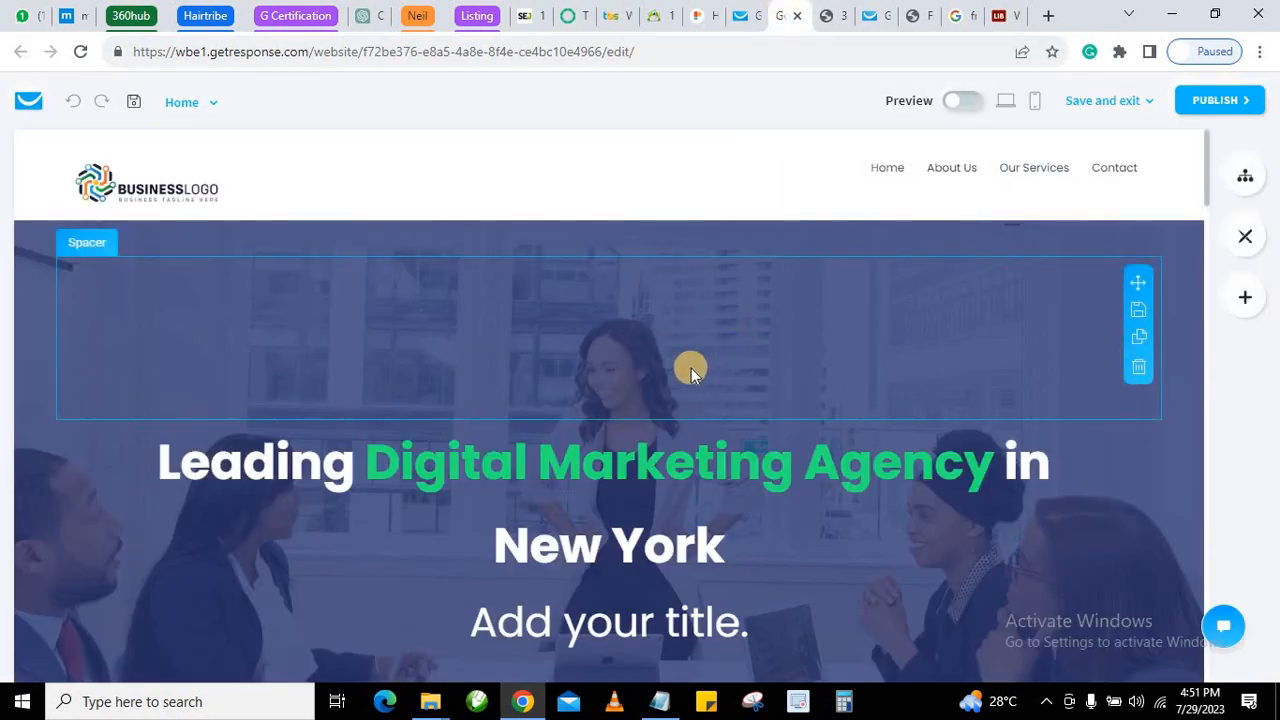
{"action": "scroll", "coordinate": [683, 375], "scroll_direction": "down", "scroll_amount": 3}
{"action": "left_click", "coordinate": [807, 441]}
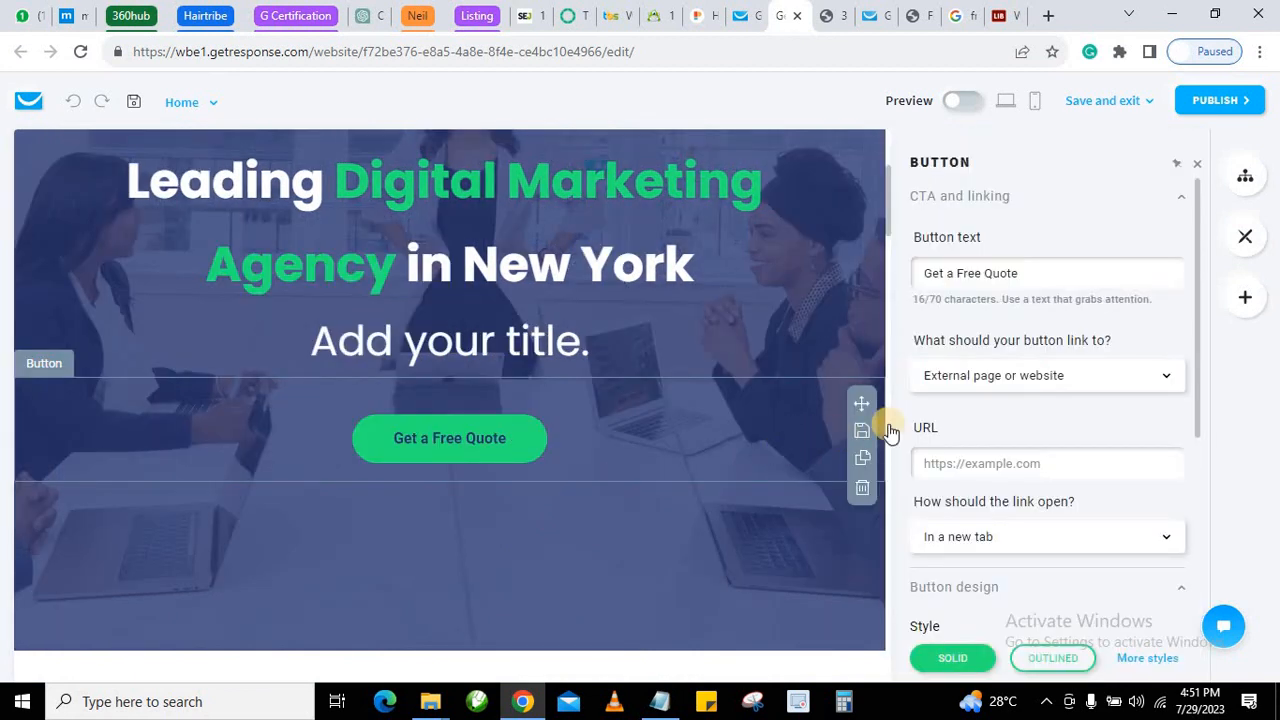
{"action": "left_click", "coordinate": [970, 464]}
{"action": "key", "text": "ctrl+v"}
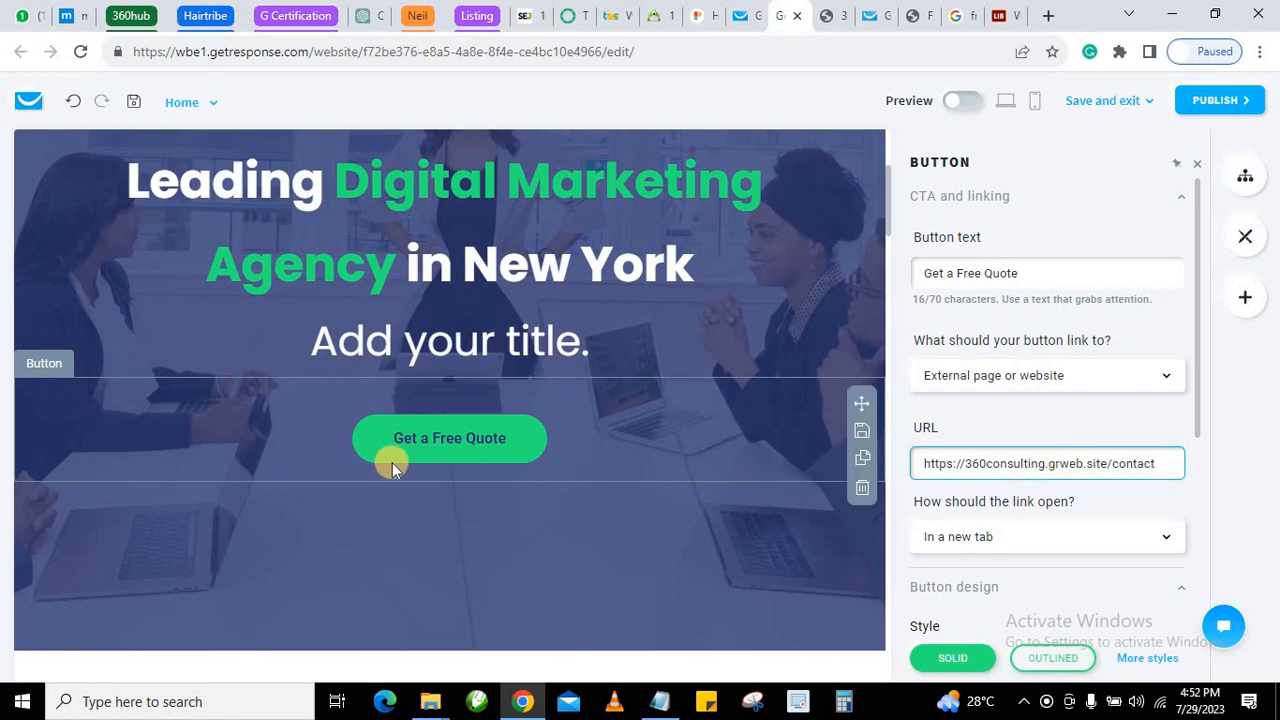
Select the Home page's Call to action button below the visitors heading and copy the published site's Our Services link address.
{"action": "scroll", "coordinate": [538, 470], "scroll_direction": "down", "scroll_amount": 15}
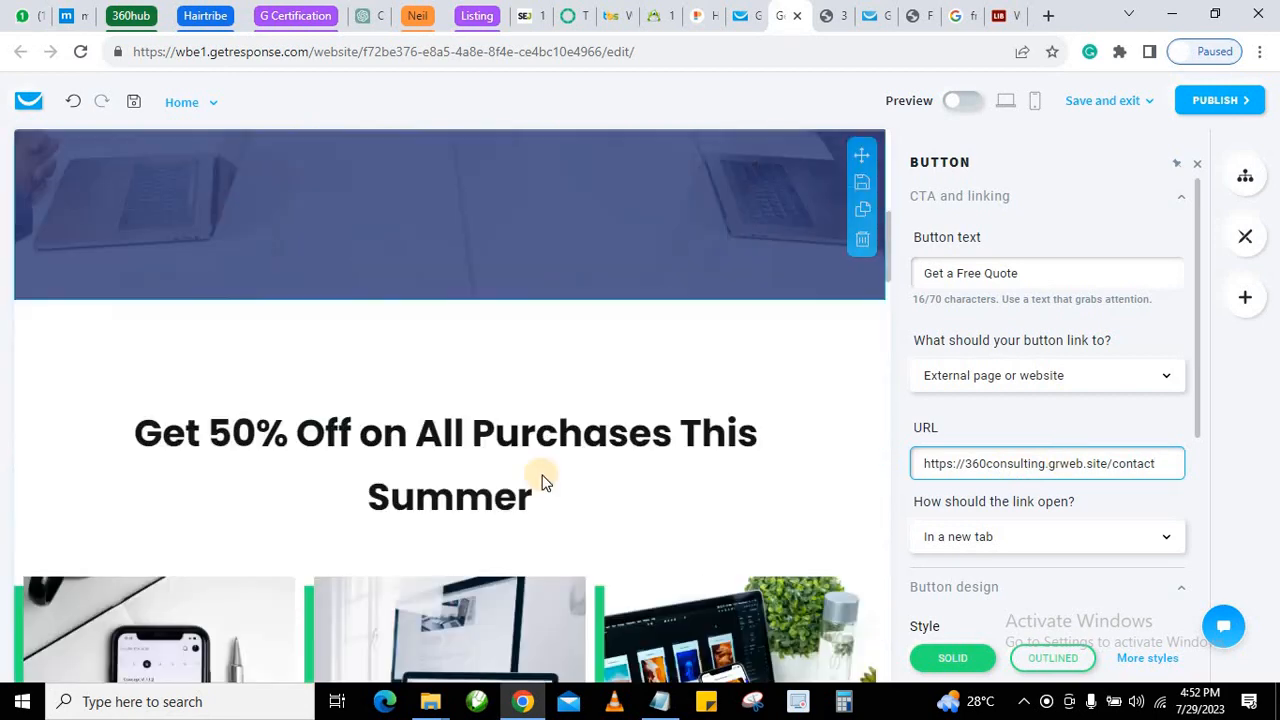
{"action": "scroll", "coordinate": [545, 495], "scroll_direction": "down", "scroll_amount": 10}
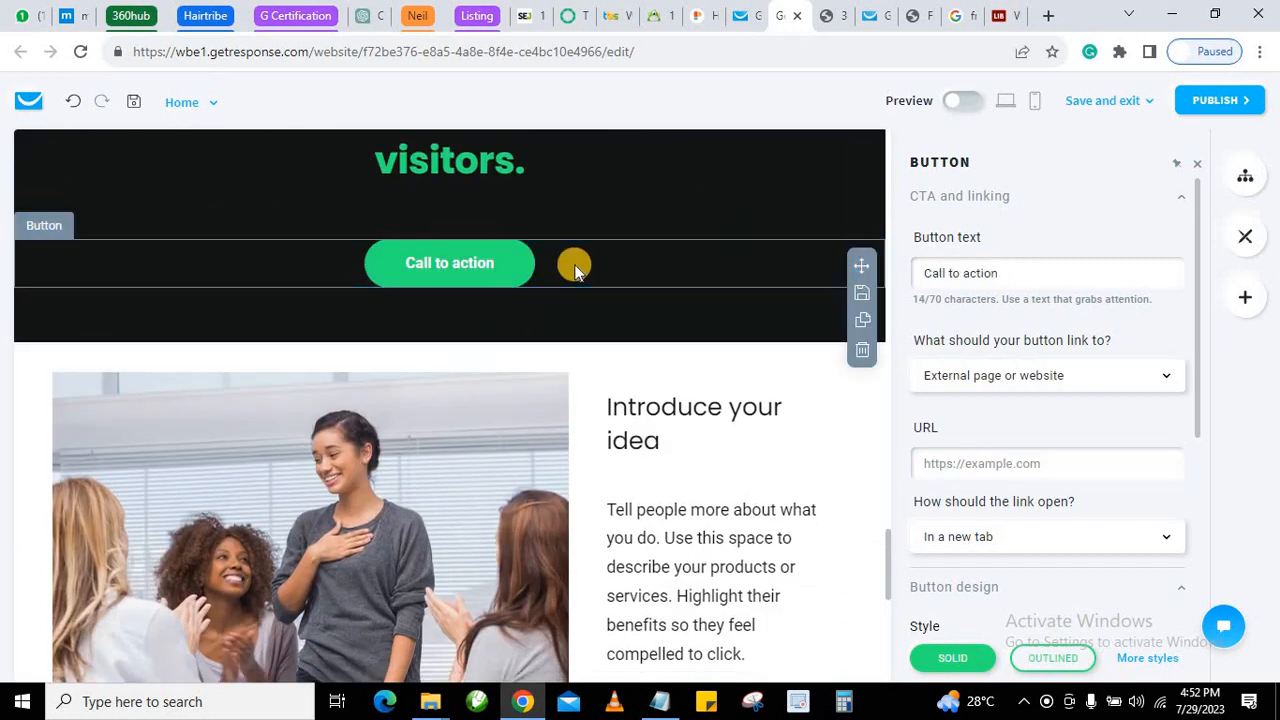
{"action": "left_click", "coordinate": [835, 15]}
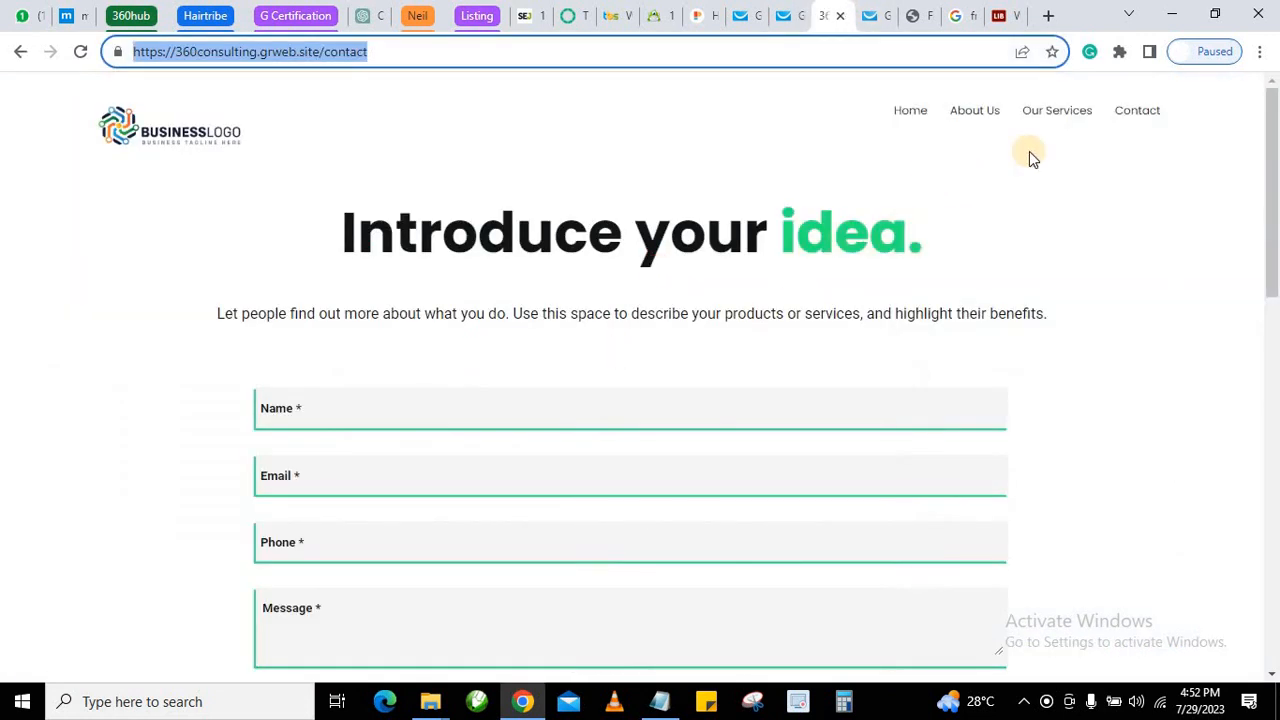
{"action": "right_click", "coordinate": [1057, 113]}
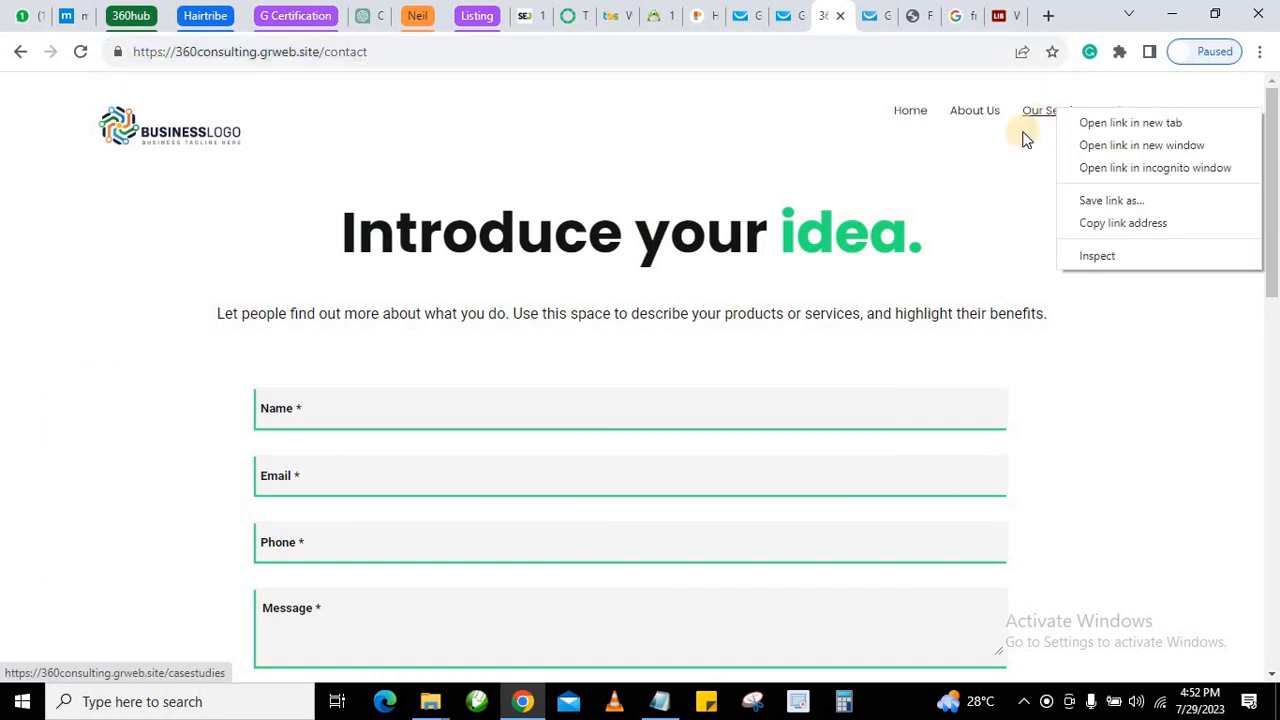
{"action": "left_click", "coordinate": [1097, 223]}
{"action": "left_click", "coordinate": [789, 13]}
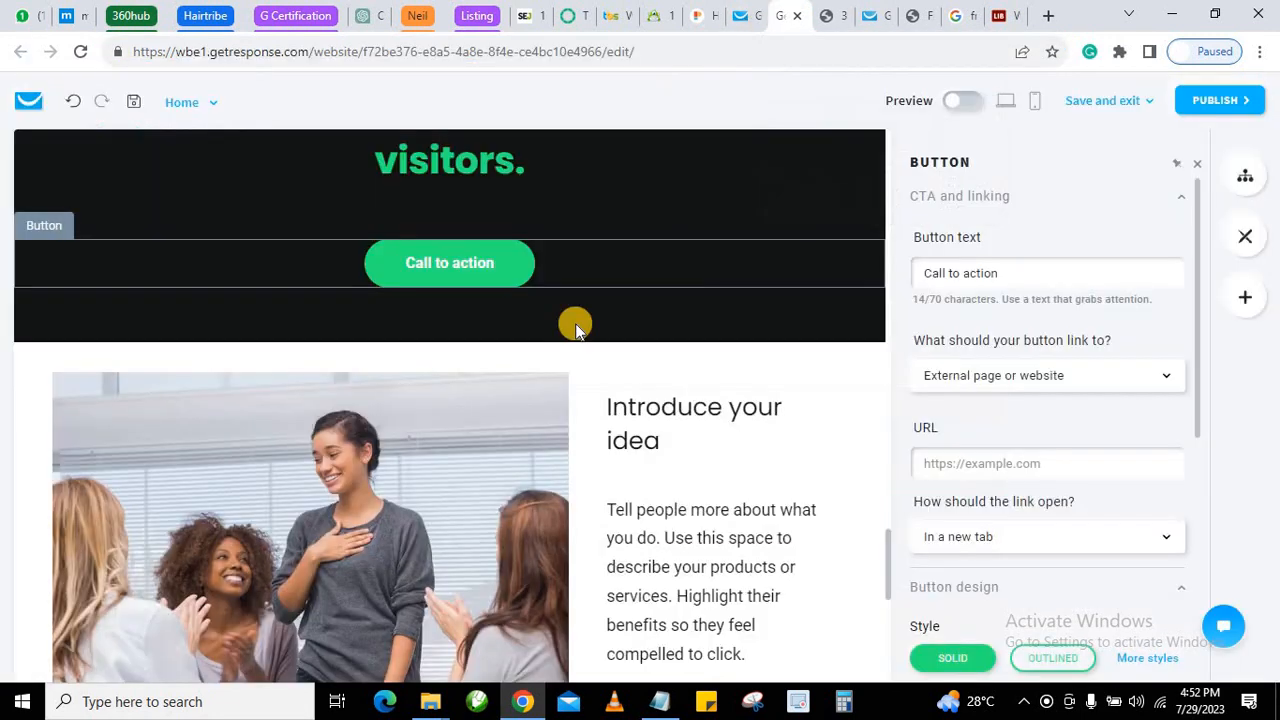
{"action": "right_click", "coordinate": [979, 461]}
{"action": "left_click", "coordinate": [1043, 311]}
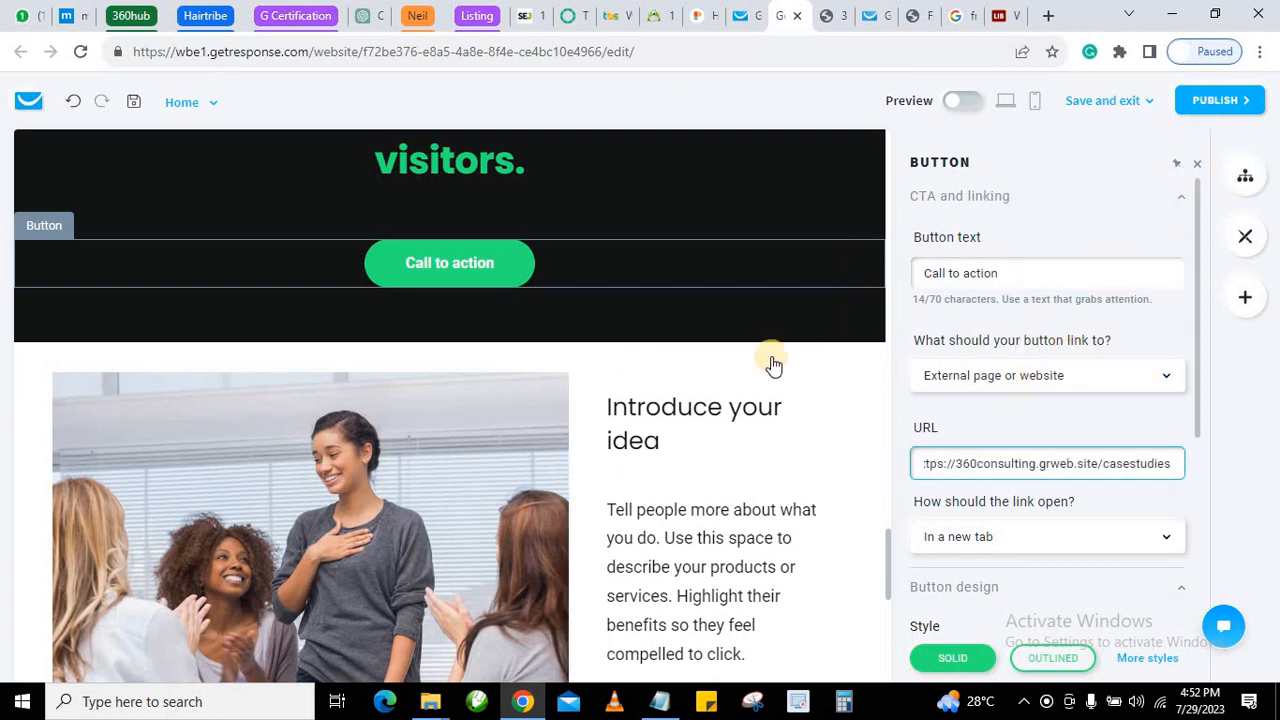
{"action": "left_click", "coordinate": [739, 325]}
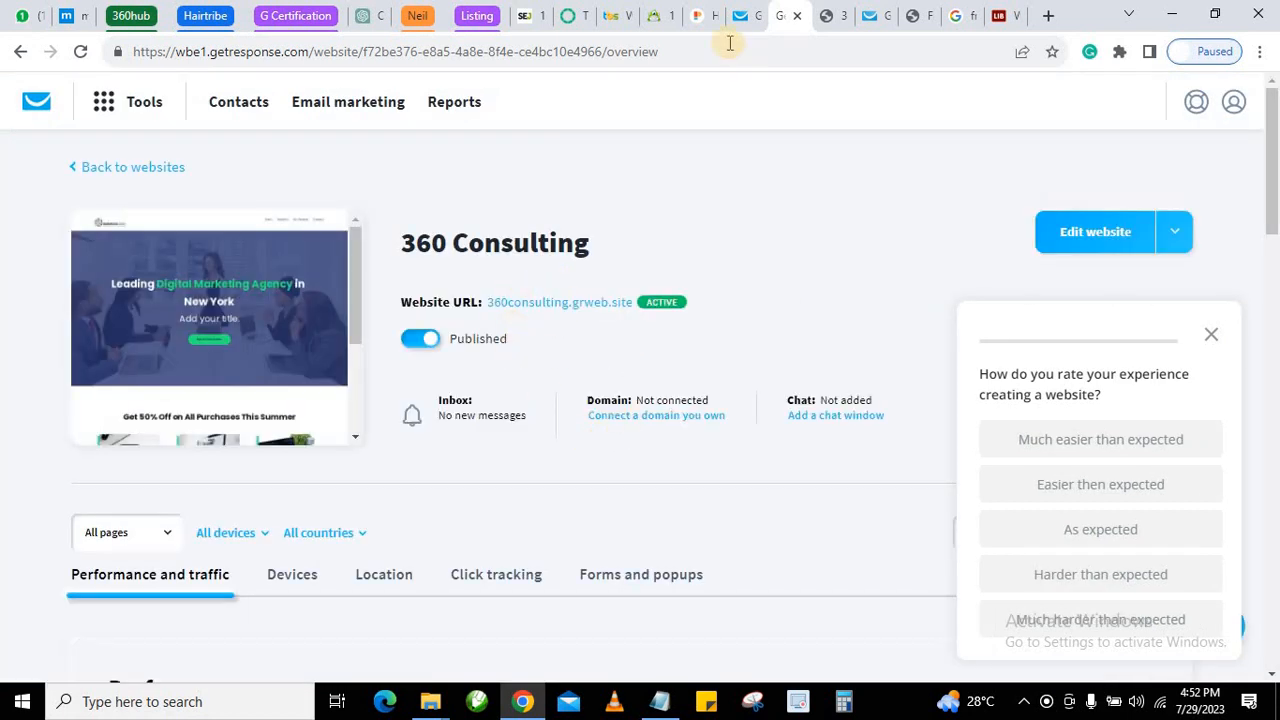
Reload the published site, test the Home page's Get a Free Quote button, and close the Contact page it opens.
{"action": "left_click", "coordinate": [828, 15]}
{"action": "left_click", "coordinate": [80, 52]}
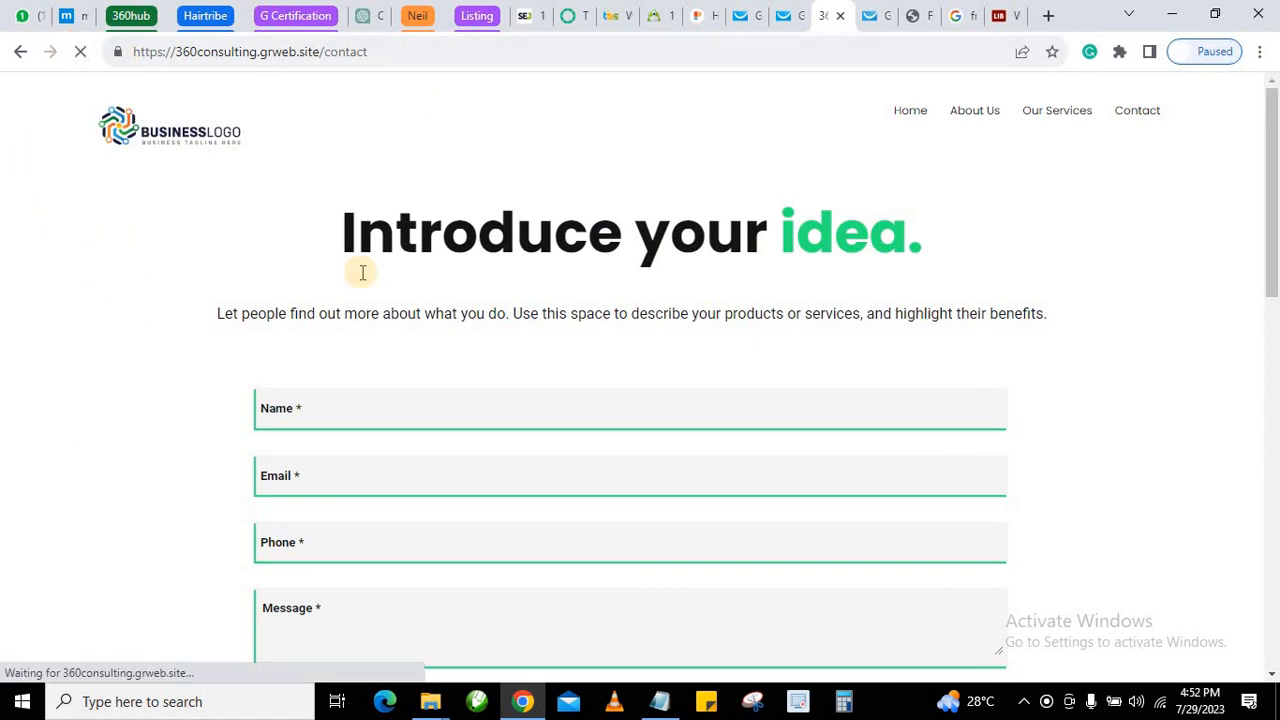
{"action": "left_click", "coordinate": [911, 112]}
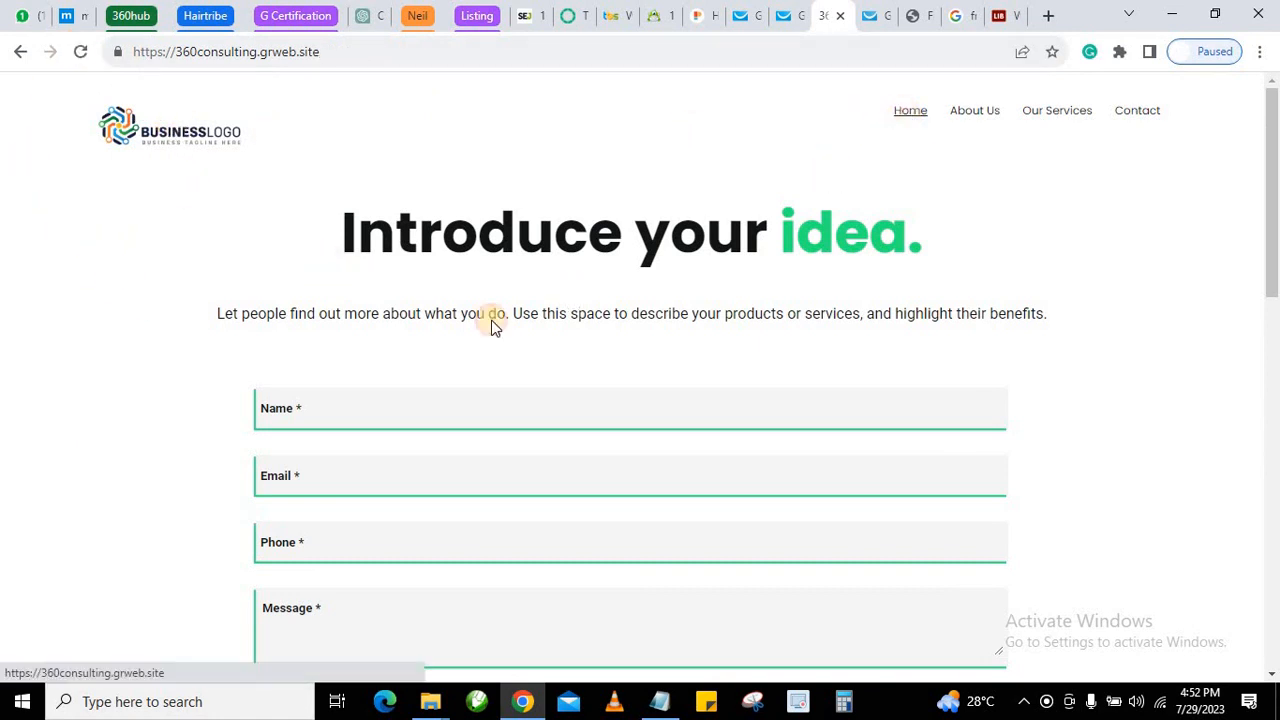
{"action": "scroll", "coordinate": [395, 345], "scroll_direction": "down", "scroll_amount": 3}
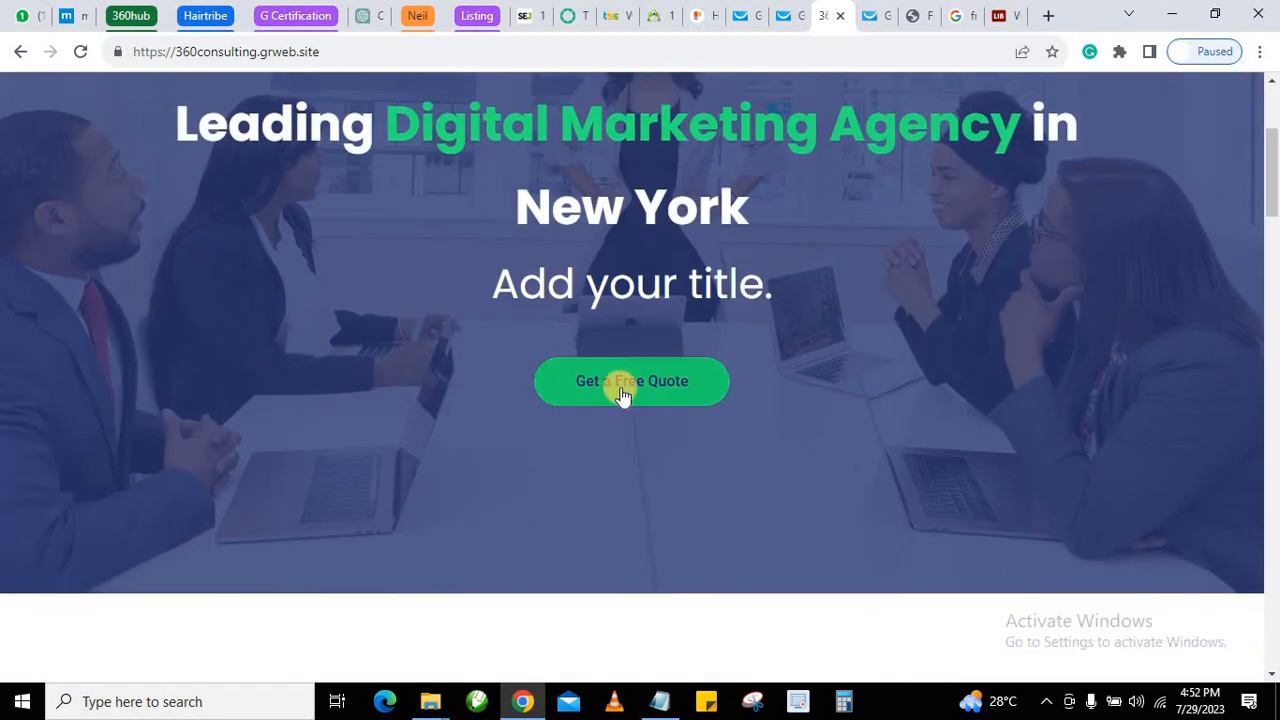
{"action": "left_click", "coordinate": [640, 384]}
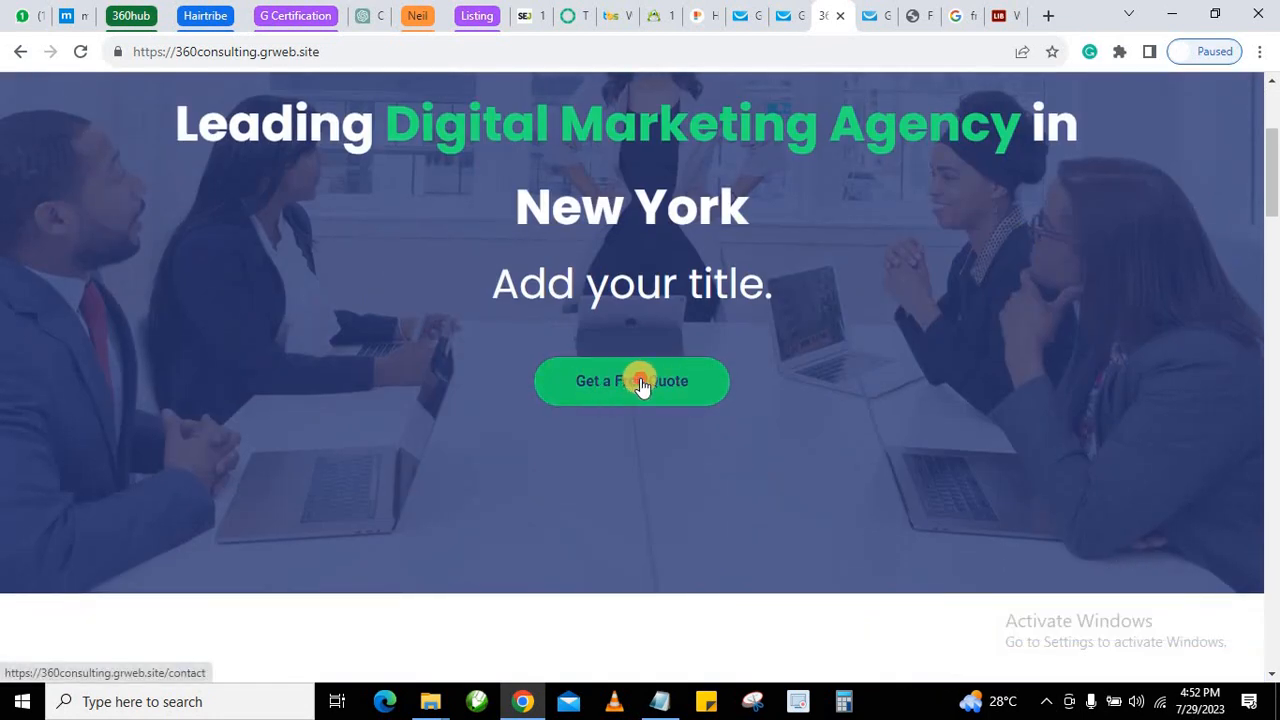
{"action": "scroll", "coordinate": [480, 286], "scroll_direction": "down", "scroll_amount": 3}
{"action": "scroll", "coordinate": [457, 360], "scroll_direction": "up", "scroll_amount": 2}
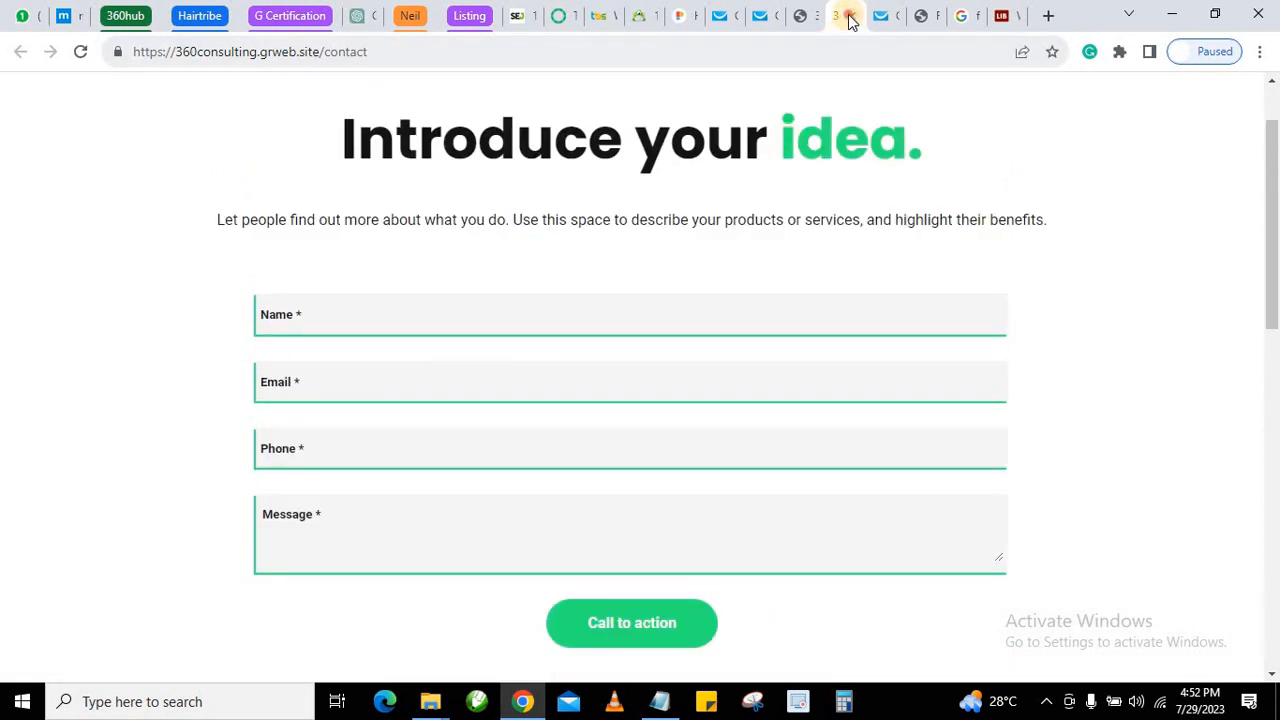
{"action": "left_click", "coordinate": [851, 15]}
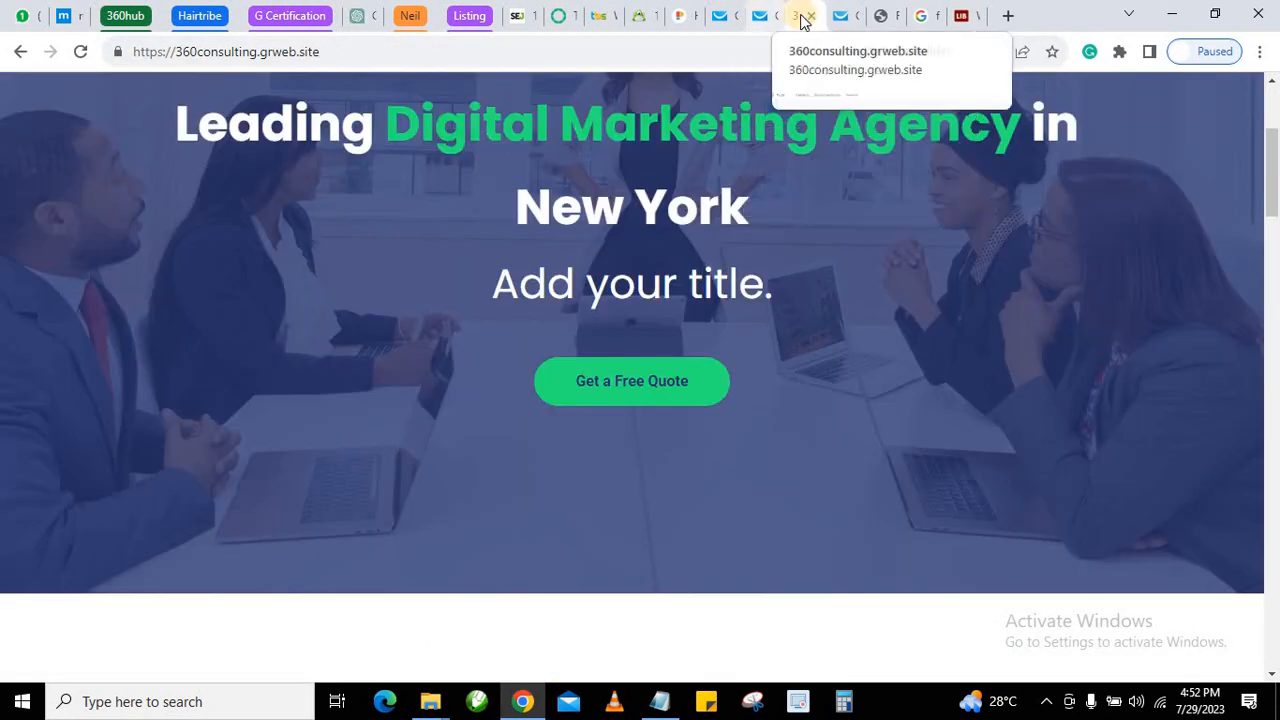
Return to the 360 Consulting website overview and dismiss the survey about the website creation experience.
{"action": "left_click", "coordinate": [762, 15]}
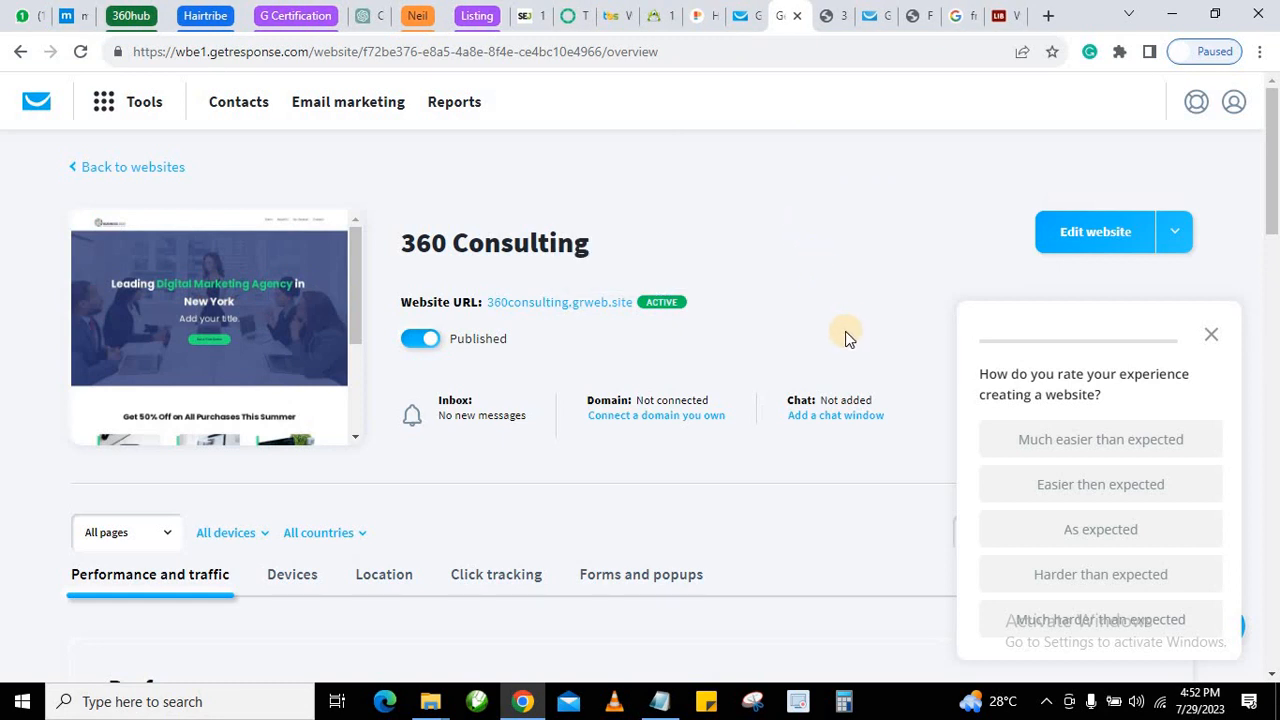
{"action": "scroll", "coordinate": [808, 343], "scroll_direction": "down", "scroll_amount": 1}
{"action": "scroll", "coordinate": [814, 357], "scroll_direction": "up", "scroll_amount": 1}
{"action": "scroll", "coordinate": [817, 355], "scroll_direction": "down", "scroll_amount": 2}
{"action": "scroll", "coordinate": [817, 356], "scroll_direction": "up", "scroll_amount": 1}
{"action": "scroll", "coordinate": [817, 356], "scroll_direction": "up", "scroll_amount": 1}
{"action": "left_click", "coordinate": [1210, 334]}
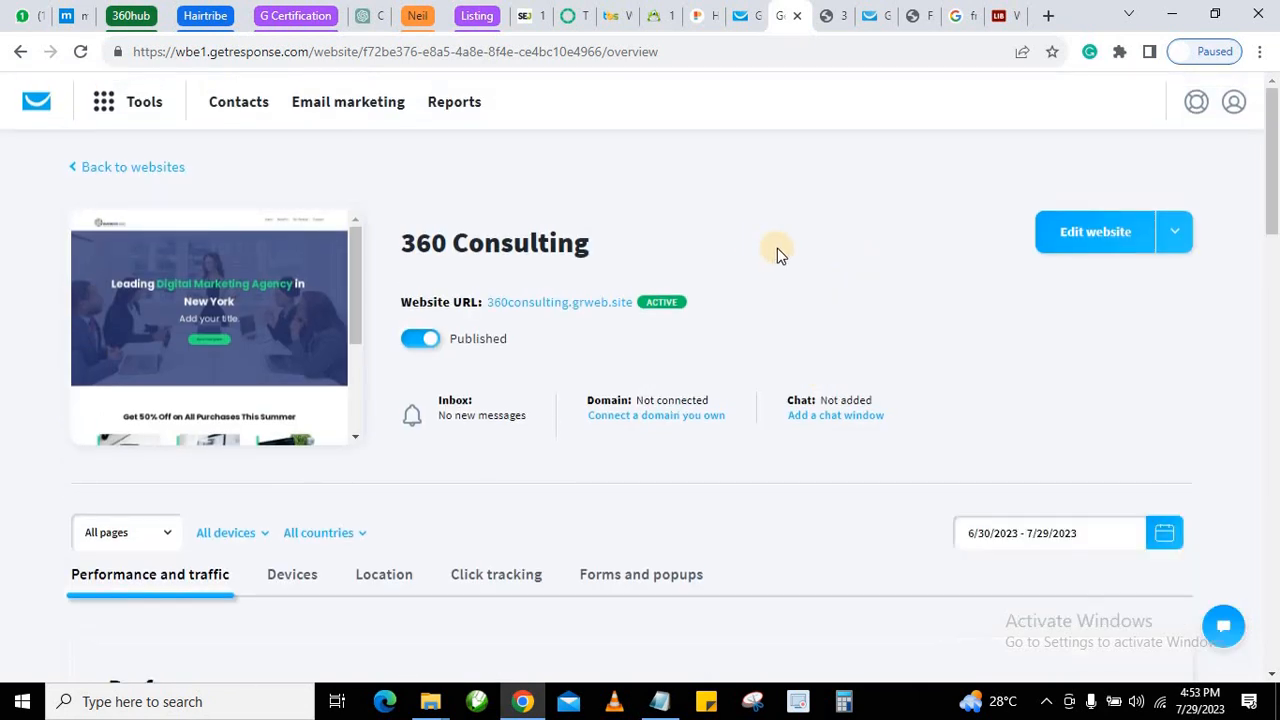